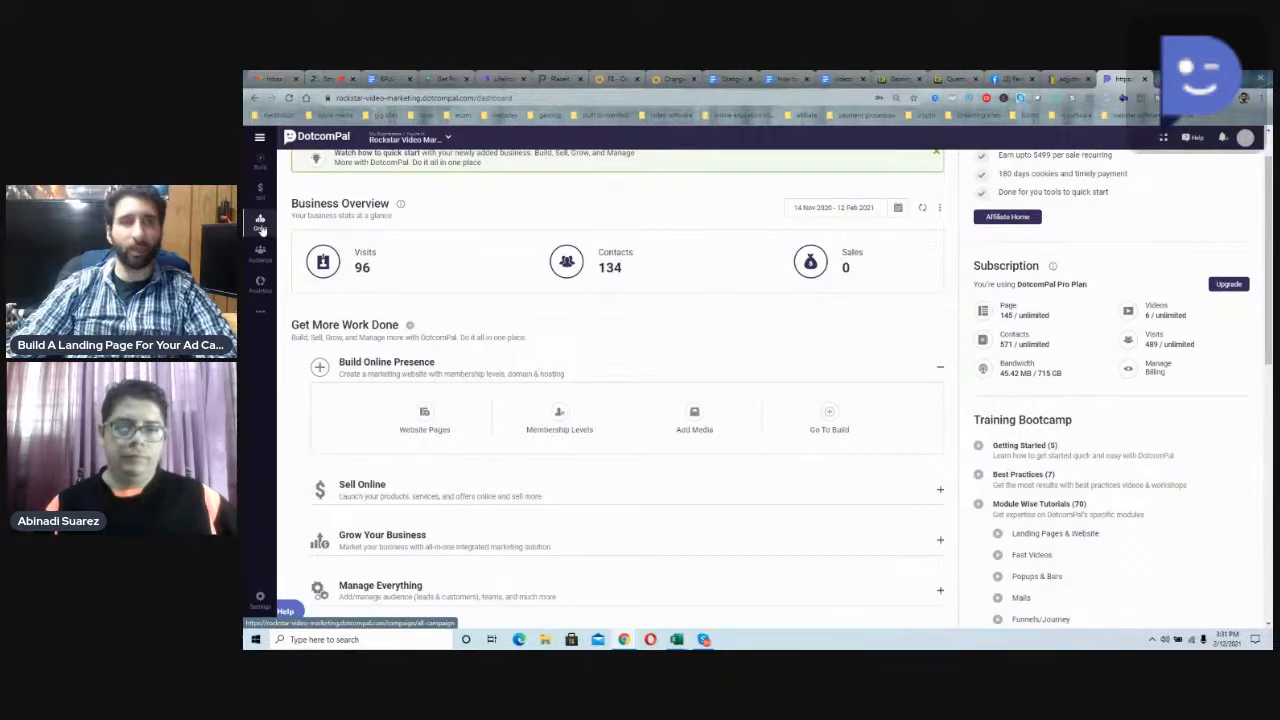
Step: Open the Landing Pages list in the Grow section and view the Zilliate Launch page in a background tab
{"action": "left_click", "coordinate": [260, 226]}
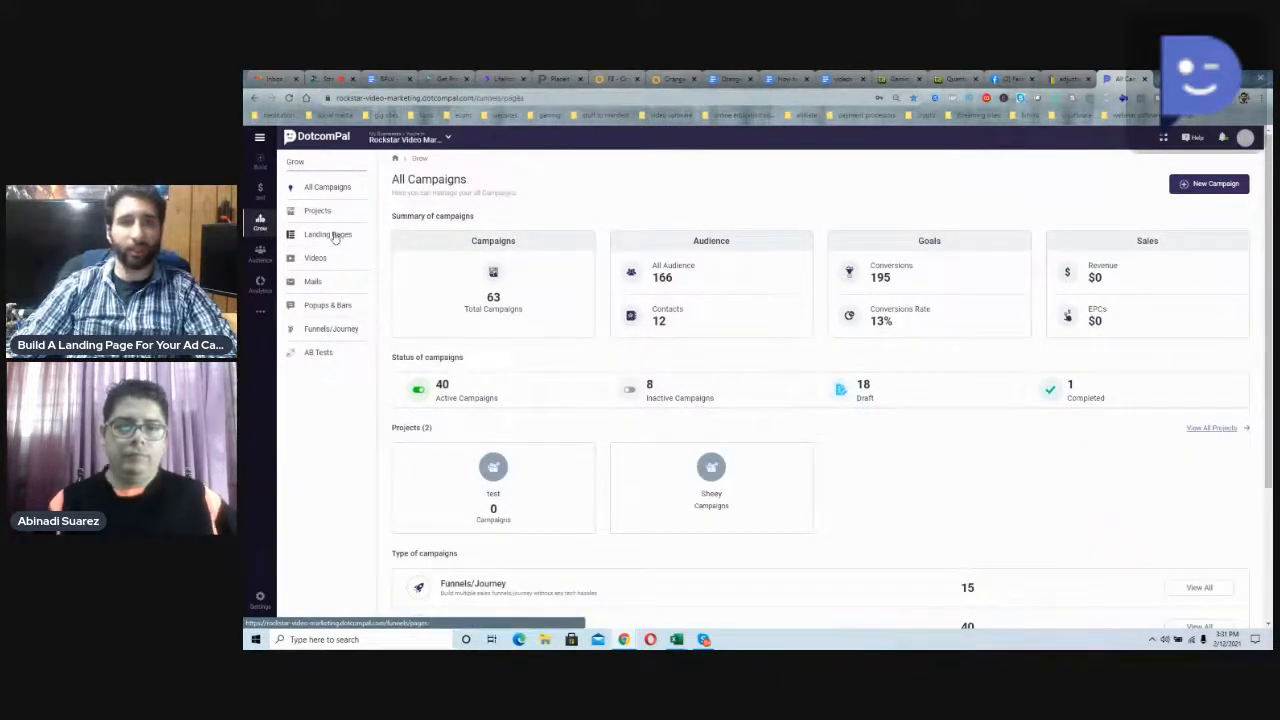
{"action": "left_click", "coordinate": [335, 235]}
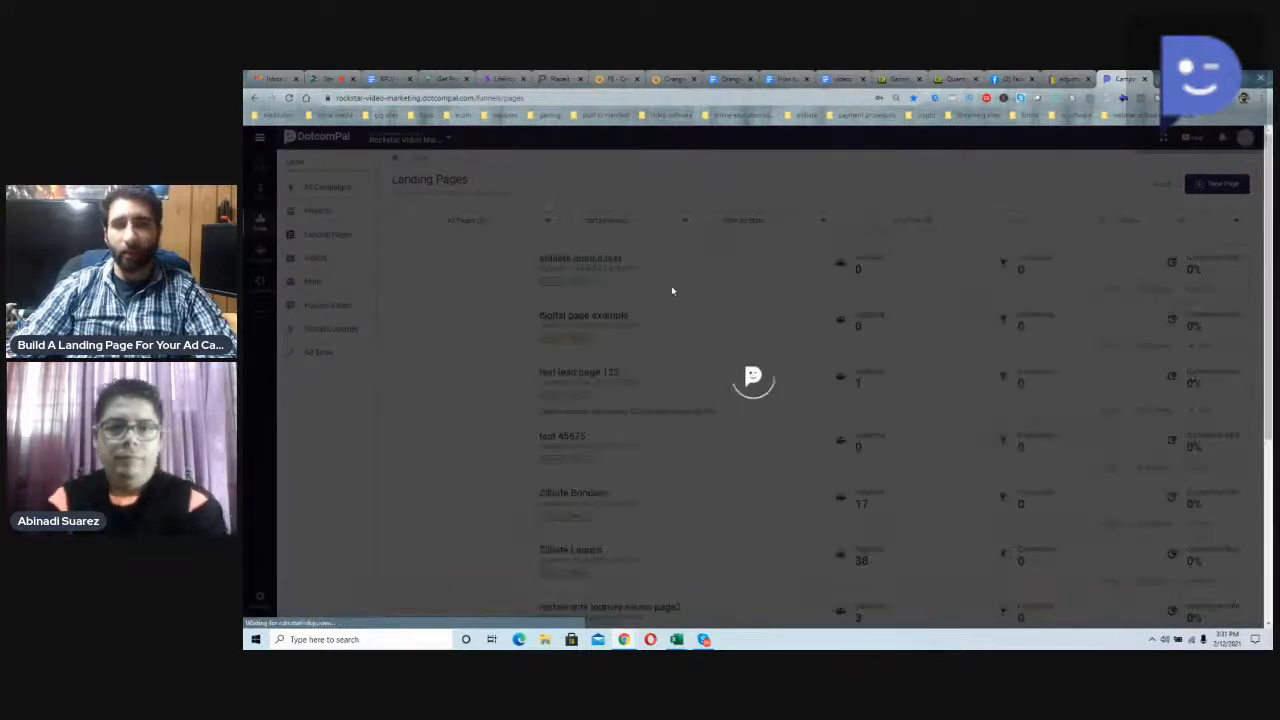
{"action": "scroll", "coordinate": [711, 371], "scroll_direction": "down", "scroll_amount": 5}
{"action": "scroll", "coordinate": [714, 380], "scroll_direction": "up", "scroll_amount": 8}
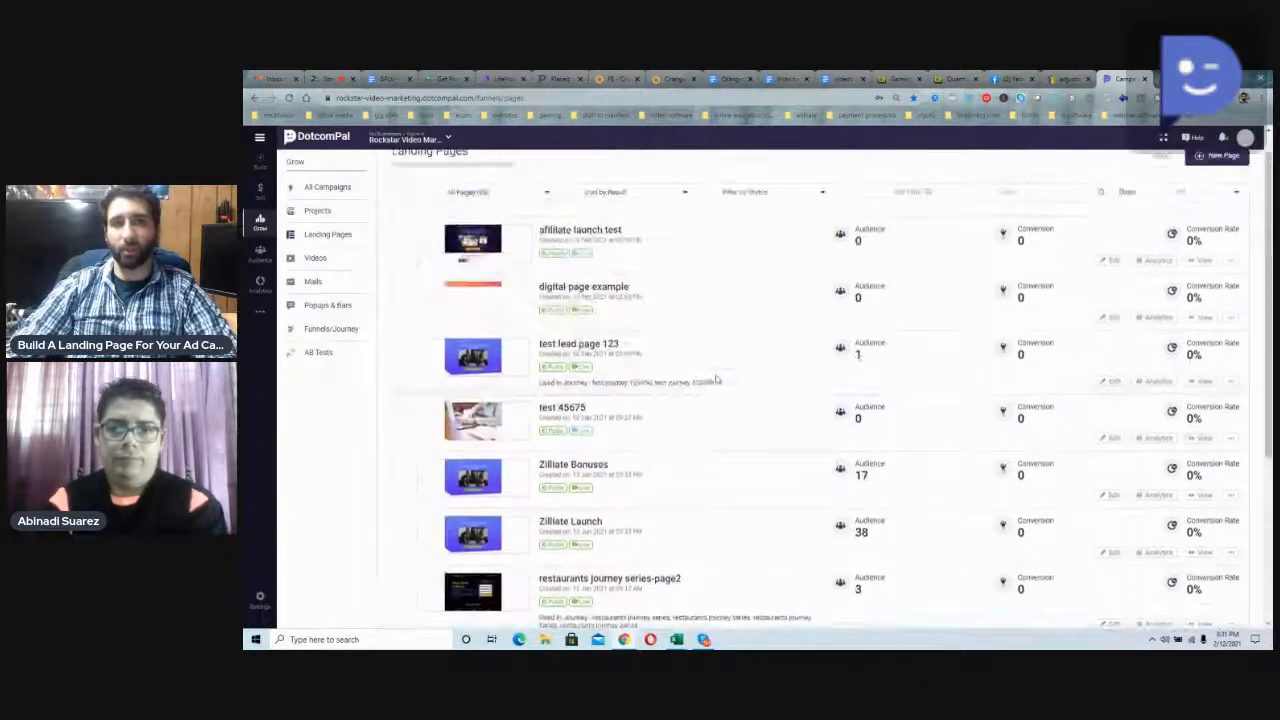
{"action": "scroll", "coordinate": [714, 375], "scroll_direction": "down", "scroll_amount": 5}
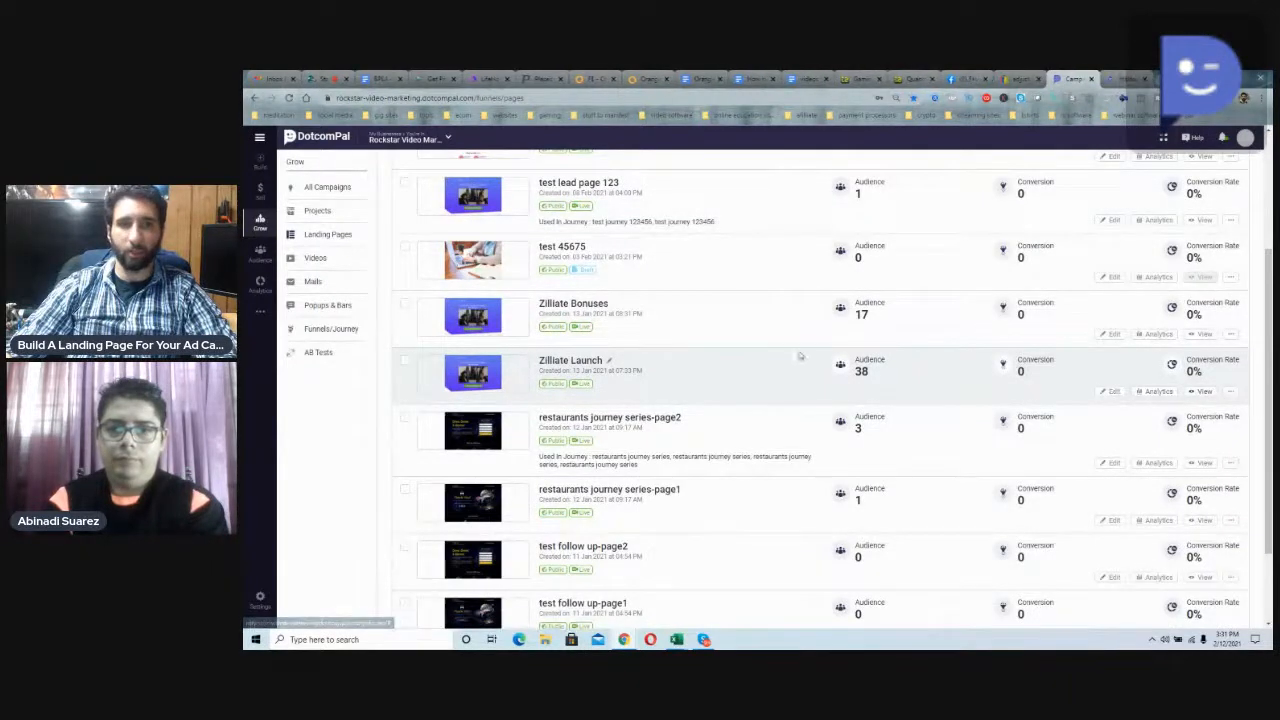
Step: Go to the second page of the landing page list and look through the checkout, capture and Covid 19 special pages
{"action": "scroll", "coordinate": [793, 357], "scroll_direction": "up", "scroll_amount": 2}
{"action": "scroll", "coordinate": [793, 357], "scroll_direction": "up", "scroll_amount": 1}
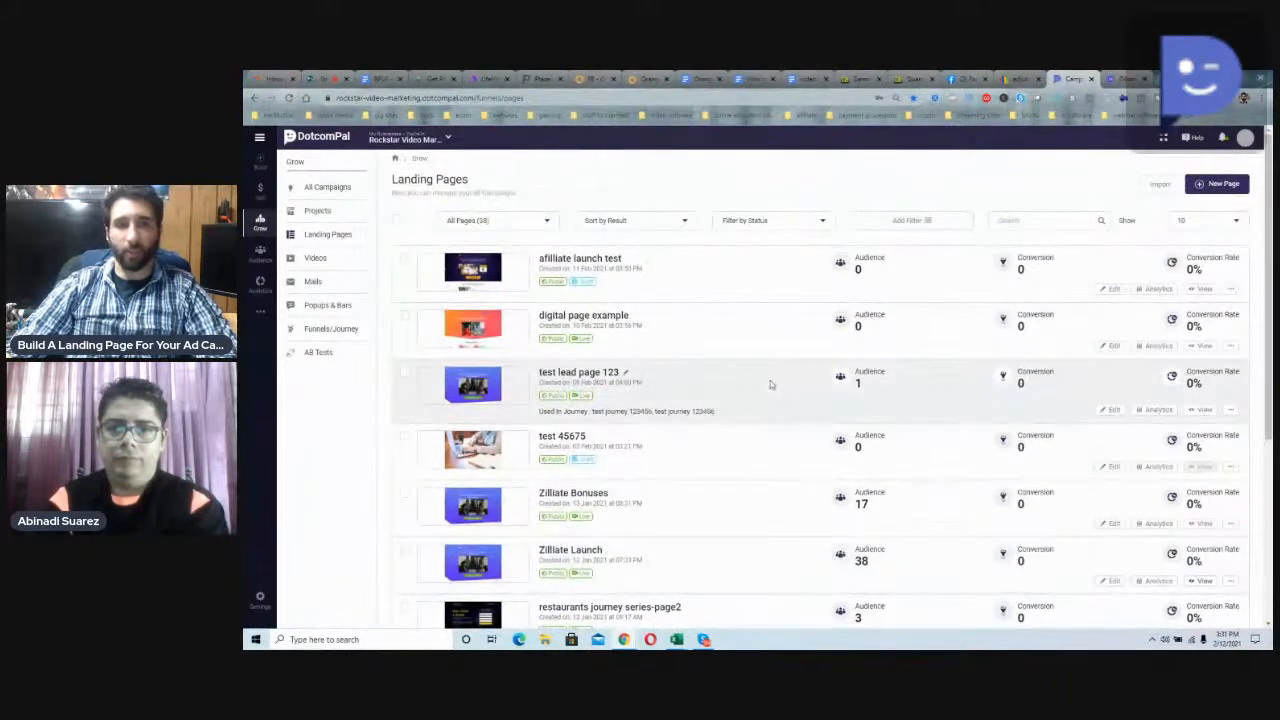
{"action": "scroll", "coordinate": [770, 384], "scroll_direction": "down", "scroll_amount": 5}
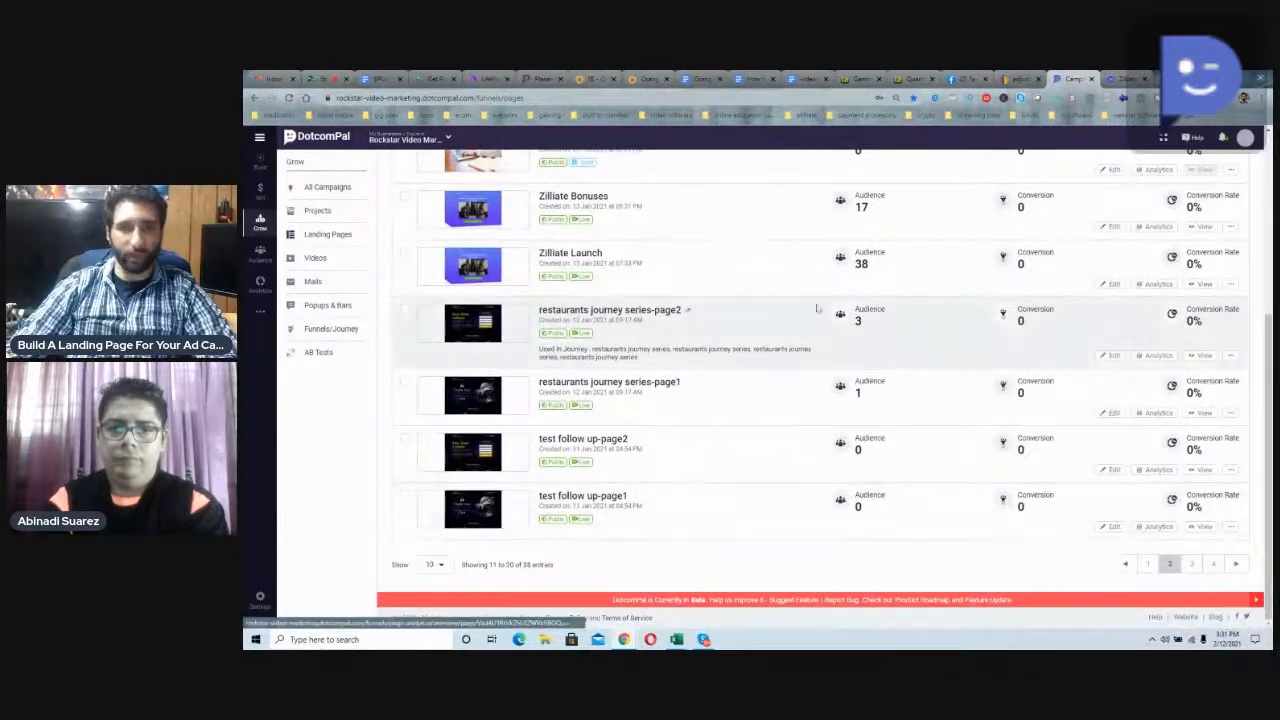
{"action": "scroll", "coordinate": [766, 304], "scroll_direction": "up", "scroll_amount": 2}
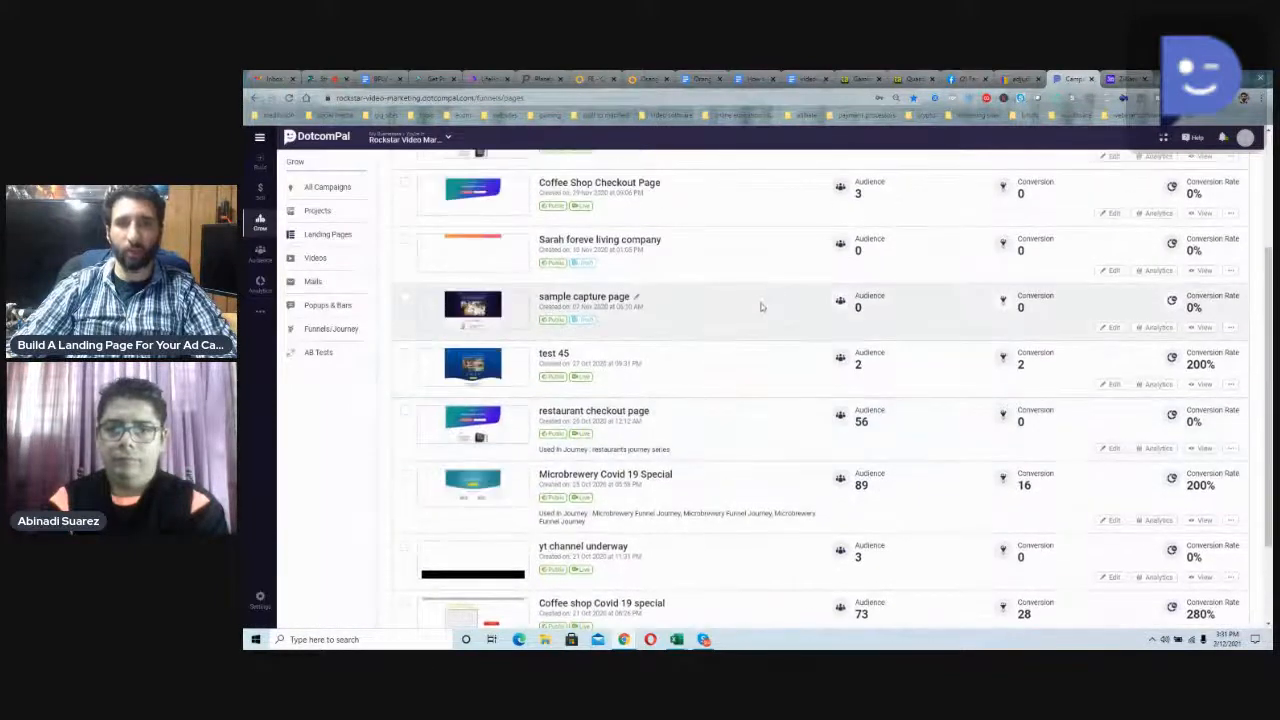
{"action": "scroll", "coordinate": [764, 318], "scroll_direction": "up", "scroll_amount": 2}
{"action": "scroll", "coordinate": [732, 300], "scroll_direction": "down", "scroll_amount": 1}
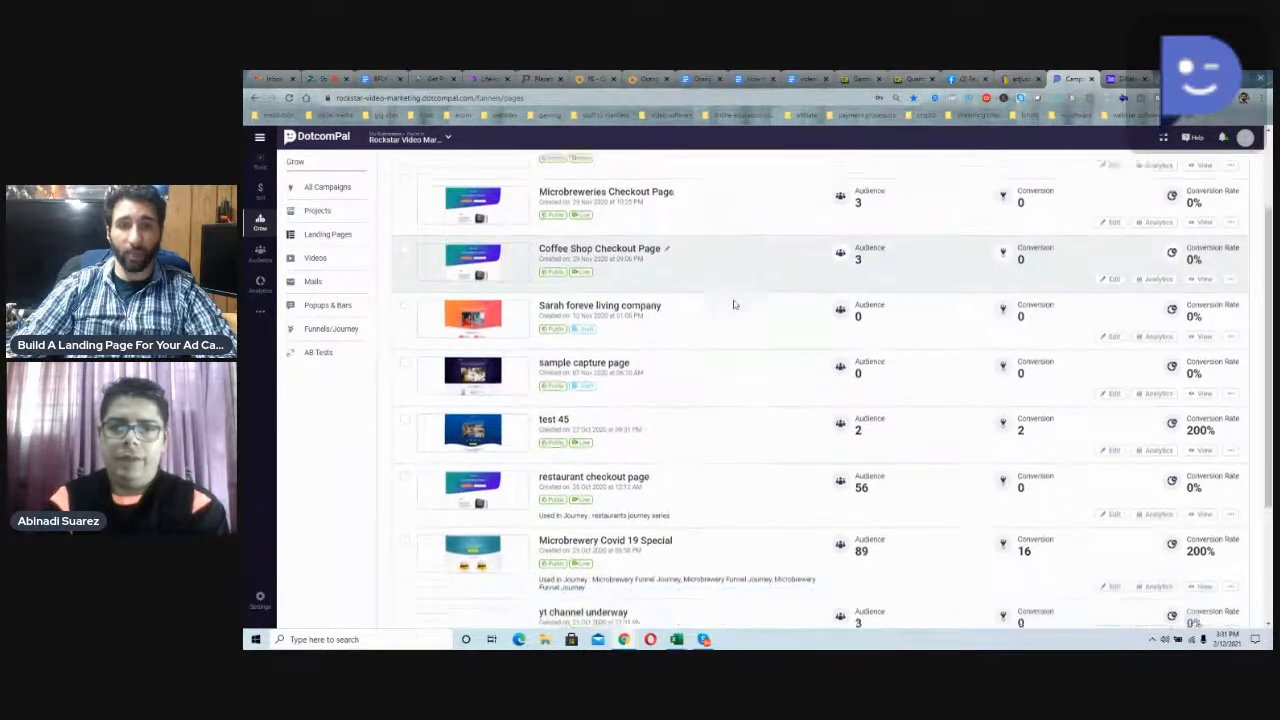
{"action": "scroll", "coordinate": [733, 304], "scroll_direction": "down", "scroll_amount": 1}
{"action": "scroll", "coordinate": [733, 304], "scroll_direction": "up", "scroll_amount": 2}
{"action": "scroll", "coordinate": [733, 304], "scroll_direction": "down", "scroll_amount": 3}
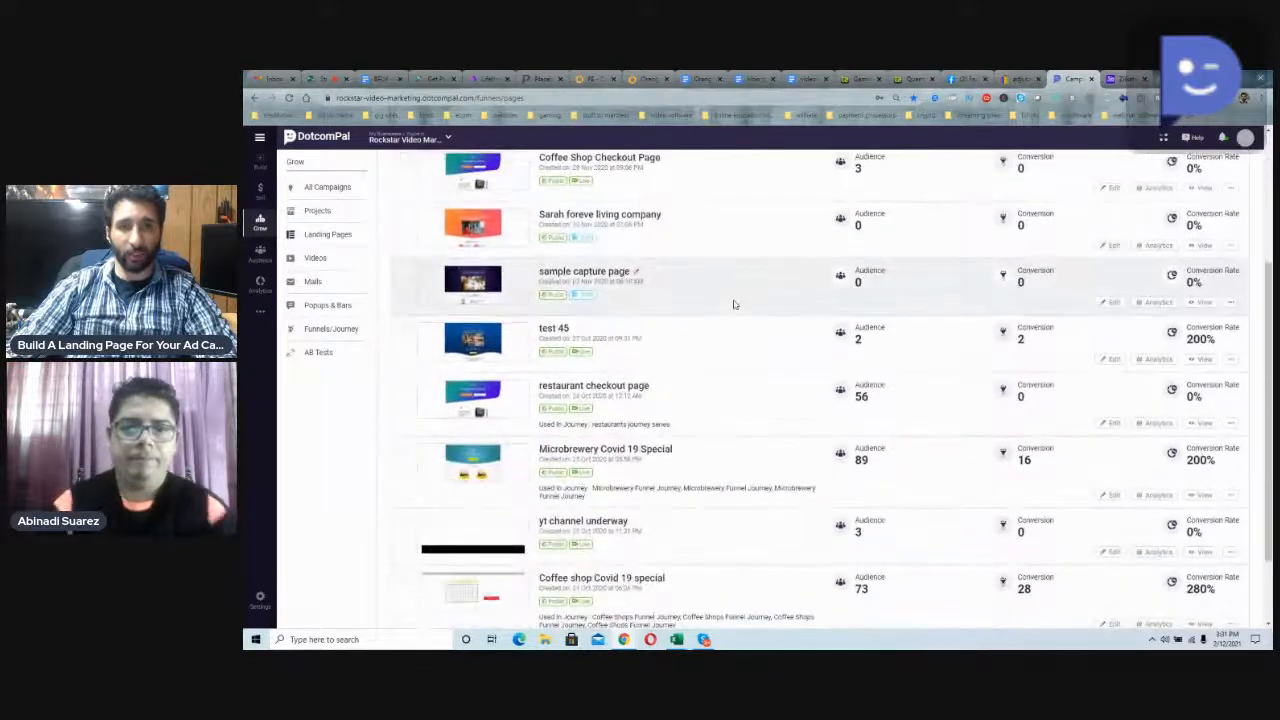
{"action": "scroll", "coordinate": [733, 304], "scroll_direction": "down", "scroll_amount": 1}
{"action": "scroll", "coordinate": [734, 306], "scroll_direction": "up", "scroll_amount": 2}
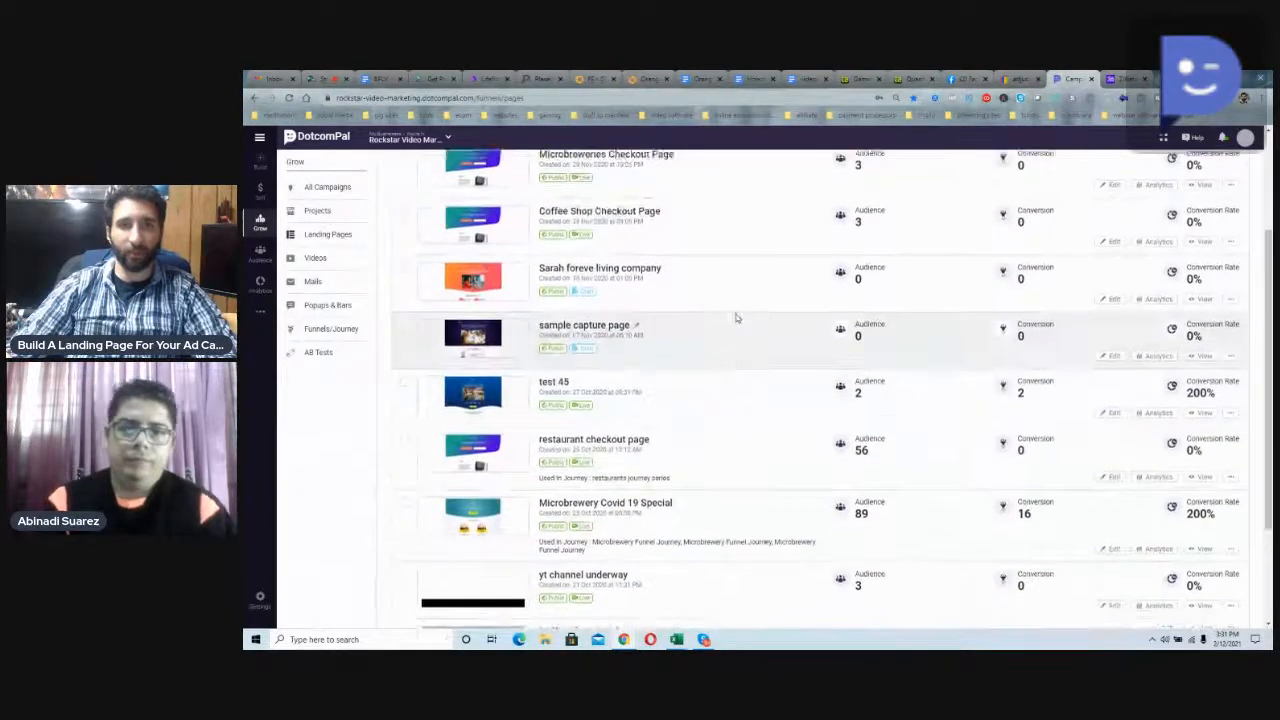
{"action": "scroll", "coordinate": [735, 317], "scroll_direction": "up", "scroll_amount": 3}
{"action": "scroll", "coordinate": [735, 317], "scroll_direction": "down", "scroll_amount": 4}
{"action": "scroll", "coordinate": [735, 317], "scroll_direction": "down", "scroll_amount": 1}
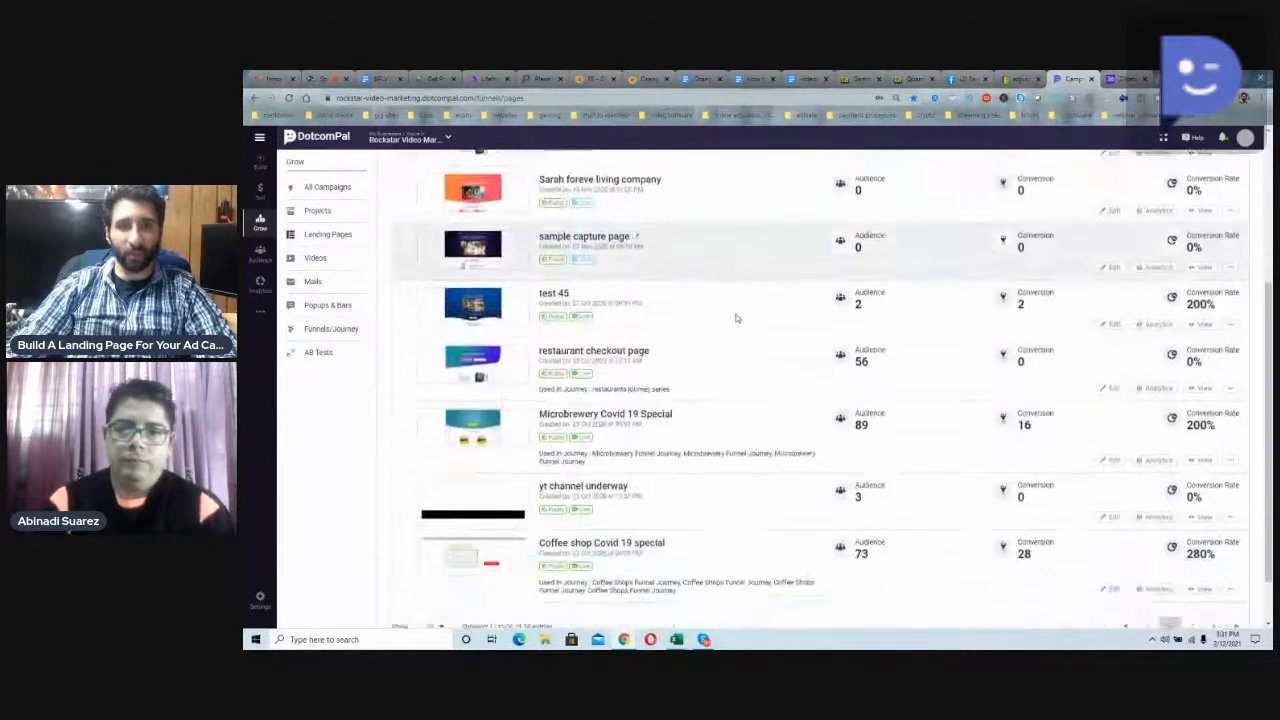
Step: Go to the third page of the landing page list and view the restaurants funnel page in a new tab
{"action": "scroll", "coordinate": [735, 317], "scroll_direction": "down", "scroll_amount": 1}
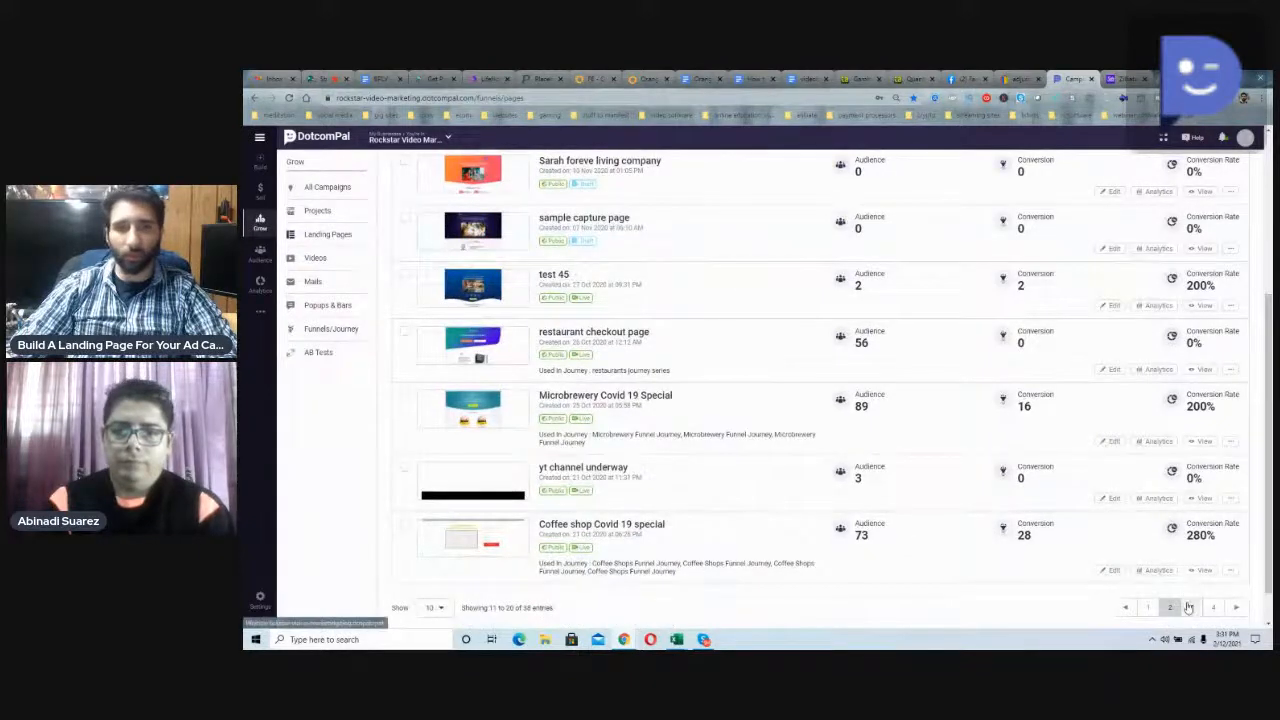
{"action": "left_click", "coordinate": [1190, 607]}
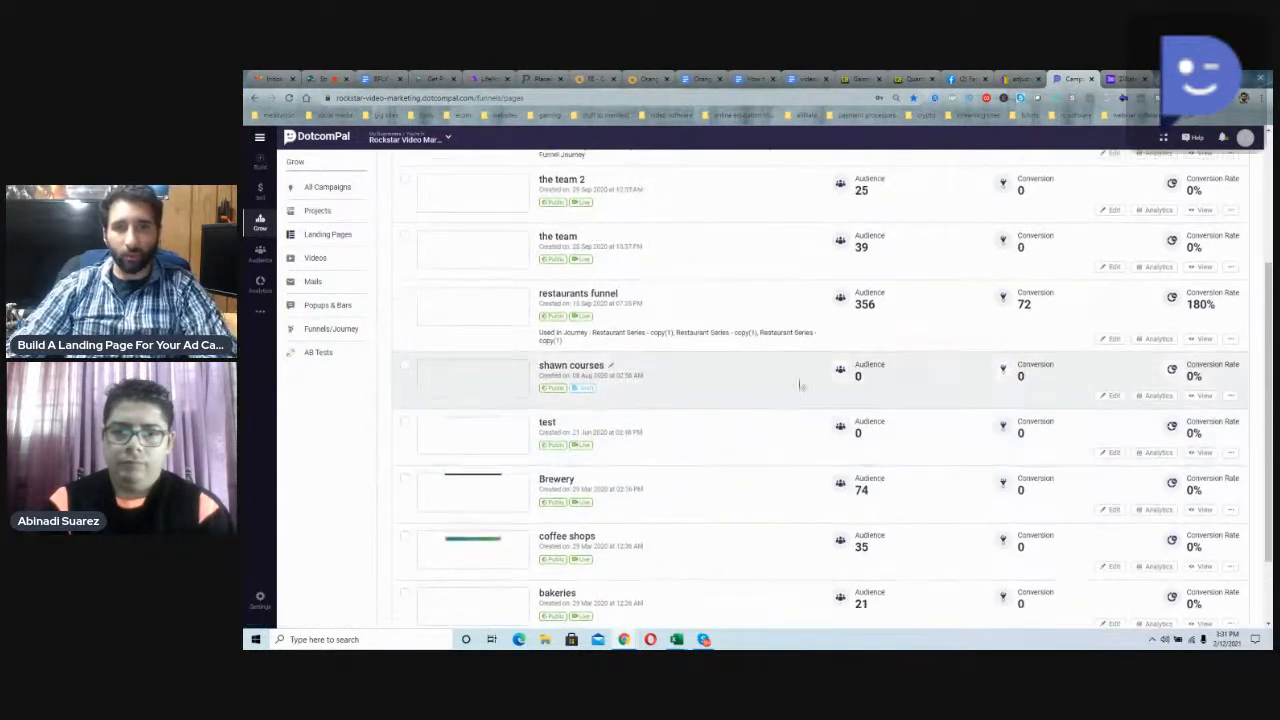
{"action": "middle_click", "coordinate": [1202, 340]}
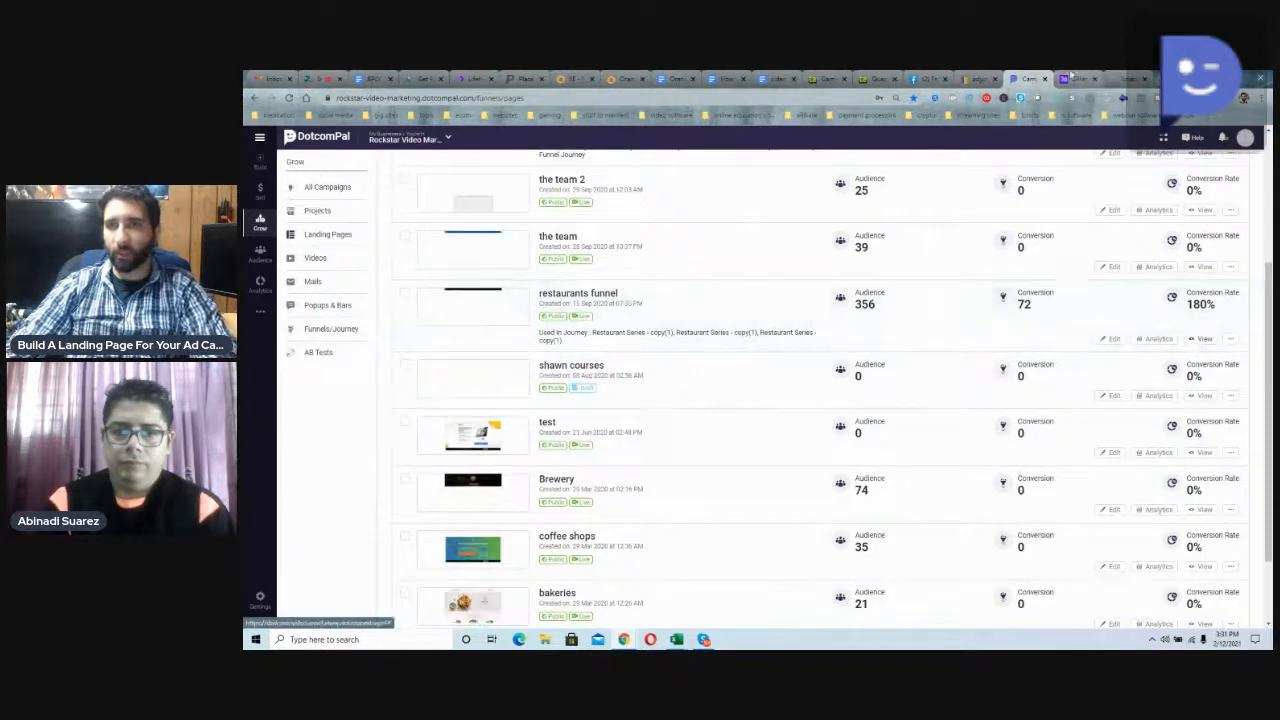
Step: Examine the live Zilliate Launch page, from its review video through the features section to the custom bonus images
{"action": "left_click", "coordinate": [1072, 78]}
{"action": "scroll", "coordinate": [1045, 307], "scroll_direction": "down", "scroll_amount": 1}
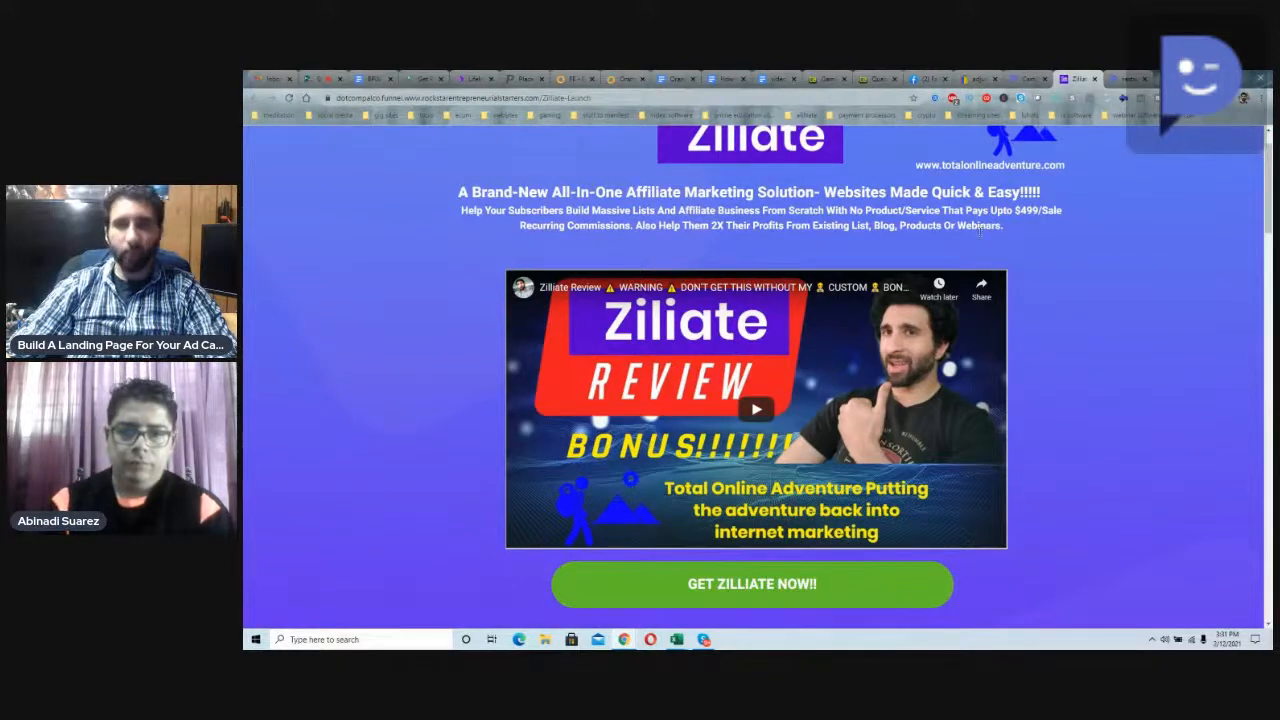
{"action": "scroll", "coordinate": [978, 228], "scroll_direction": "down", "scroll_amount": 3}
{"action": "scroll", "coordinate": [668, 262], "scroll_direction": "down", "scroll_amount": 2}
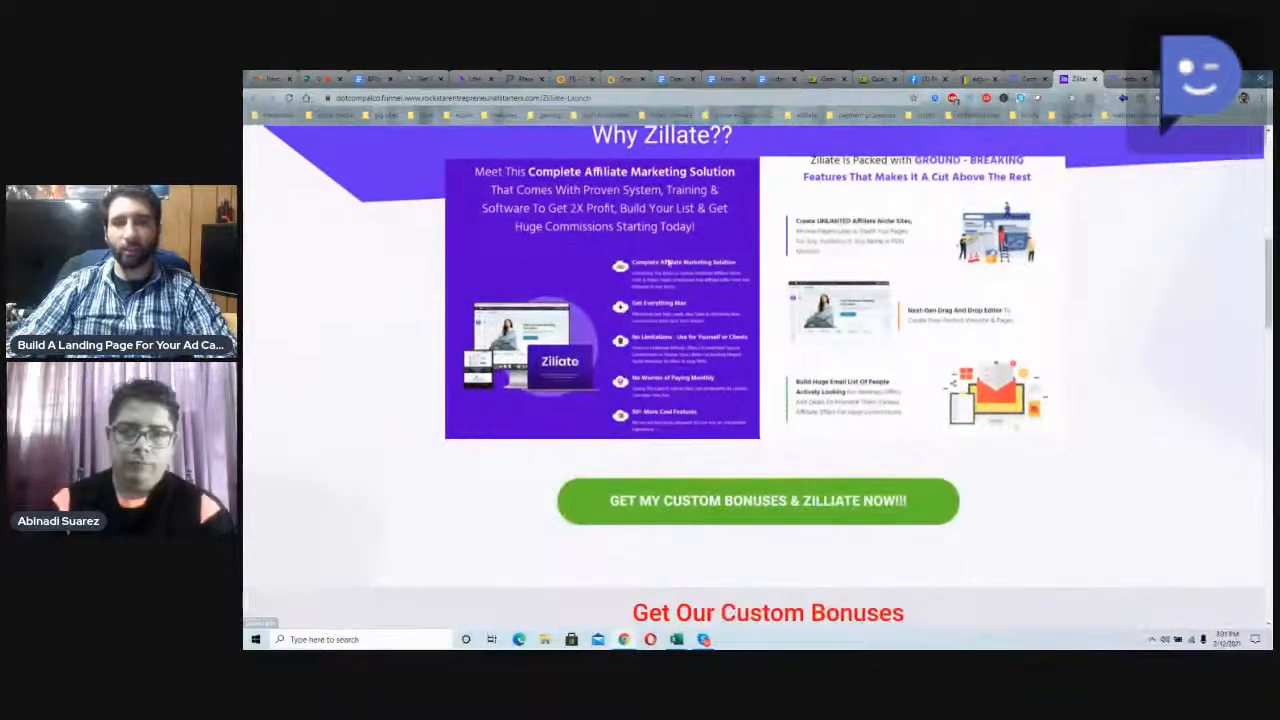
{"action": "scroll", "coordinate": [808, 296], "scroll_direction": "down", "scroll_amount": 2}
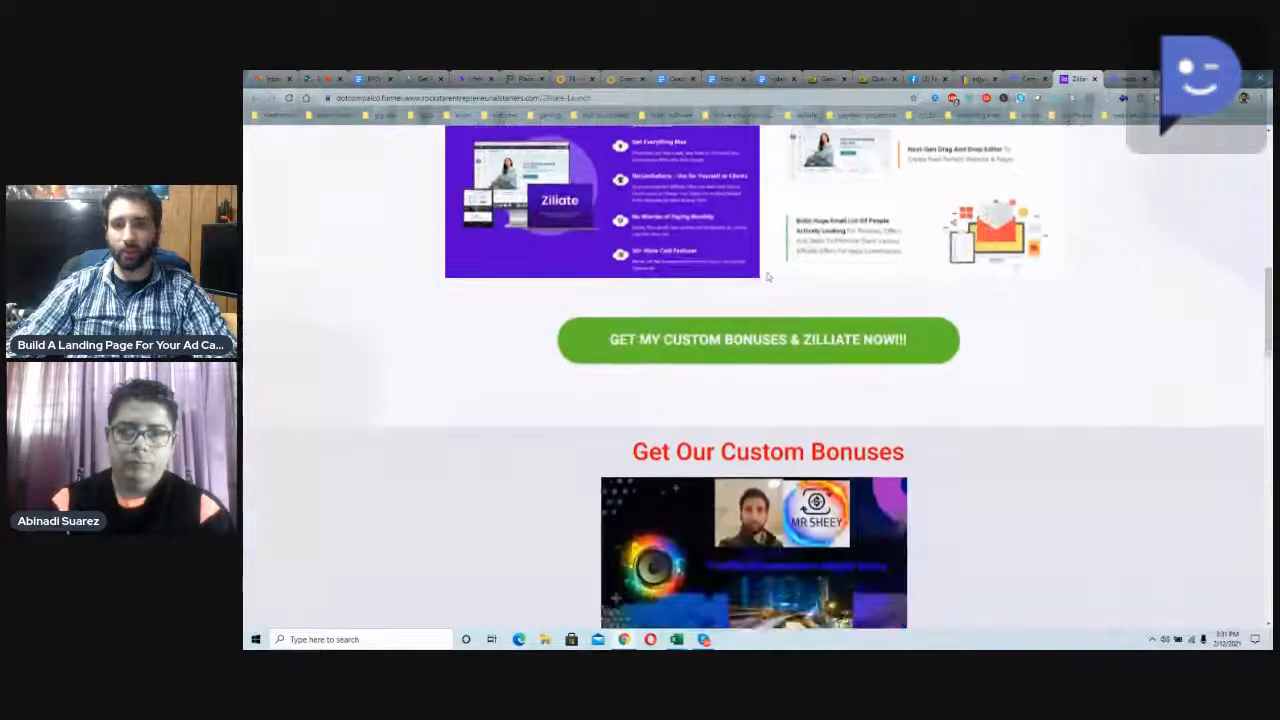
{"action": "scroll", "coordinate": [768, 277], "scroll_direction": "down", "scroll_amount": 3}
{"action": "scroll", "coordinate": [766, 276], "scroll_direction": "down", "scroll_amount": 1}
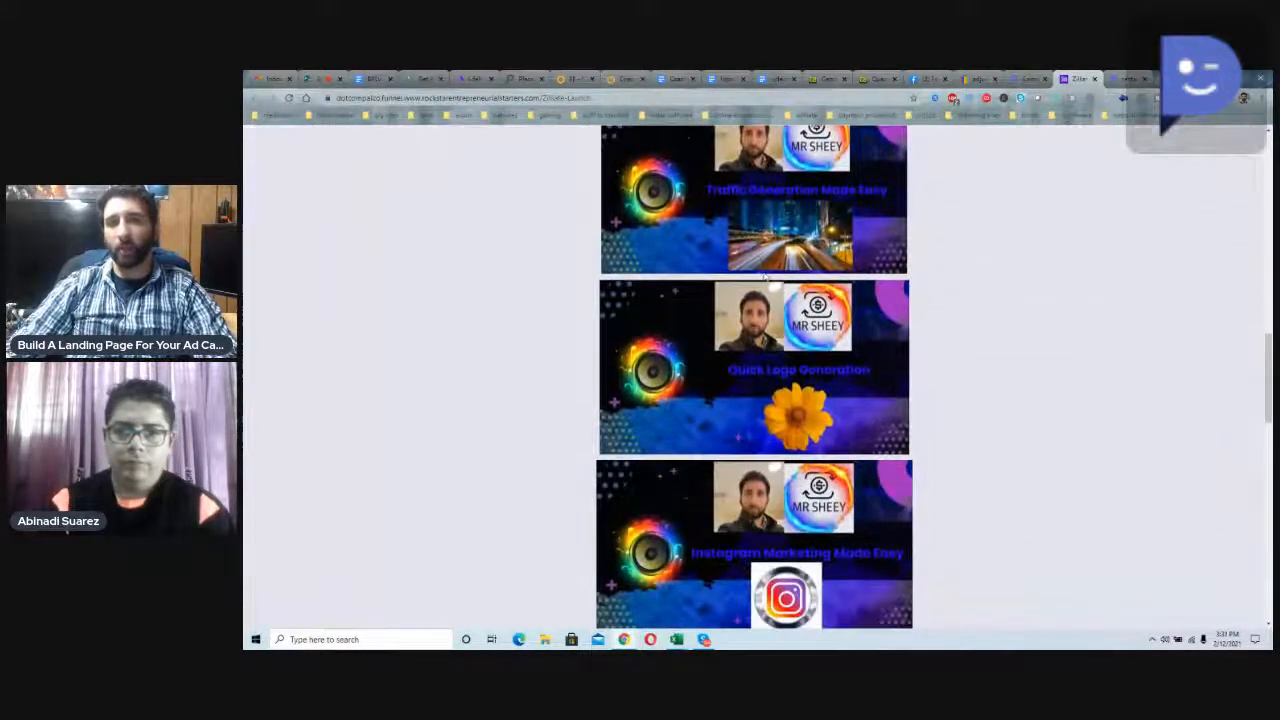
{"action": "scroll", "coordinate": [765, 277], "scroll_direction": "up", "scroll_amount": 1}
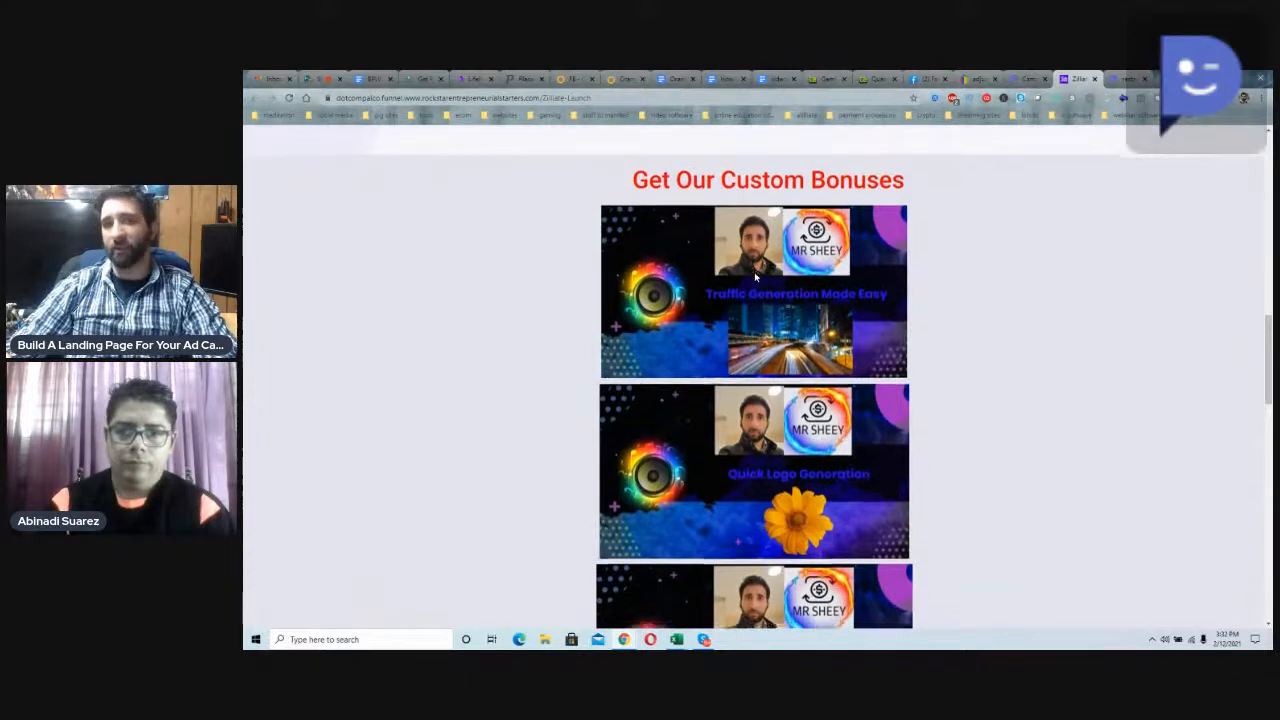
{"action": "scroll", "coordinate": [755, 277], "scroll_direction": "down", "scroll_amount": 1}
{"action": "scroll", "coordinate": [755, 277], "scroll_direction": "down", "scroll_amount": 6}
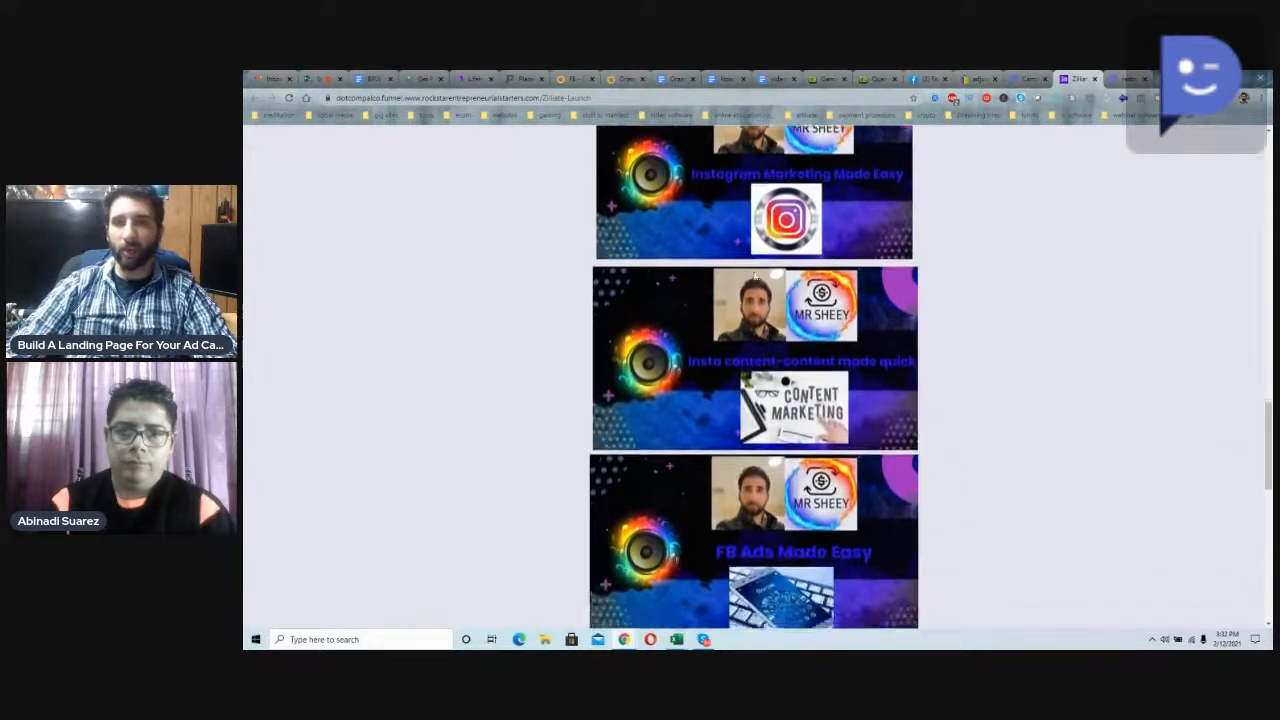
Step: Open Canva's home page in a new browser tab
{"action": "key", "text": "ctrl+t"}
{"action": "type", "text": "cnava"}
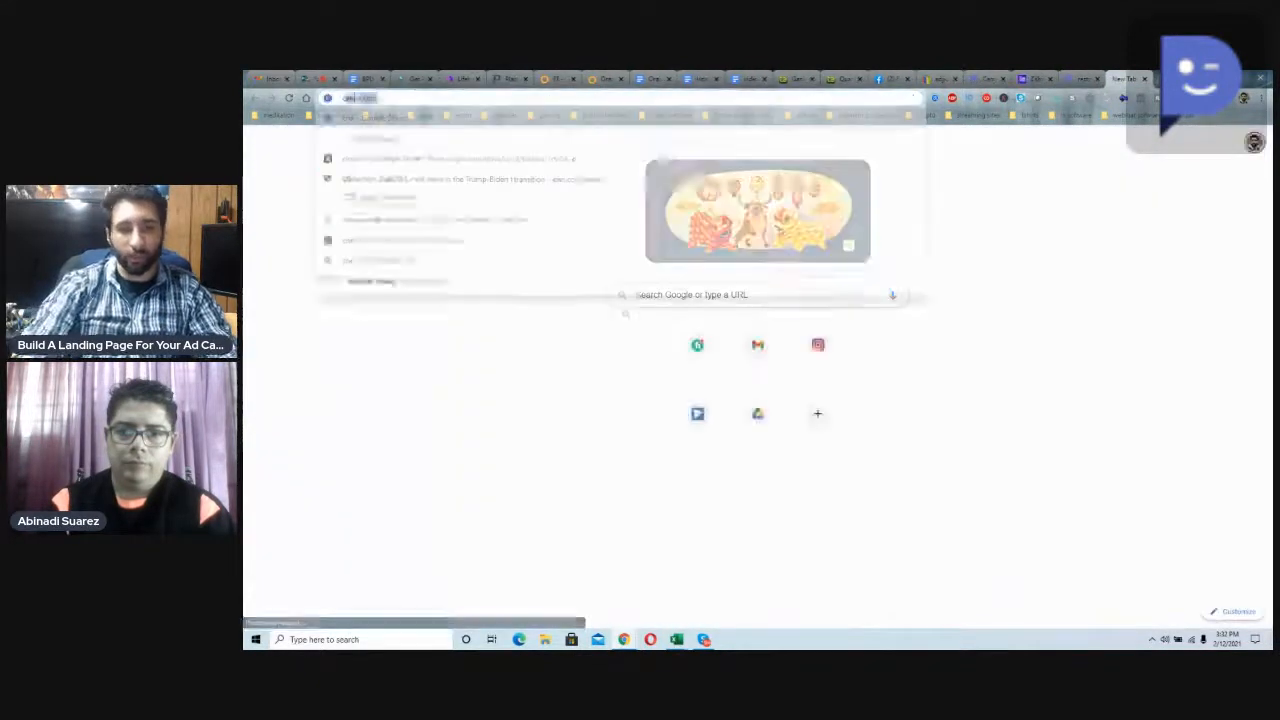
{"action": "key", "text": "BackSpace"}
{"action": "key", "text": "BackSpace"}
{"action": "key", "text": "BackSpace"}
{"action": "key", "text": "BackSpace"}
{"action": "type", "text": "a"}
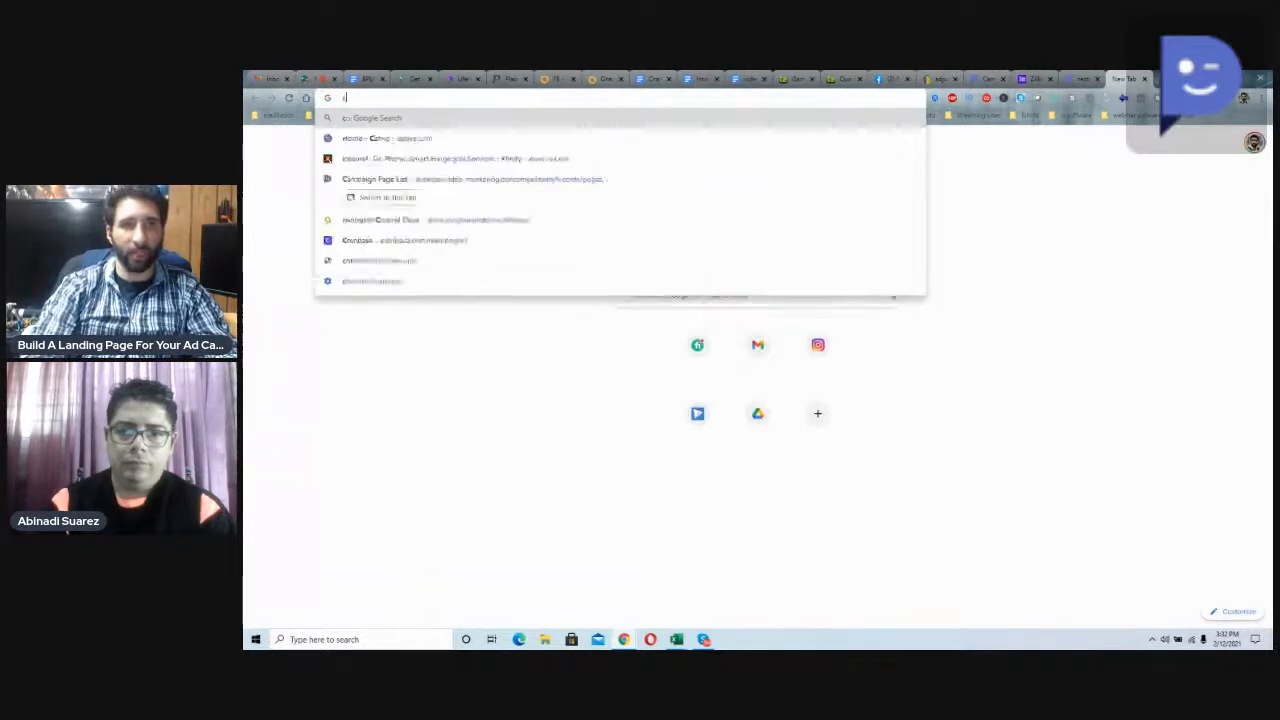
{"action": "key", "text": "Return"}
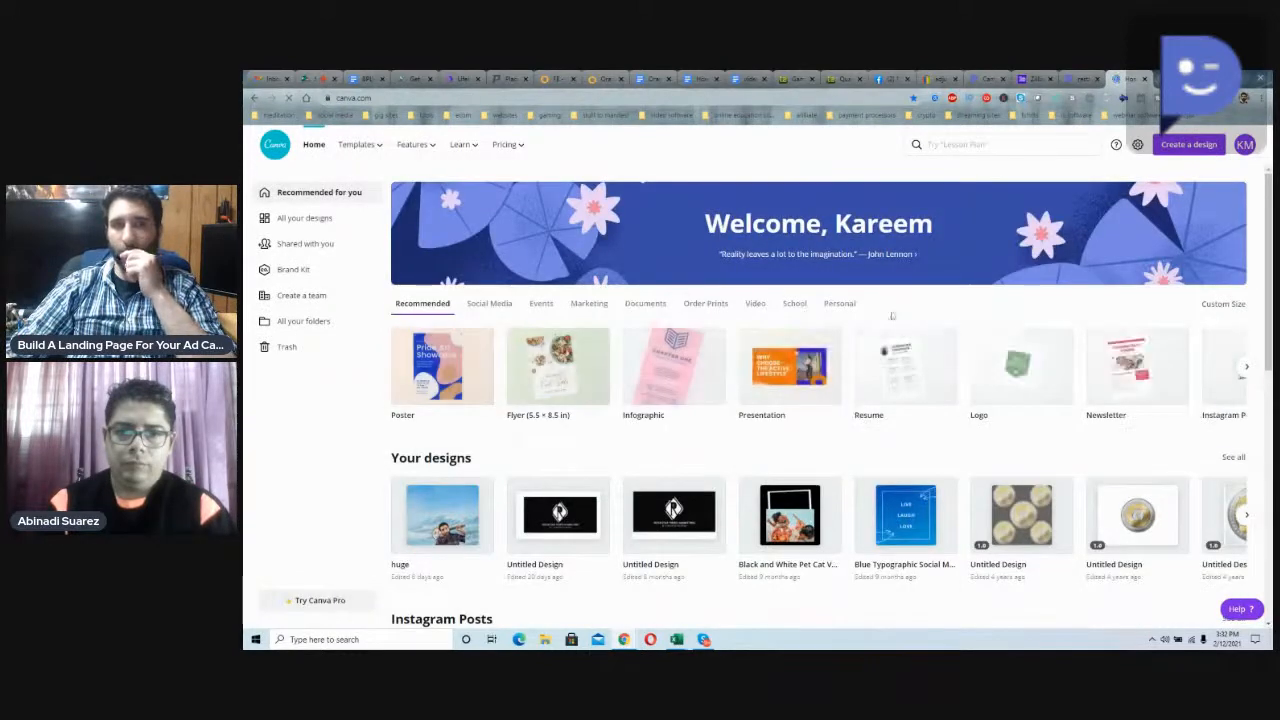
Step: Open the "huge" design and try several backgrounds, including the teal gradient, finishing with the crumpled light grey paper texture
{"action": "scroll", "coordinate": [810, 425], "scroll_direction": "down", "scroll_amount": 3}
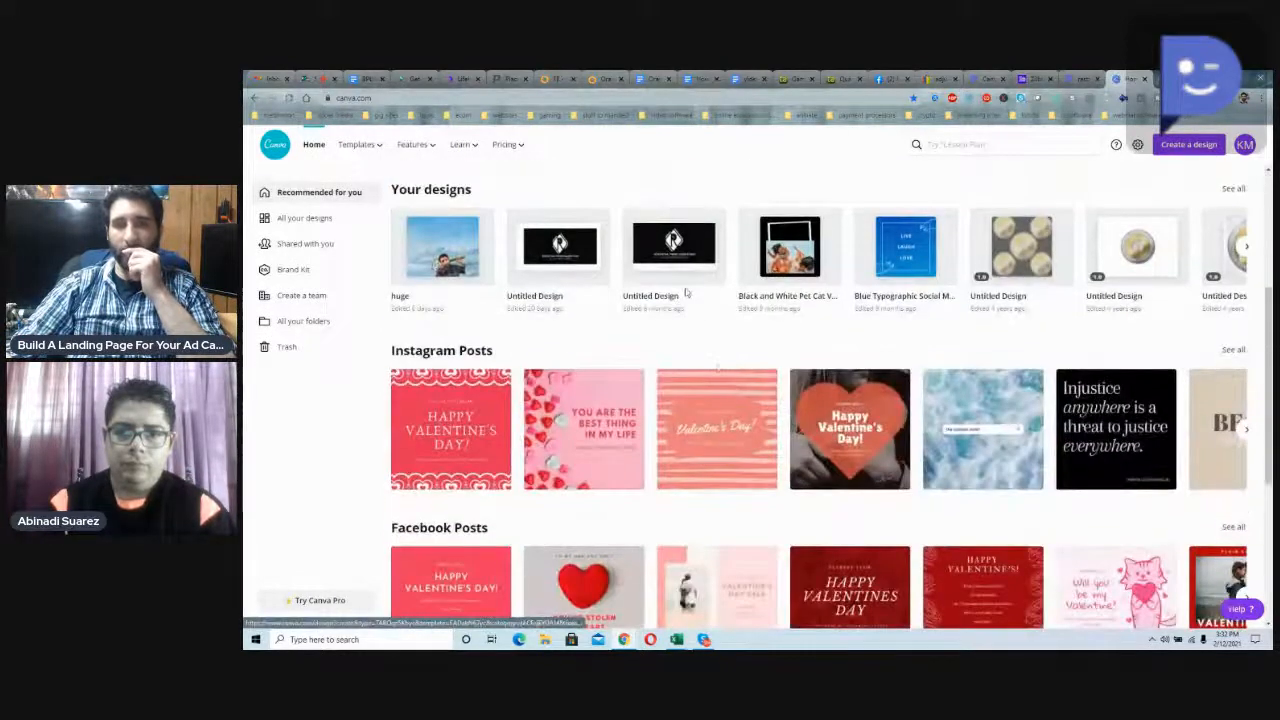
{"action": "left_click", "coordinate": [454, 275]}
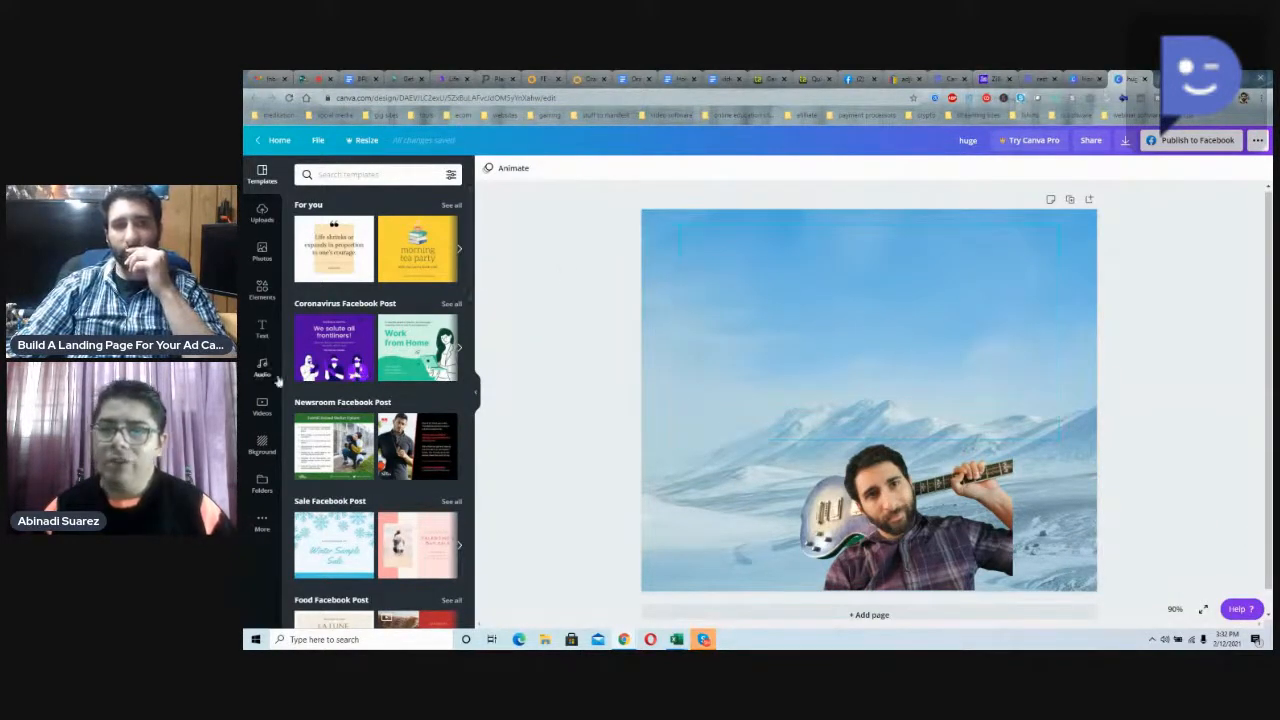
{"action": "left_click", "coordinate": [262, 444]}
{"action": "left_click", "coordinate": [365, 360]}
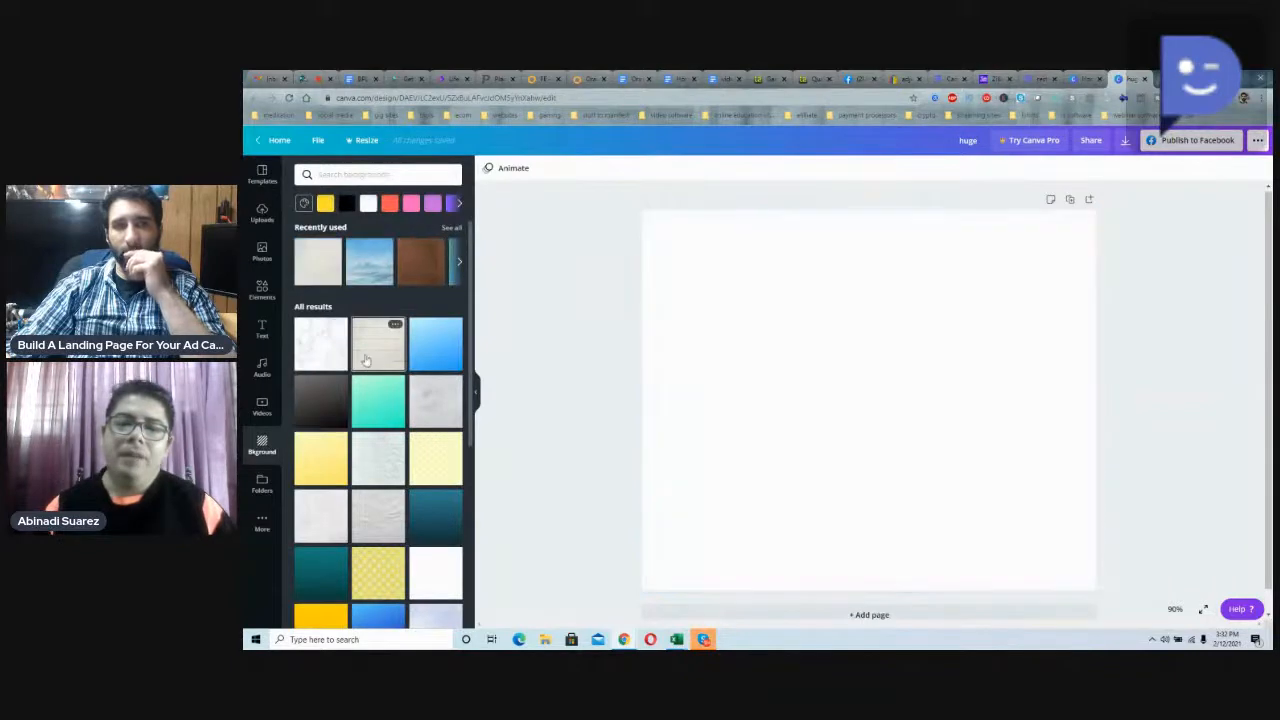
{"action": "left_click", "coordinate": [394, 410]}
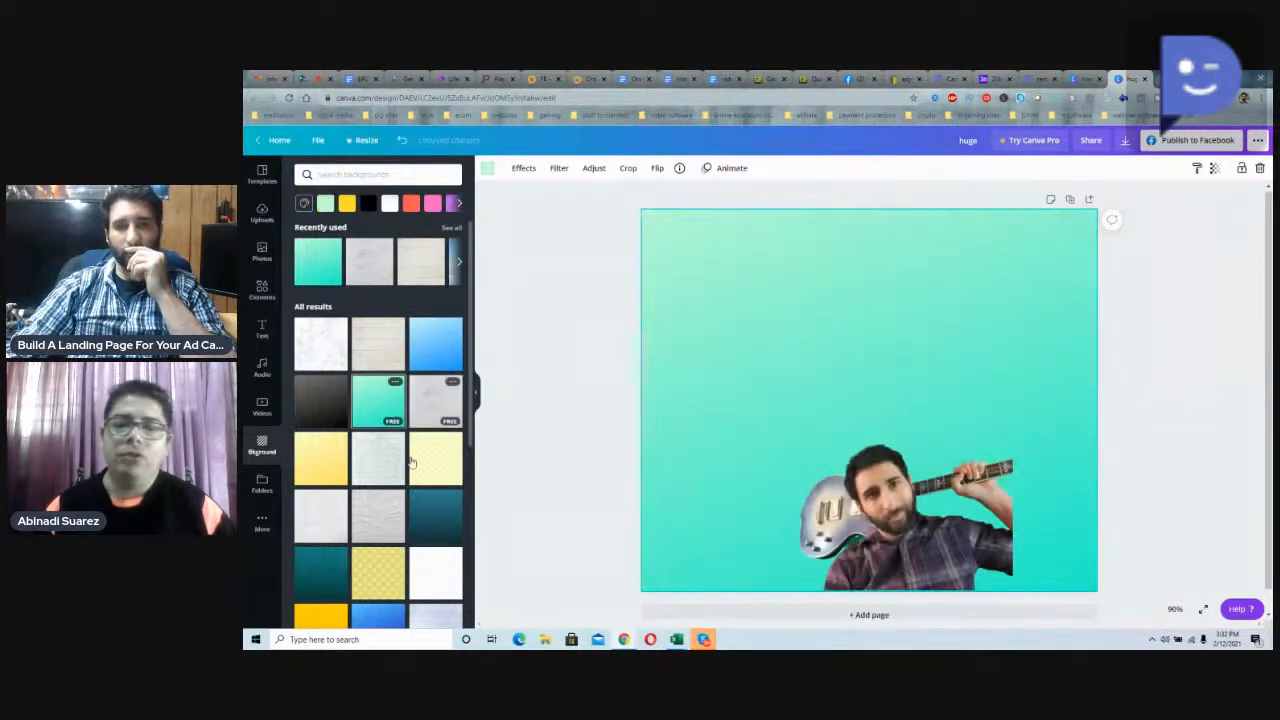
{"action": "left_click", "coordinate": [378, 515]}
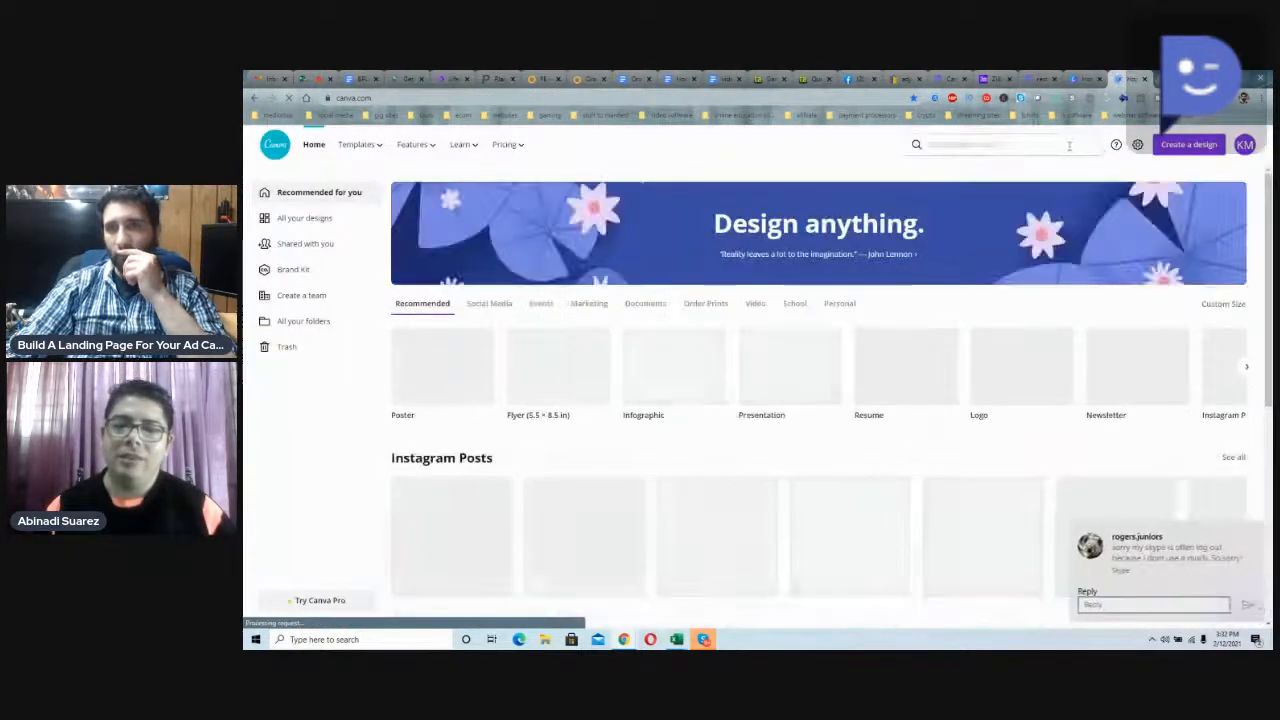
Step: Browse the suggested searches and the list of design types available for creating a new Canva design
{"action": "left_click", "coordinate": [1064, 145]}
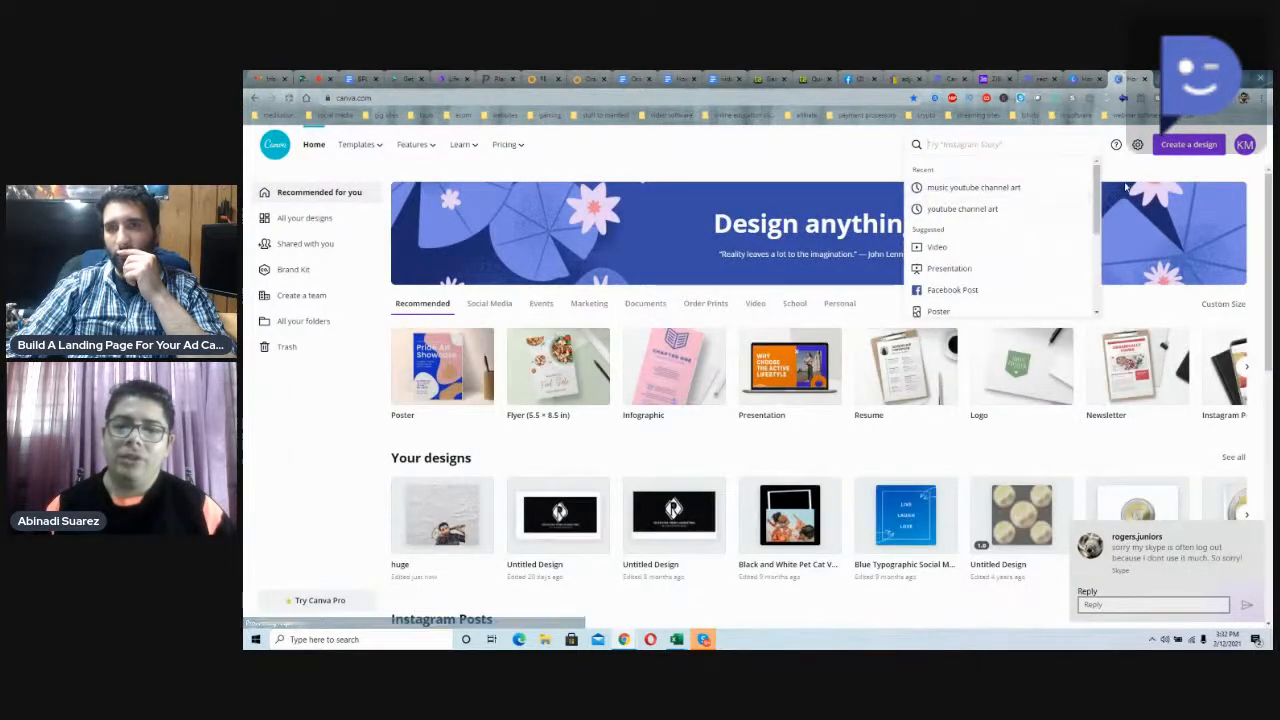
{"action": "left_click", "coordinate": [1170, 146]}
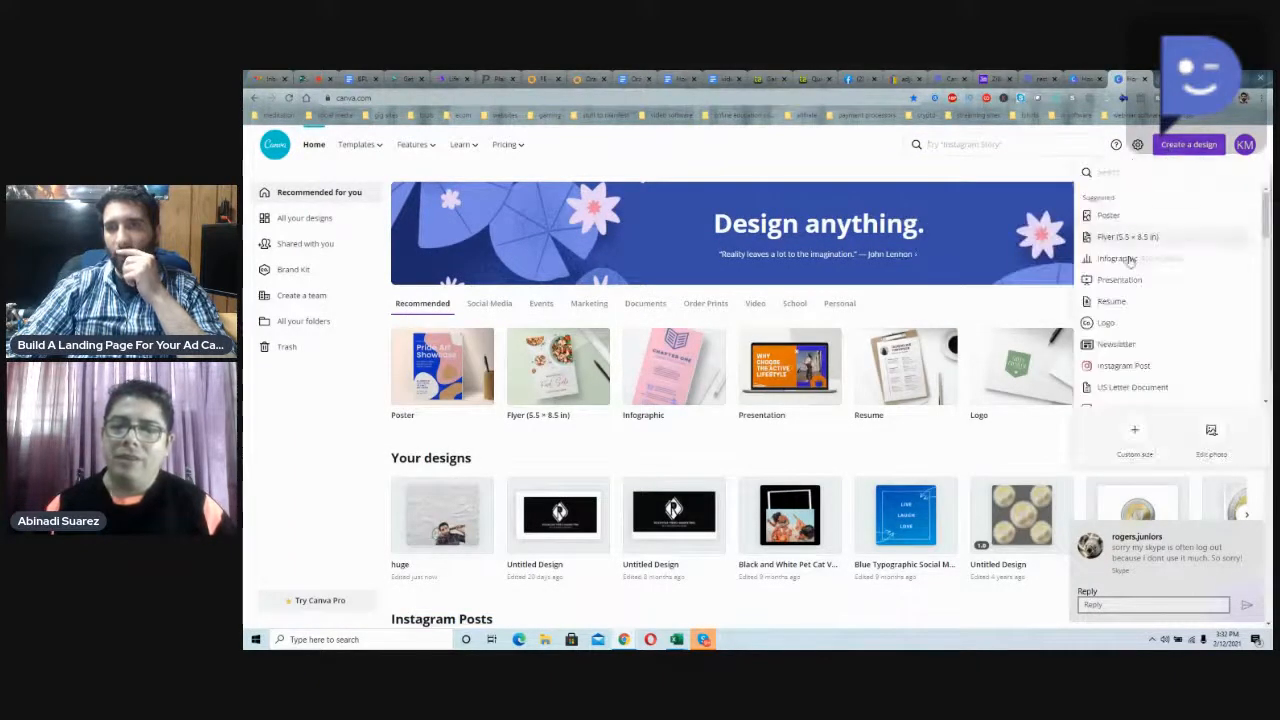
{"action": "scroll", "coordinate": [1137, 352], "scroll_direction": "down", "scroll_amount": 5}
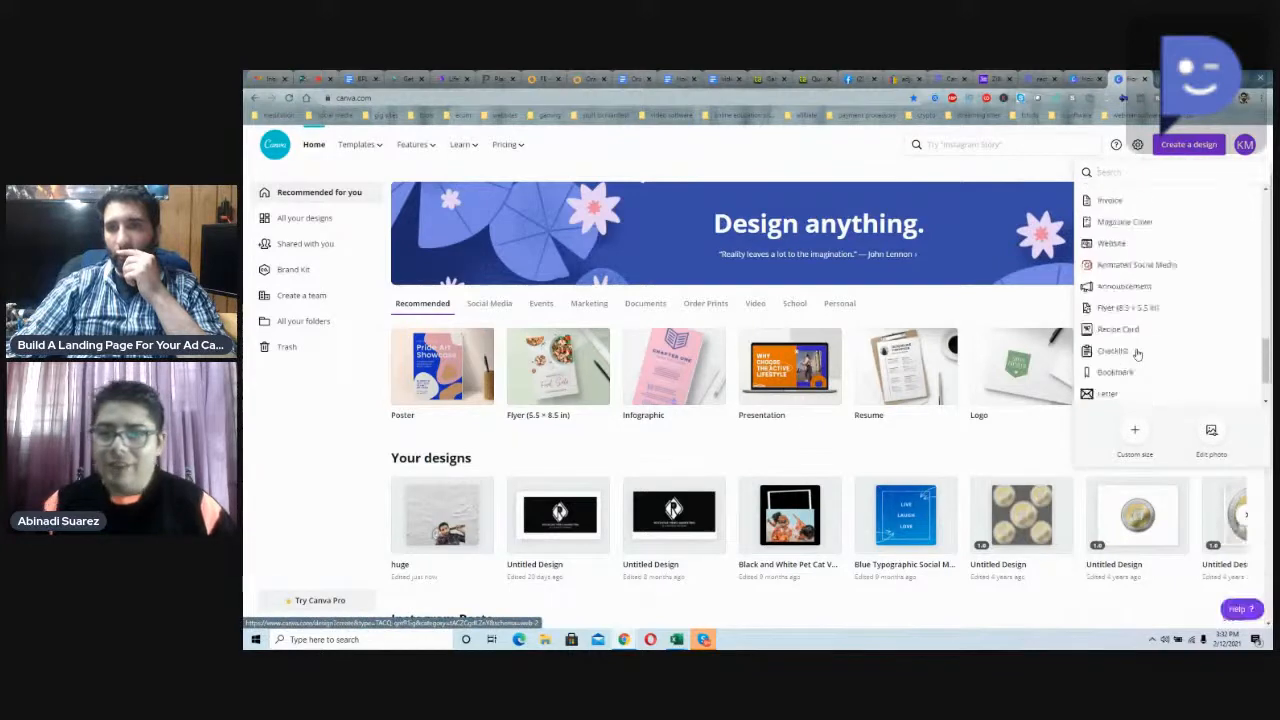
{"action": "scroll", "coordinate": [1130, 365], "scroll_direction": "up", "scroll_amount": 5}
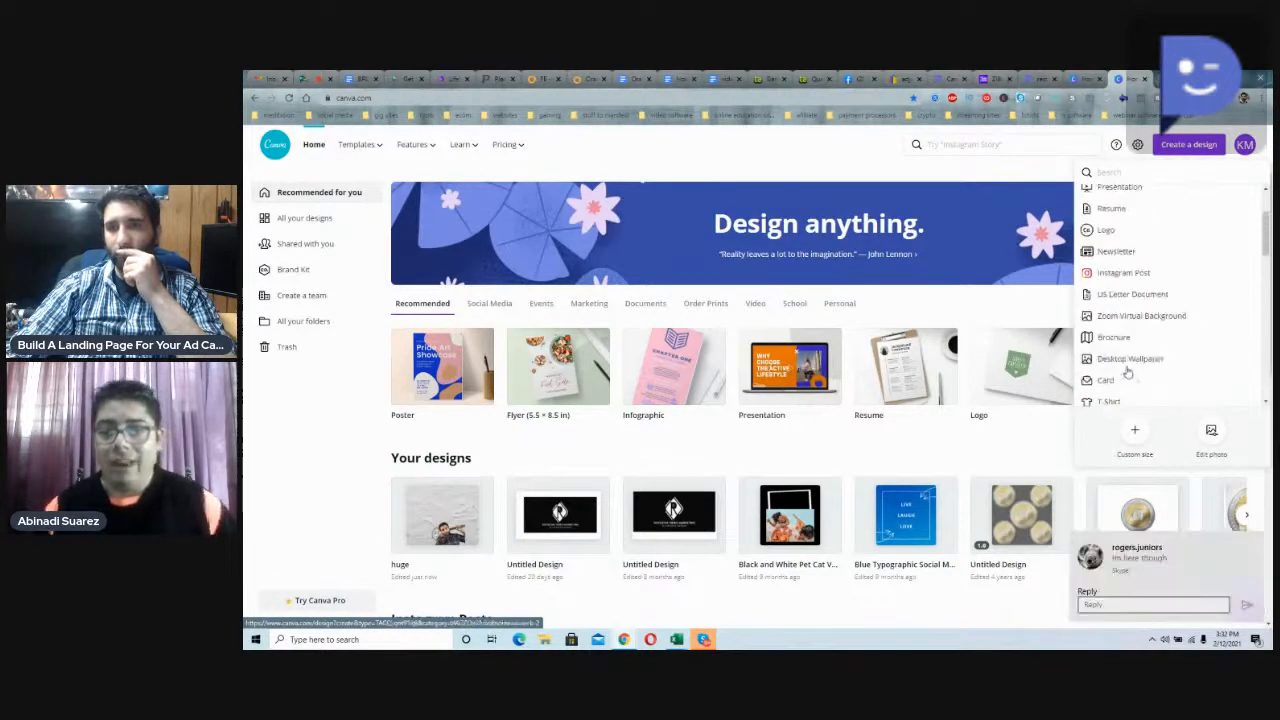
Step: Search Canva's design types for "youtube" and for "facebook", checking the formats suggested for each
{"action": "left_click", "coordinate": [1004, 144]}
{"action": "type", "text": "youtube"}
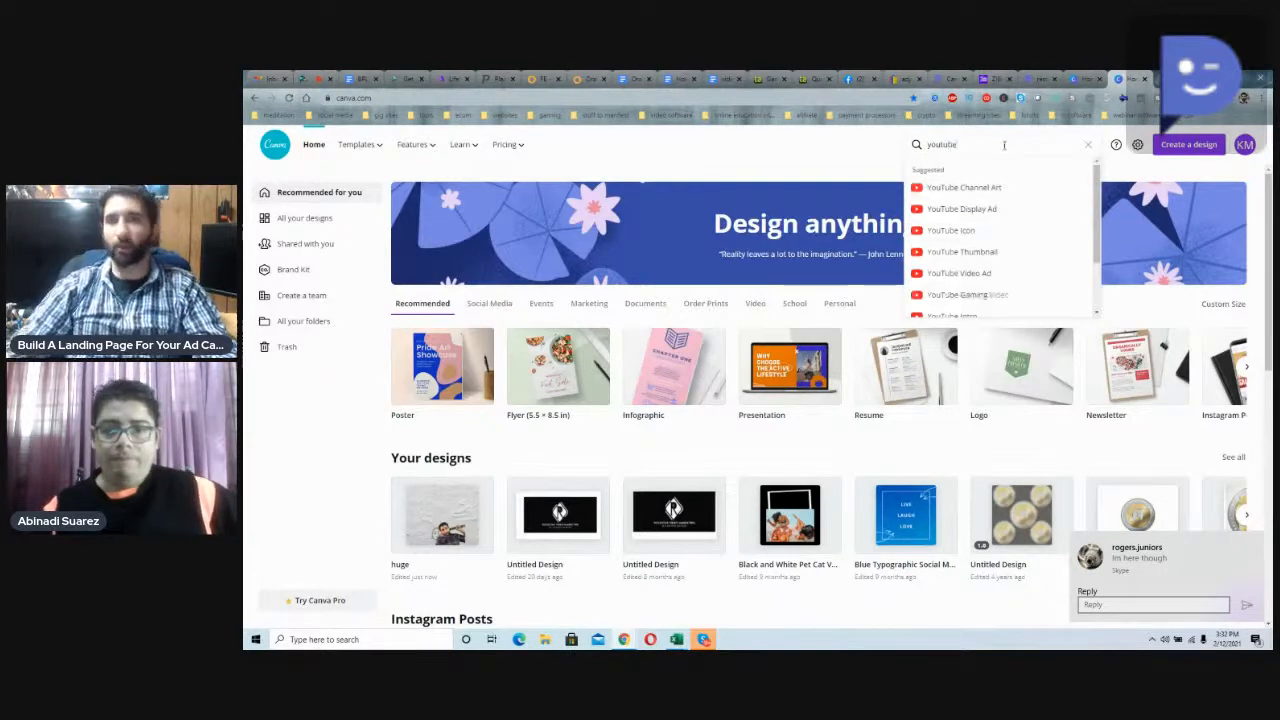
{"action": "scroll", "coordinate": [975, 270], "scroll_direction": "down", "scroll_amount": 2}
{"action": "scroll", "coordinate": [975, 275], "scroll_direction": "up", "scroll_amount": 2}
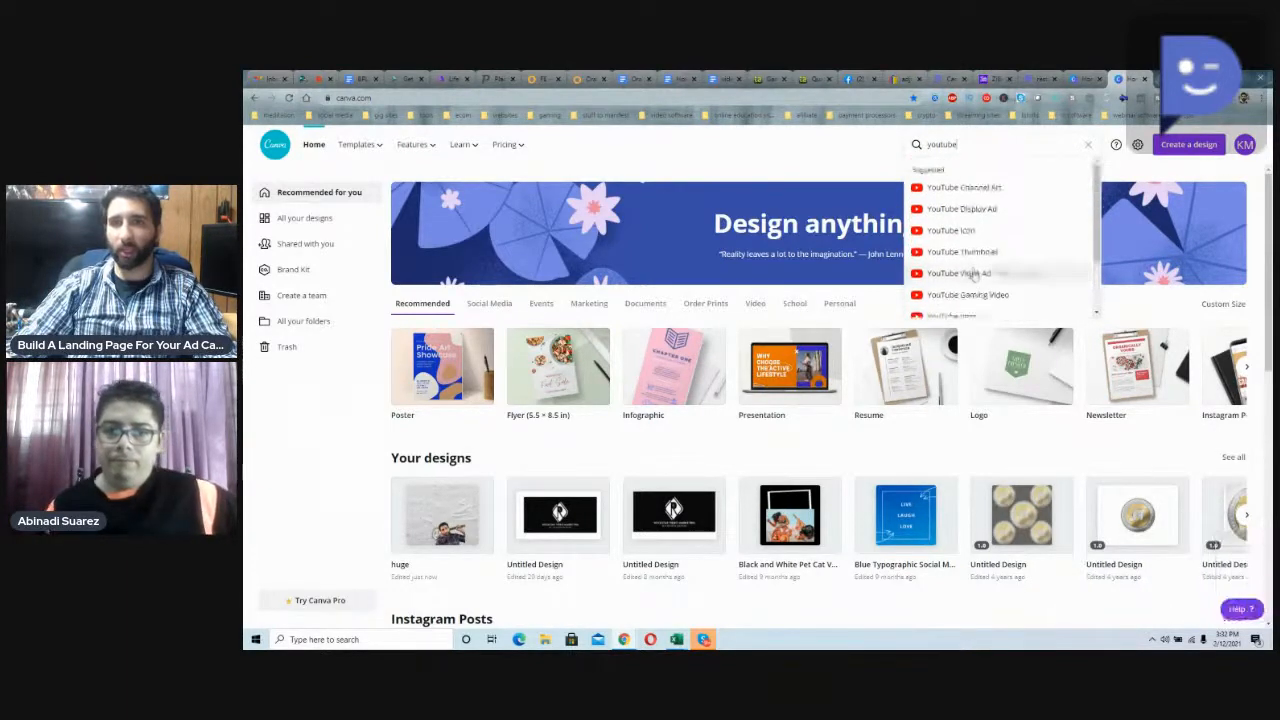
{"action": "type", "text": "facebook"}
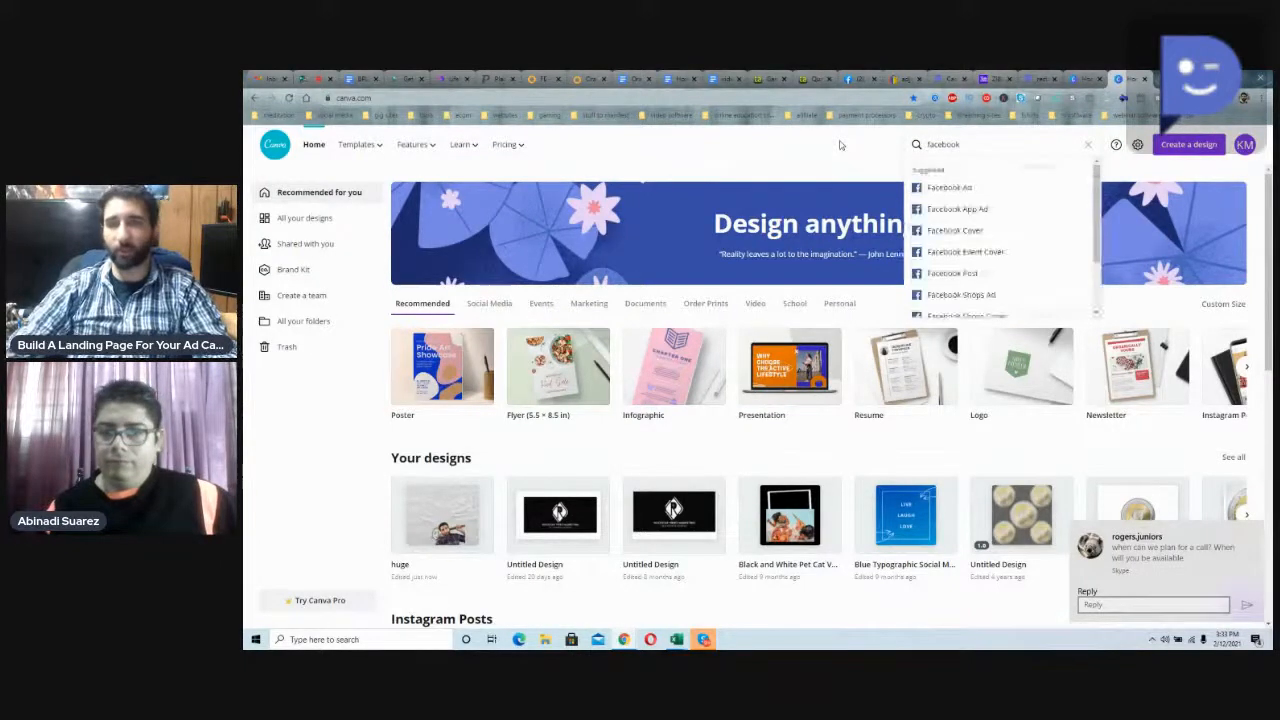
Step: Open the custom dimensions entry for a new Canva design
{"action": "left_click", "coordinate": [1168, 148]}
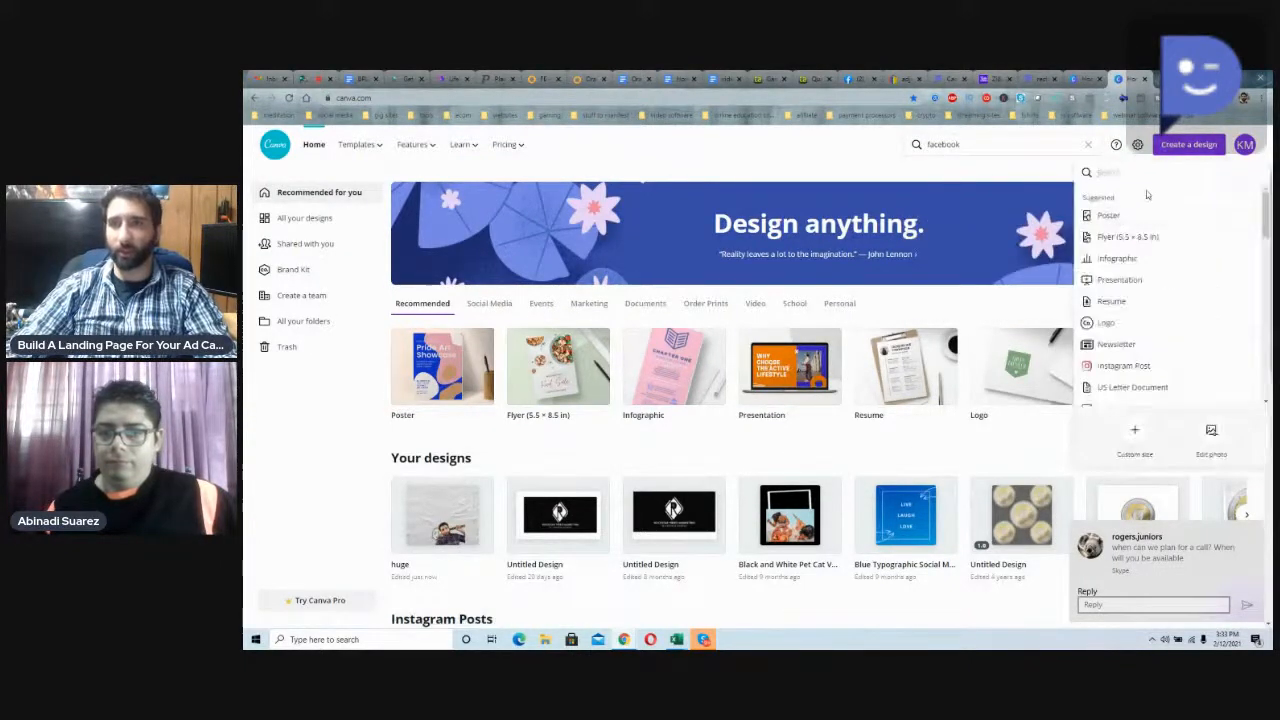
{"action": "left_click", "coordinate": [1135, 425]}
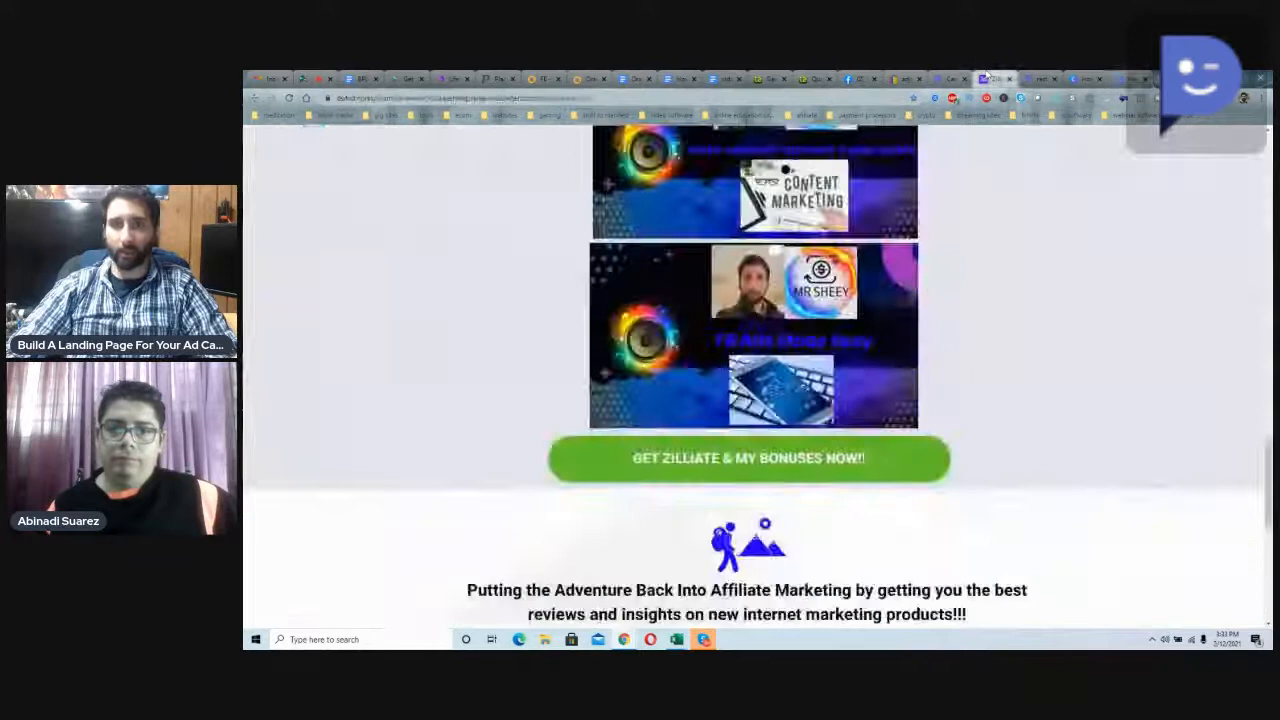
Step: Switch to the Ziliate landing page and review its bonus graphics, call-to-action buttons, affiliate marketing tagline and footer
{"action": "left_click", "coordinate": [995, 78]}
{"action": "scroll", "coordinate": [935, 355], "scroll_direction": "up", "scroll_amount": 3}
{"action": "scroll", "coordinate": [935, 349], "scroll_direction": "up", "scroll_amount": 3}
{"action": "scroll", "coordinate": [935, 349], "scroll_direction": "down", "scroll_amount": 5}
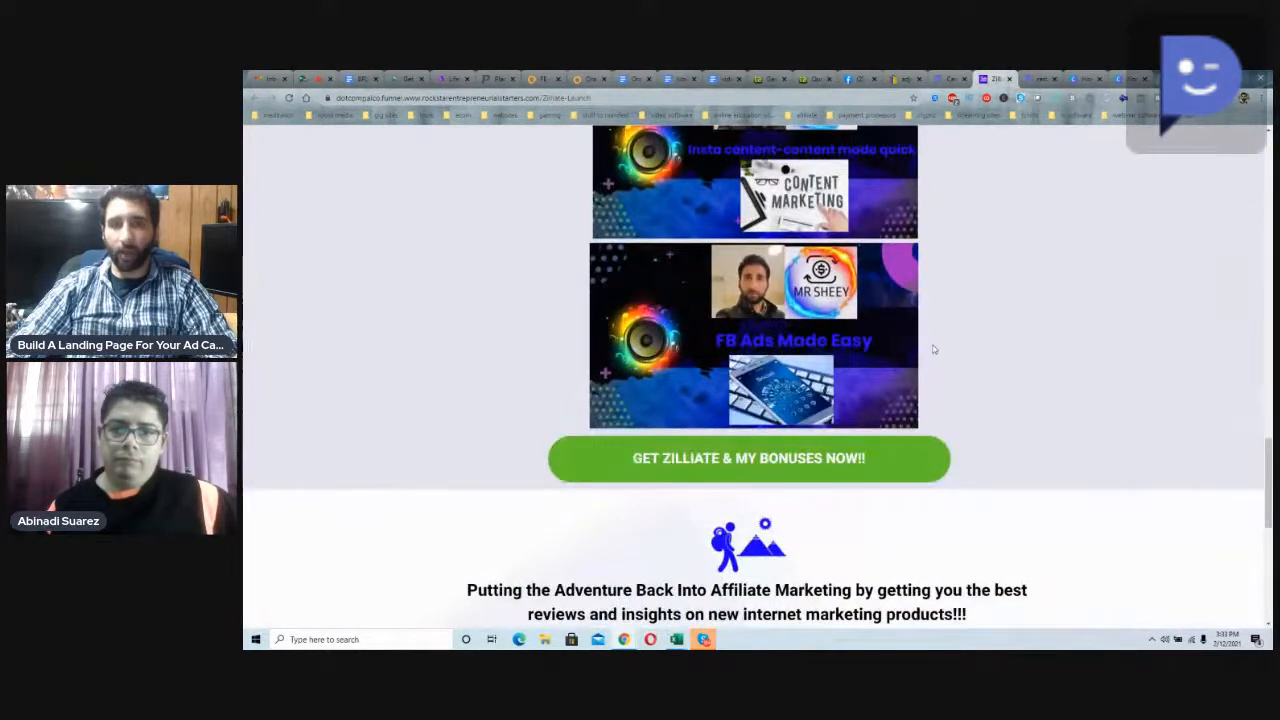
{"action": "scroll", "coordinate": [932, 350], "scroll_direction": "down", "scroll_amount": 1}
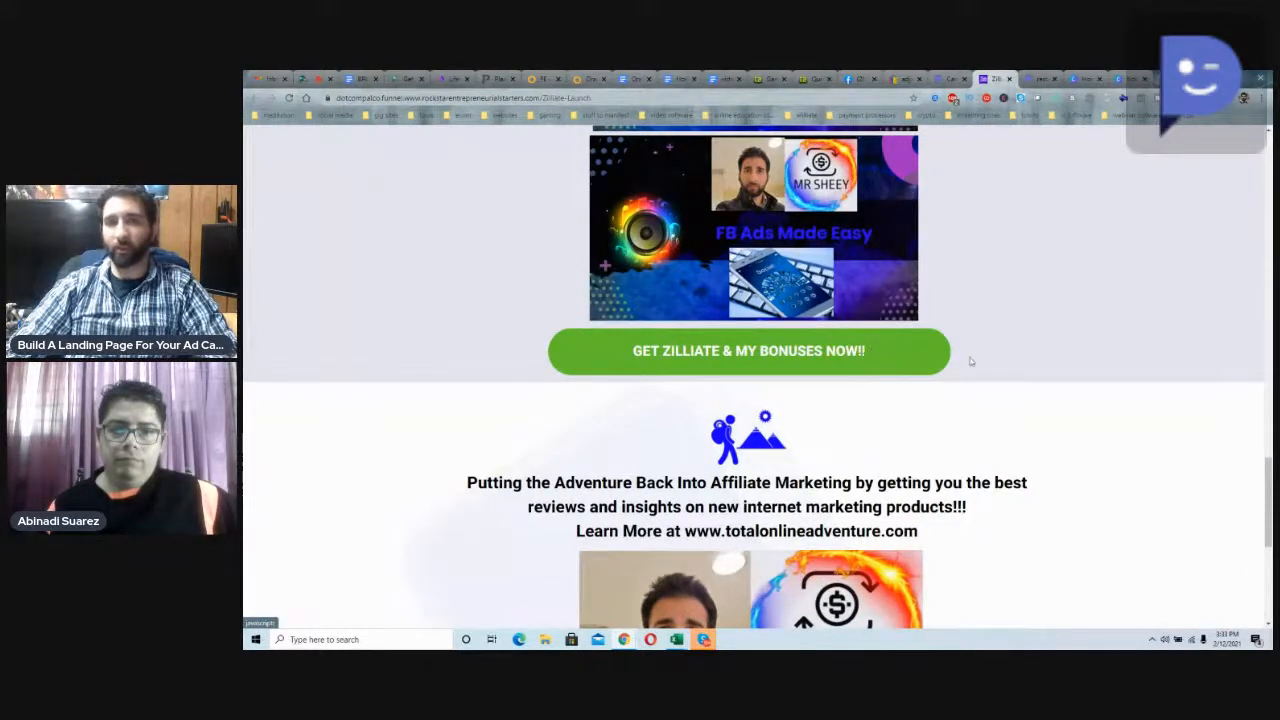
{"action": "scroll", "coordinate": [960, 360], "scroll_direction": "down", "scroll_amount": 3}
{"action": "scroll", "coordinate": [994, 334], "scroll_direction": "up", "scroll_amount": 1}
{"action": "scroll", "coordinate": [692, 250], "scroll_direction": "up", "scroll_amount": 1}
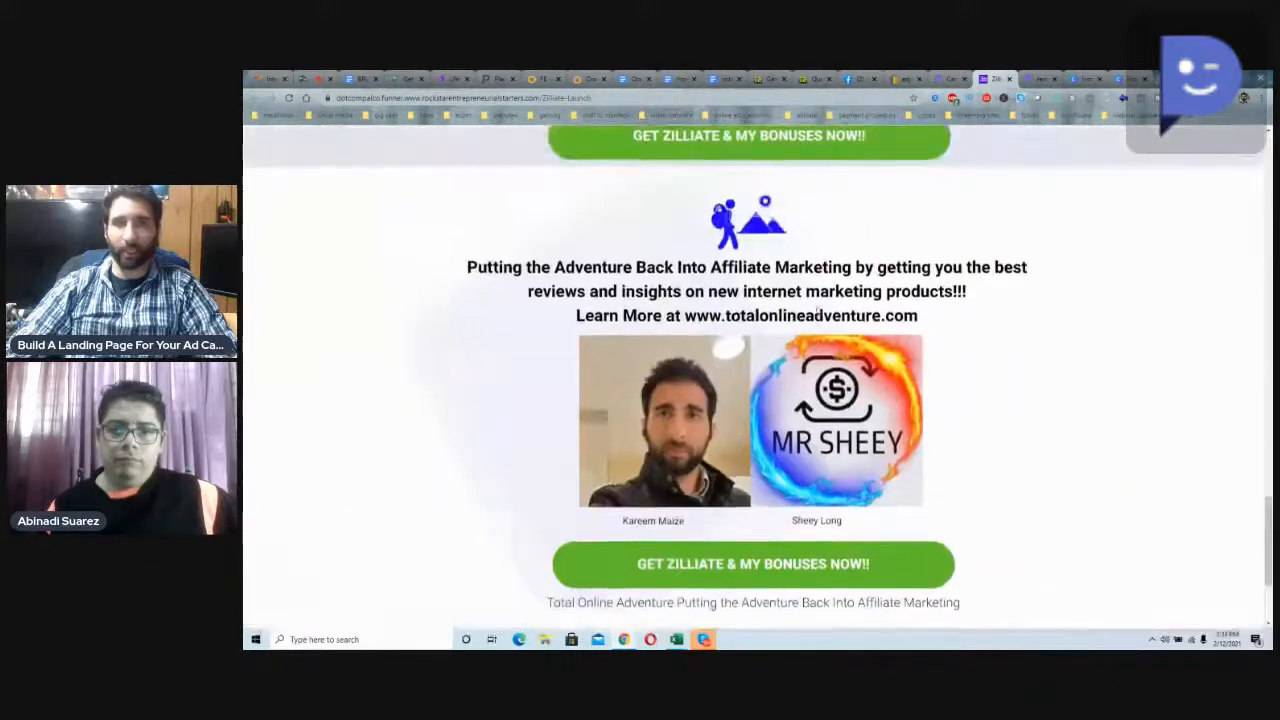
{"action": "left_click_drag", "start_coordinate": [474, 270], "coordinate": [998, 359]}
{"action": "left_click", "coordinate": [998, 360]}
{"action": "scroll", "coordinate": [998, 357], "scroll_direction": "down", "scroll_amount": 2}
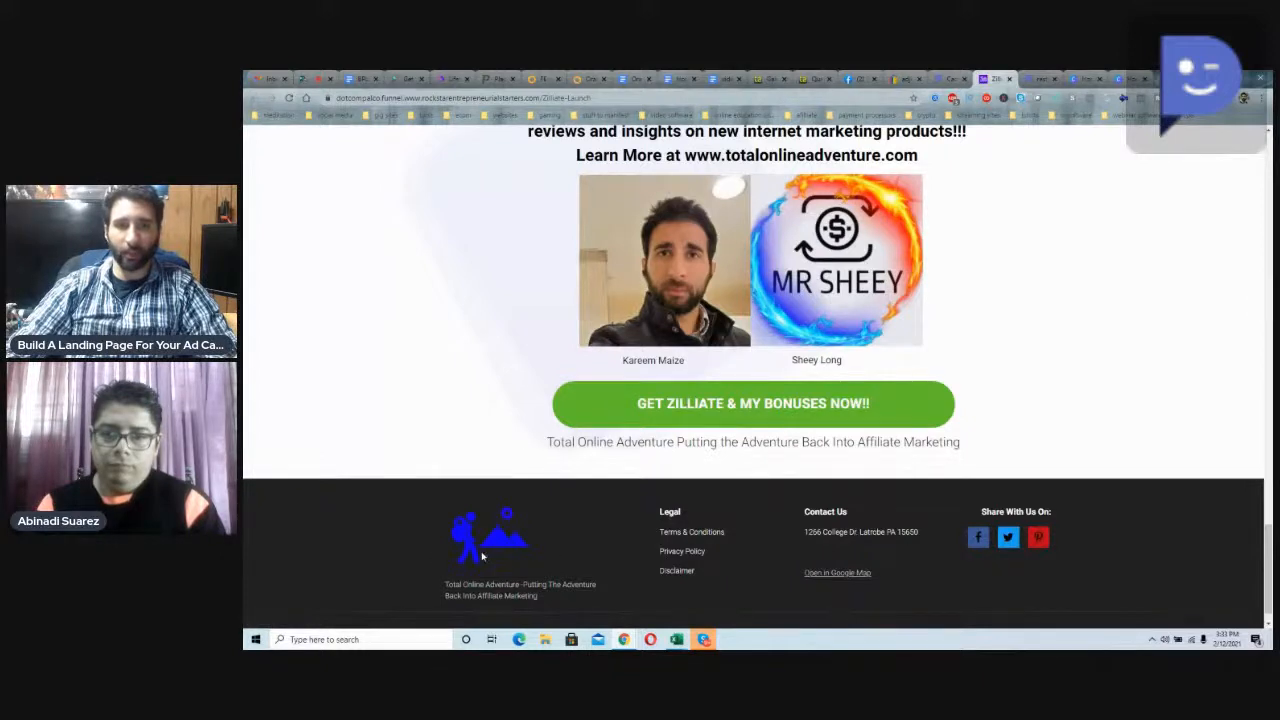
{"action": "scroll", "coordinate": [426, 523], "scroll_direction": "up", "scroll_amount": 20}
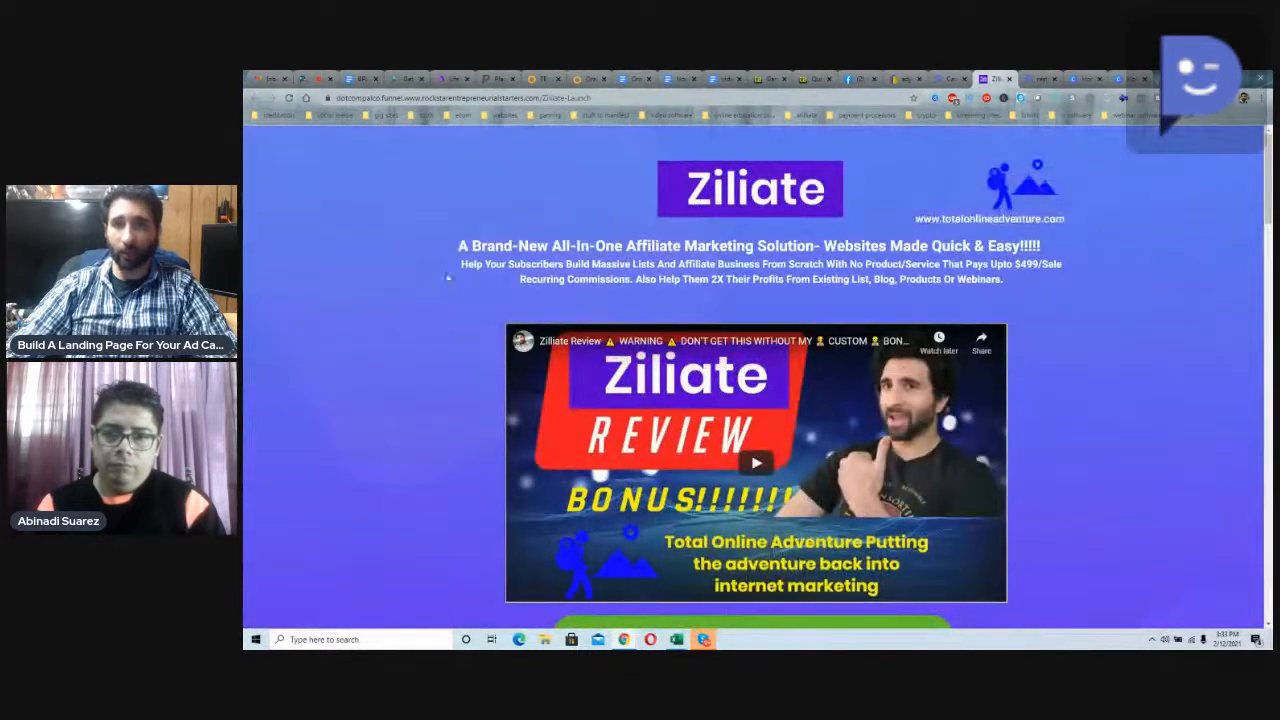
Step: Switch to the restaurants funnel page and highlight its video marketing headline and the opt-in text above the form
{"action": "left_click", "coordinate": [1037, 78]}
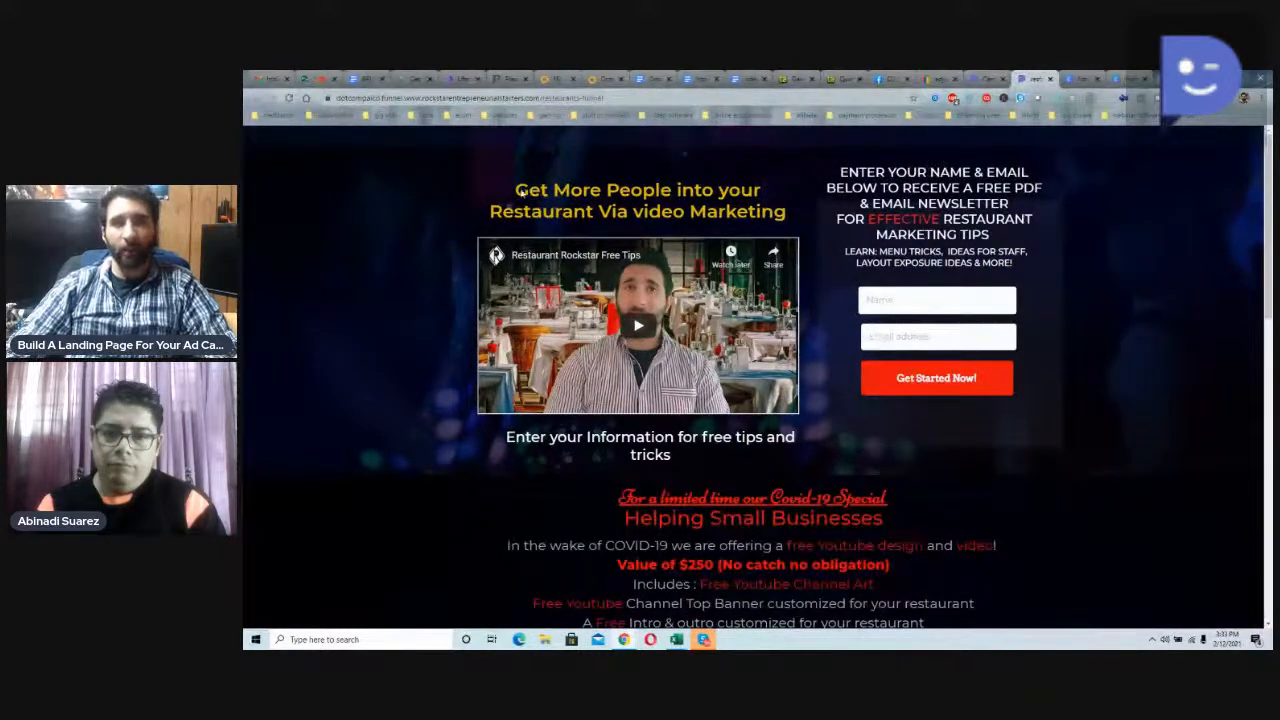
{"action": "left_click_drag", "start_coordinate": [515, 190], "coordinate": [787, 207]}
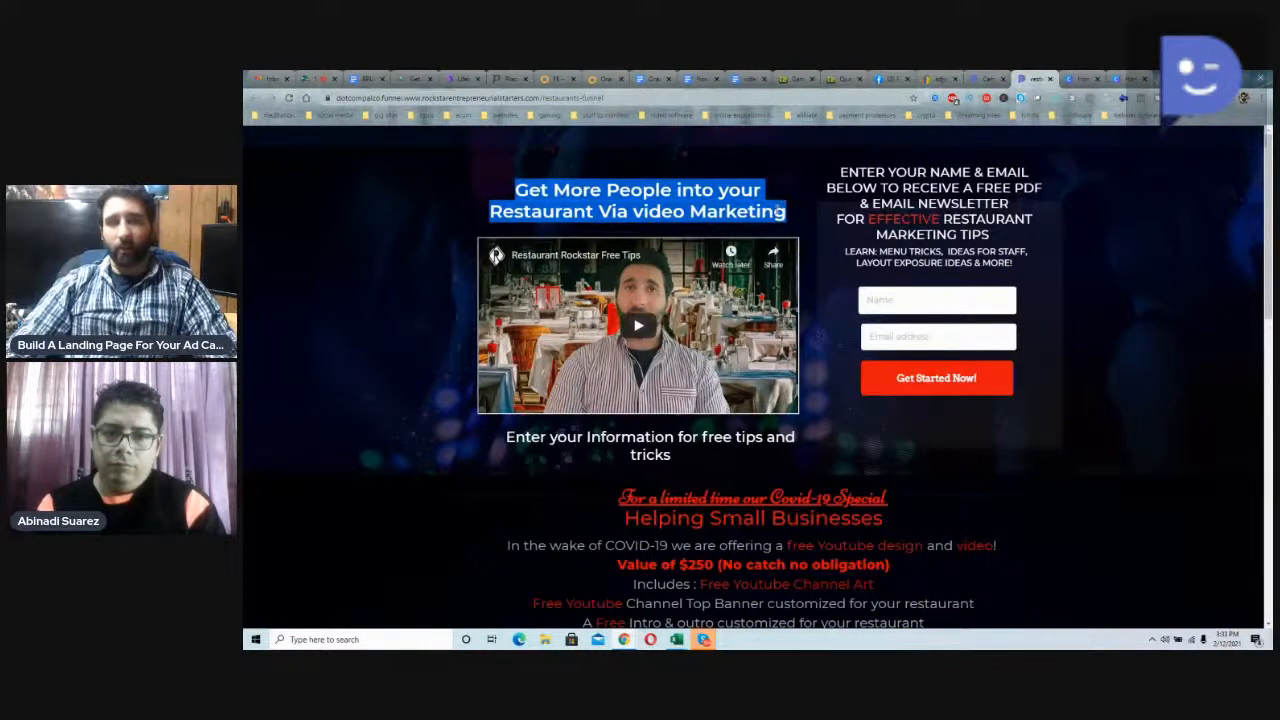
{"action": "left_click", "coordinate": [550, 197]}
{"action": "left_click_drag", "start_coordinate": [829, 174], "coordinate": [1024, 250]}
{"action": "left_click", "coordinate": [1020, 250]}
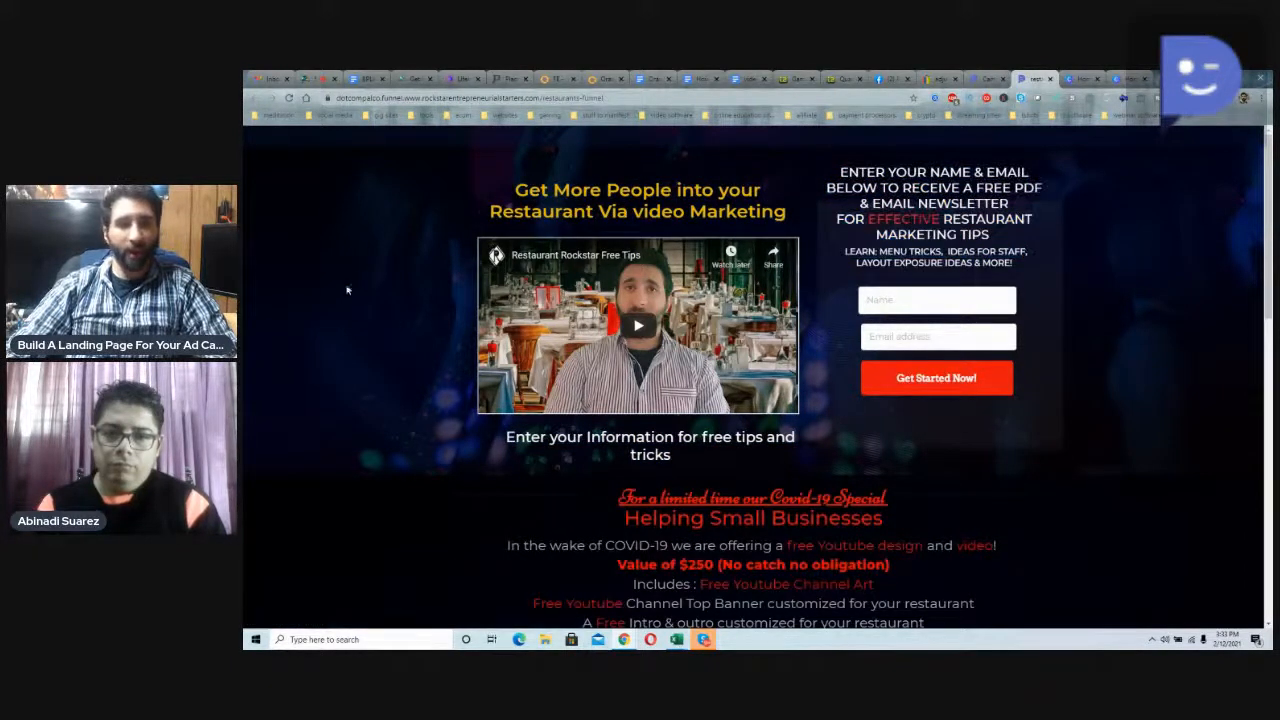
Step: Examine the Covid-19 special offer on the restaurants funnel page, highlighting the limited-time text below the free channel button
{"action": "scroll", "coordinate": [394, 318], "scroll_direction": "down", "scroll_amount": 1}
{"action": "scroll", "coordinate": [394, 318], "scroll_direction": "down", "scroll_amount": 3}
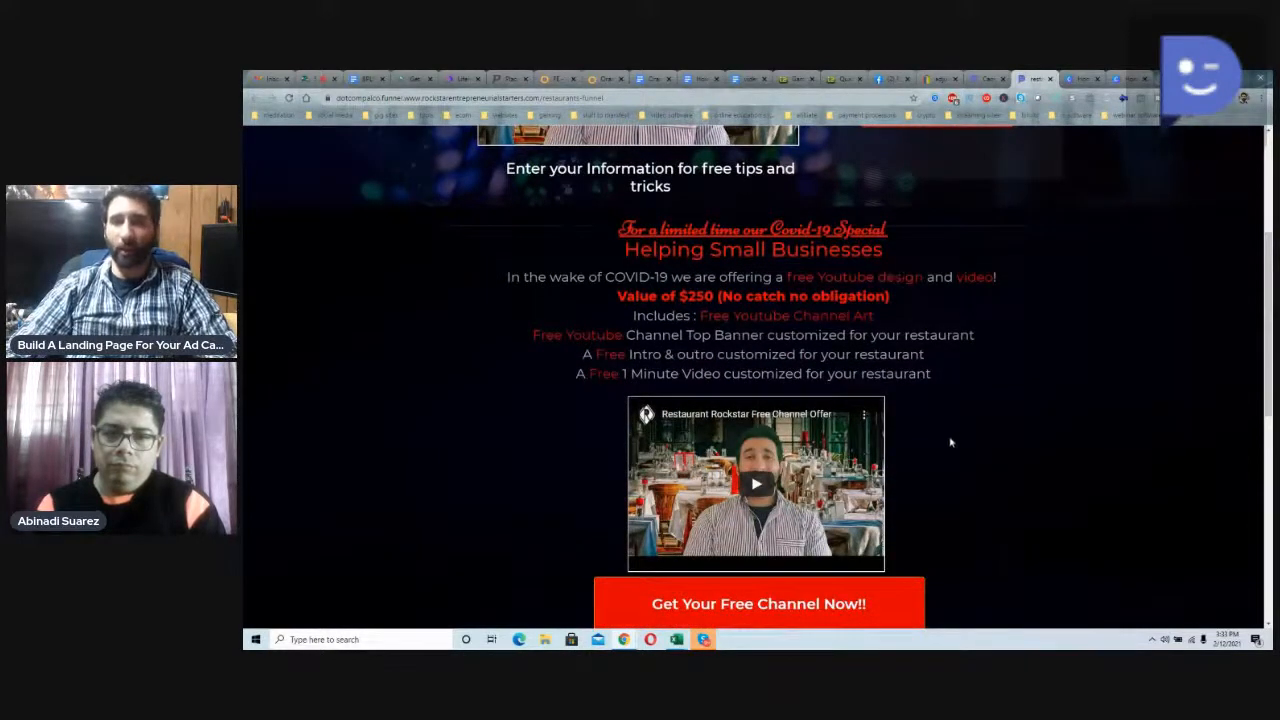
{"action": "scroll", "coordinate": [951, 442], "scroll_direction": "down", "scroll_amount": 3}
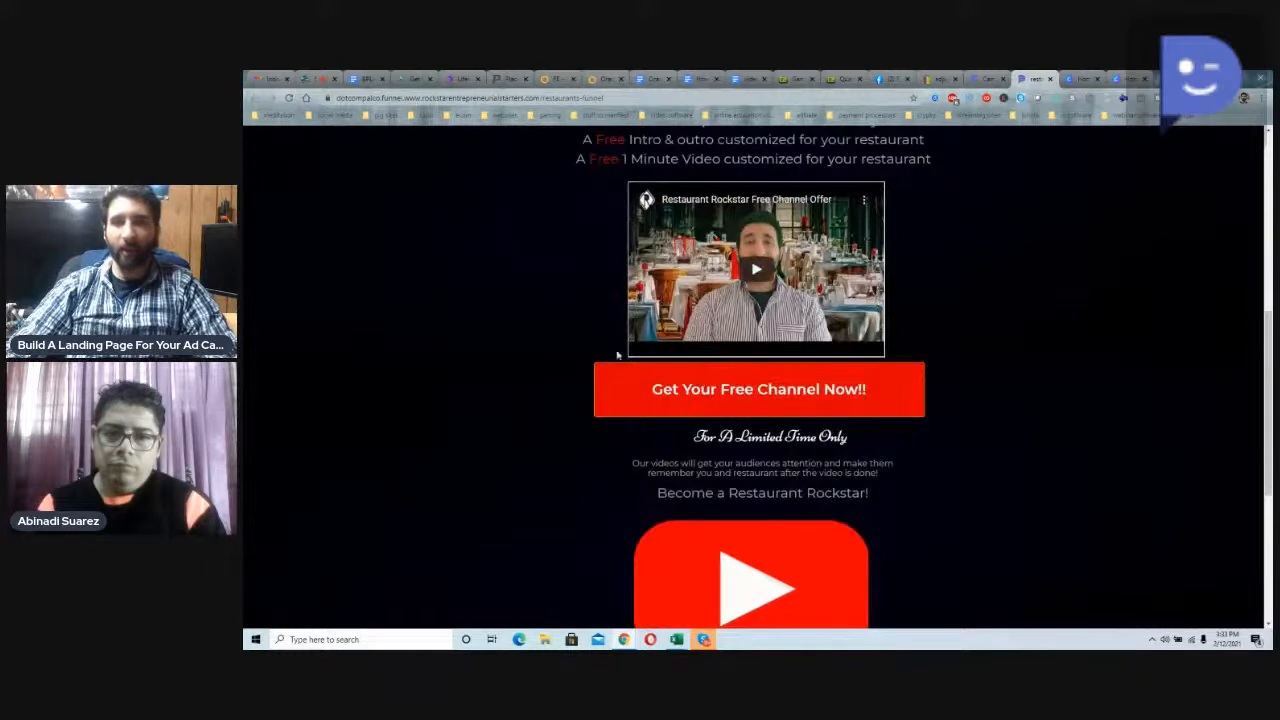
{"action": "scroll", "coordinate": [610, 330], "scroll_direction": "down", "scroll_amount": 3}
{"action": "scroll", "coordinate": [620, 317], "scroll_direction": "up", "scroll_amount": 2}
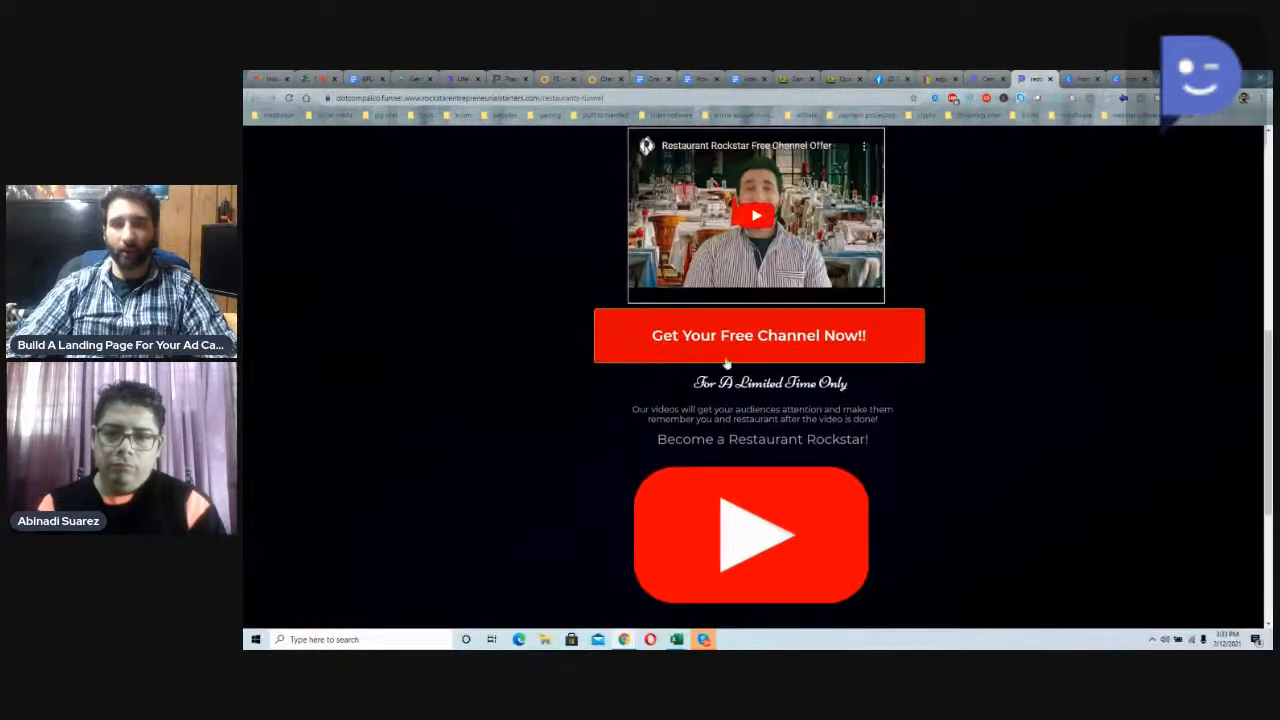
{"action": "left_click_drag", "start_coordinate": [690, 378], "coordinate": [885, 494]}
{"action": "left_click", "coordinate": [861, 498]}
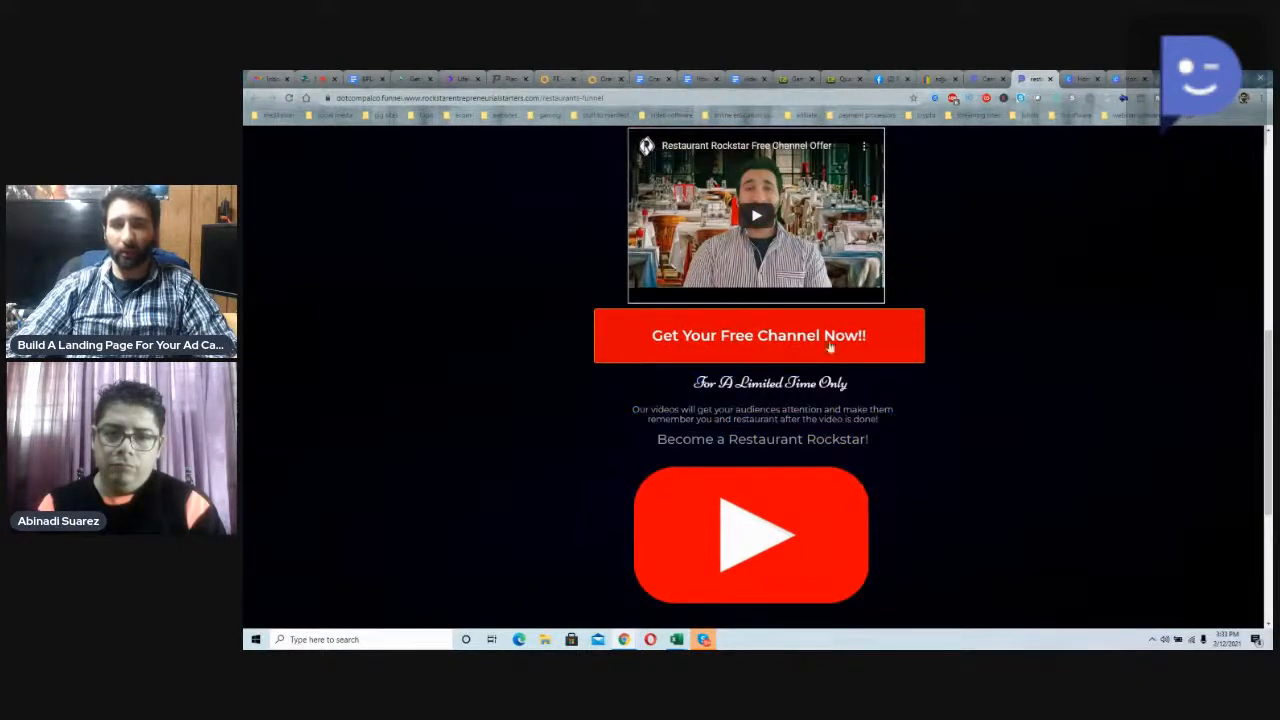
Step: Follow the free channel offer through its signup form to the thank-you page
{"action": "left_click", "coordinate": [829, 338]}
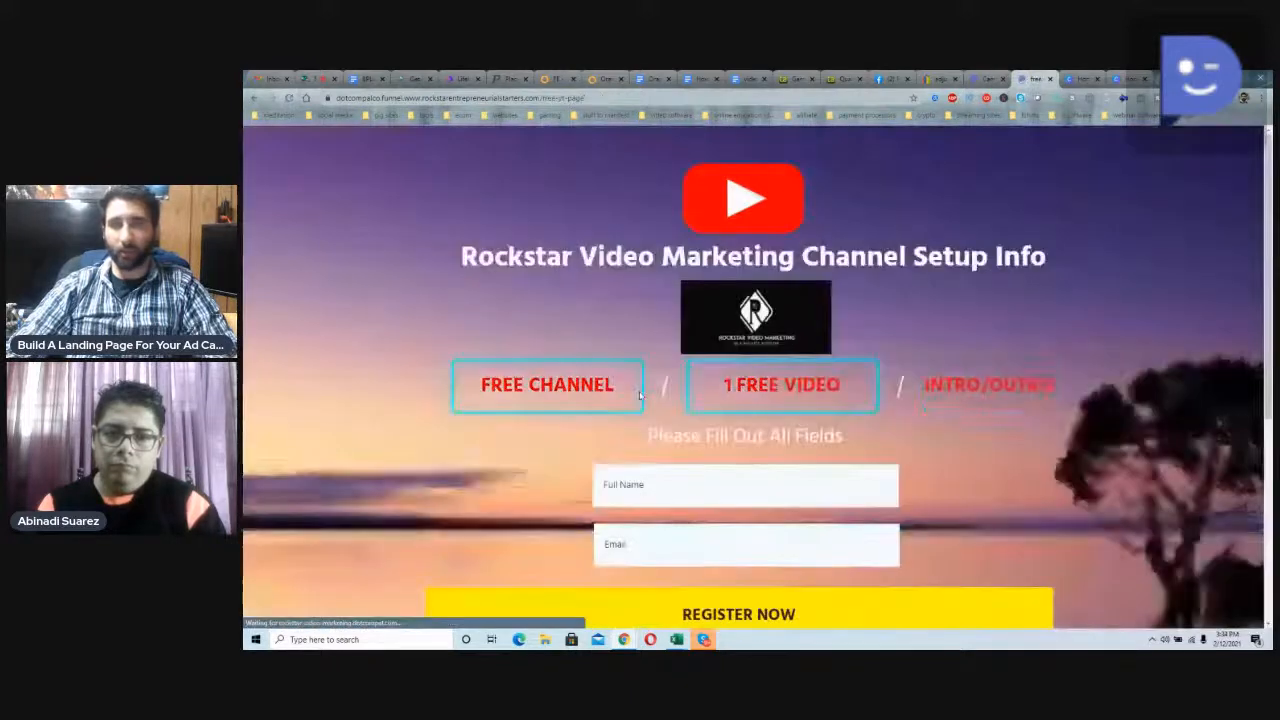
{"action": "scroll", "coordinate": [674, 400], "scroll_direction": "down", "scroll_amount": 2}
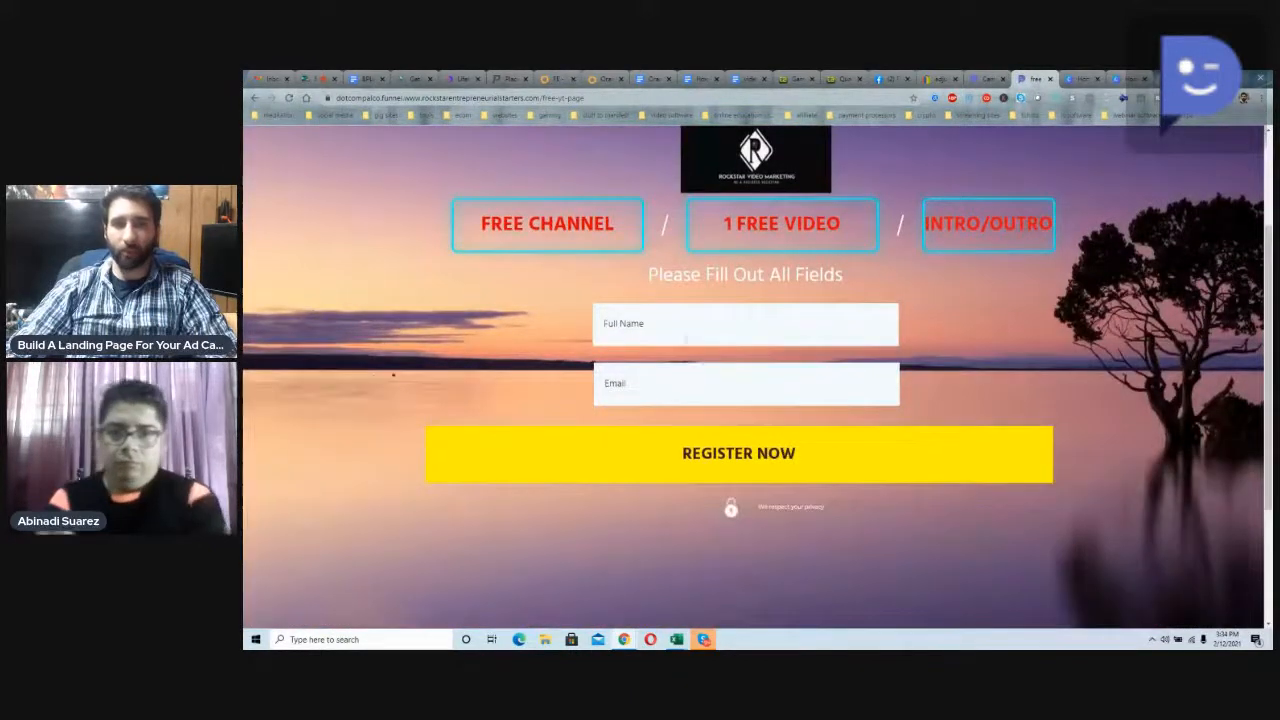
{"action": "left_click", "coordinate": [674, 324]}
{"action": "left_click", "coordinate": [637, 361]}
{"action": "left_click", "coordinate": [640, 386]}
{"action": "left_click", "coordinate": [645, 414]}
{"action": "left_click", "coordinate": [646, 443]}
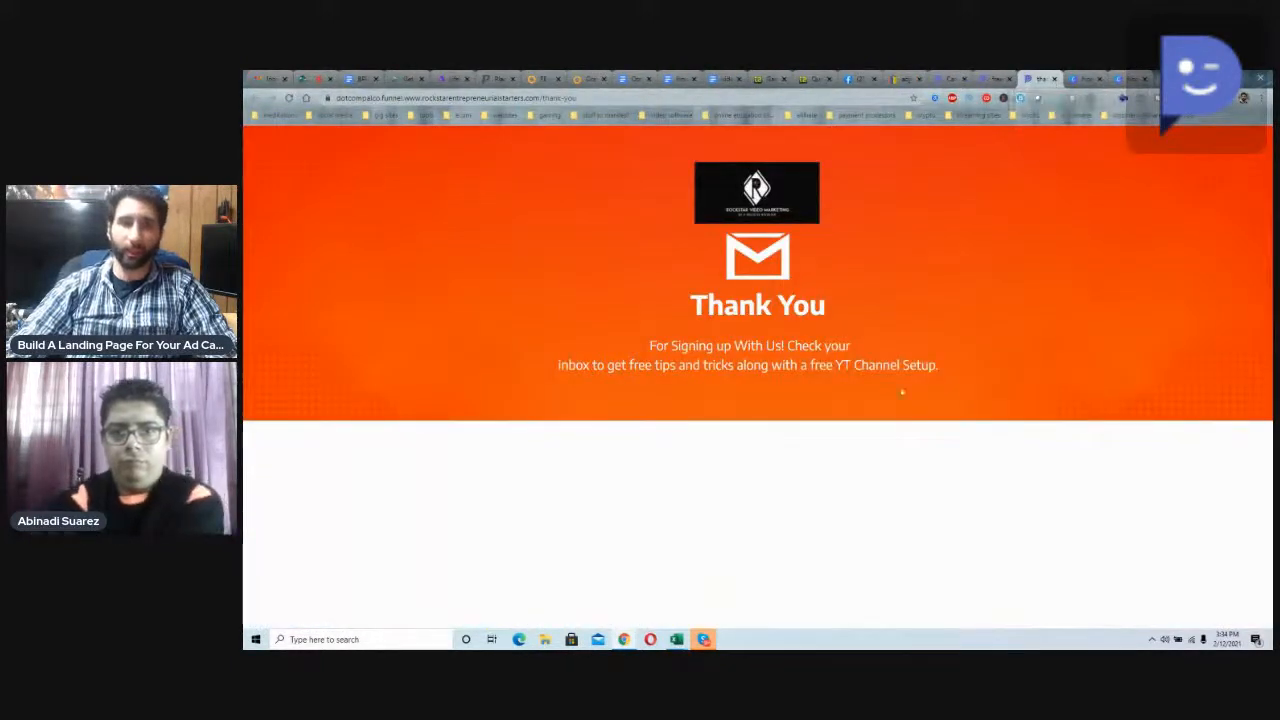
Step: Return to DotcomPal's landing page list and create a new page named "page under 5"
{"action": "left_click", "coordinate": [950, 78]}
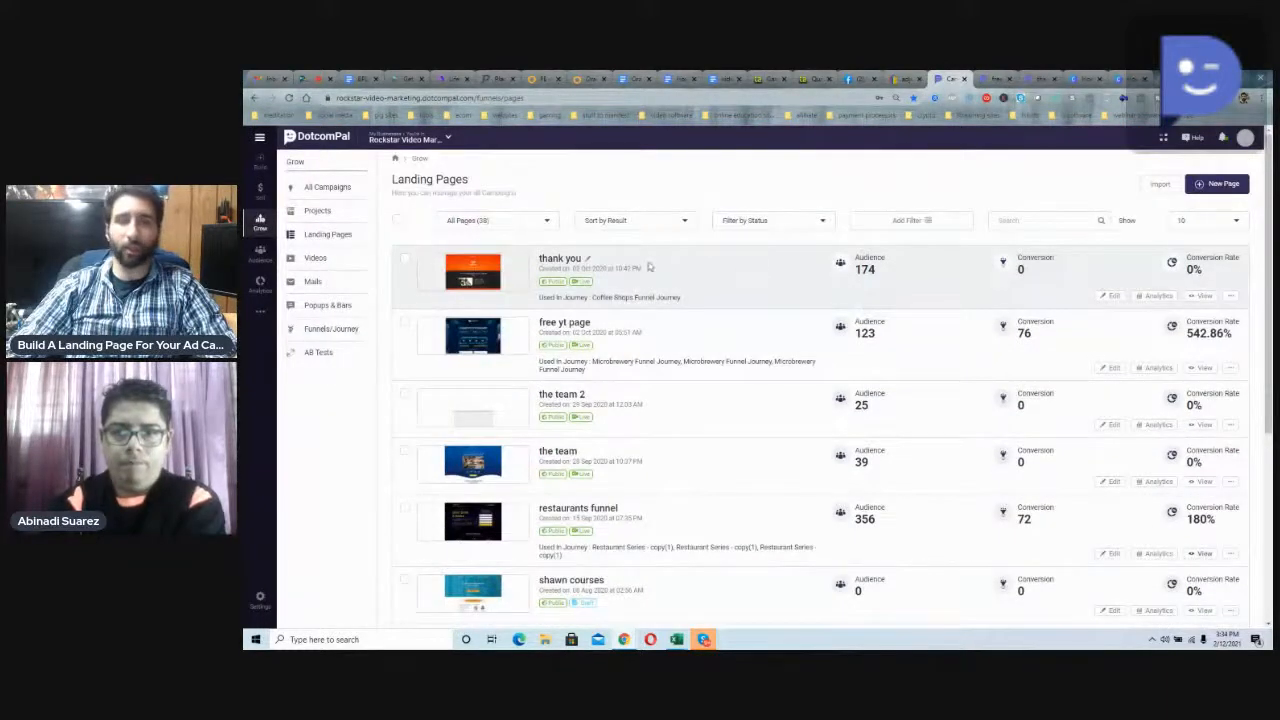
{"action": "left_click", "coordinate": [1218, 186]}
{"action": "left_click", "coordinate": [724, 399]}
{"action": "type", "text": "page under 5"}
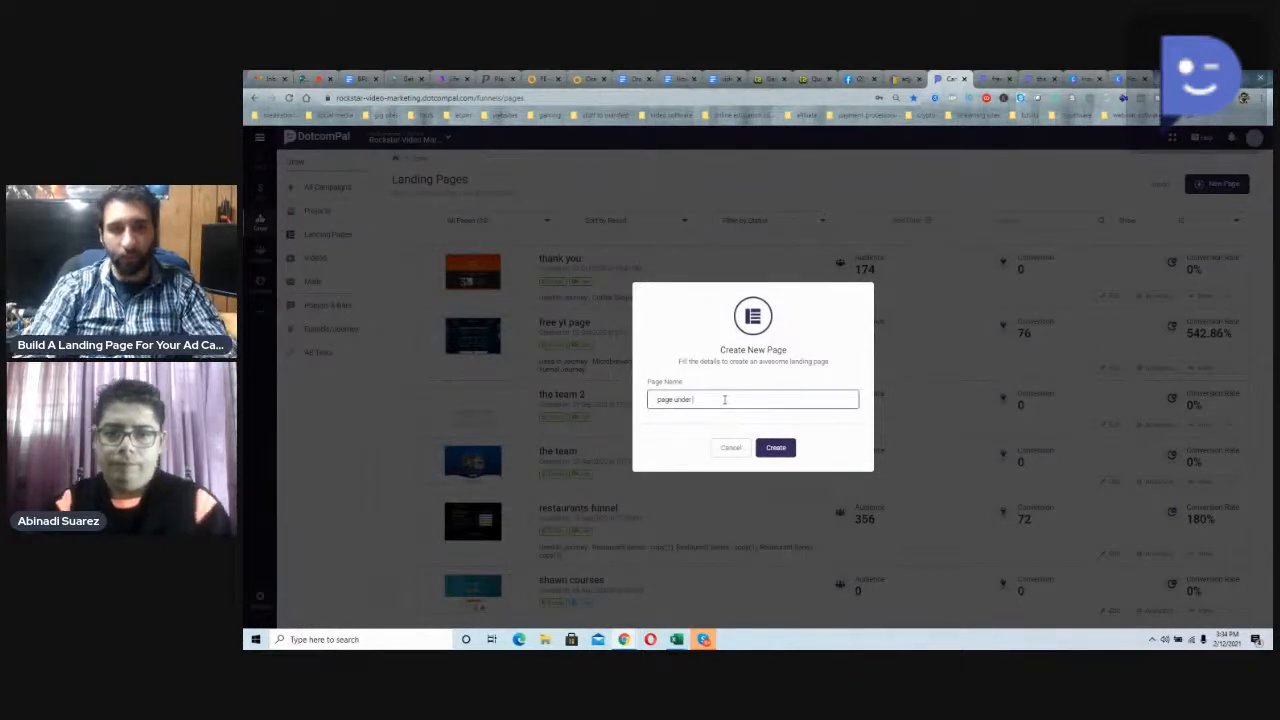
{"action": "left_click", "coordinate": [777, 449]}
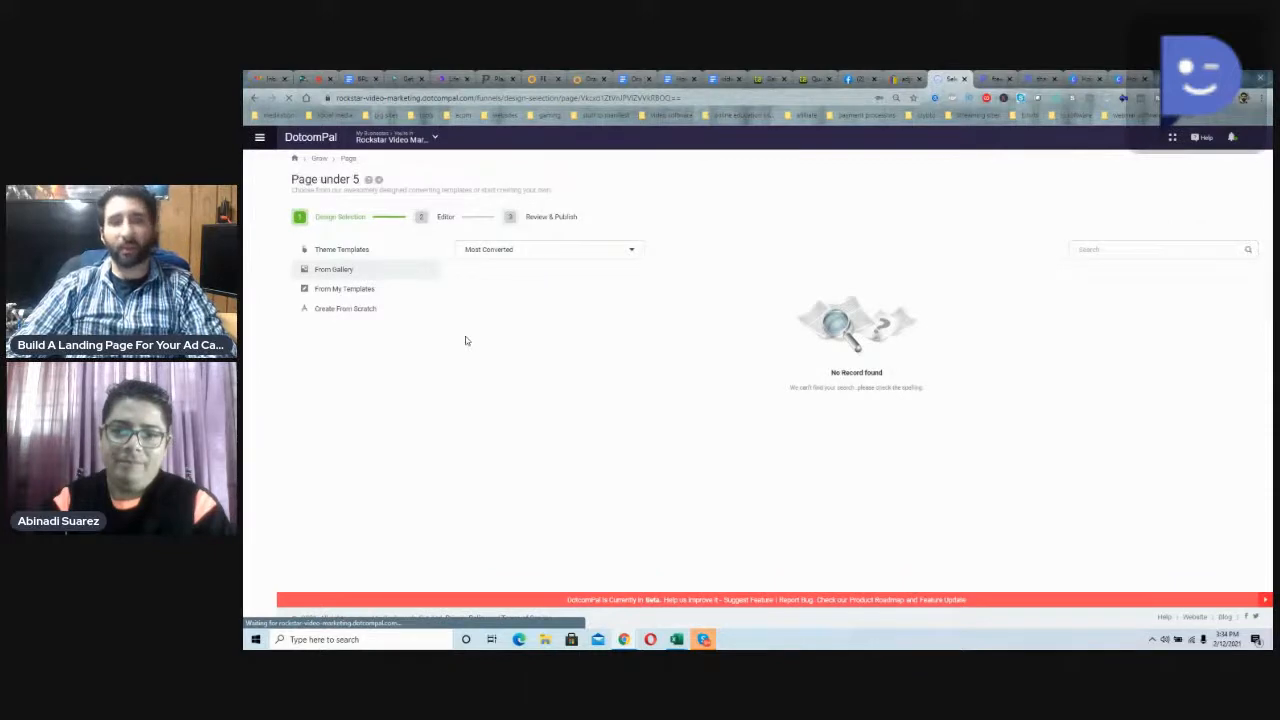
Step: Show the gallery templates for the new page and browse pages 2 and 3, returning to page 2
{"action": "left_click", "coordinate": [408, 293]}
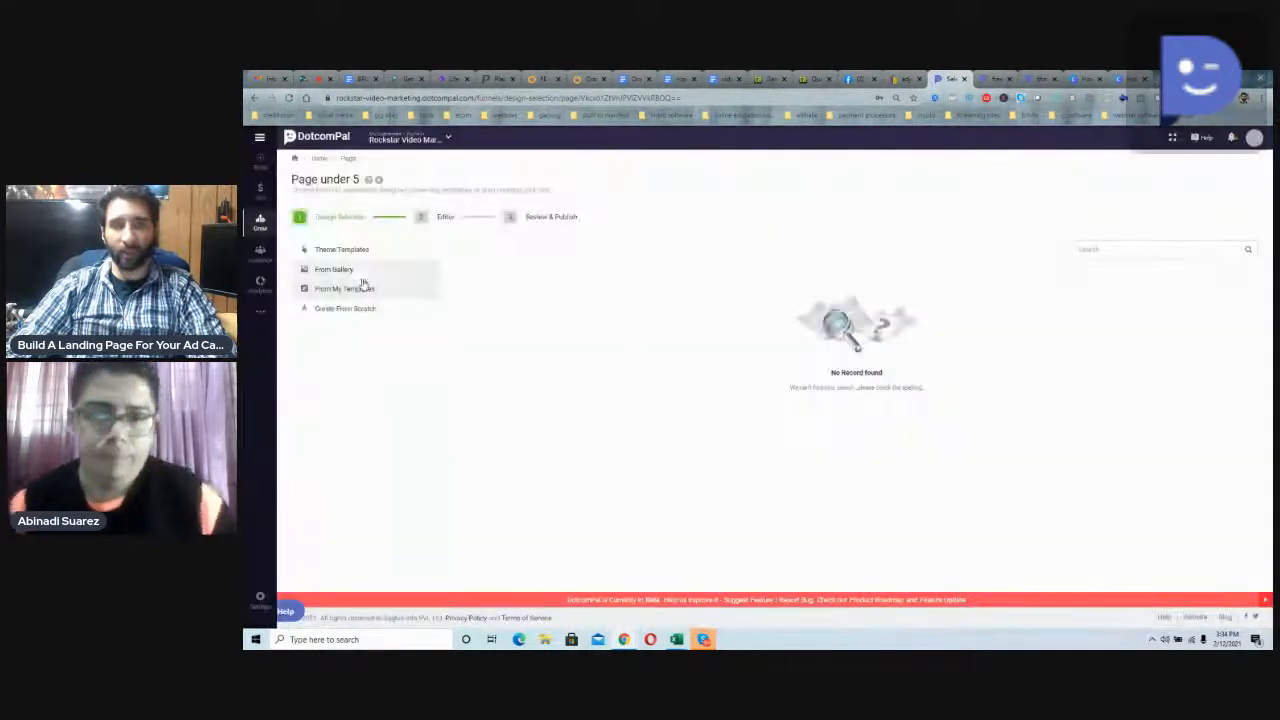
{"action": "left_click", "coordinate": [358, 276]}
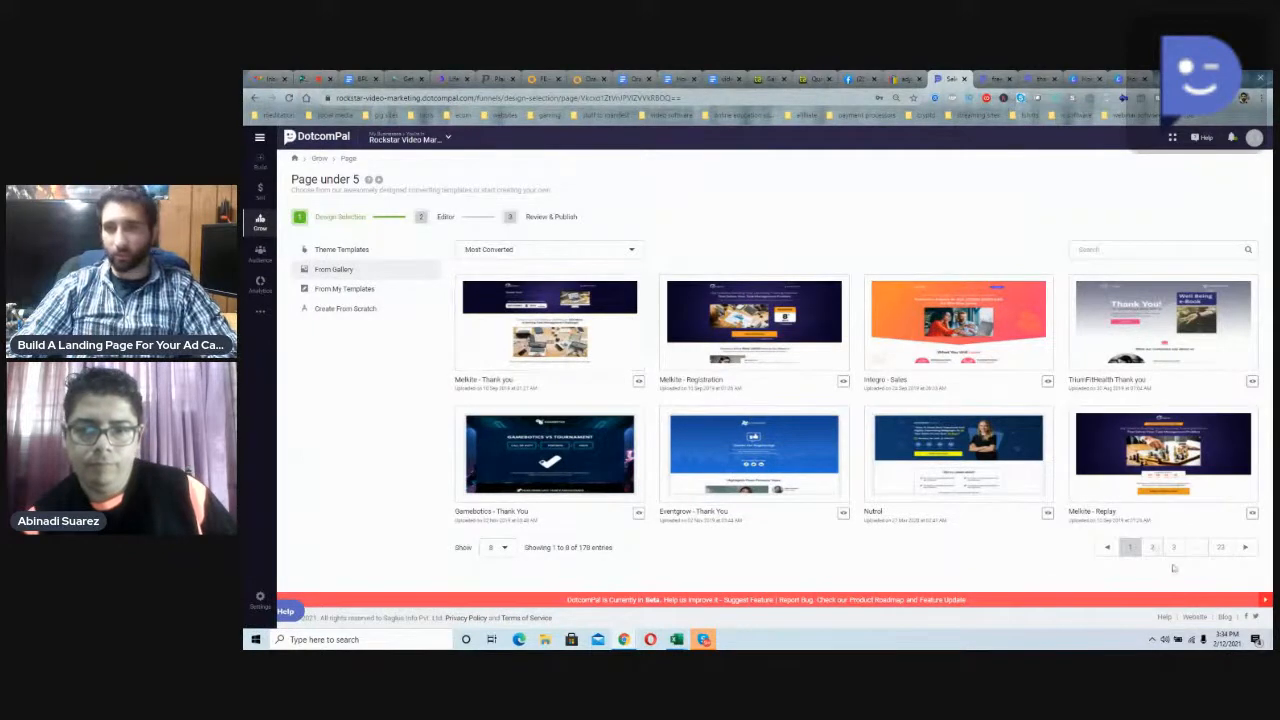
{"action": "left_click", "coordinate": [1152, 548]}
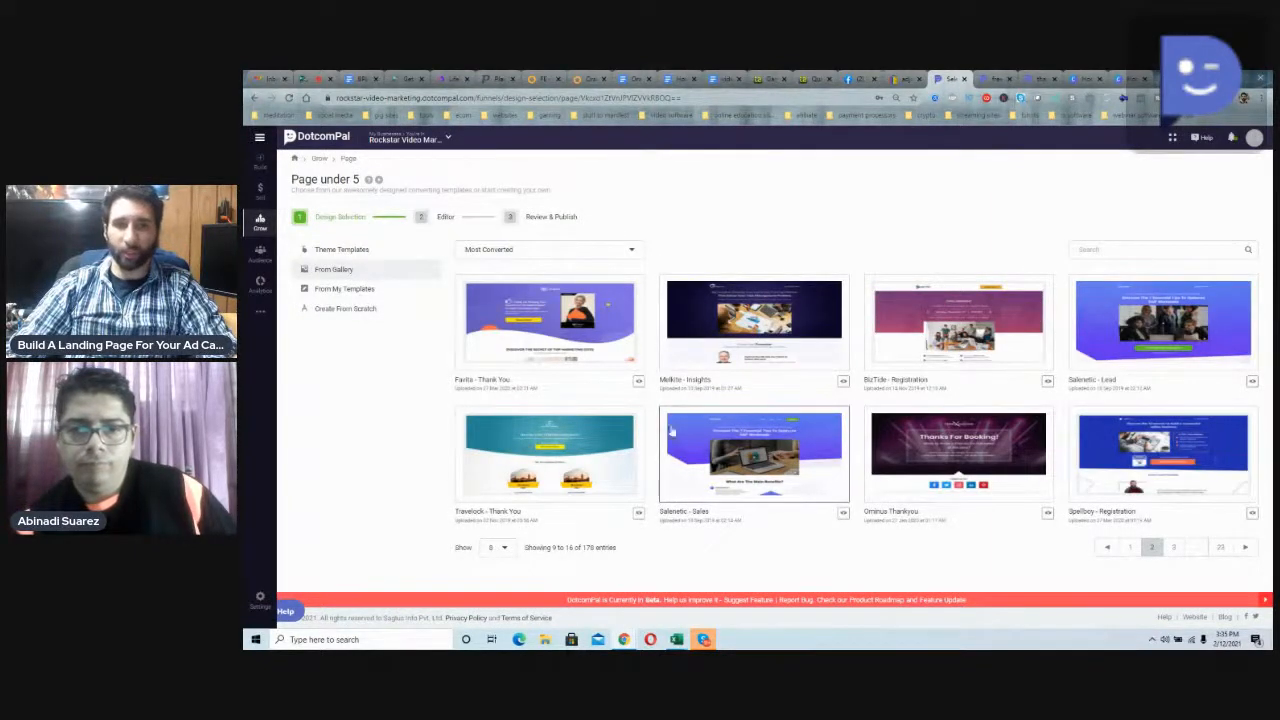
{"action": "left_click", "coordinate": [1178, 547]}
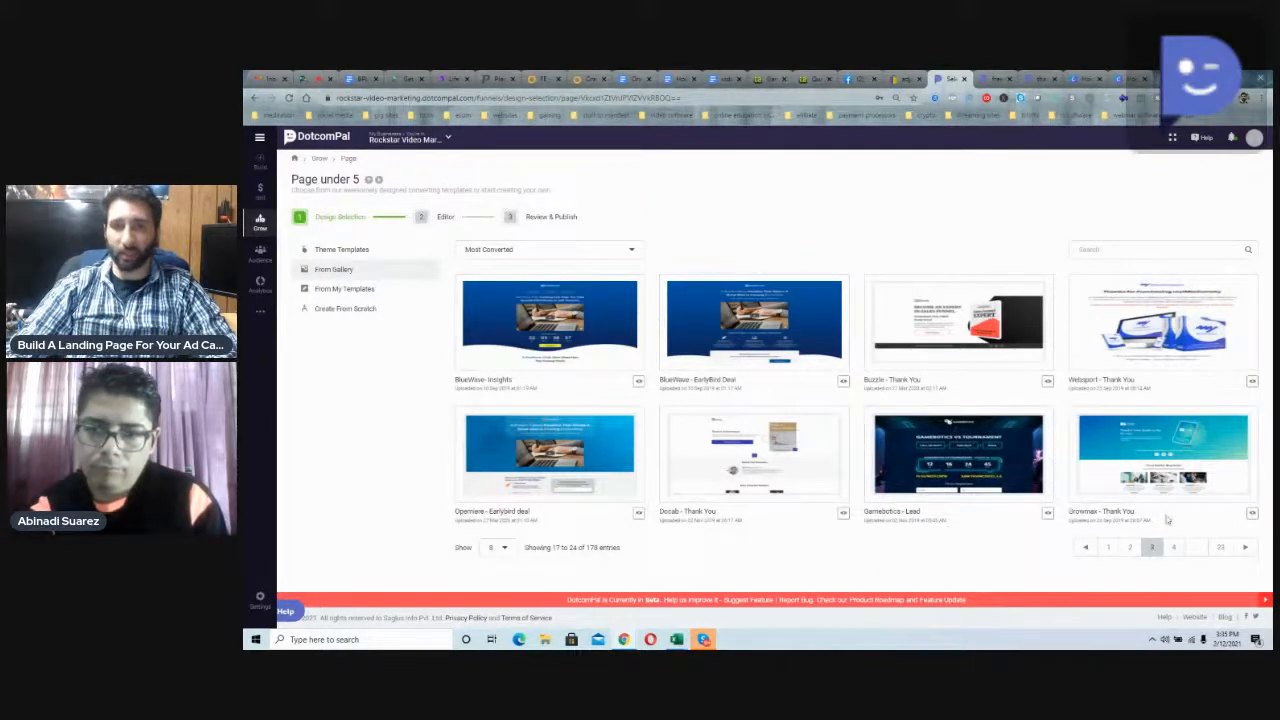
{"action": "left_click", "coordinate": [1130, 548]}
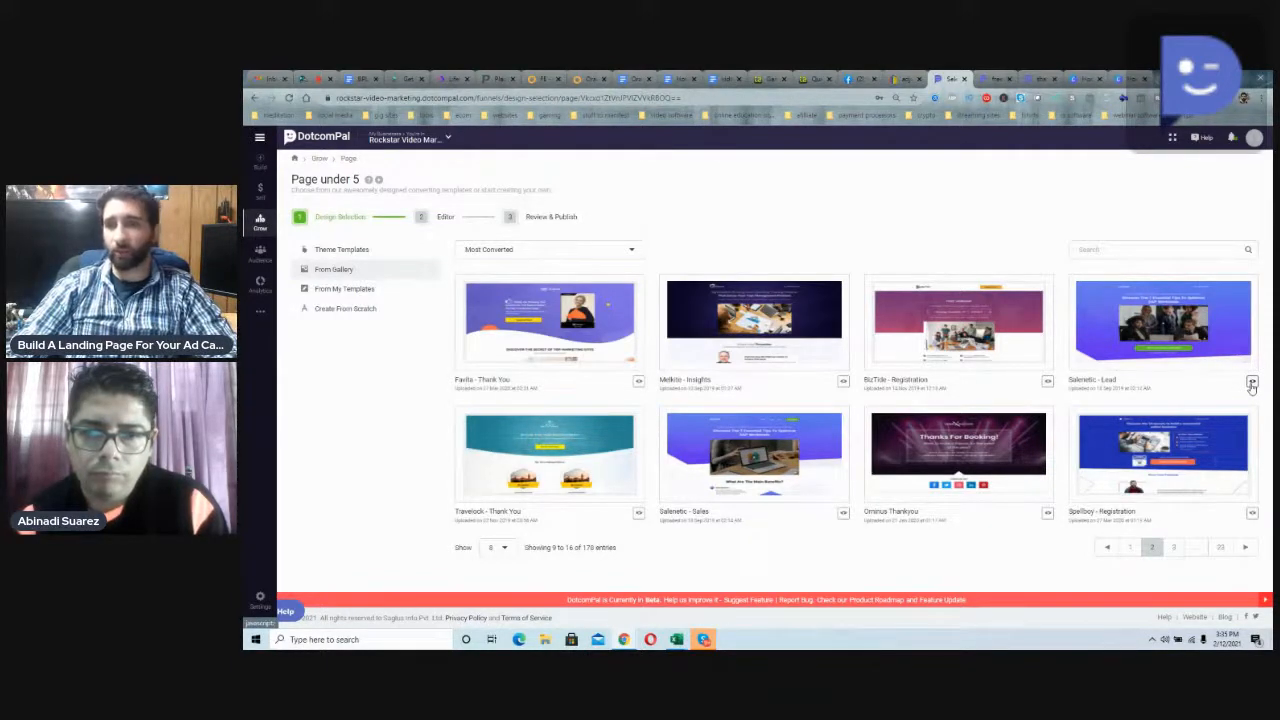
Step: Preview the Salenetic - Lead template in desktop view, examining its sections from the header down to the footer
{"action": "left_click", "coordinate": [1252, 382]}
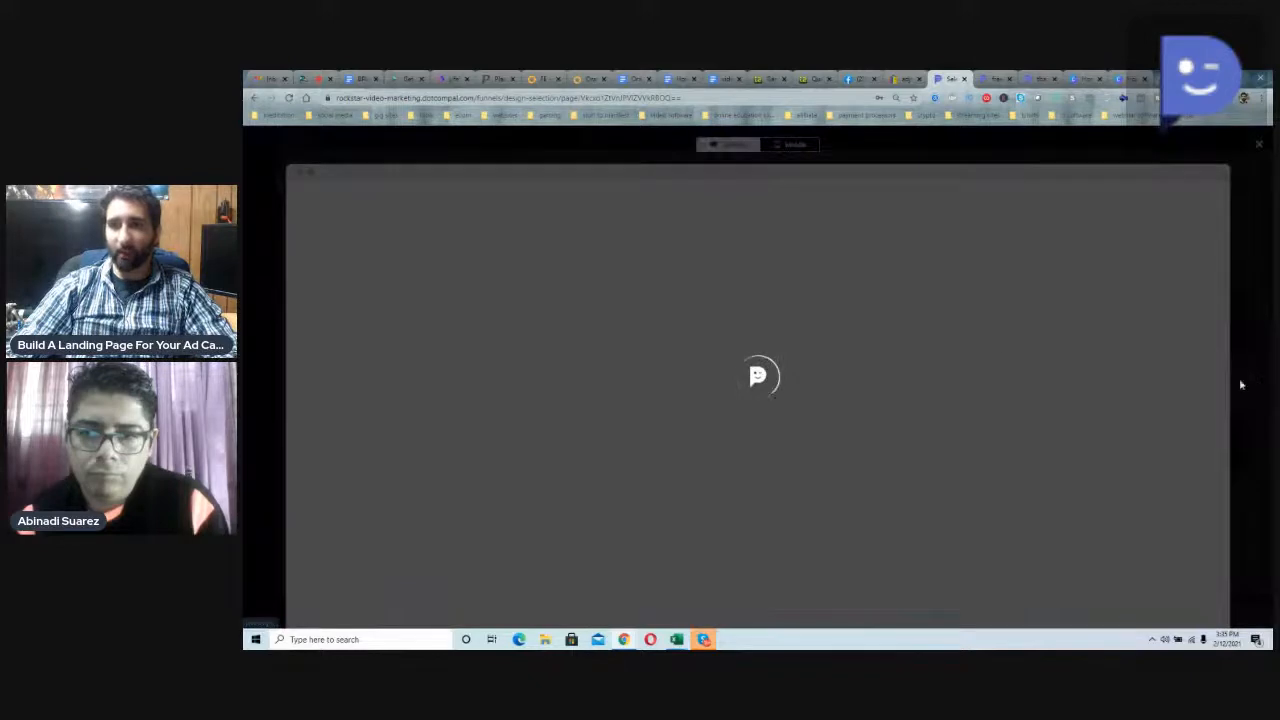
{"action": "scroll", "coordinate": [831, 340], "scroll_direction": "down", "scroll_amount": 1}
{"action": "scroll", "coordinate": [829, 366], "scroll_direction": "down", "scroll_amount": 10}
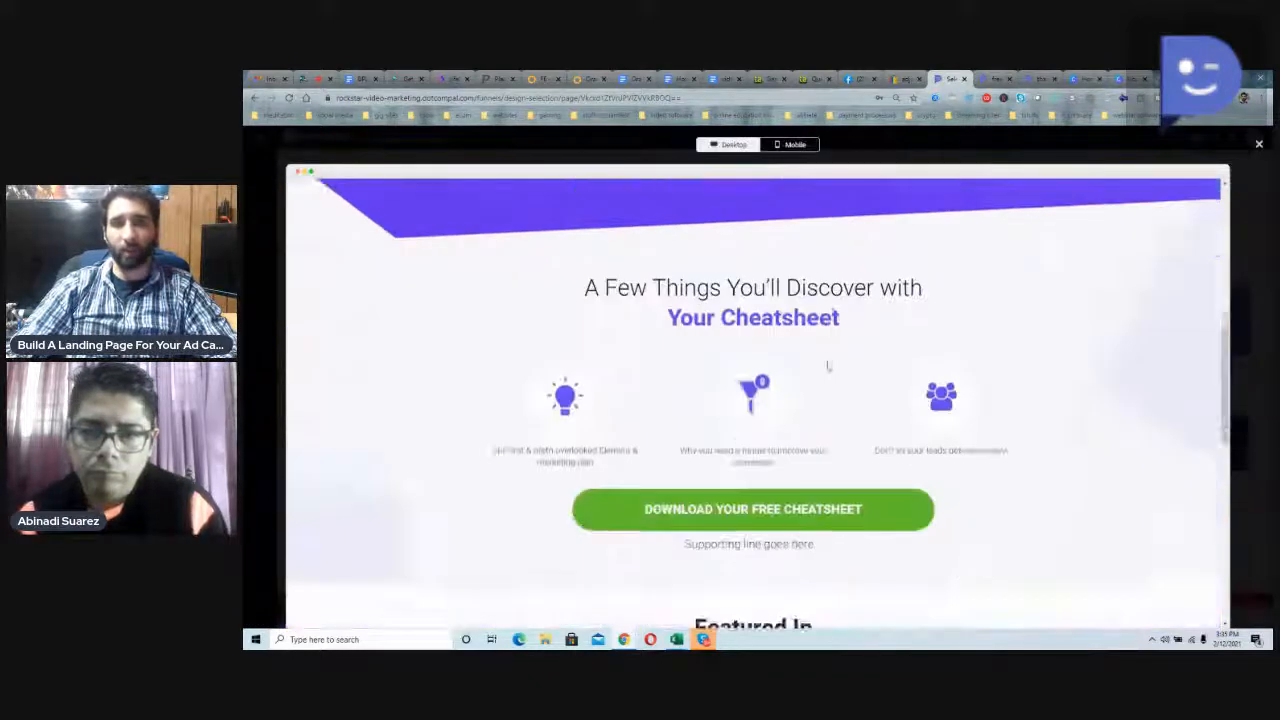
{"action": "scroll", "coordinate": [797, 404], "scroll_direction": "up", "scroll_amount": 5}
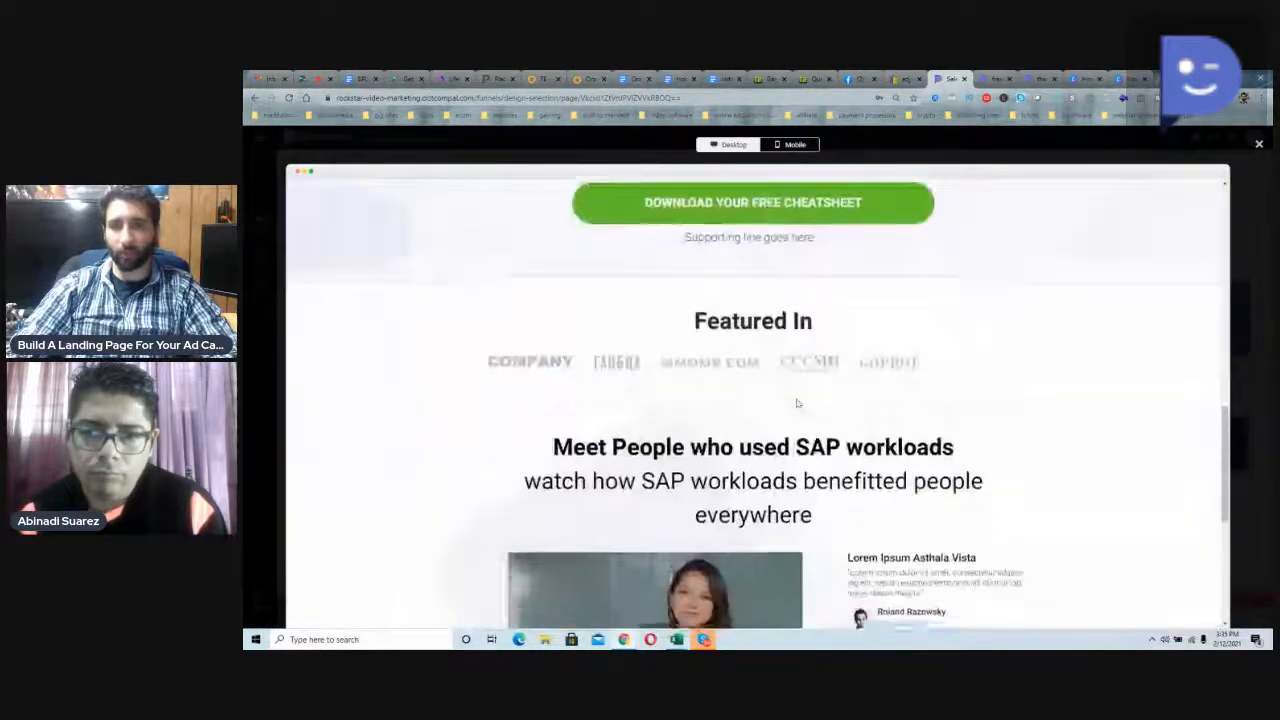
{"action": "scroll", "coordinate": [800, 404], "scroll_direction": "down", "scroll_amount": 4}
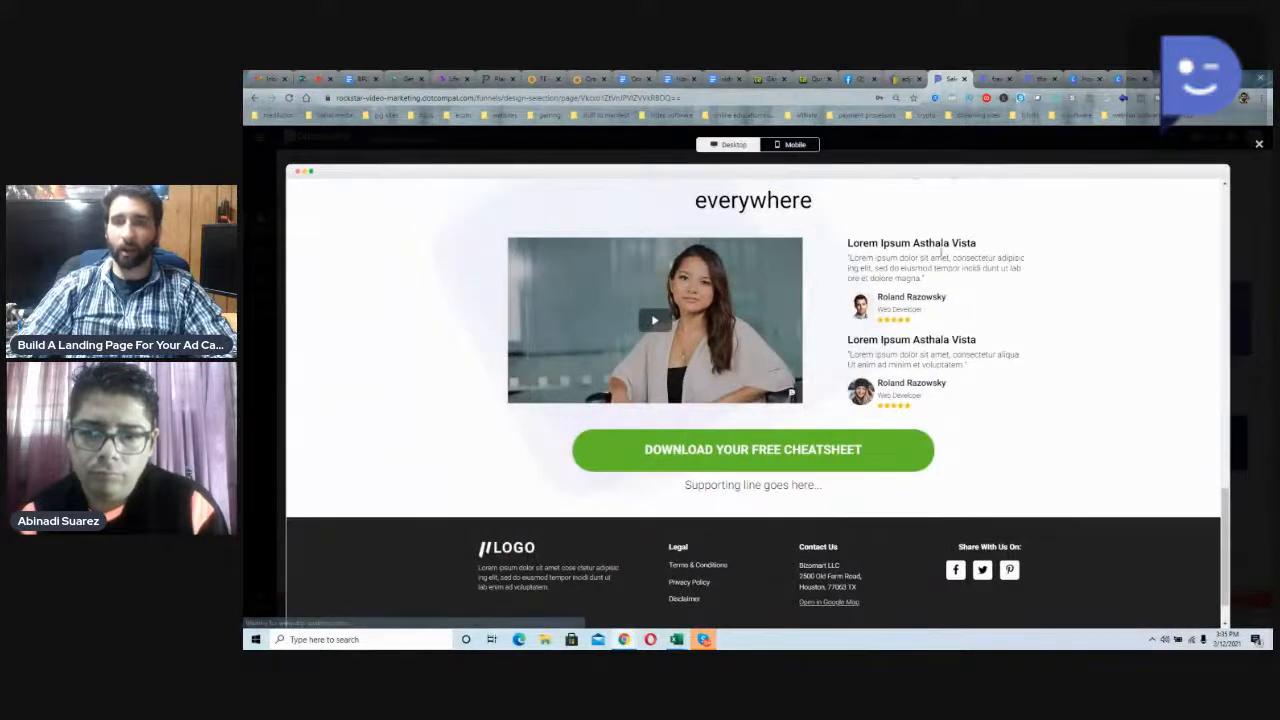
{"action": "scroll", "coordinate": [966, 385], "scroll_direction": "up", "scroll_amount": 1}
{"action": "scroll", "coordinate": [891, 399], "scroll_direction": "down", "scroll_amount": 2}
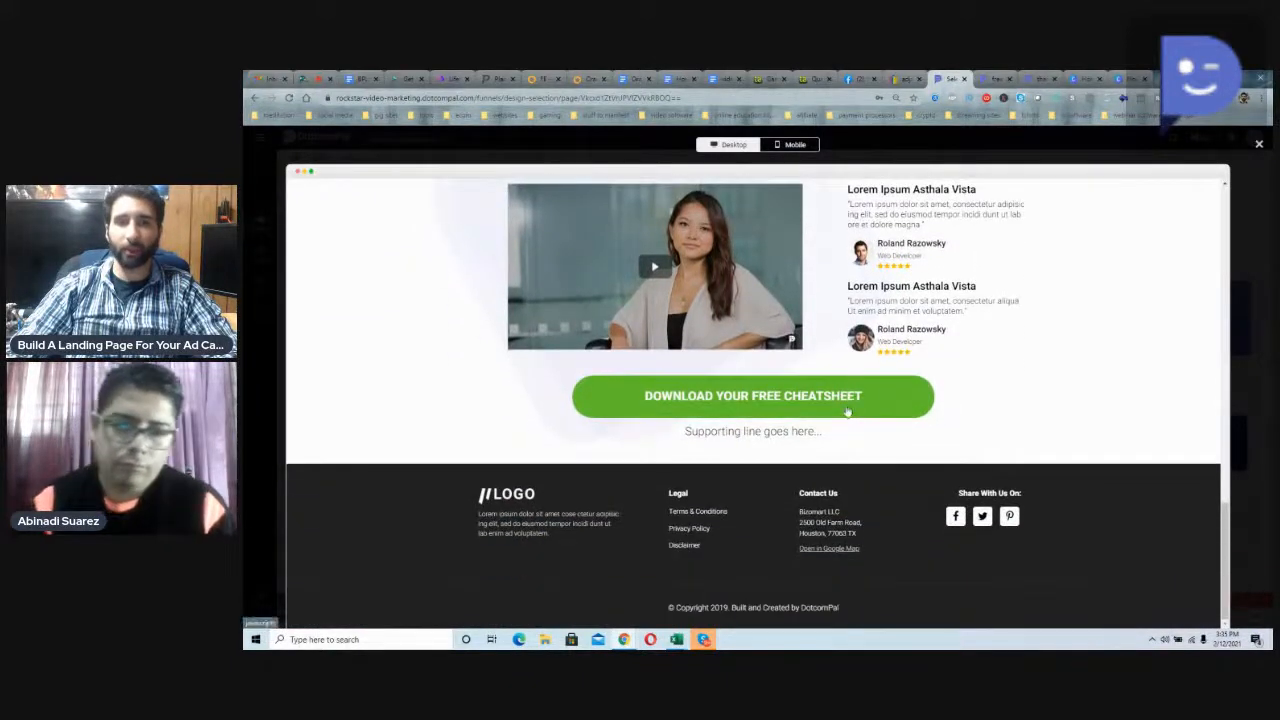
{"action": "scroll", "coordinate": [850, 412], "scroll_direction": "up", "scroll_amount": 1}
{"action": "scroll", "coordinate": [871, 517], "scroll_direction": "down", "scroll_amount": 1}
{"action": "scroll", "coordinate": [871, 517], "scroll_direction": "up", "scroll_amount": 15}
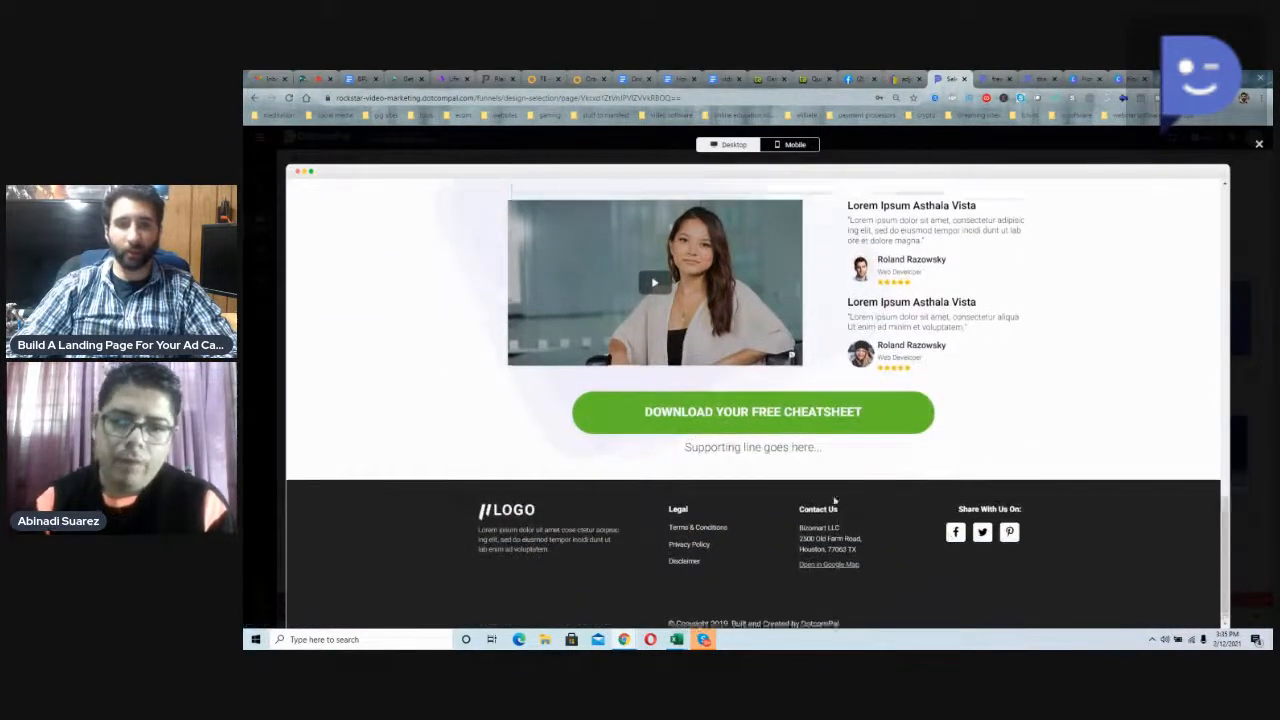
{"action": "scroll", "coordinate": [827, 491], "scroll_direction": "up", "scroll_amount": 1}
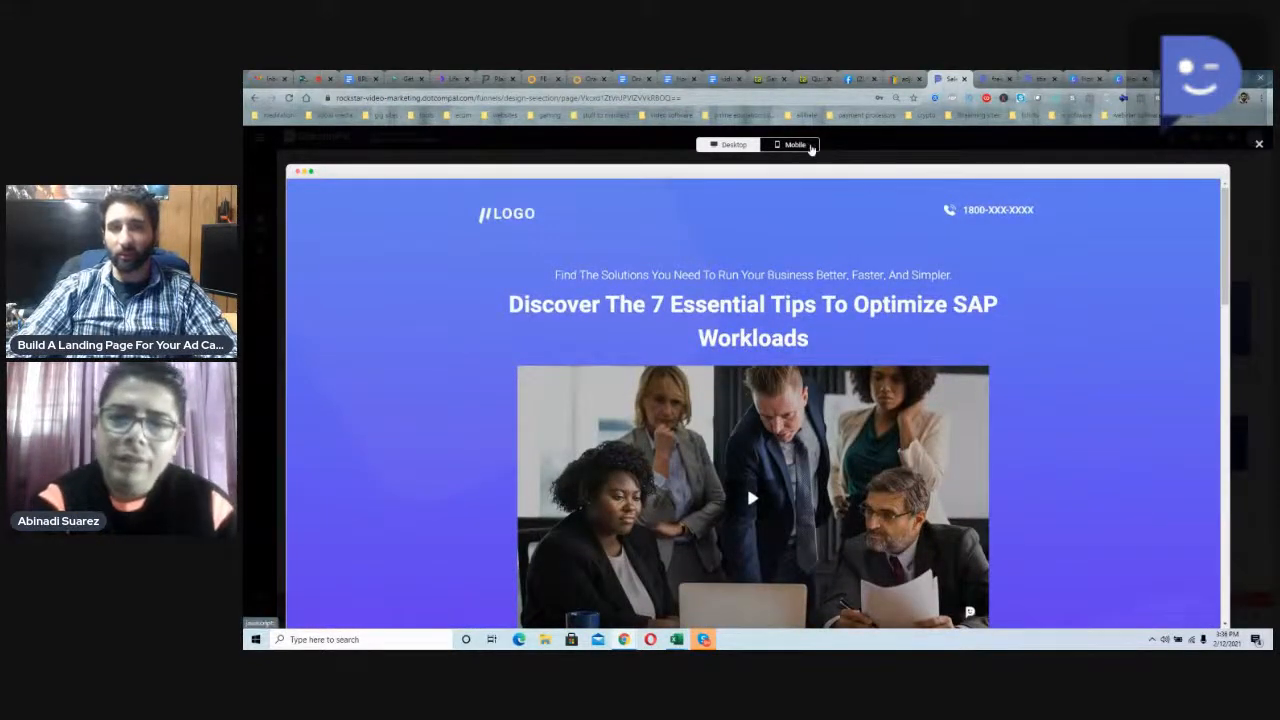
Step: Check the Salenetic - Lead template in mobile view and close the preview
{"action": "left_click", "coordinate": [813, 146]}
{"action": "scroll", "coordinate": [803, 267], "scroll_direction": "down", "scroll_amount": 8}
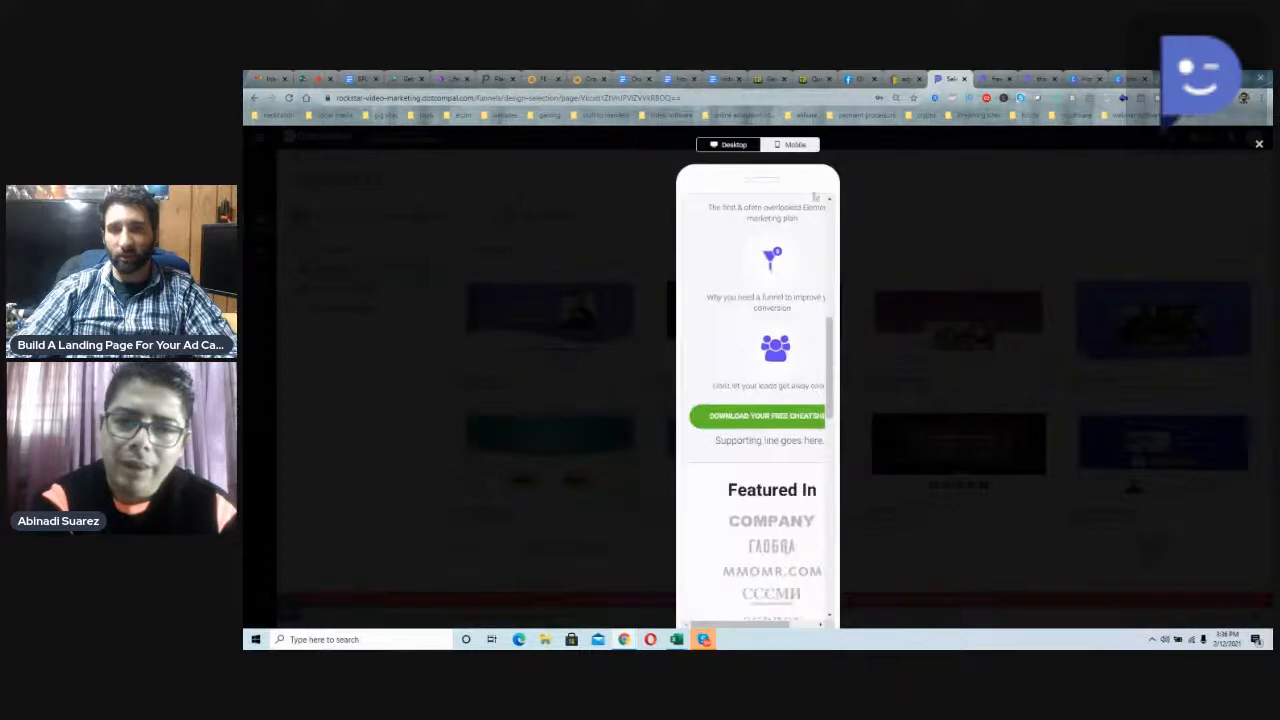
{"action": "left_click", "coordinate": [1258, 146]}
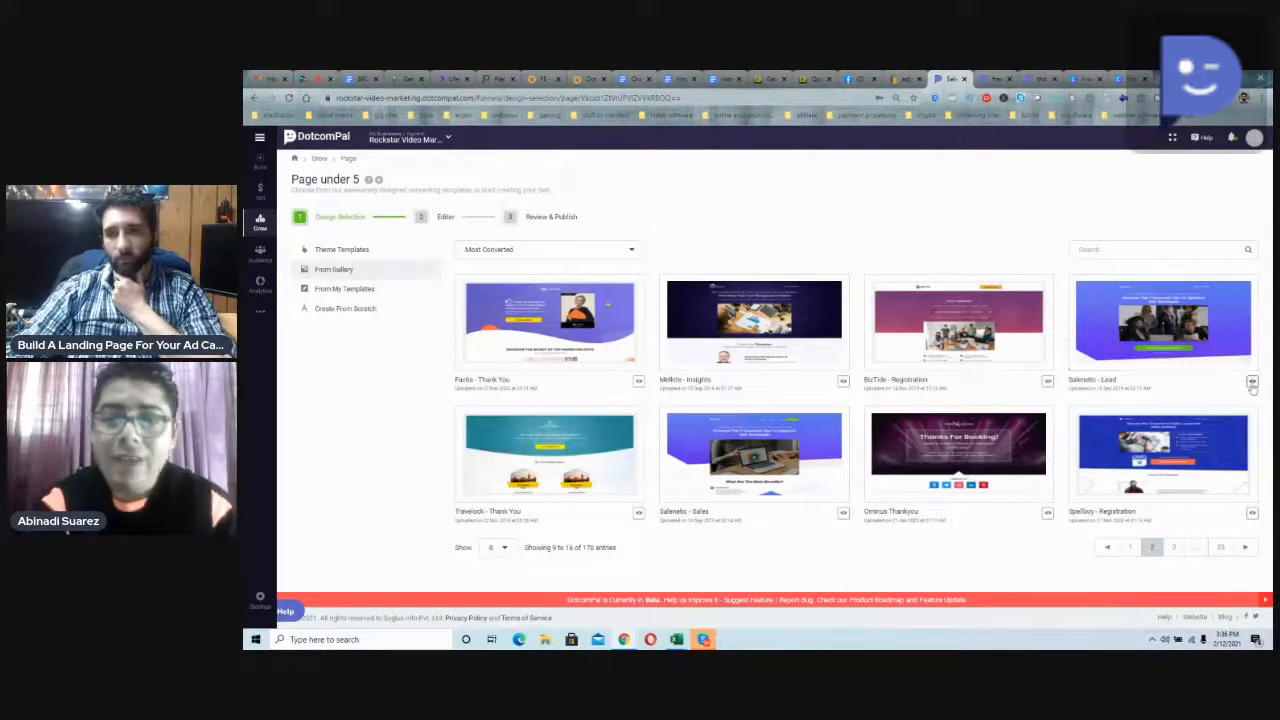
Step: Preview the Salenetic - Lead template in desktop view again, reviewing its cheatsheet, testimonial and footer sections, and close the preview
{"action": "left_click", "coordinate": [1252, 382]}
{"action": "scroll", "coordinate": [778, 350], "scroll_direction": "down", "scroll_amount": 20}
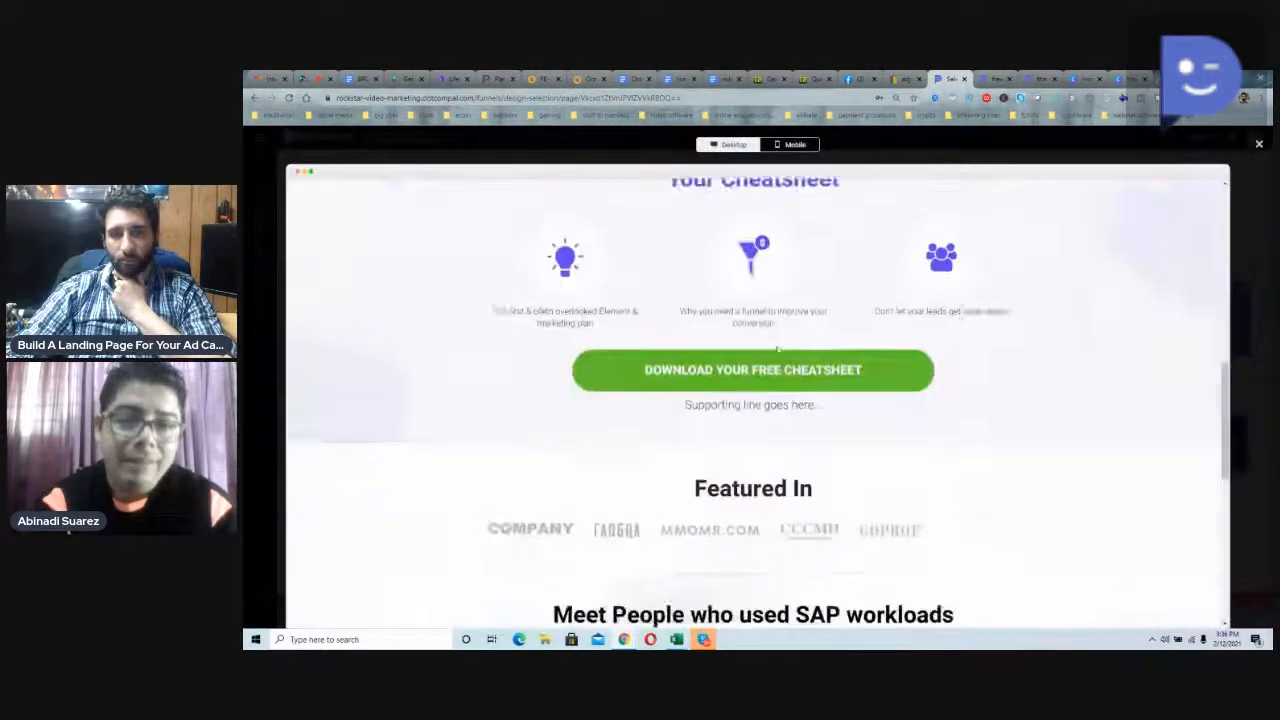
{"action": "scroll", "coordinate": [760, 300], "scroll_direction": "up", "scroll_amount": 20}
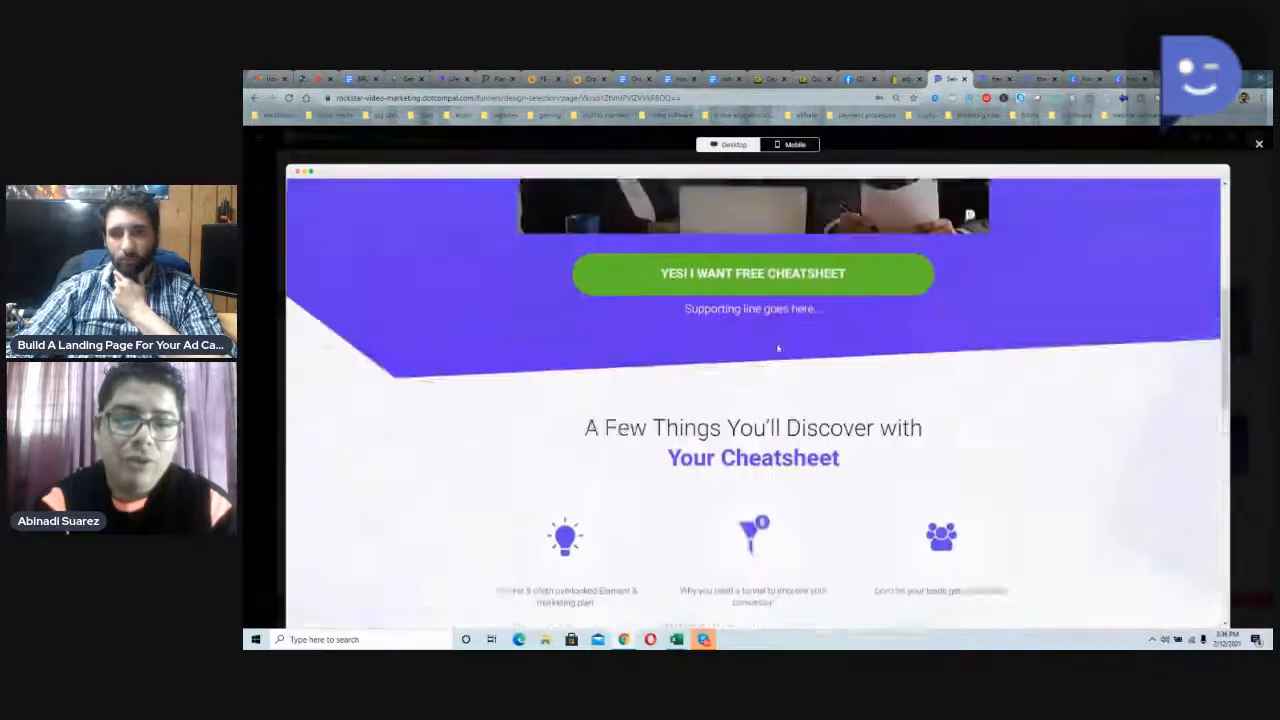
{"action": "scroll", "coordinate": [774, 350], "scroll_direction": "up", "scroll_amount": 1}
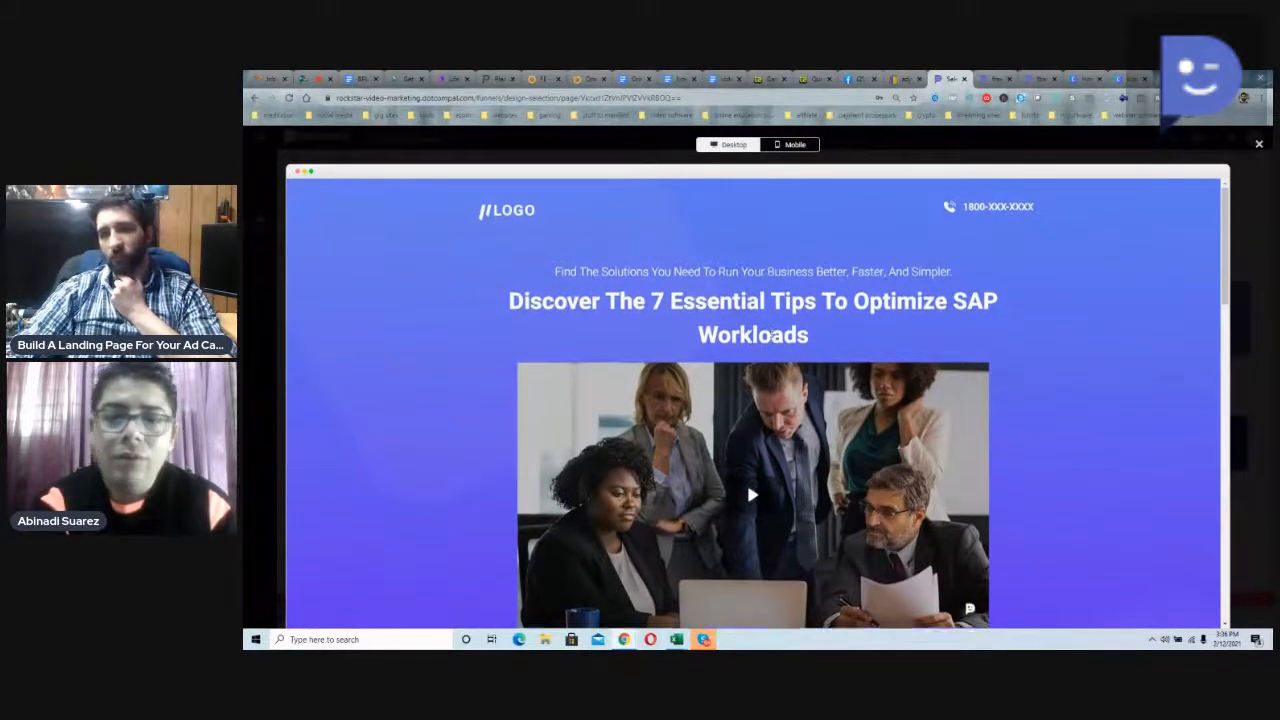
{"action": "scroll", "coordinate": [746, 484], "scroll_direction": "down", "scroll_amount": 20}
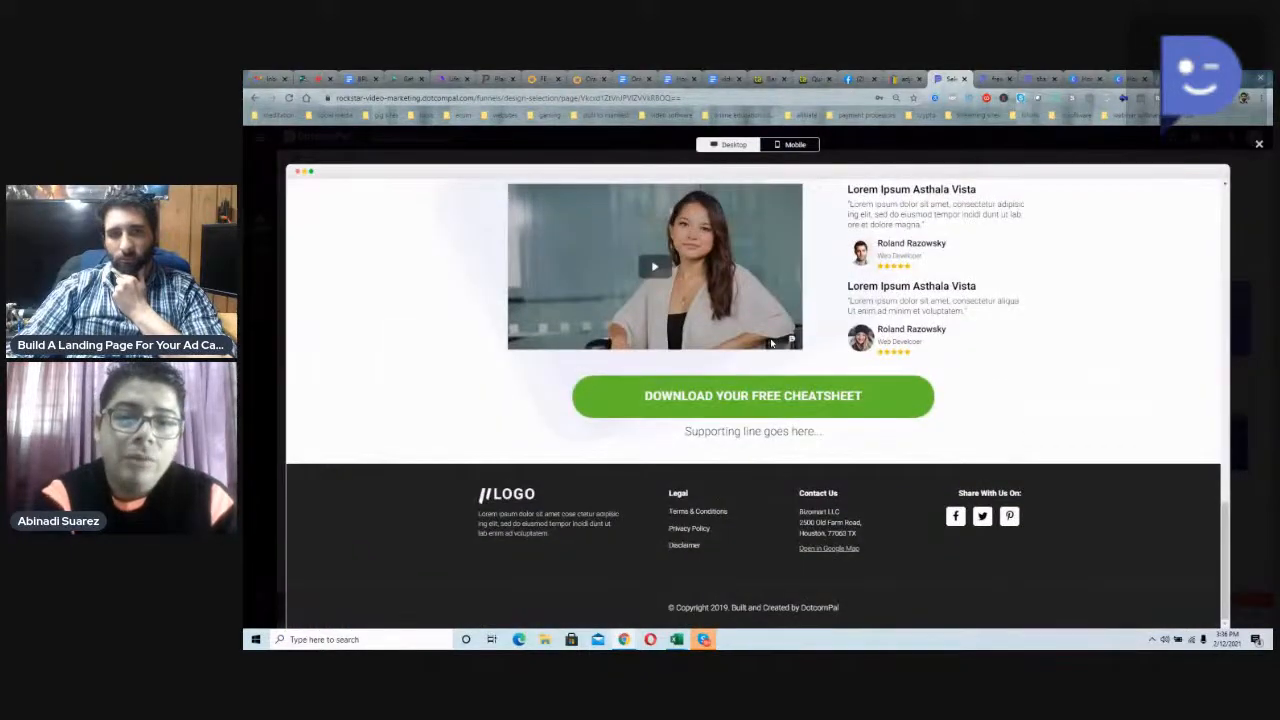
{"action": "scroll", "coordinate": [771, 343], "scroll_direction": "up", "scroll_amount": 12}
{"action": "scroll", "coordinate": [770, 343], "scroll_direction": "up", "scroll_amount": 3}
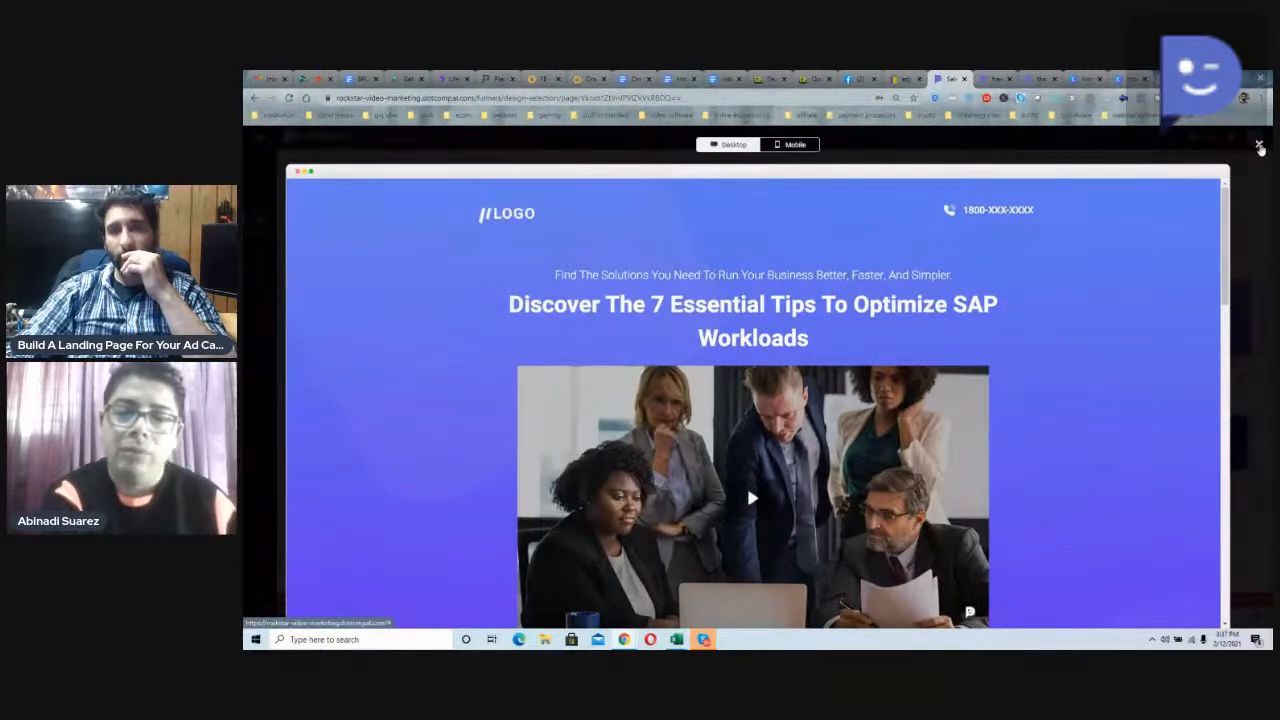
{"action": "left_click", "coordinate": [1260, 147]}
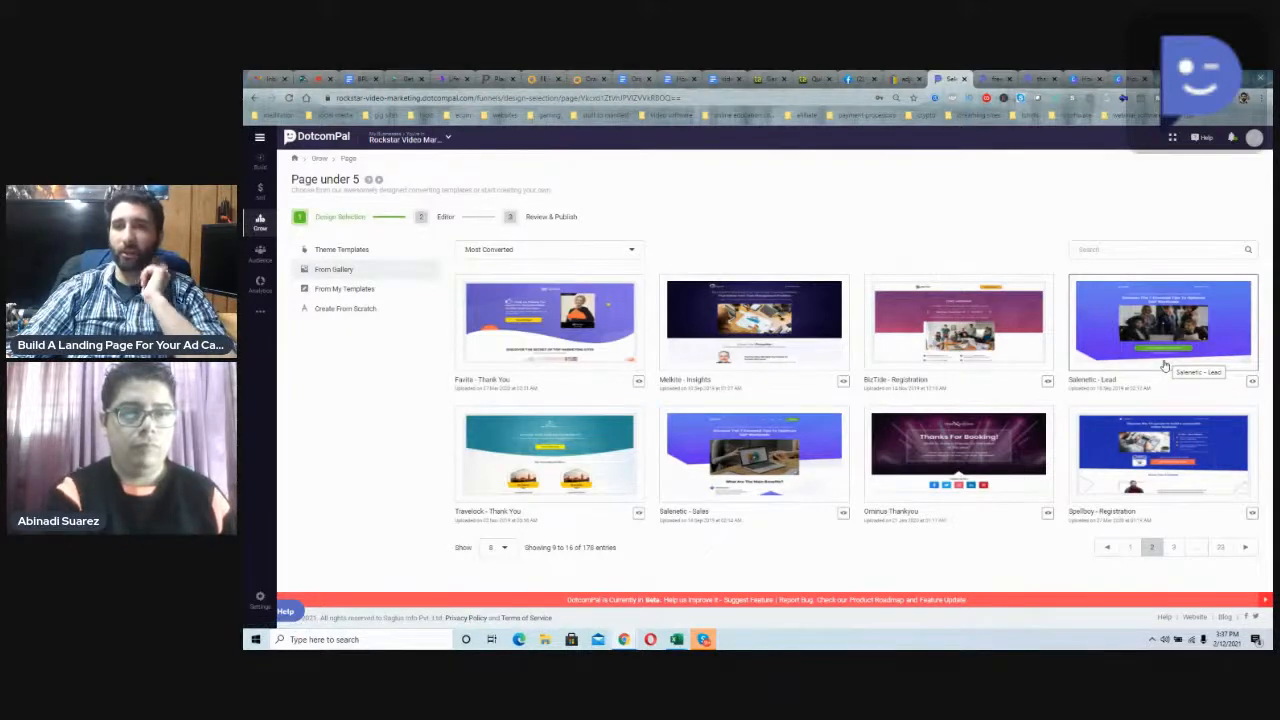
Step: Apply the Salenetic - Lead template to the page and look over its logo, supporting text and lower sections in the editor
{"action": "left_click", "coordinate": [1164, 366]}
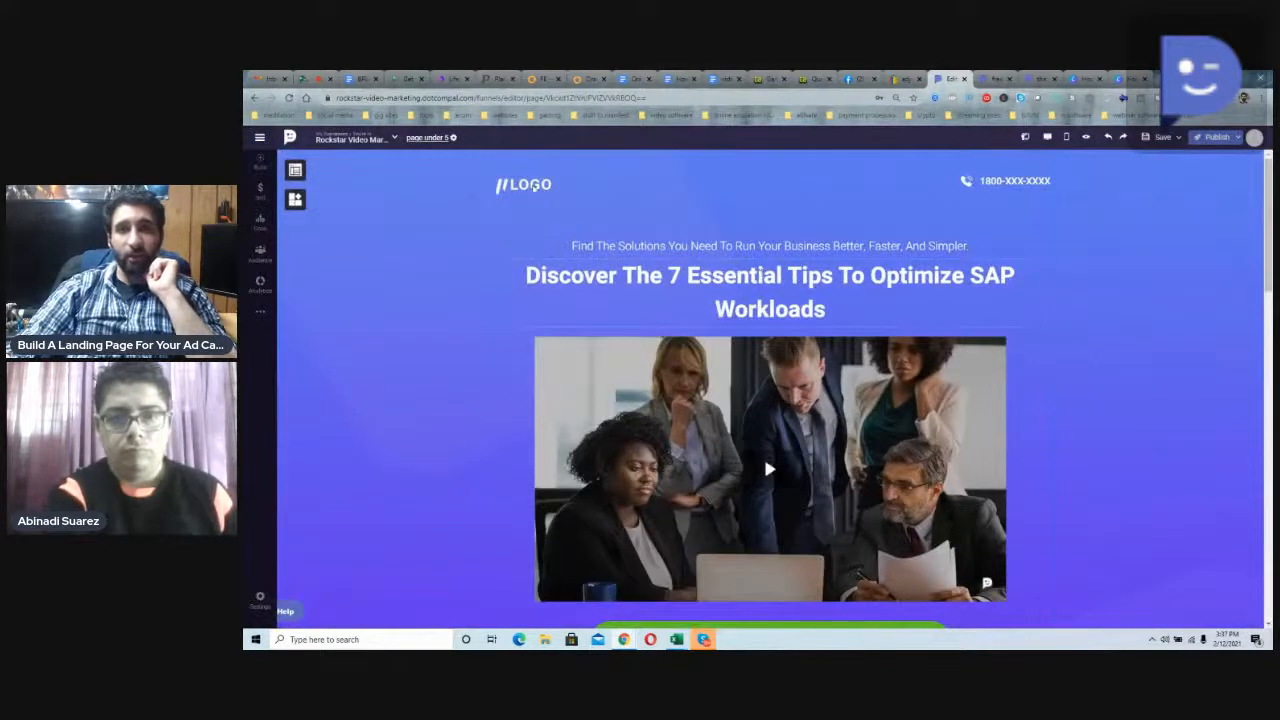
{"action": "left_click", "coordinate": [545, 190]}
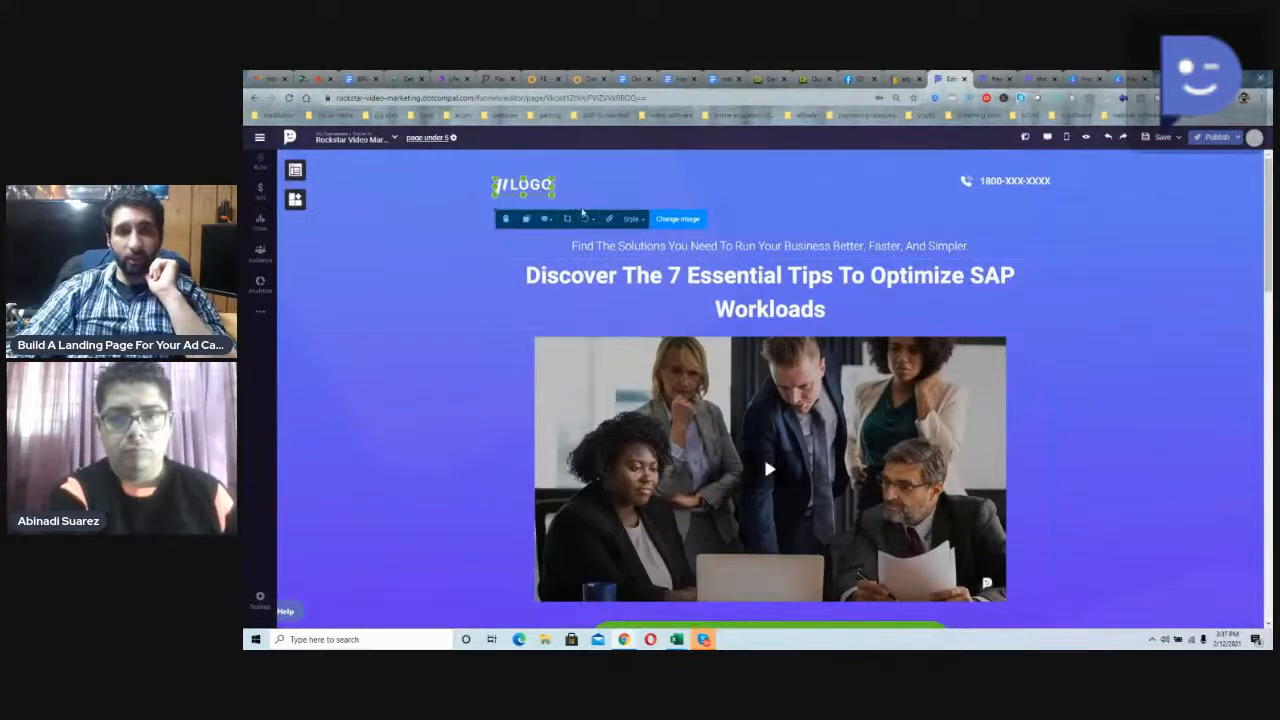
{"action": "left_click", "coordinate": [620, 204]}
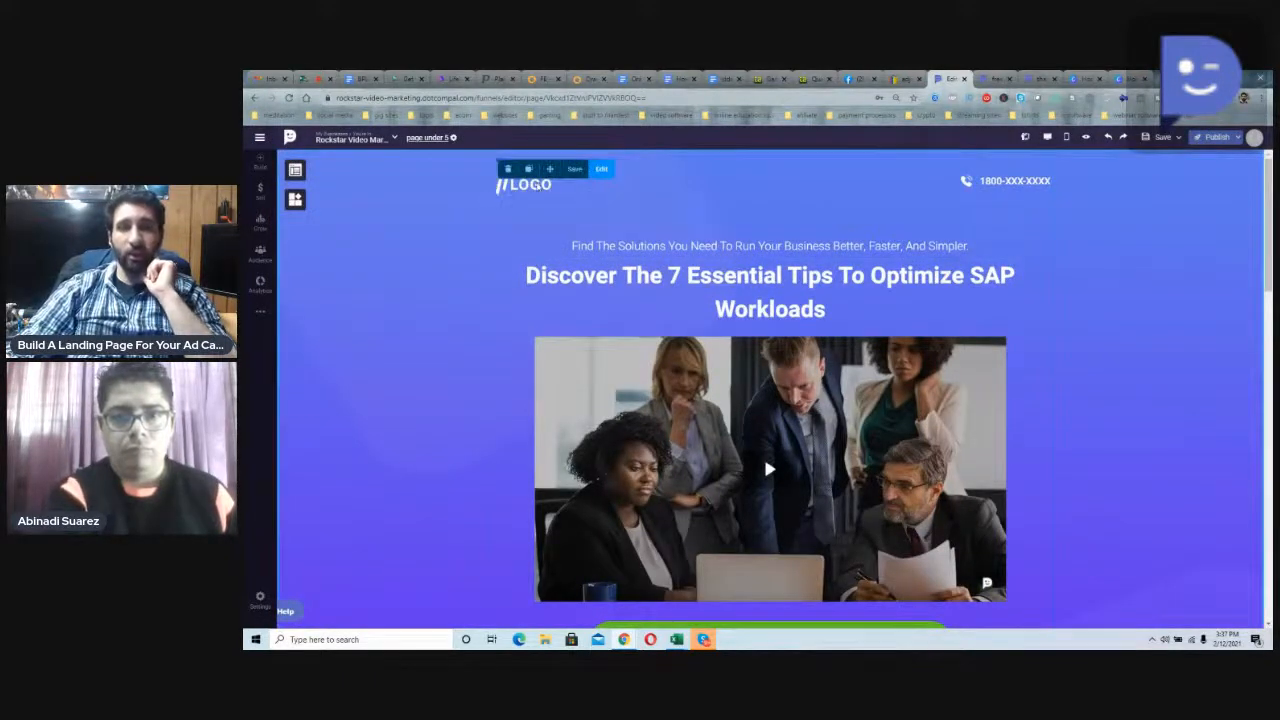
{"action": "left_click", "coordinate": [541, 187]}
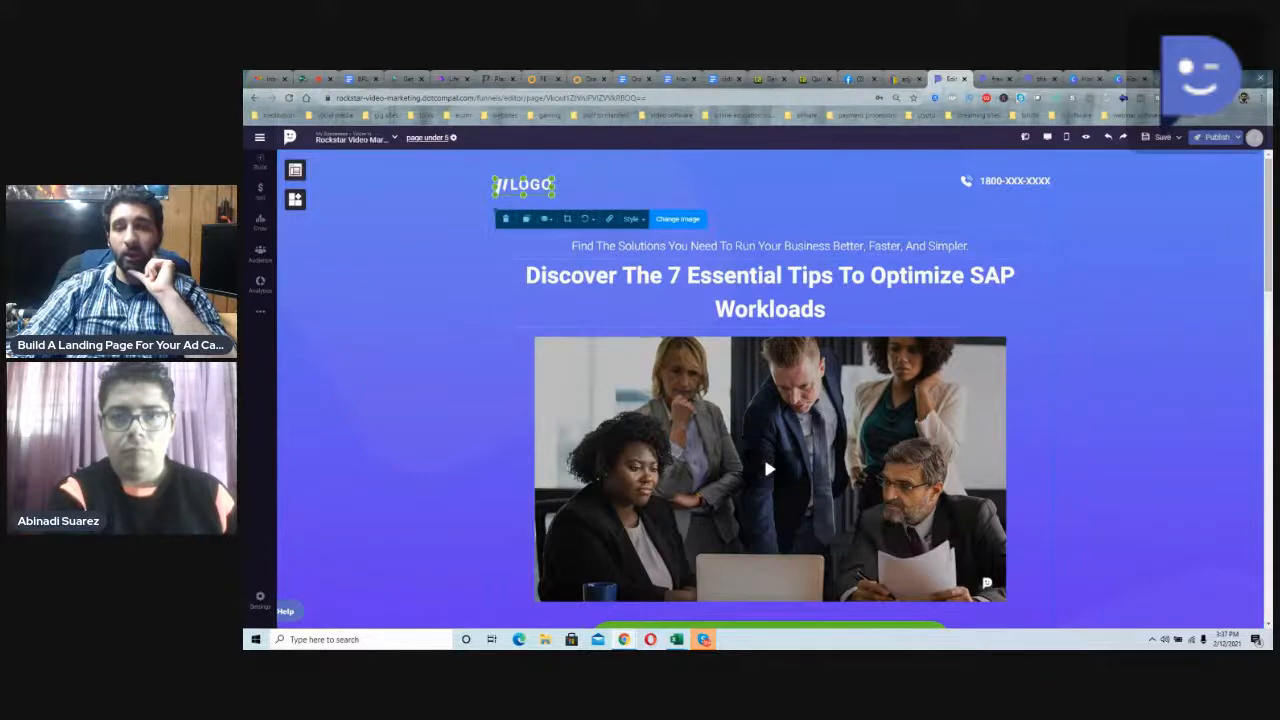
{"action": "left_click", "coordinate": [820, 243]}
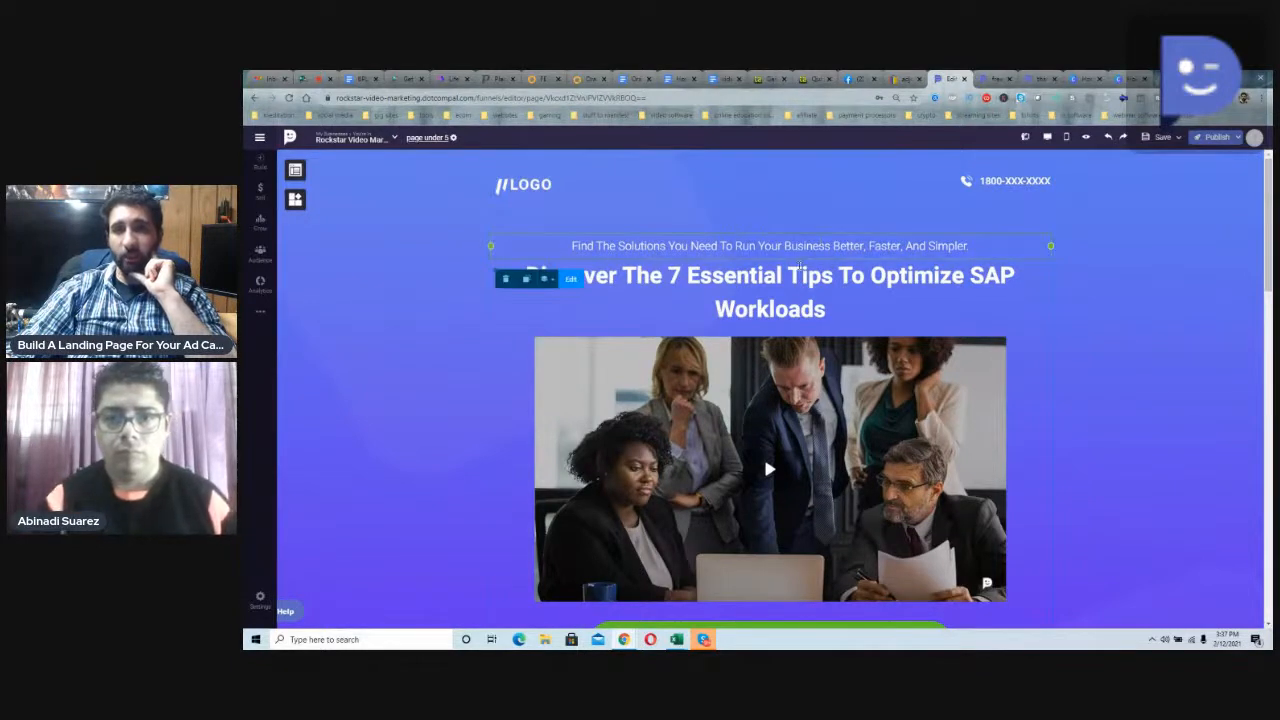
{"action": "scroll", "coordinate": [800, 263], "scroll_direction": "down", "scroll_amount": 10}
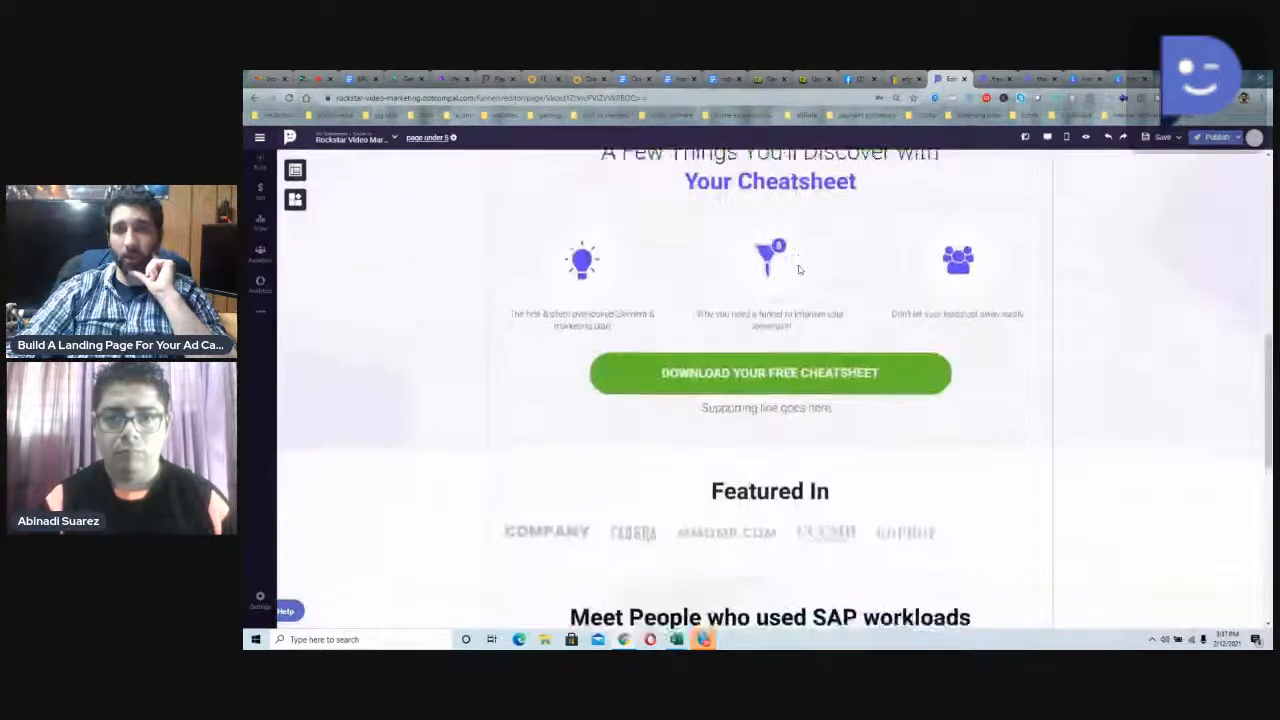
{"action": "scroll", "coordinate": [800, 252], "scroll_direction": "down", "scroll_amount": 3}
{"action": "scroll", "coordinate": [799, 260], "scroll_direction": "up", "scroll_amount": 7}
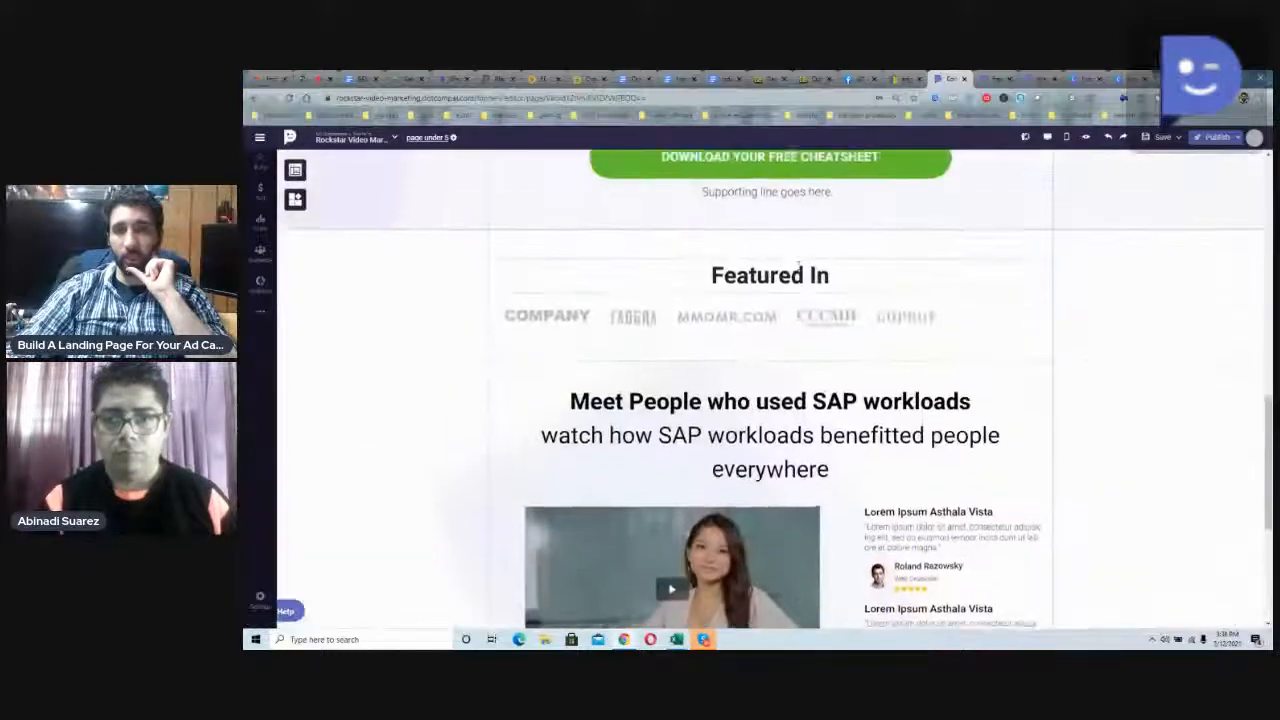
{"action": "scroll", "coordinate": [798, 270], "scroll_direction": "up", "scroll_amount": 5}
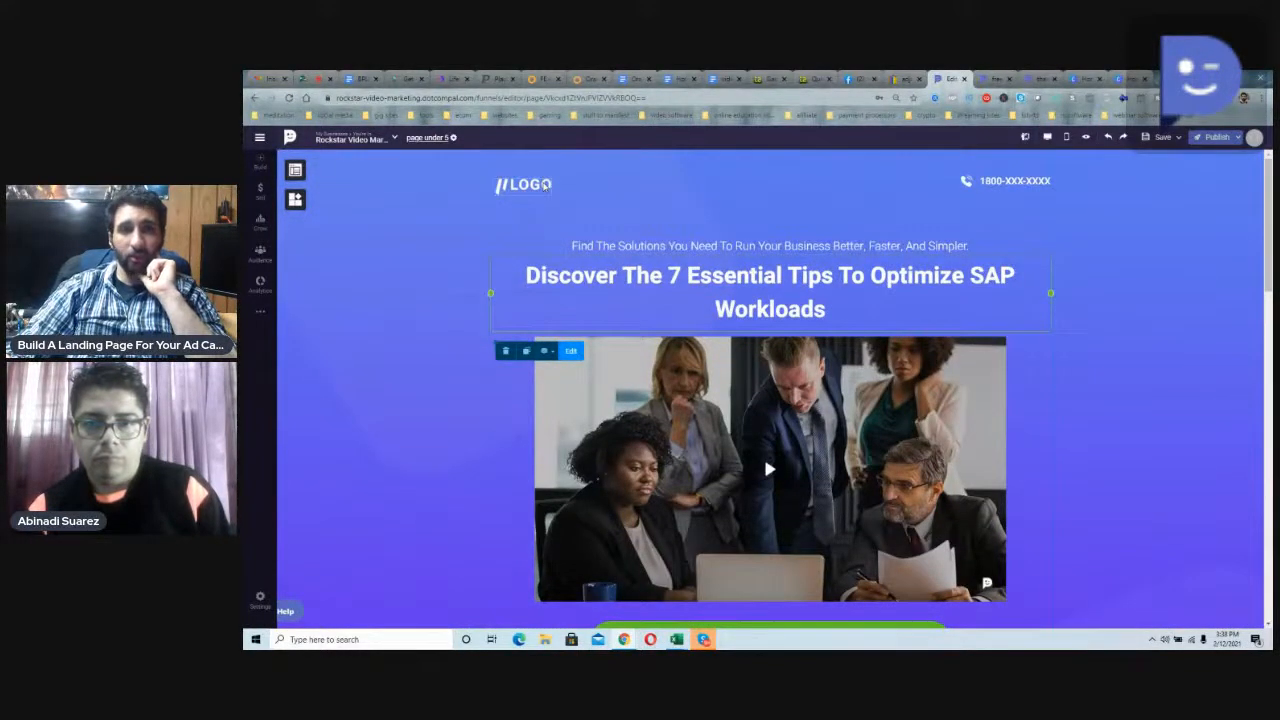
Step: Open the image selection for replacing the header's placeholder logo
{"action": "left_click", "coordinate": [545, 186]}
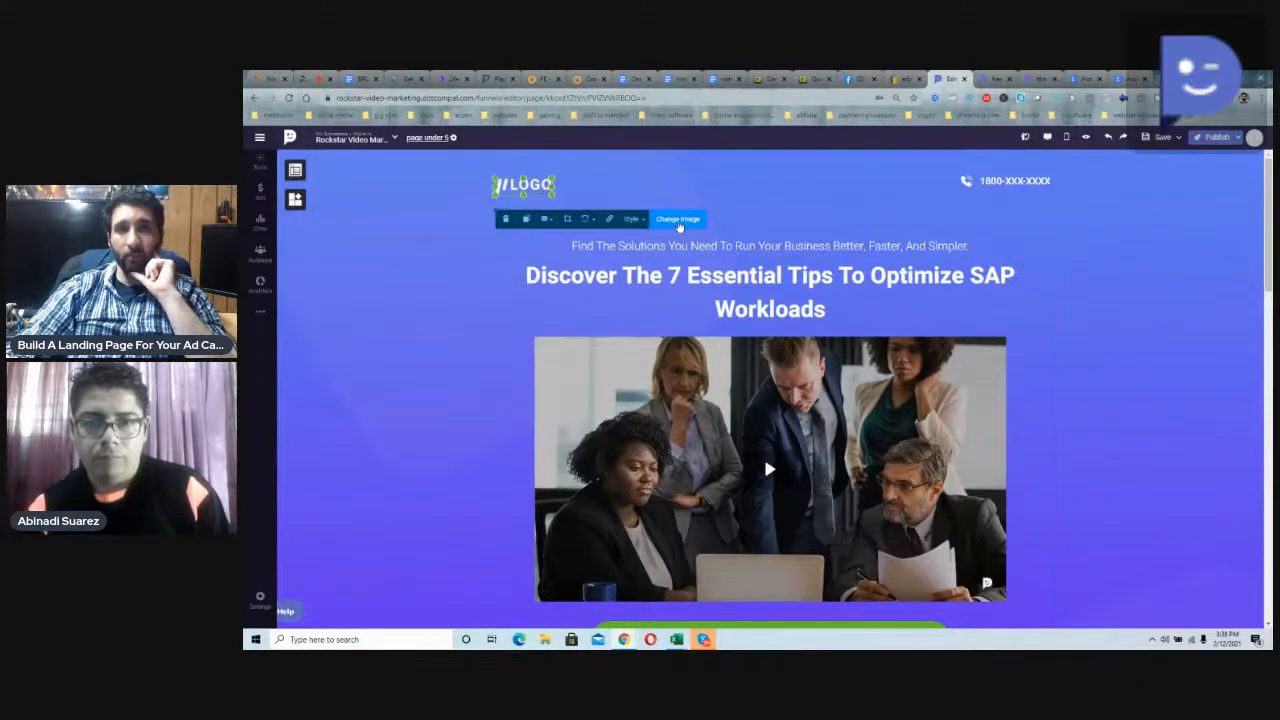
{"action": "left_click", "coordinate": [679, 220]}
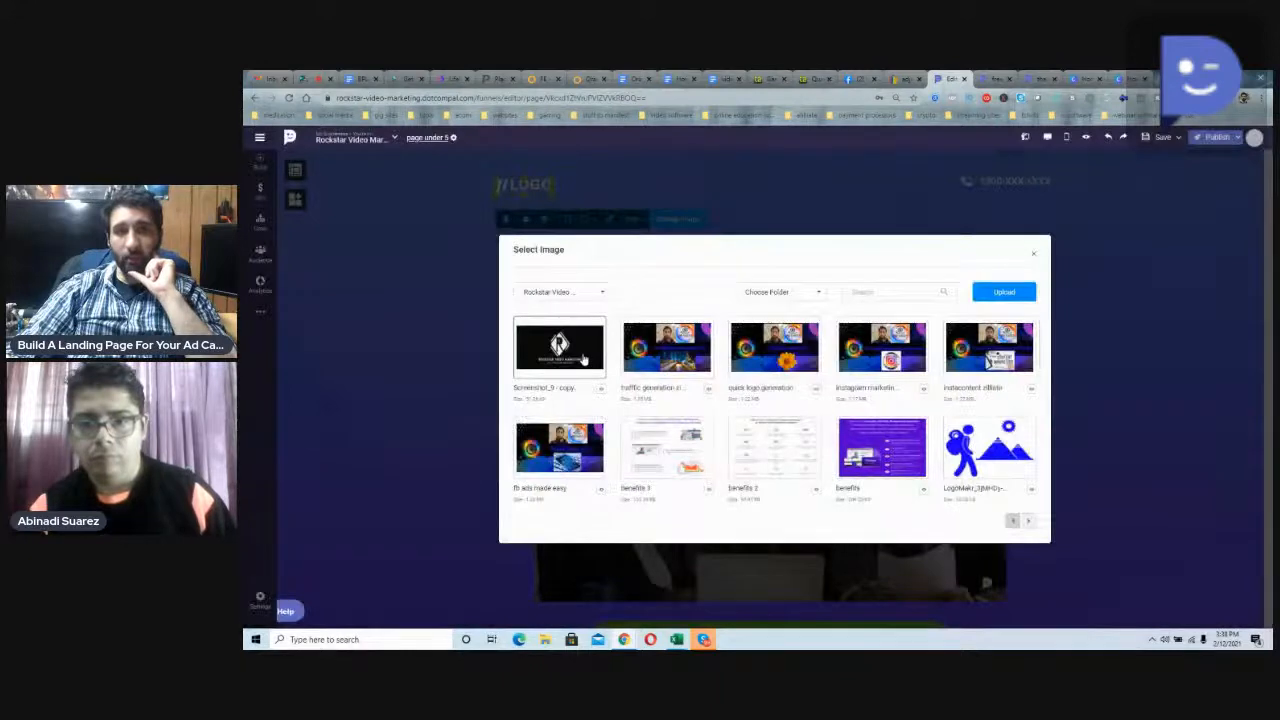
{"action": "left_click", "coordinate": [261, 312]}
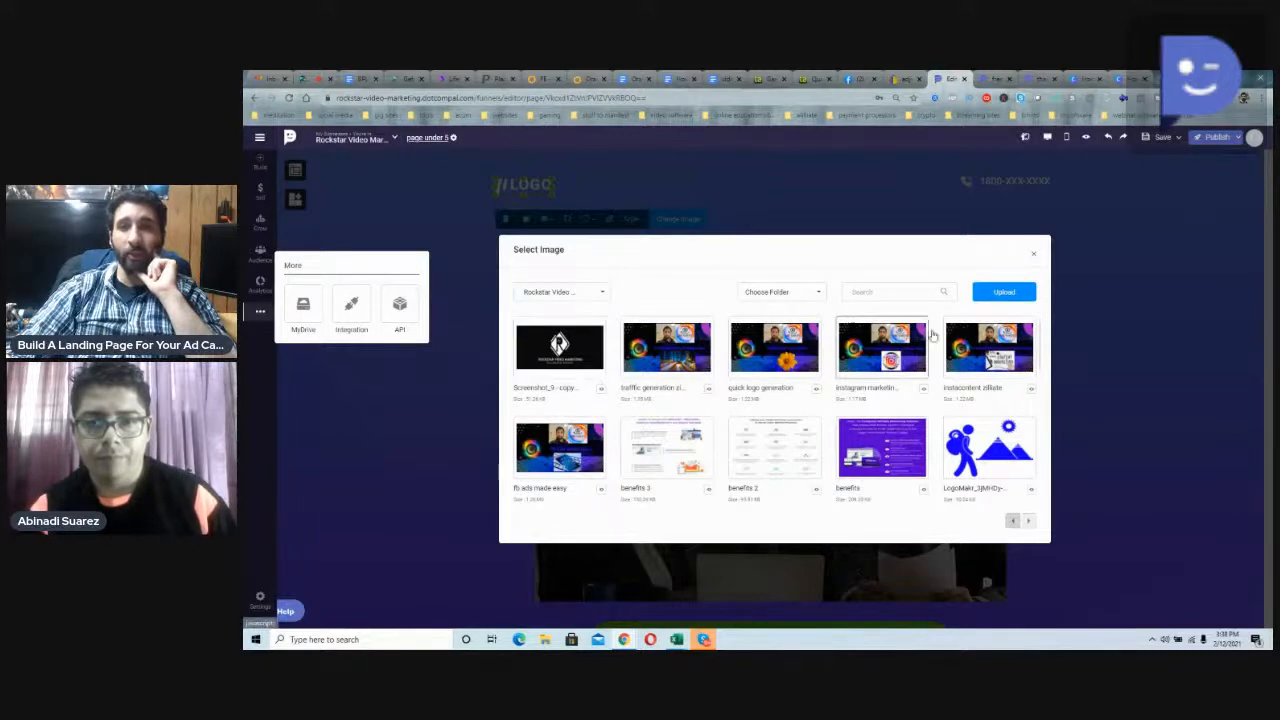
{"action": "left_click", "coordinate": [998, 292]}
{"action": "scroll", "coordinate": [815, 402], "scroll_direction": "down", "scroll_amount": 5}
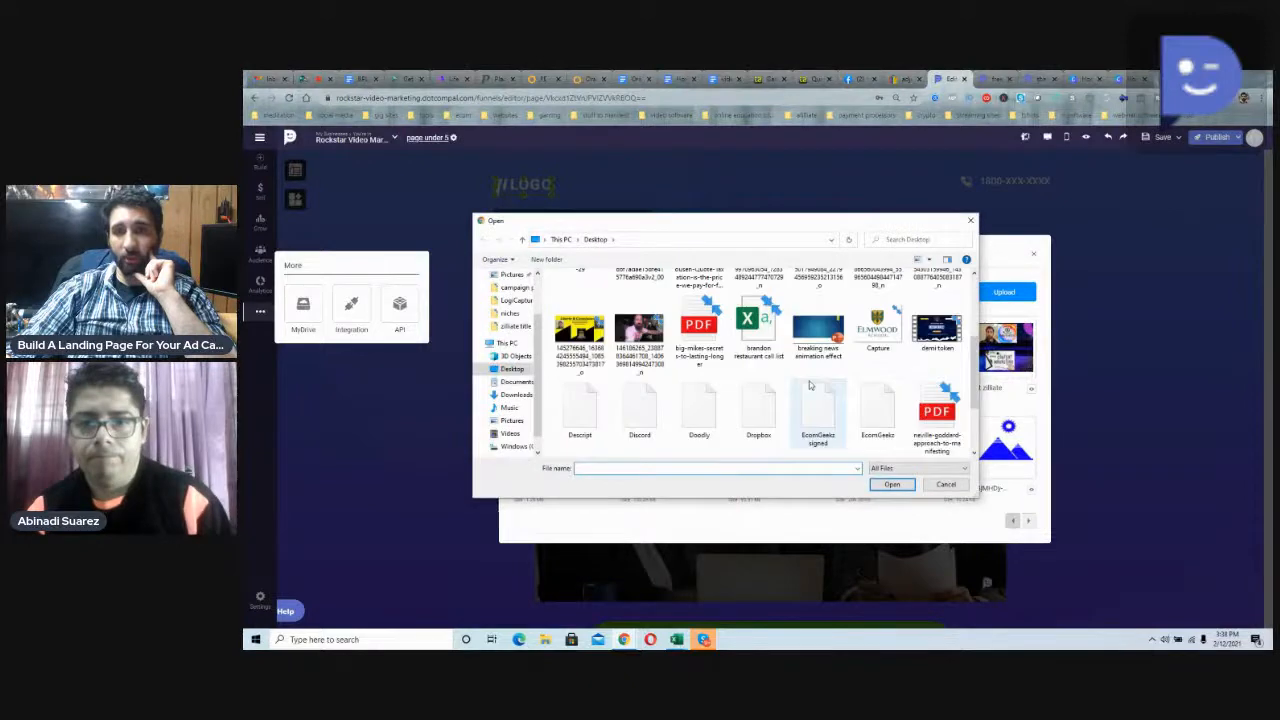
{"action": "scroll", "coordinate": [815, 400], "scroll_direction": "up", "scroll_amount": 6}
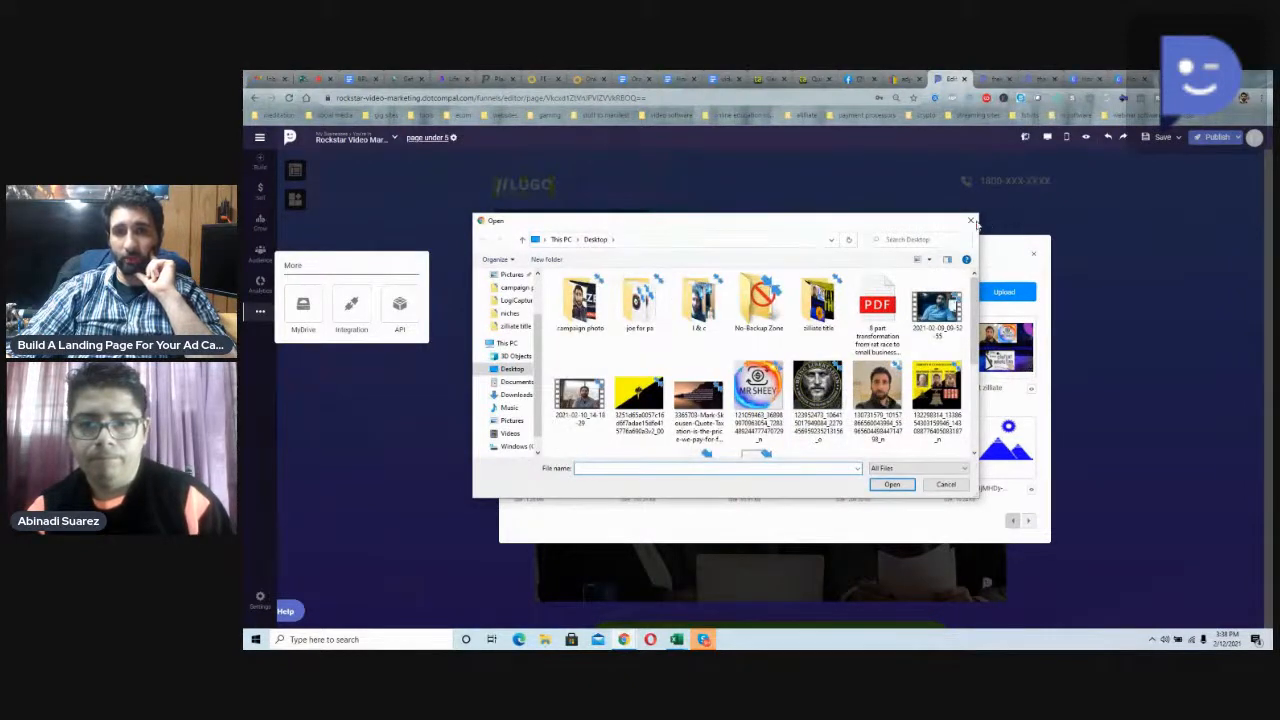
{"action": "left_click", "coordinate": [971, 221]}
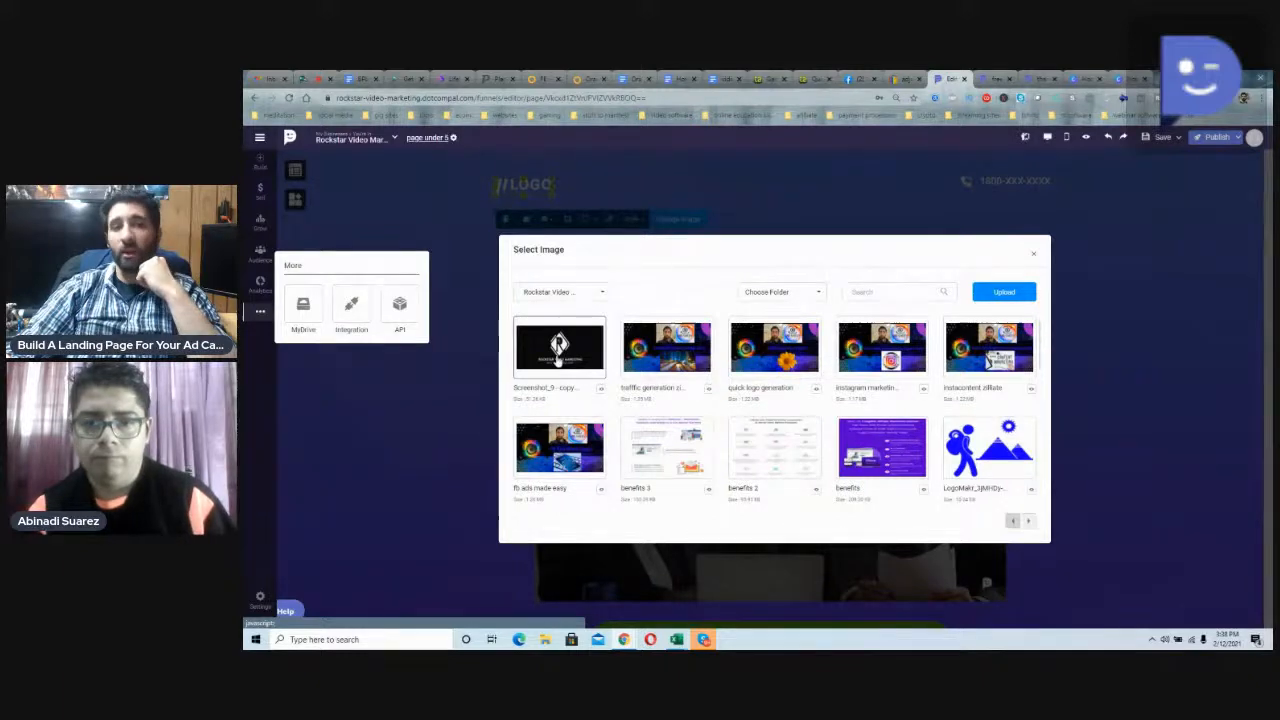
Step: Replace the placeholder logo with the Rockstar Video Marketing image "Screenshot_9 - copy" and finish the image edit
{"action": "left_click", "coordinate": [558, 352]}
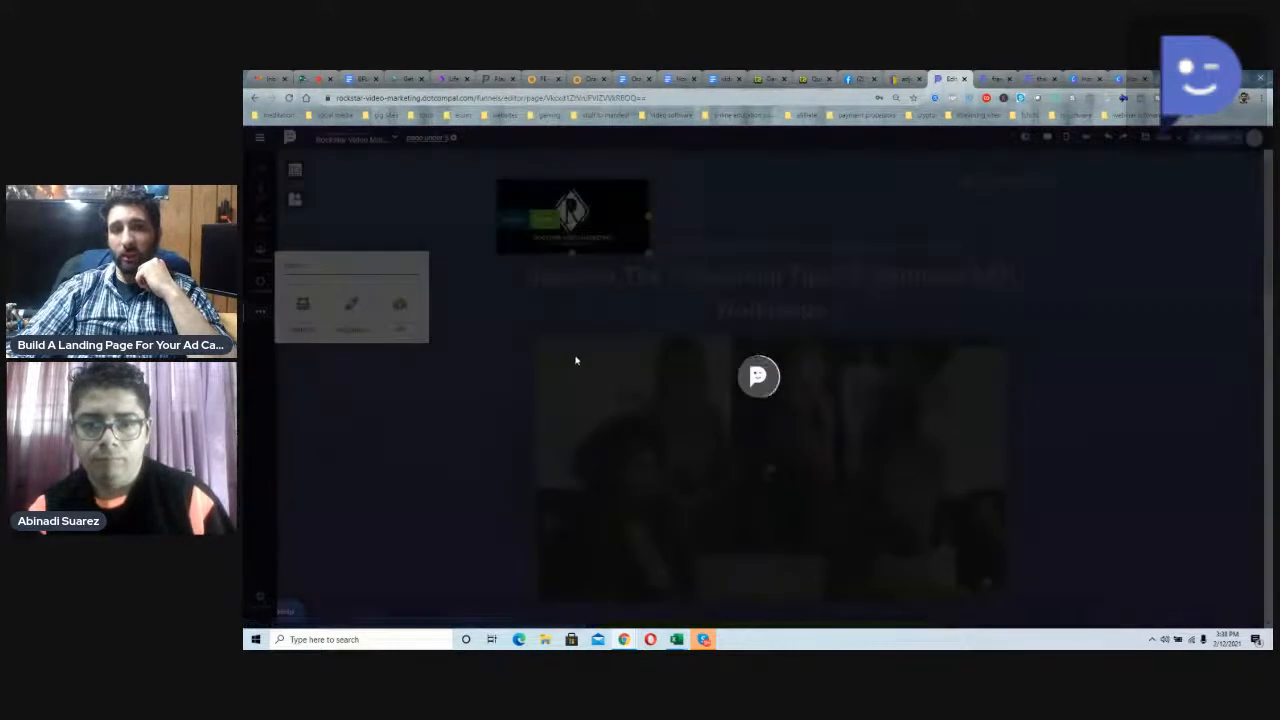
{"action": "left_click", "coordinate": [544, 218]}
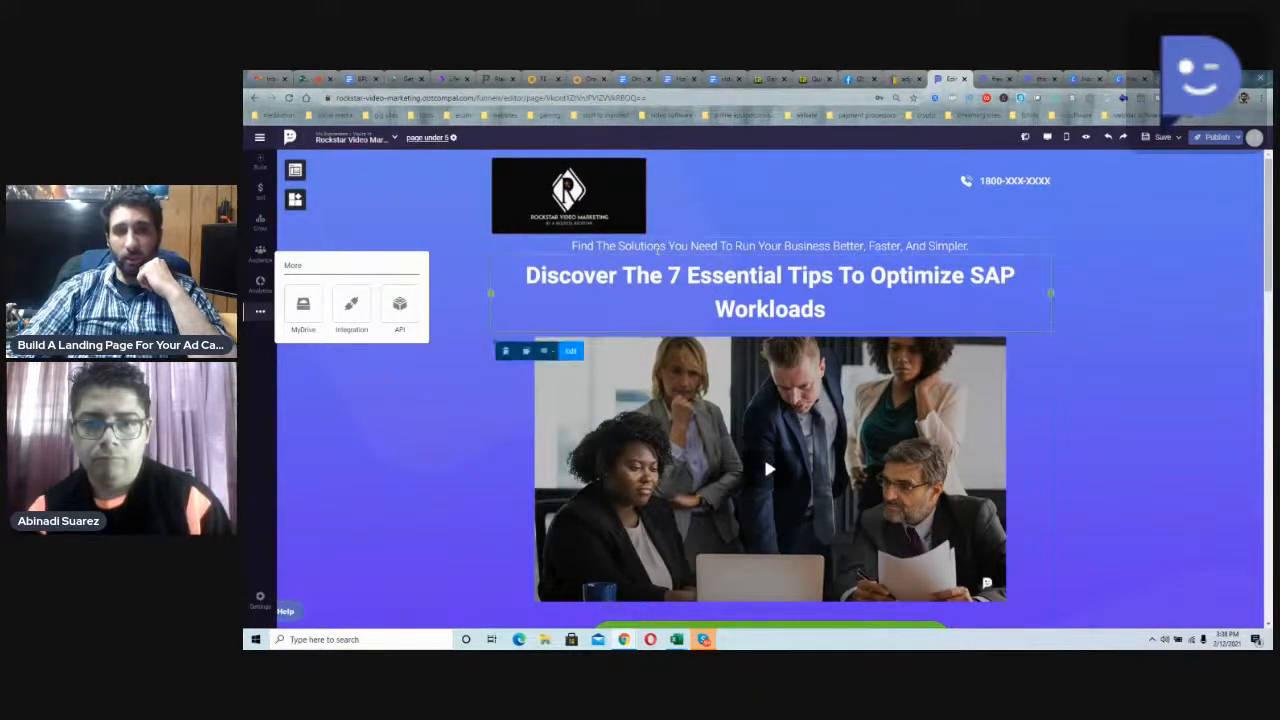
{"action": "left_click", "coordinate": [269, 317]}
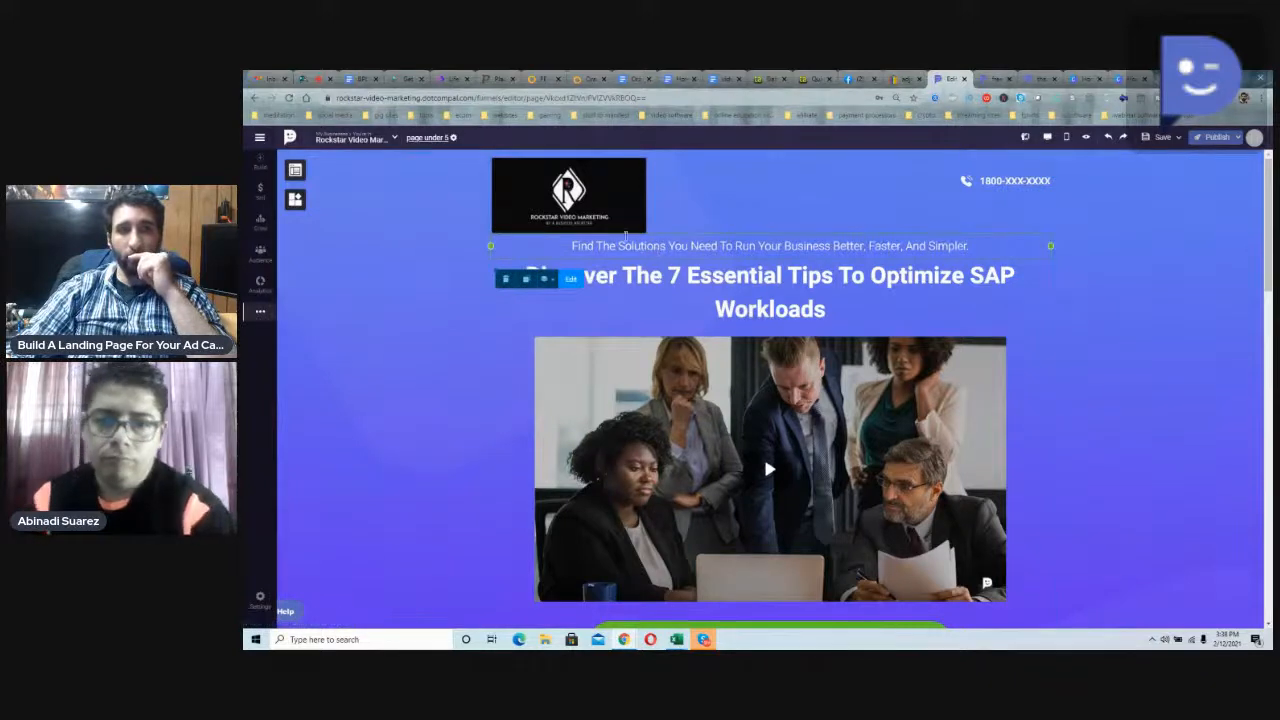
Step: Replace the line above the main headline with "Learn how to do YouTube video marketing", correcting the spelling of YouTube
{"action": "double_click", "coordinate": [627, 246]}
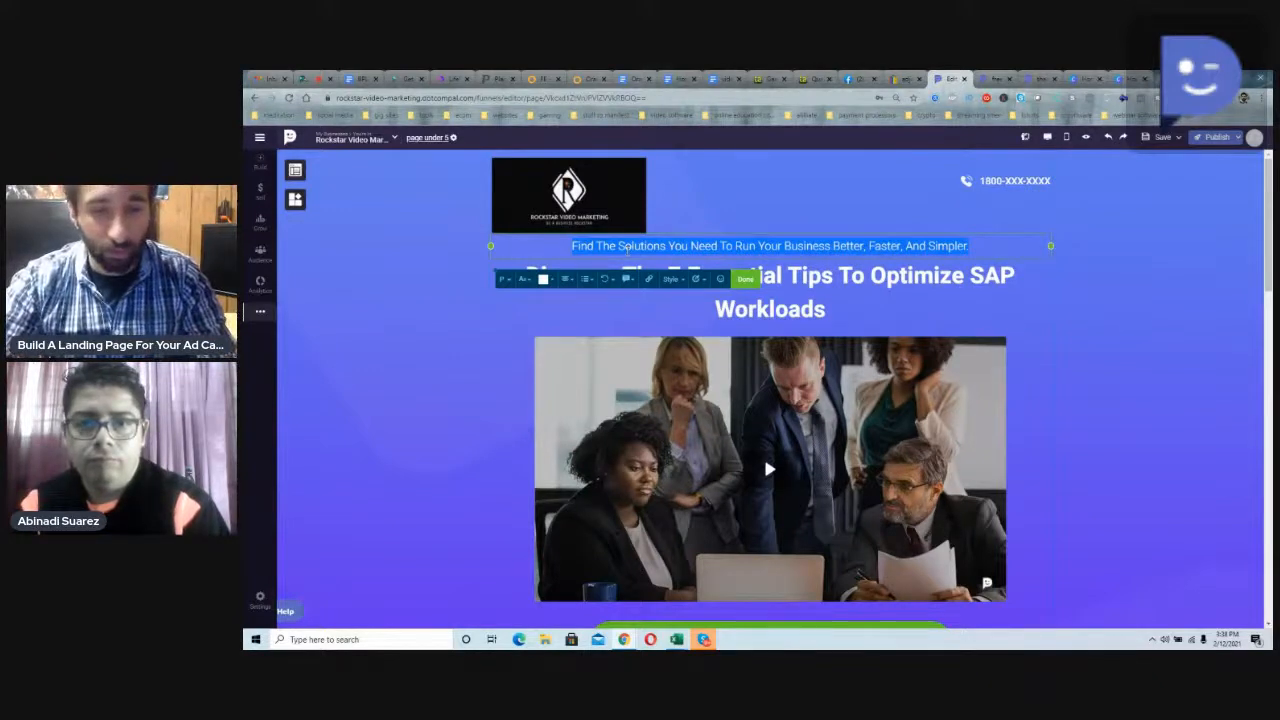
{"action": "type", "text": "Learn how to do your"}
{"action": "type", "text": "ube video marketing"}
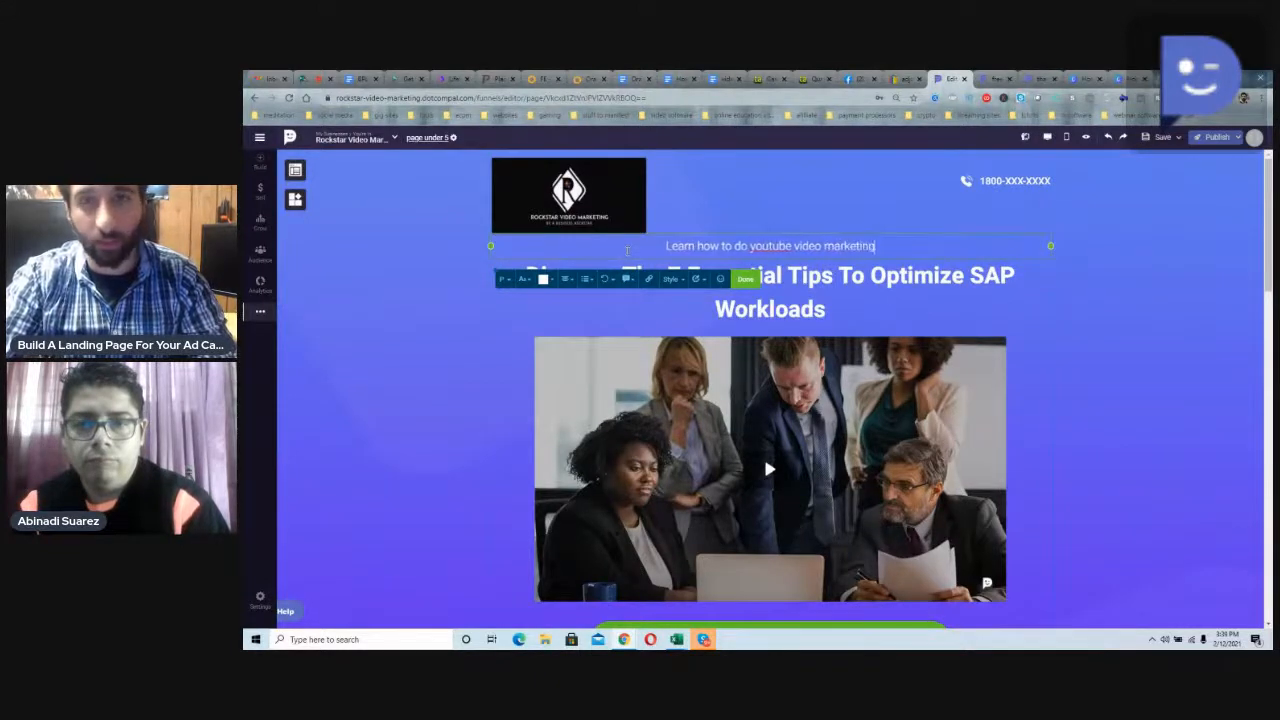
{"action": "right_click", "coordinate": [770, 246]}
{"action": "left_click", "coordinate": [785, 260]}
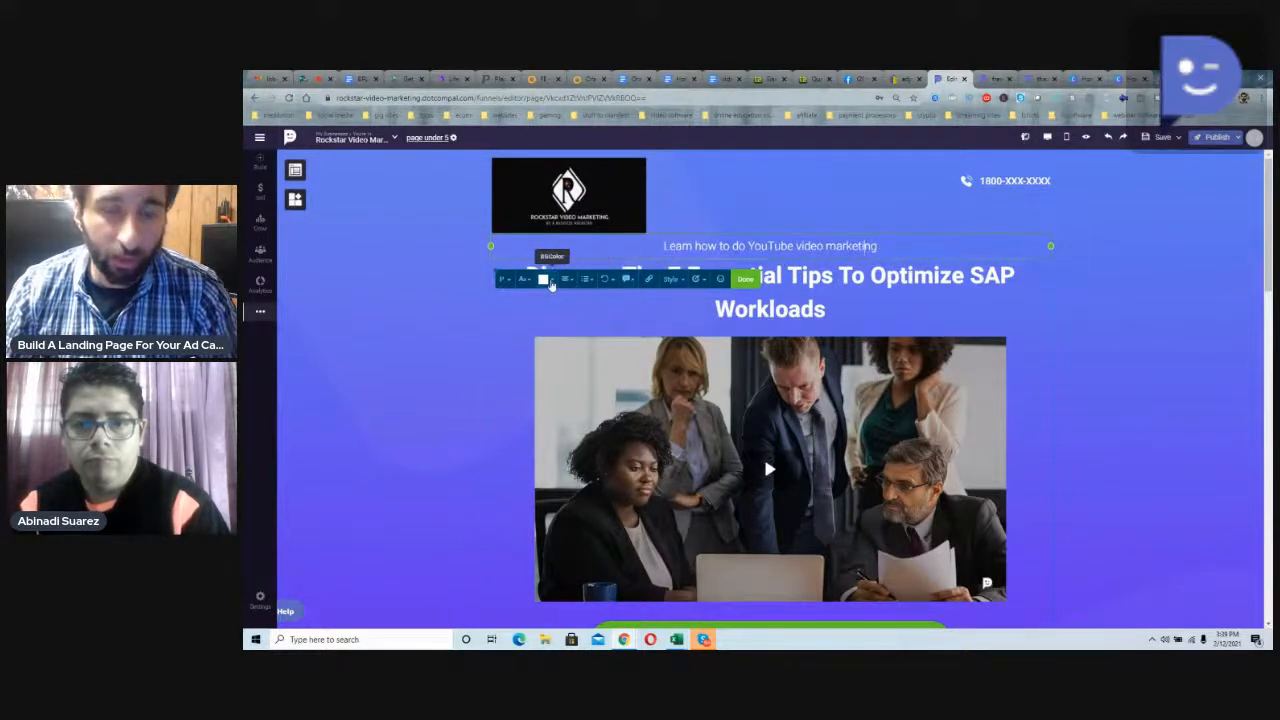
Step: Color the word "YouTube" in the line above the headline red (#e51414) and finish editing the text
{"action": "double_click", "coordinate": [770, 246]}
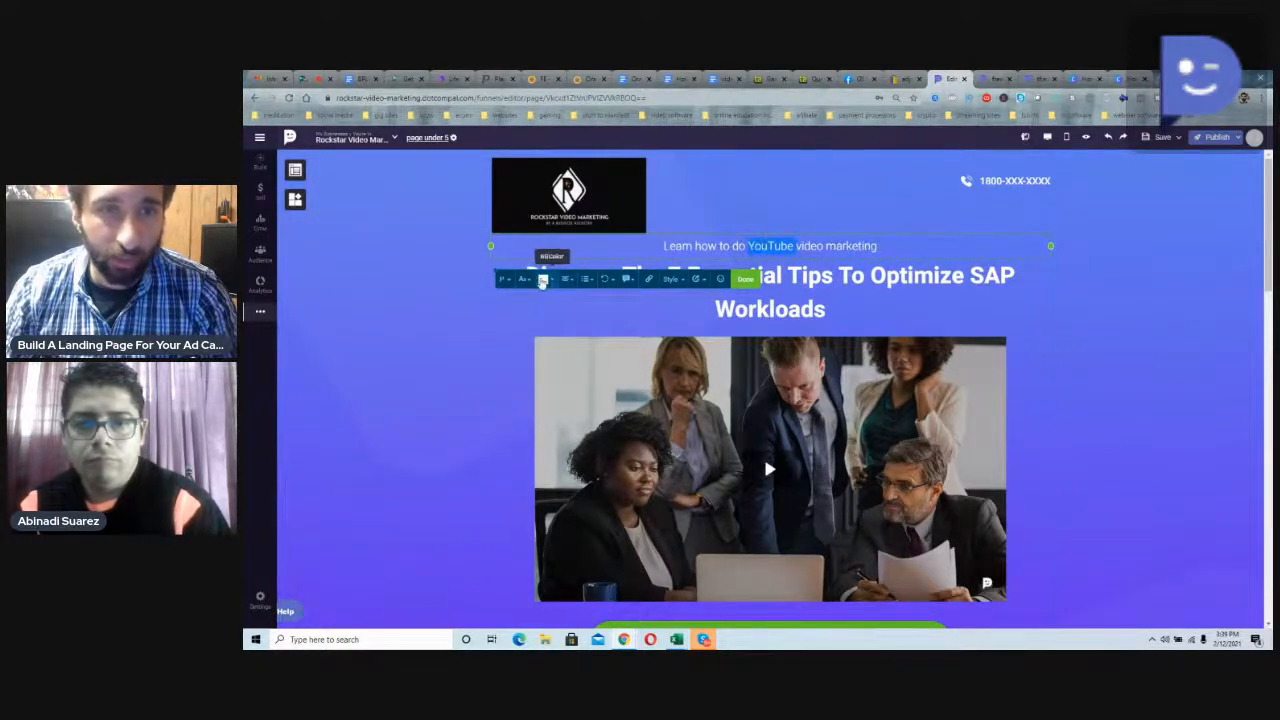
{"action": "left_click", "coordinate": [543, 279]}
{"action": "left_click_drag", "start_coordinate": [643, 306], "coordinate": [635, 302]}
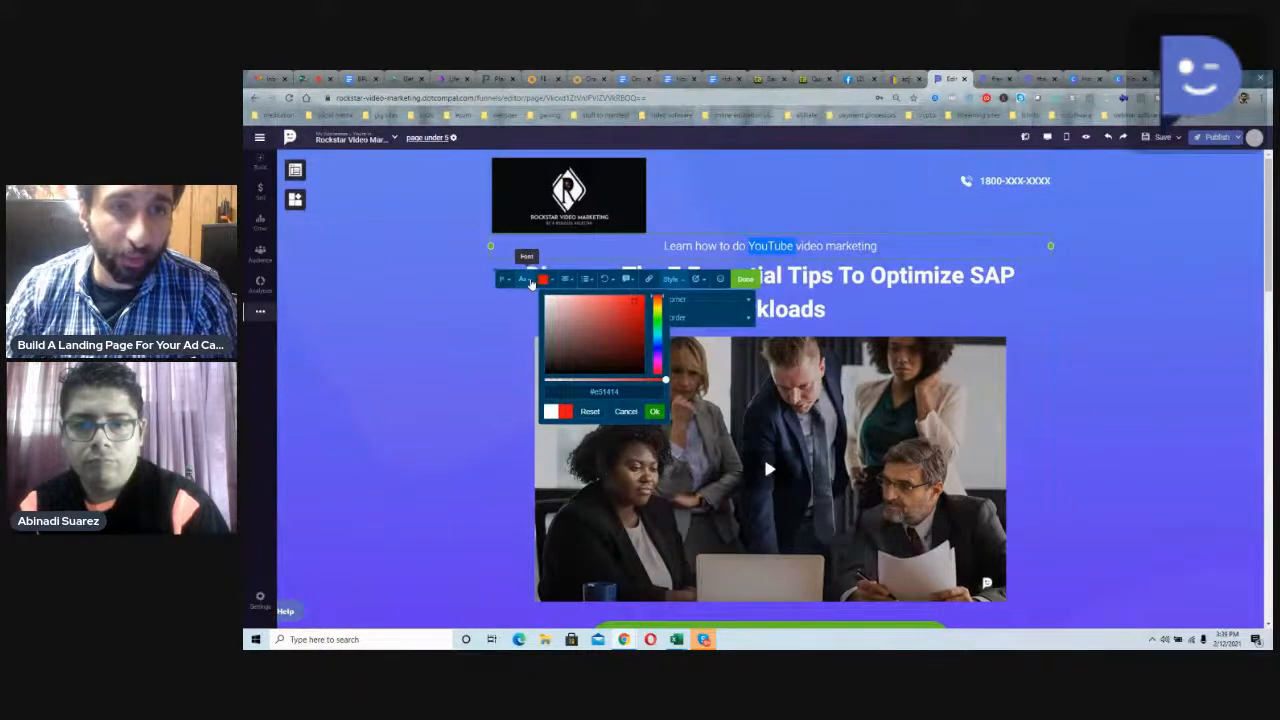
{"action": "left_click", "coordinate": [531, 283]}
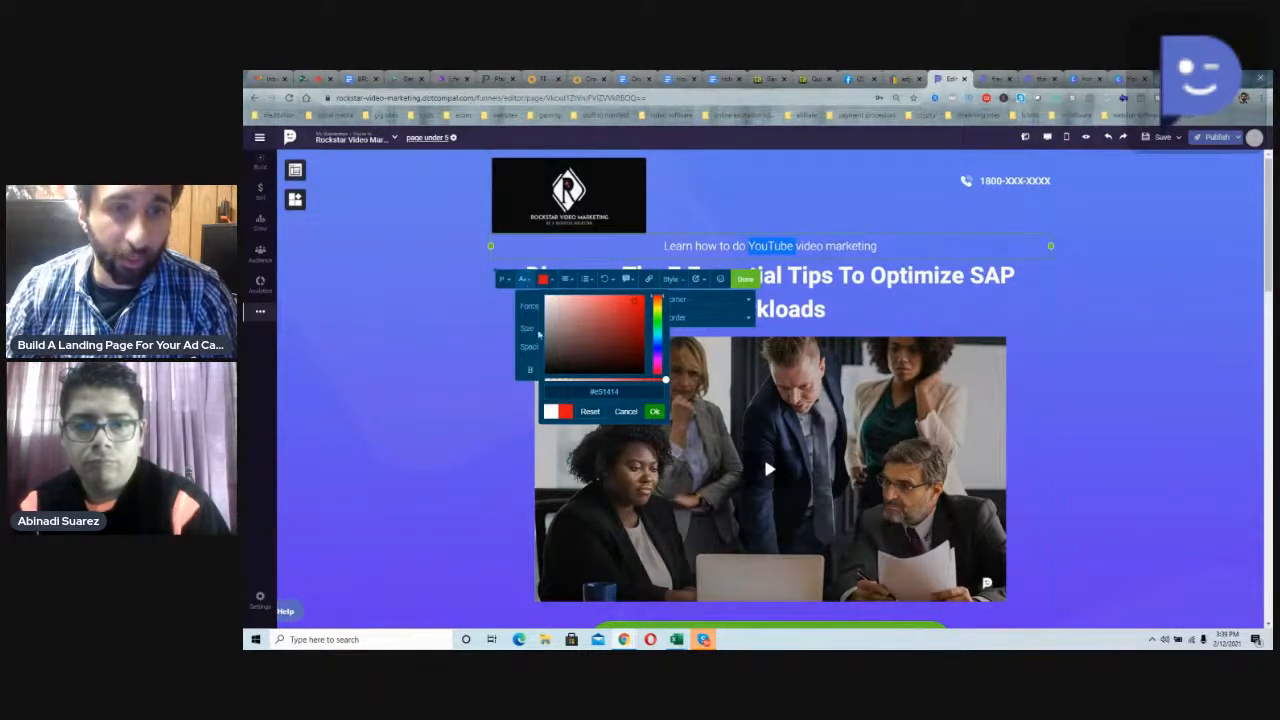
{"action": "left_click", "coordinate": [502, 279]}
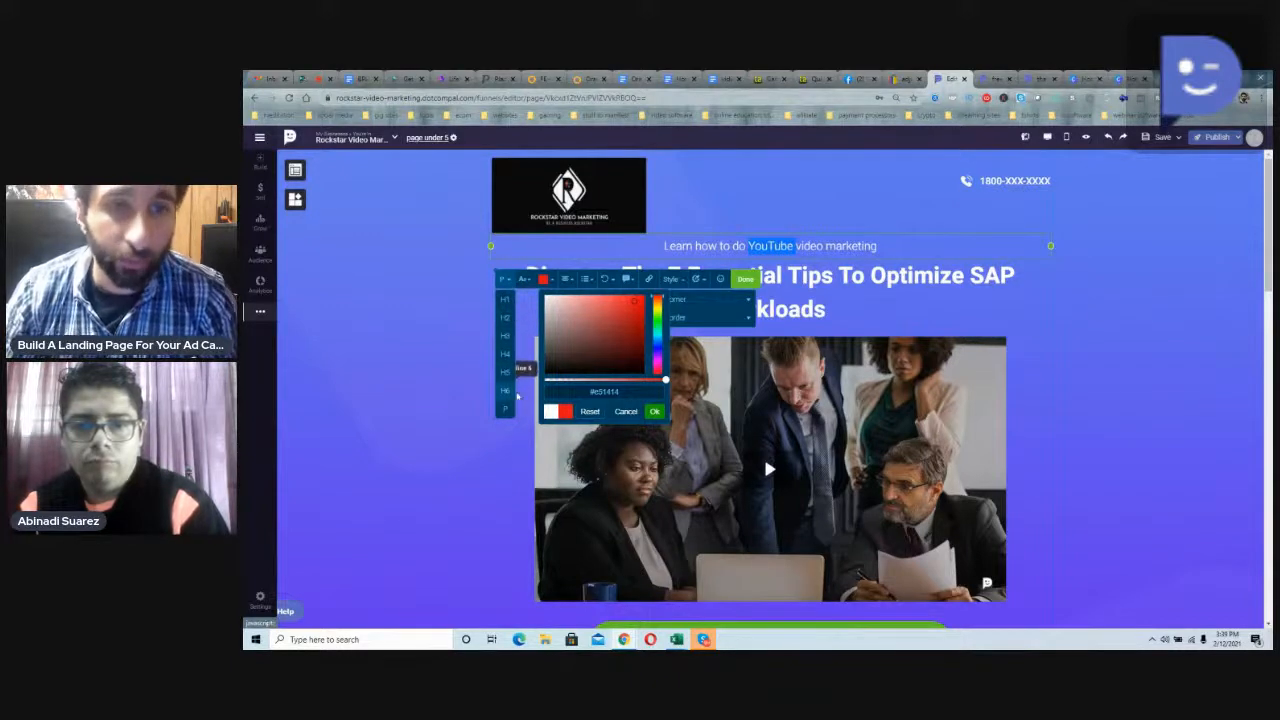
{"action": "left_click", "coordinate": [526, 282]}
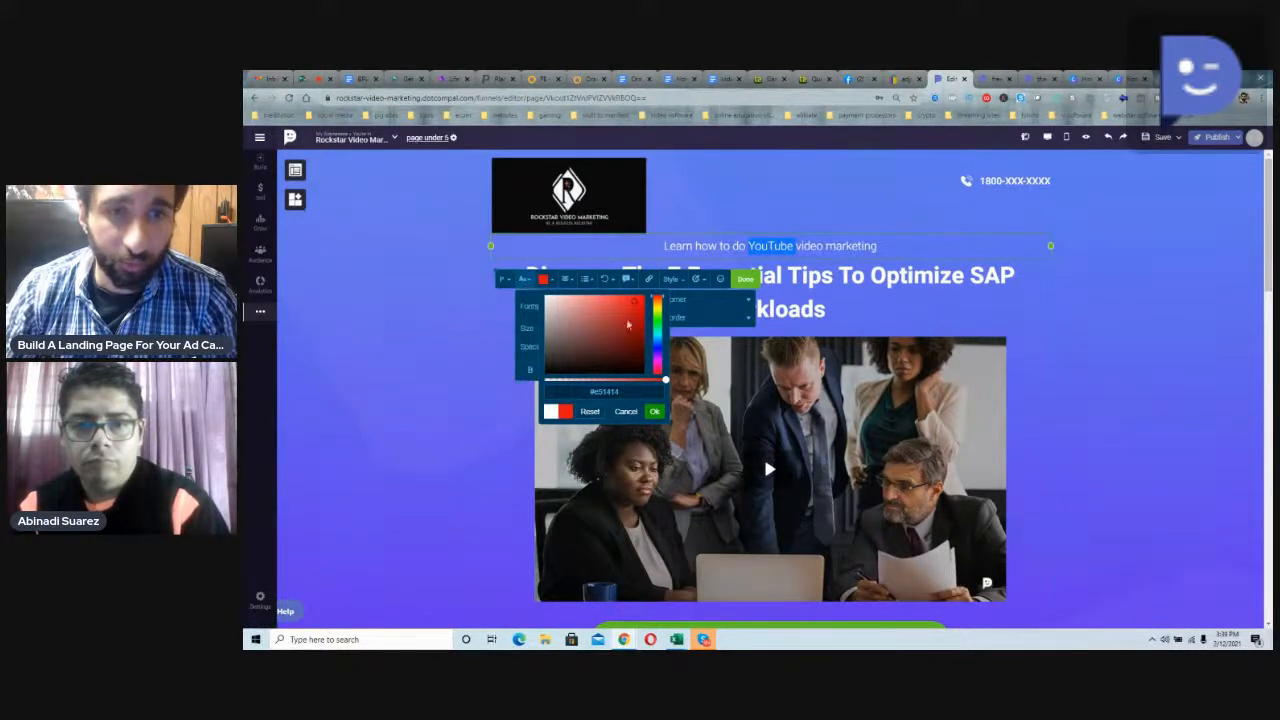
{"action": "left_click", "coordinate": [655, 411]}
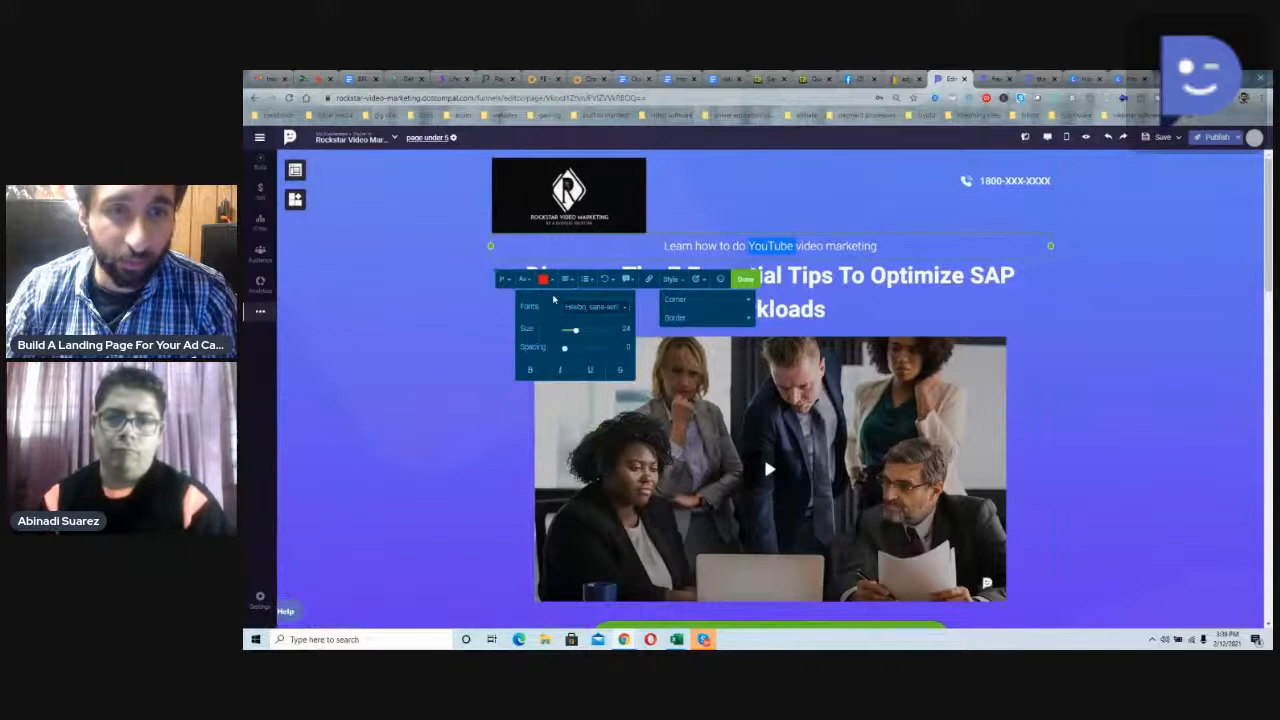
{"action": "left_click_drag", "start_coordinate": [576, 332], "coordinate": [575, 333]}
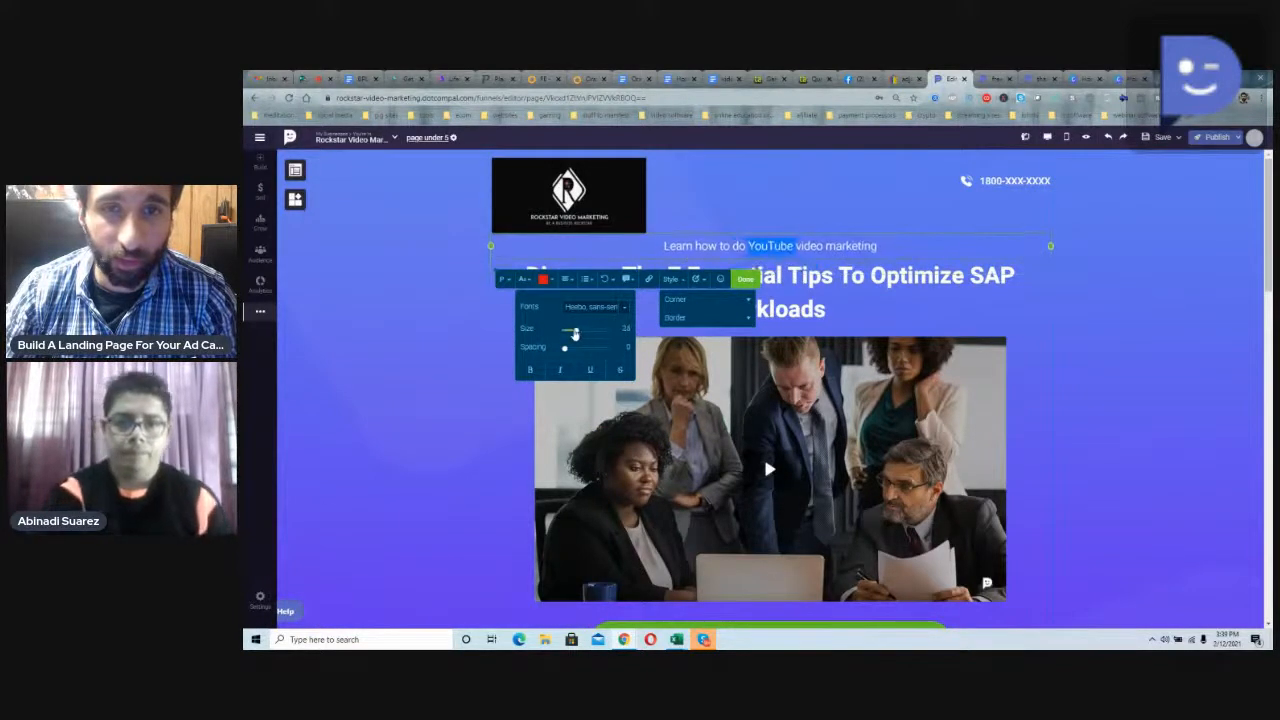
{"action": "left_click", "coordinate": [746, 280]}
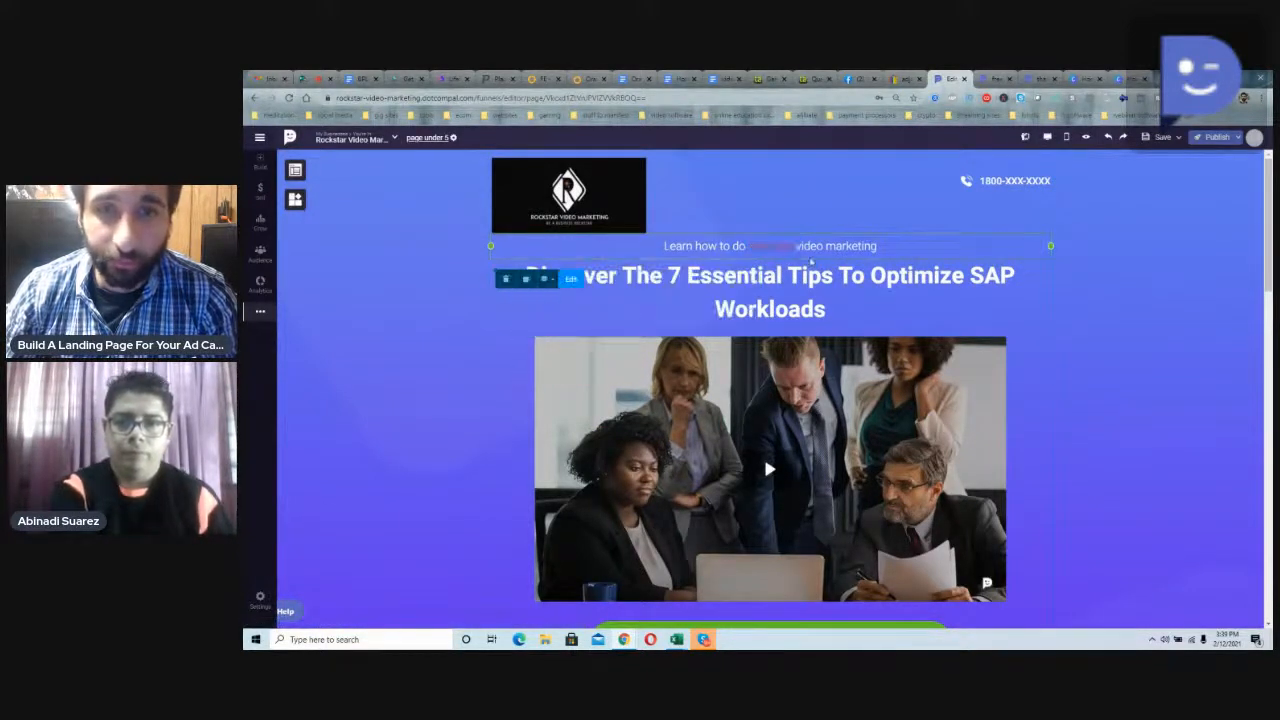
Step: Replace the main headline with "Learn how to make six figures using YouTube video marketing", correcting the spelling of YouTube
{"action": "double_click", "coordinate": [787, 281]}
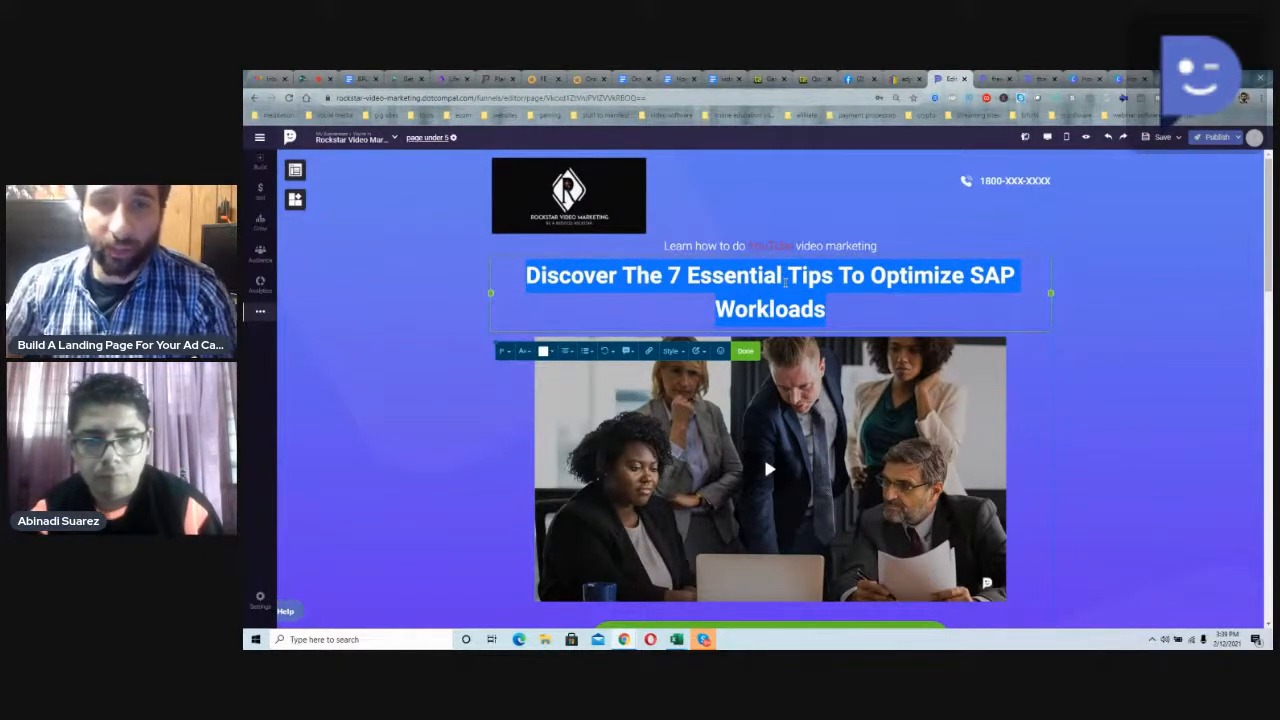
{"action": "type", "text": "Learn h"}
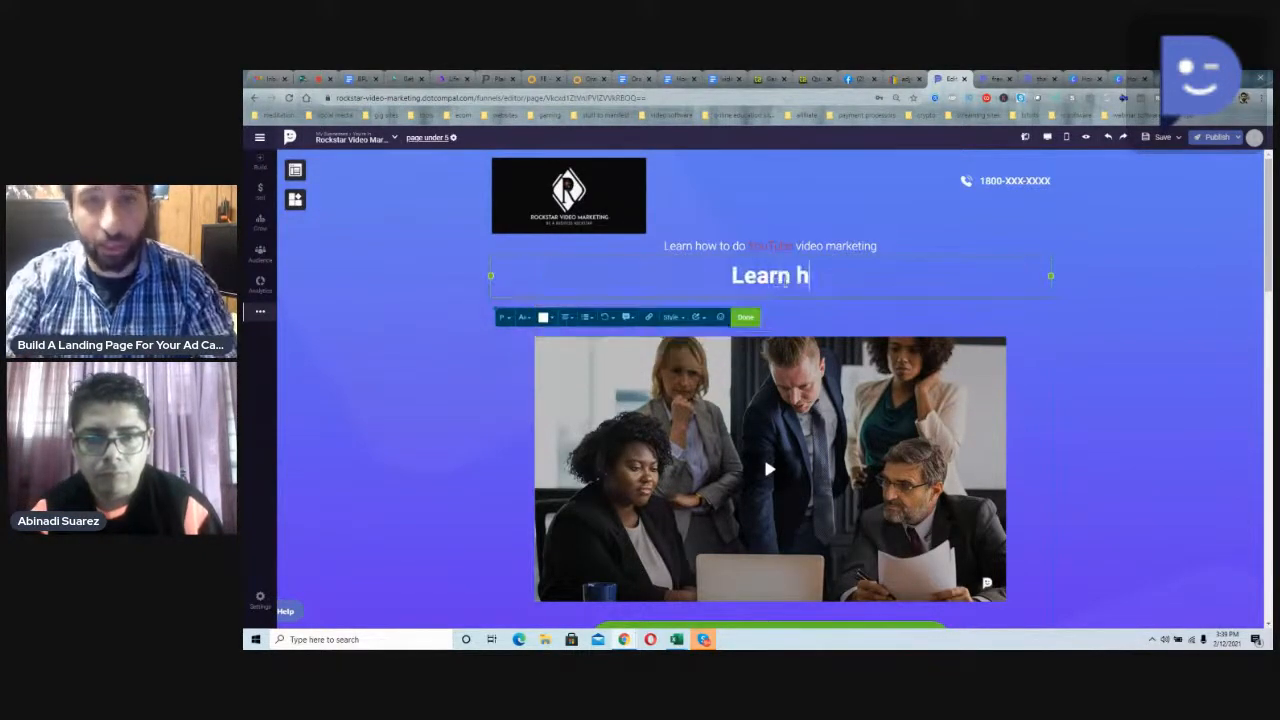
{"action": "type", "text": "ow to make si"}
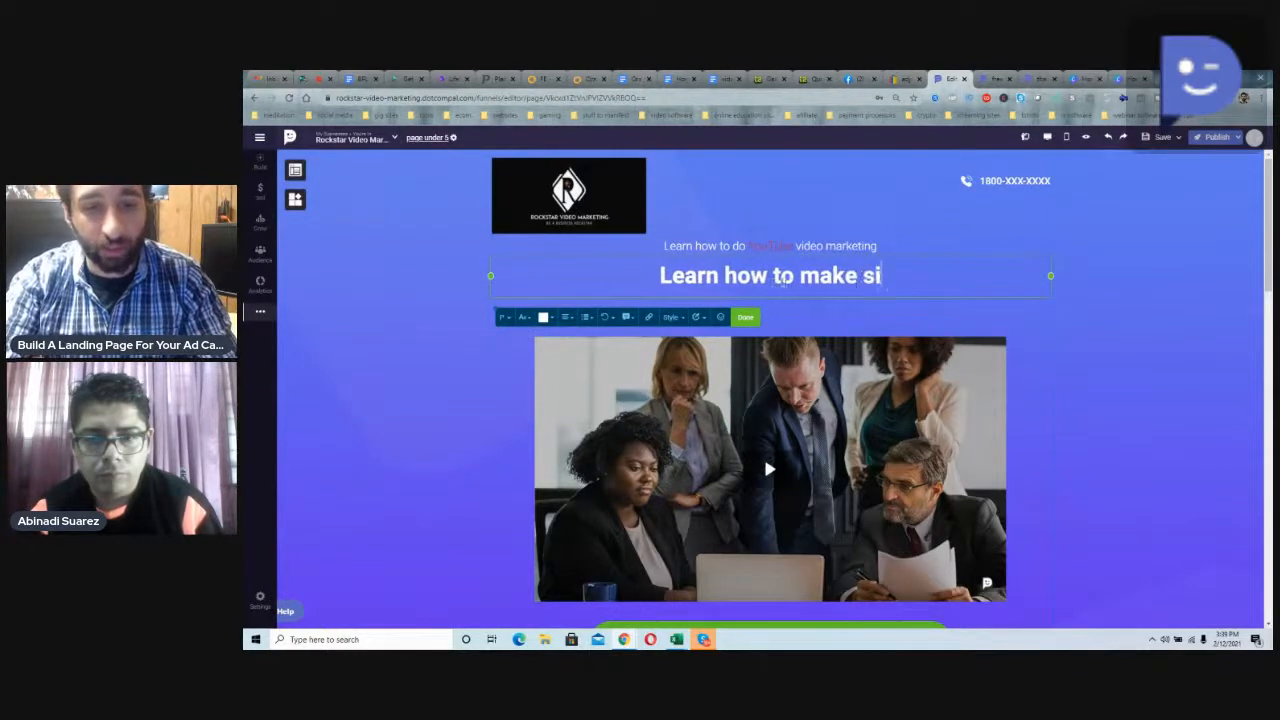
{"action": "type", "text": "x figures "}
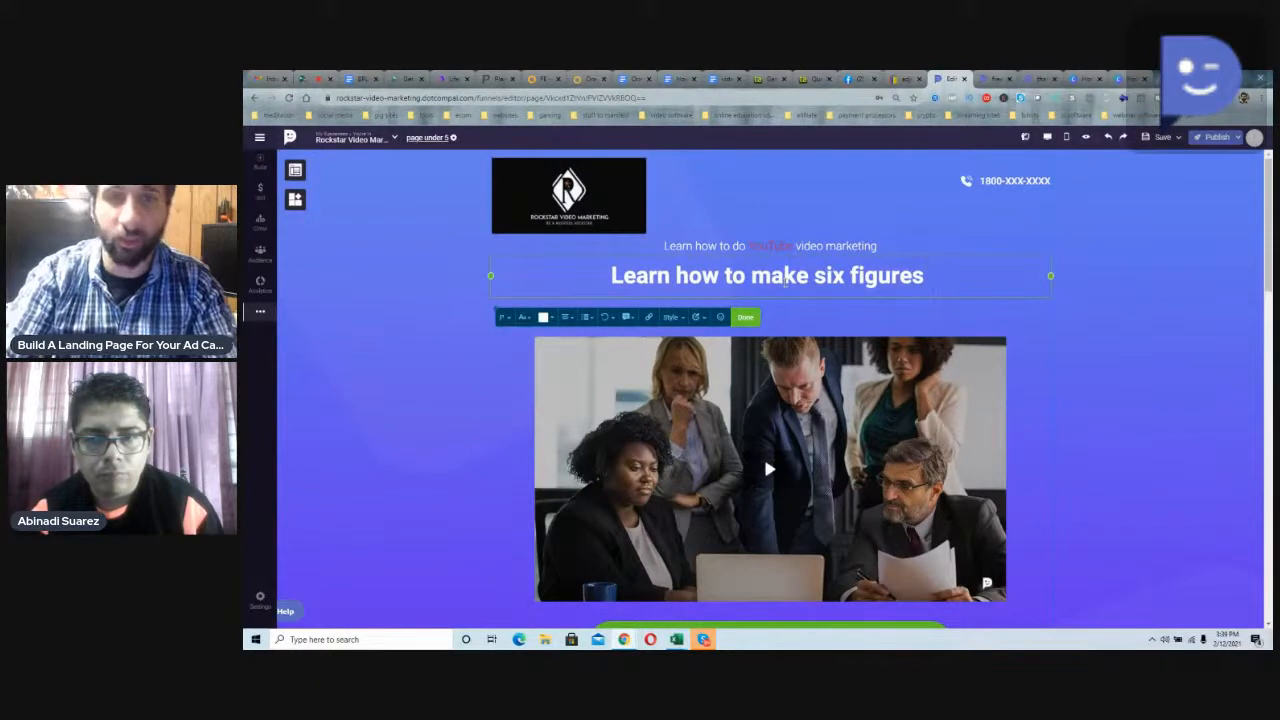
{"action": "type", "text": "u"}
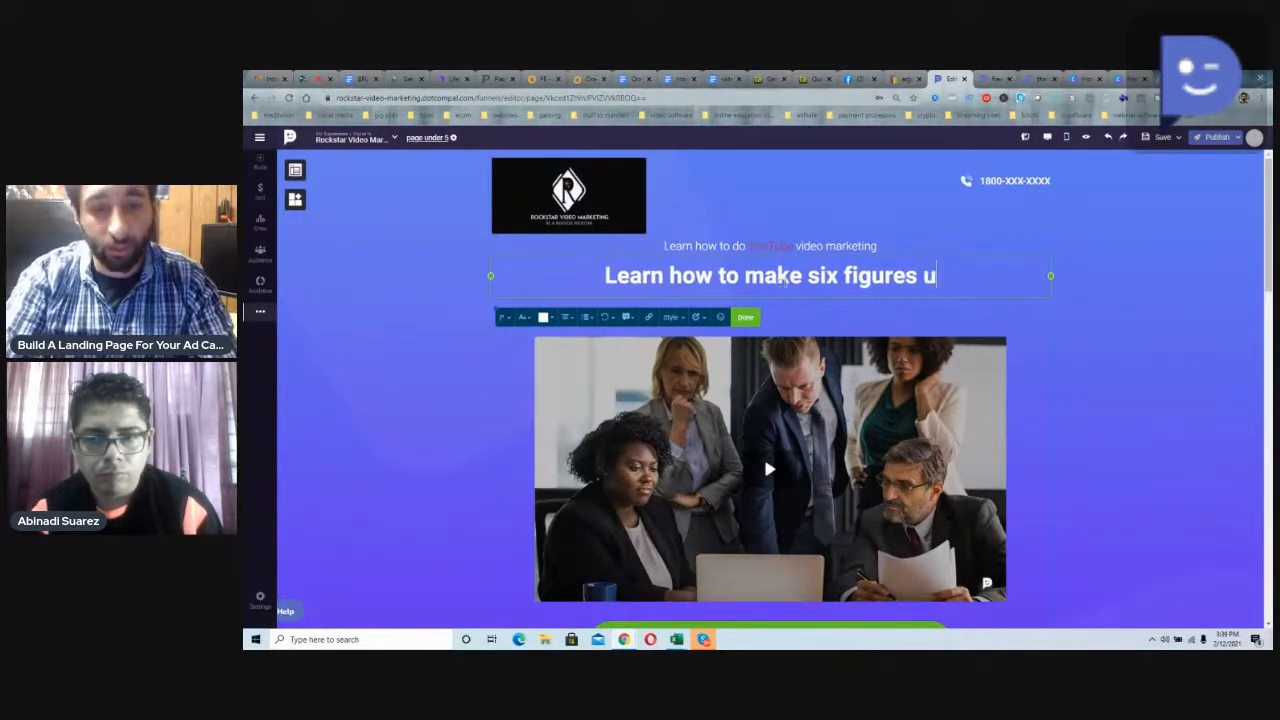
{"action": "type", "text": "sing youtube v"}
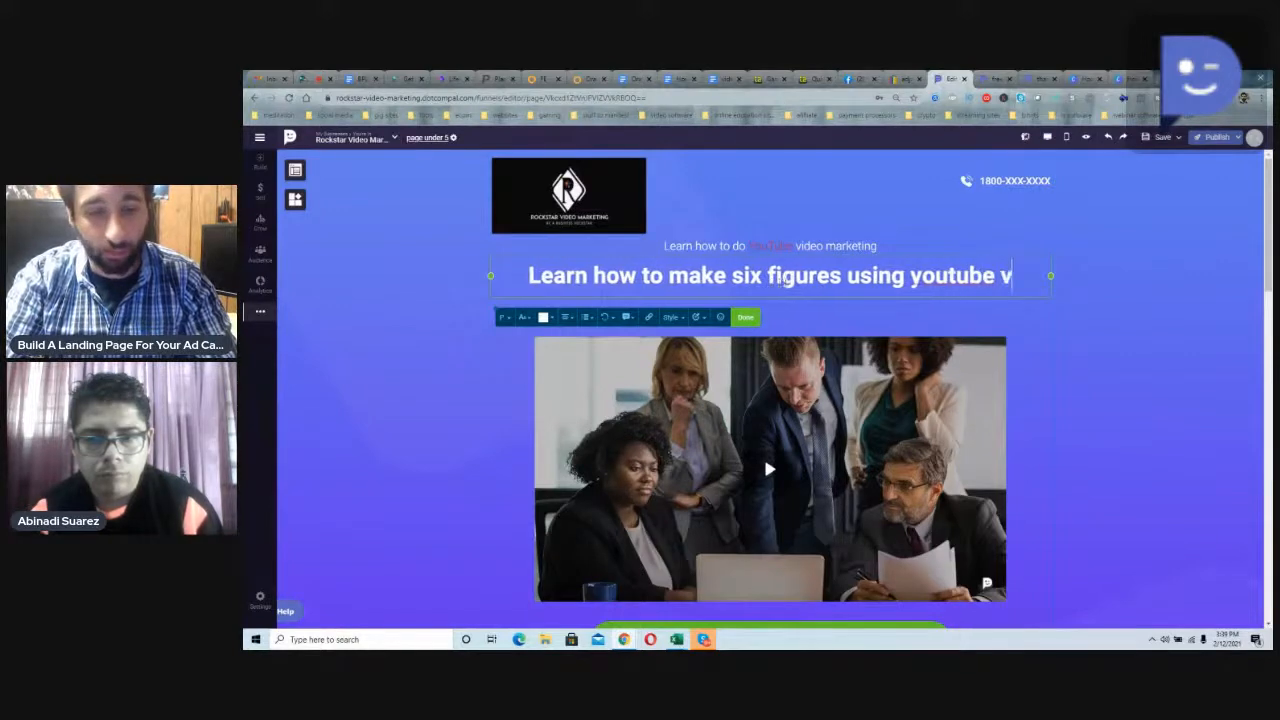
{"action": "type", "text": "ideo marketing"}
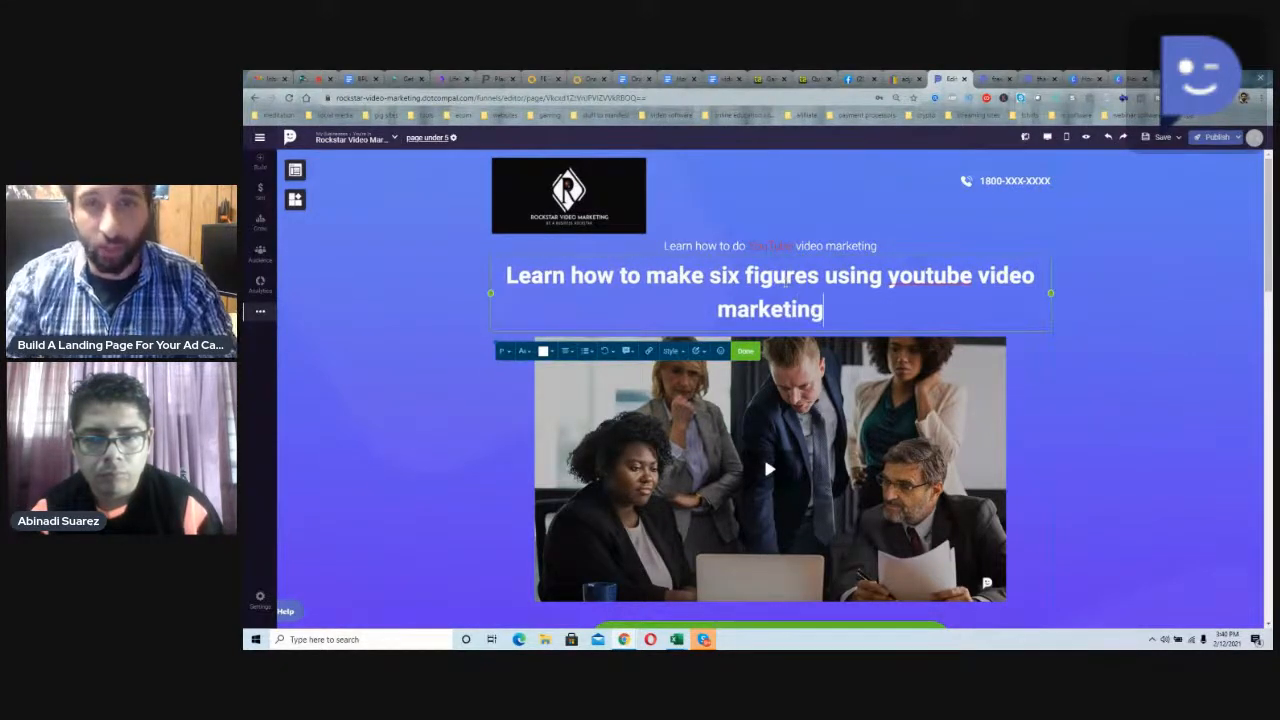
{"action": "right_click", "coordinate": [938, 278]}
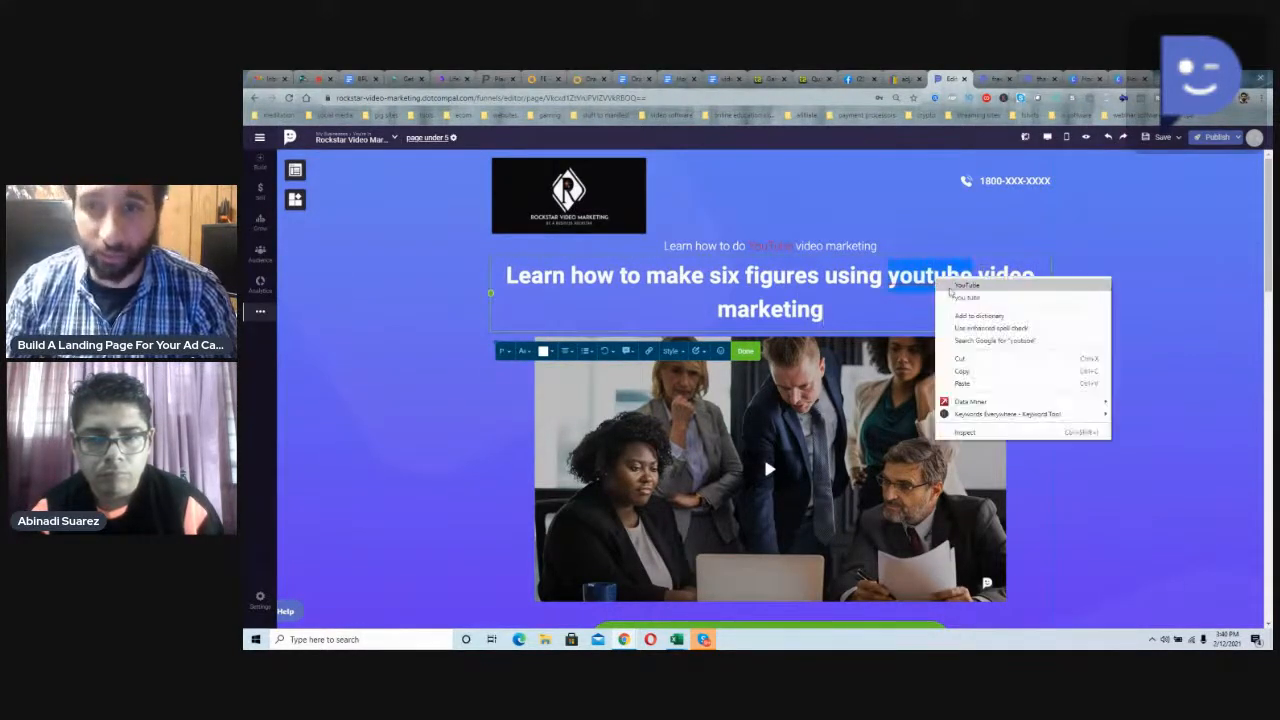
{"action": "left_click", "coordinate": [955, 292]}
{"action": "left_click", "coordinate": [1025, 346]}
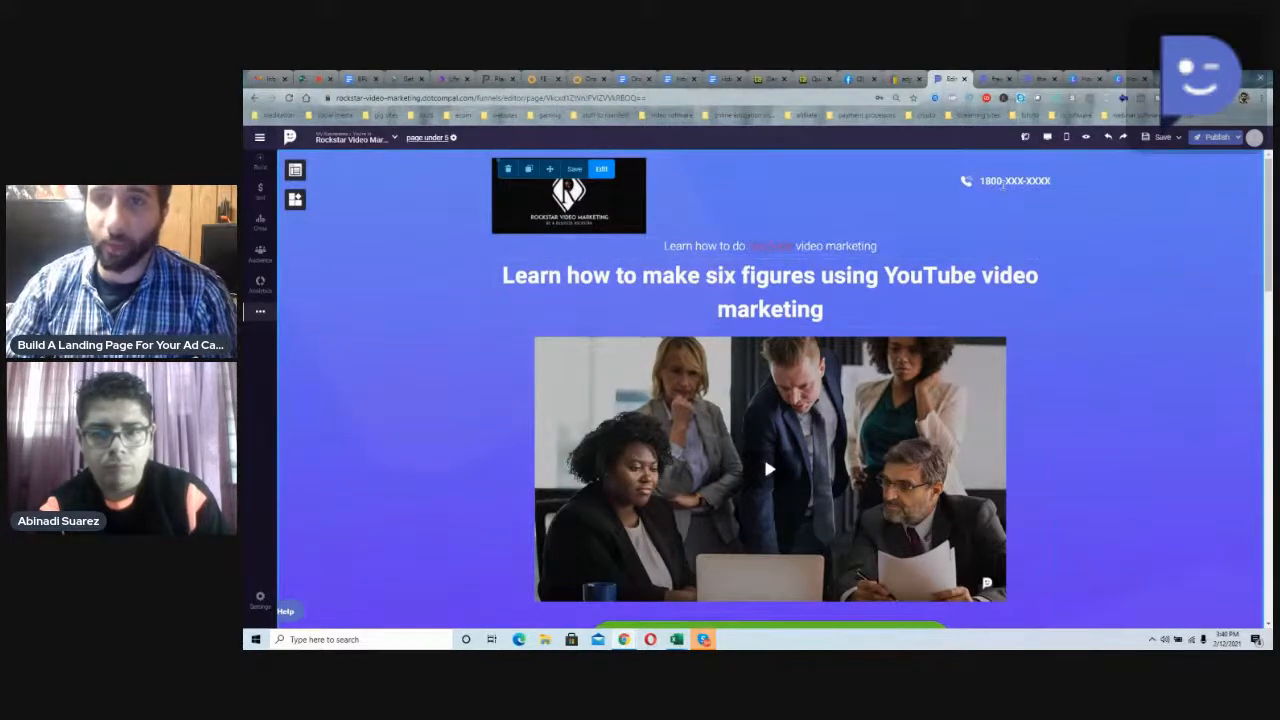
Step: Replace the placeholder phone number in the header with the business phone number
{"action": "double_click", "coordinate": [1003, 183]}
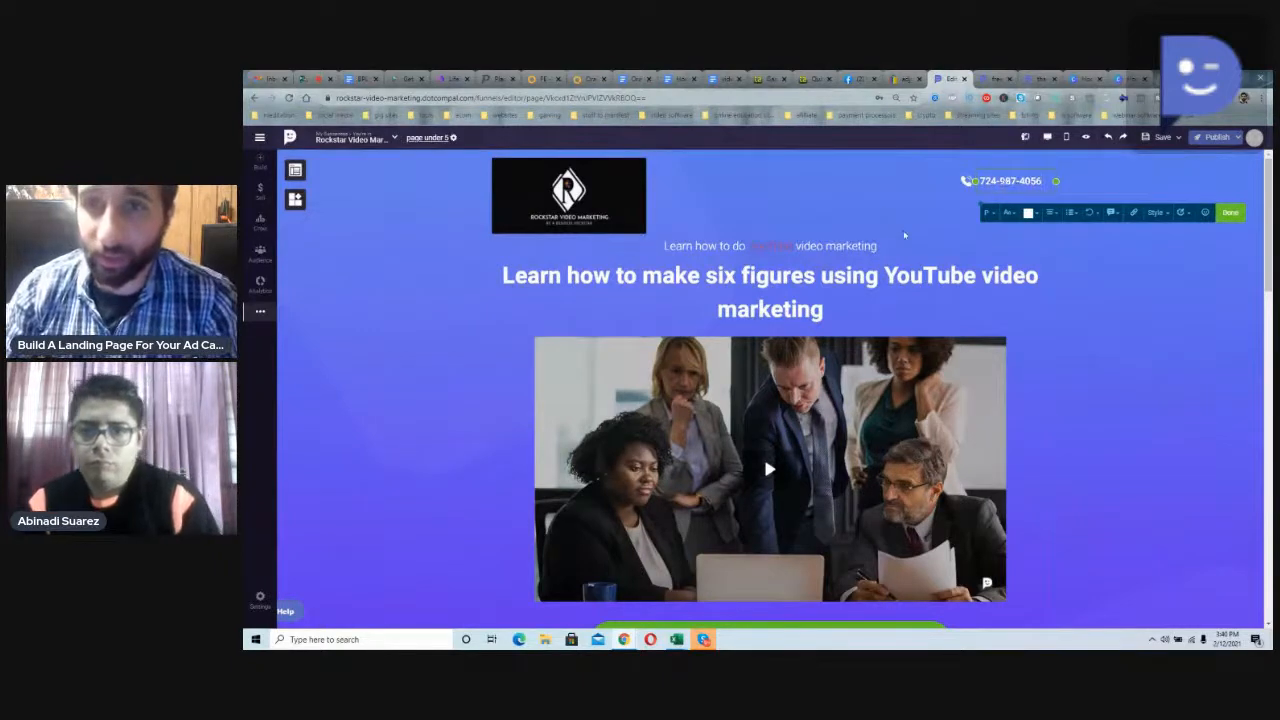
{"action": "left_click", "coordinate": [903, 230]}
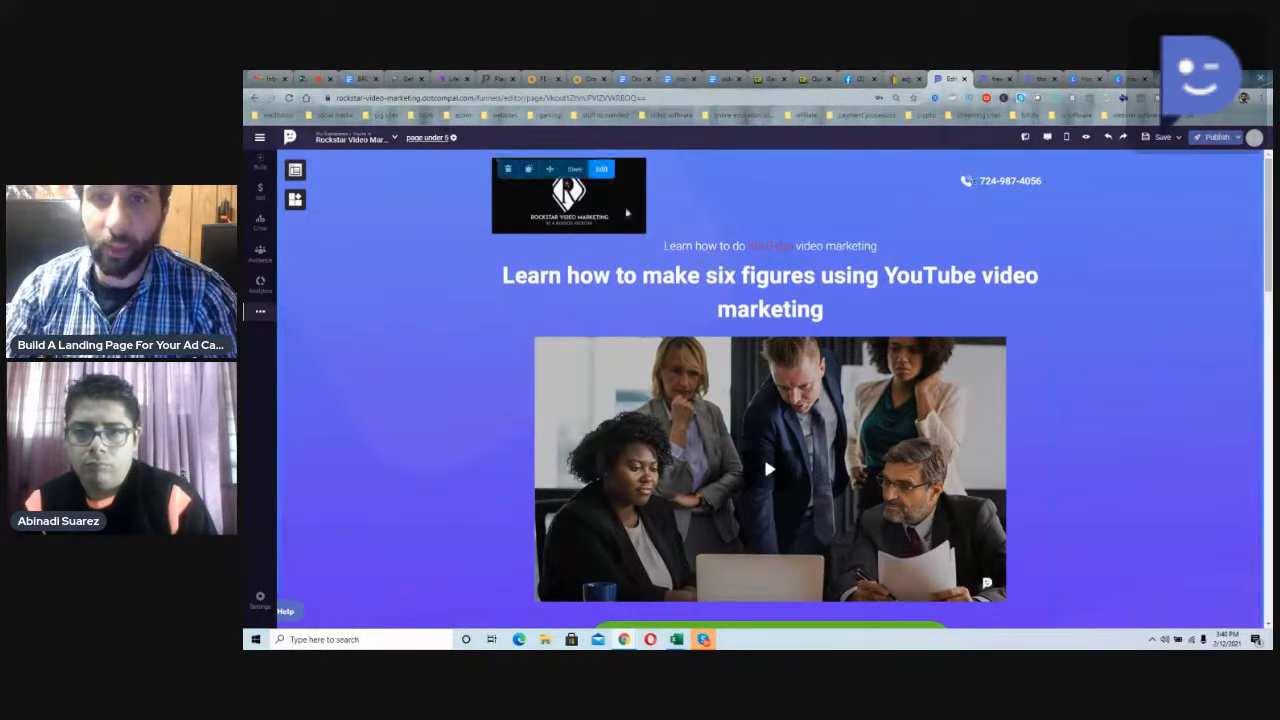
Step: Add an icon element below the header phone number and try searching the icon library for "em"
{"action": "left_click", "coordinate": [296, 171]}
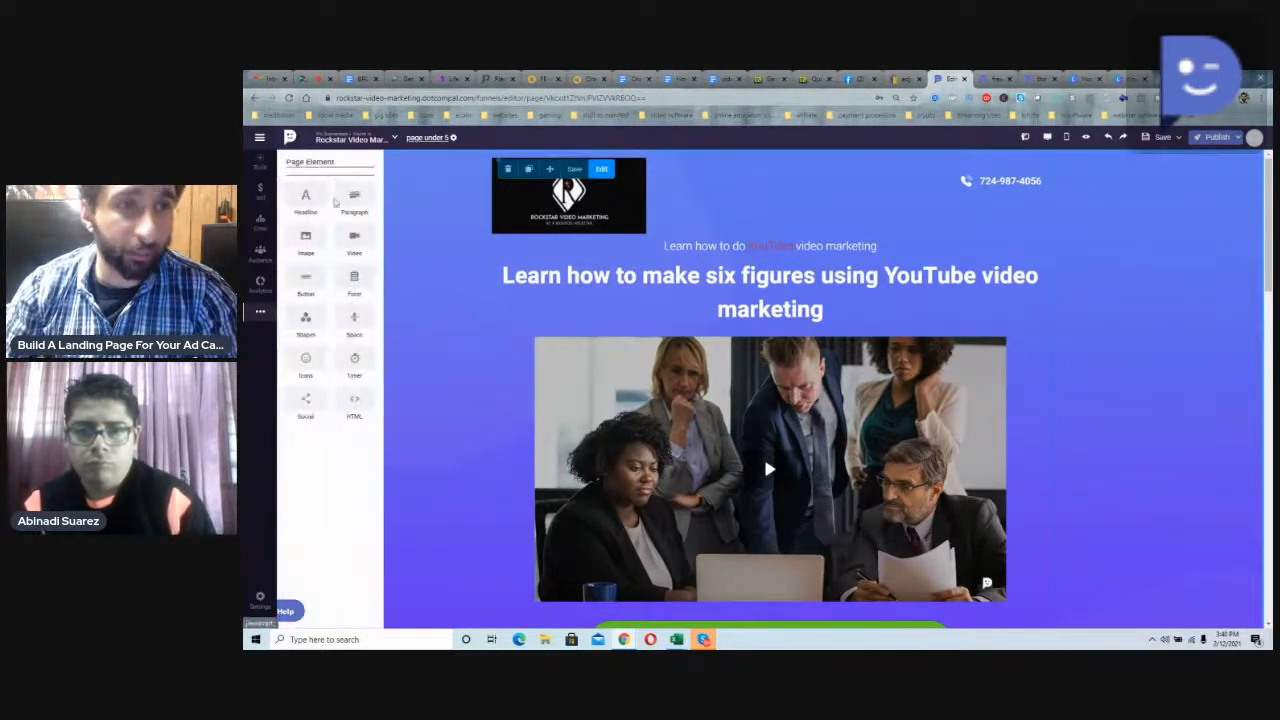
{"action": "left_click_drag", "start_coordinate": [306, 357], "coordinate": [978, 207]}
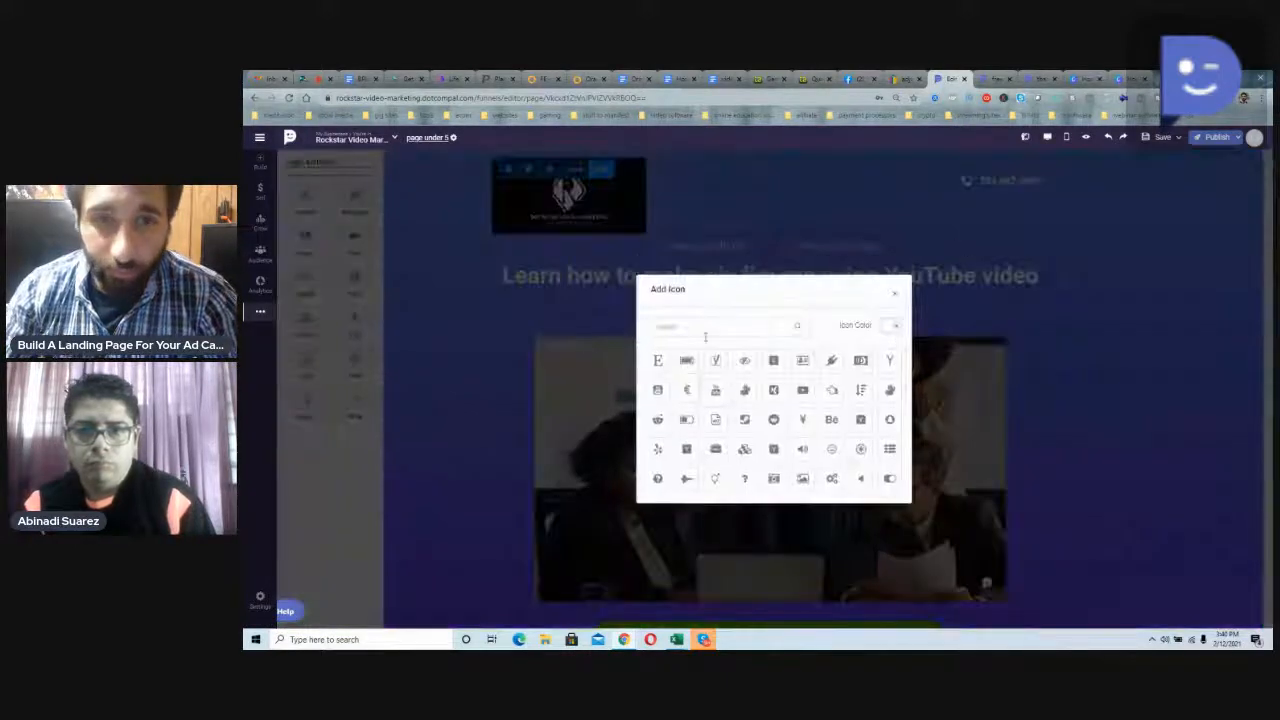
{"action": "type", "text": "en"}
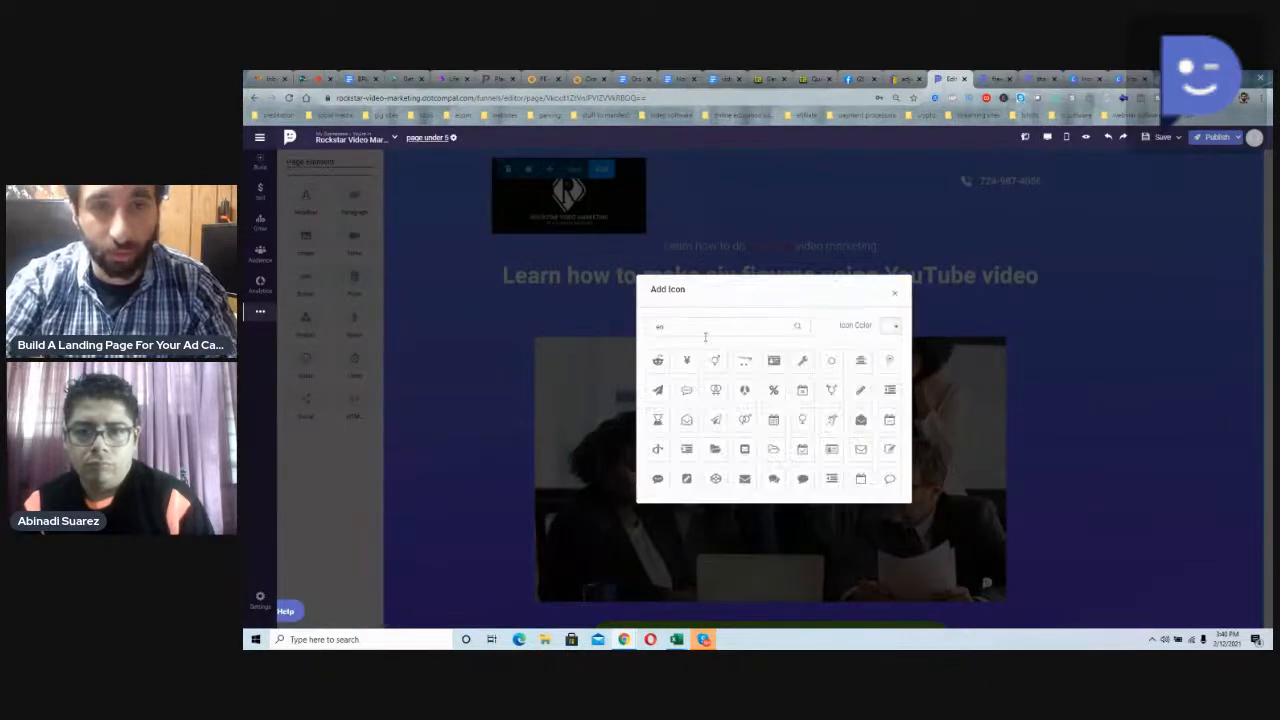
{"action": "type", "text": "a"}
{"action": "key", "text": "BackSpace"}
{"action": "key", "text": "BackSpace"}
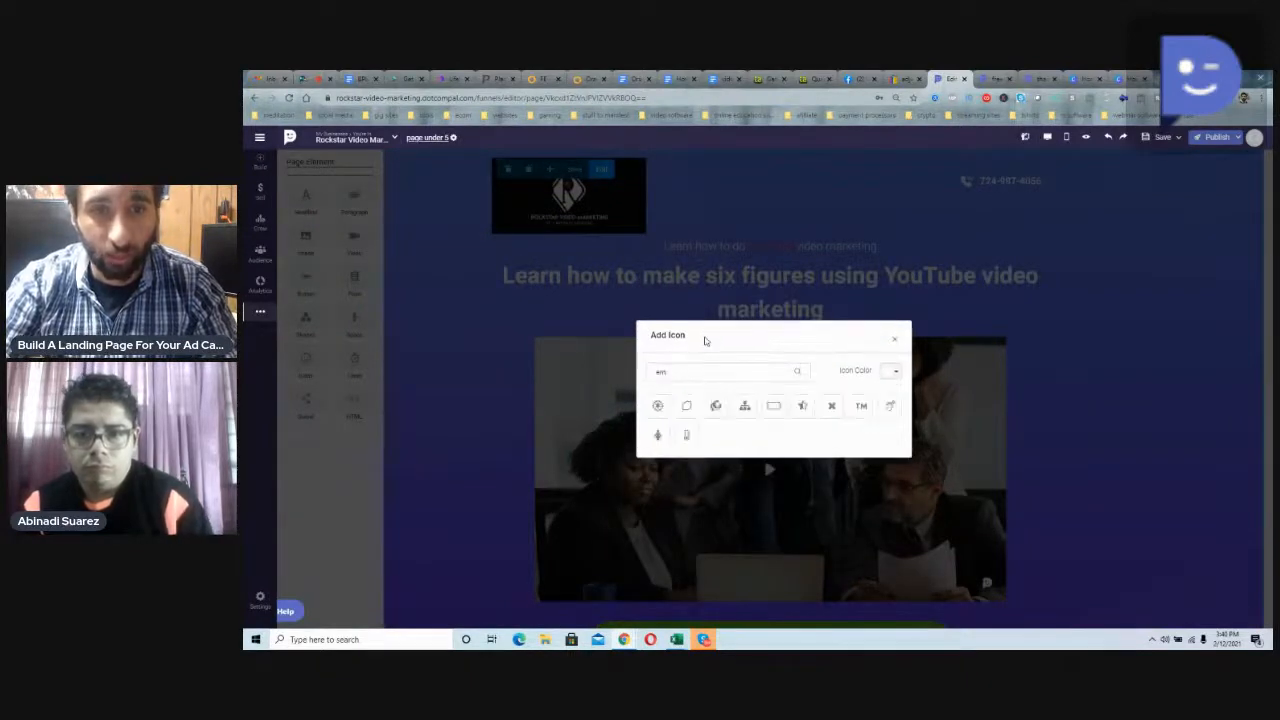
{"action": "key", "text": "BackSpace"}
{"action": "key", "text": "BackSpace"}
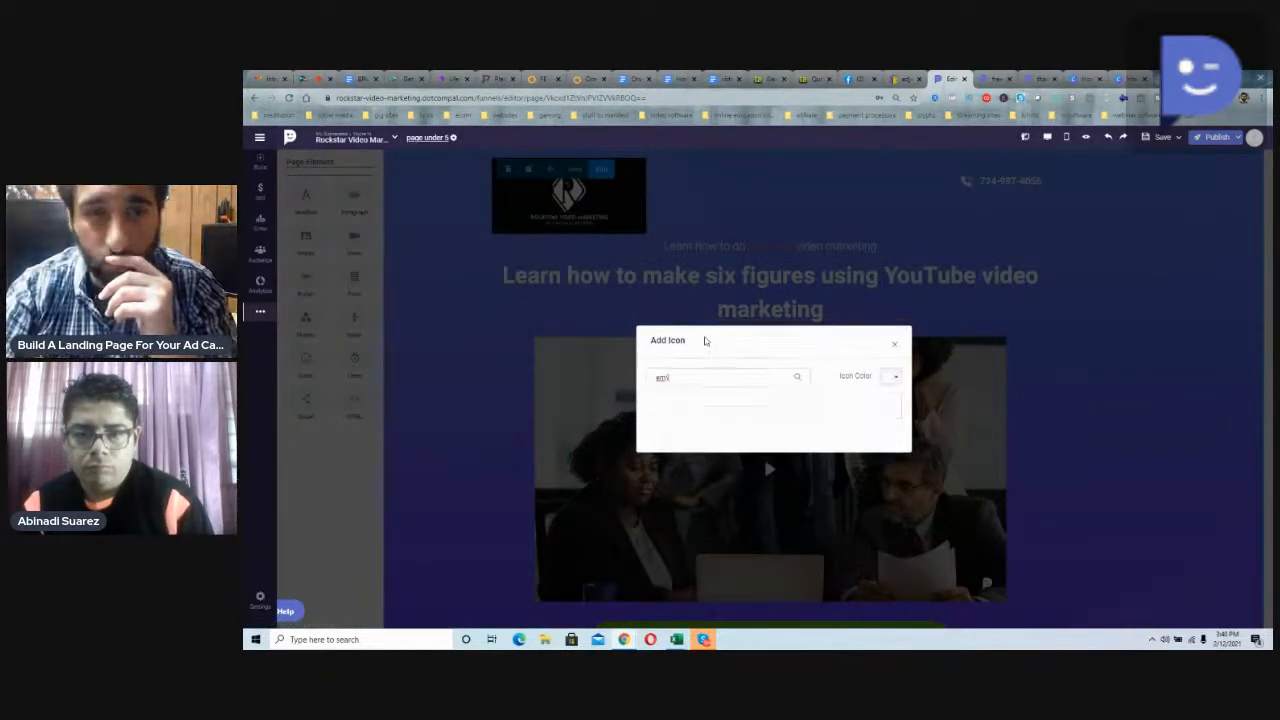
Step: Browse the full icon list and insert the floppy disk icon
{"action": "scroll", "coordinate": [731, 417], "scroll_direction": "down", "scroll_amount": 5}
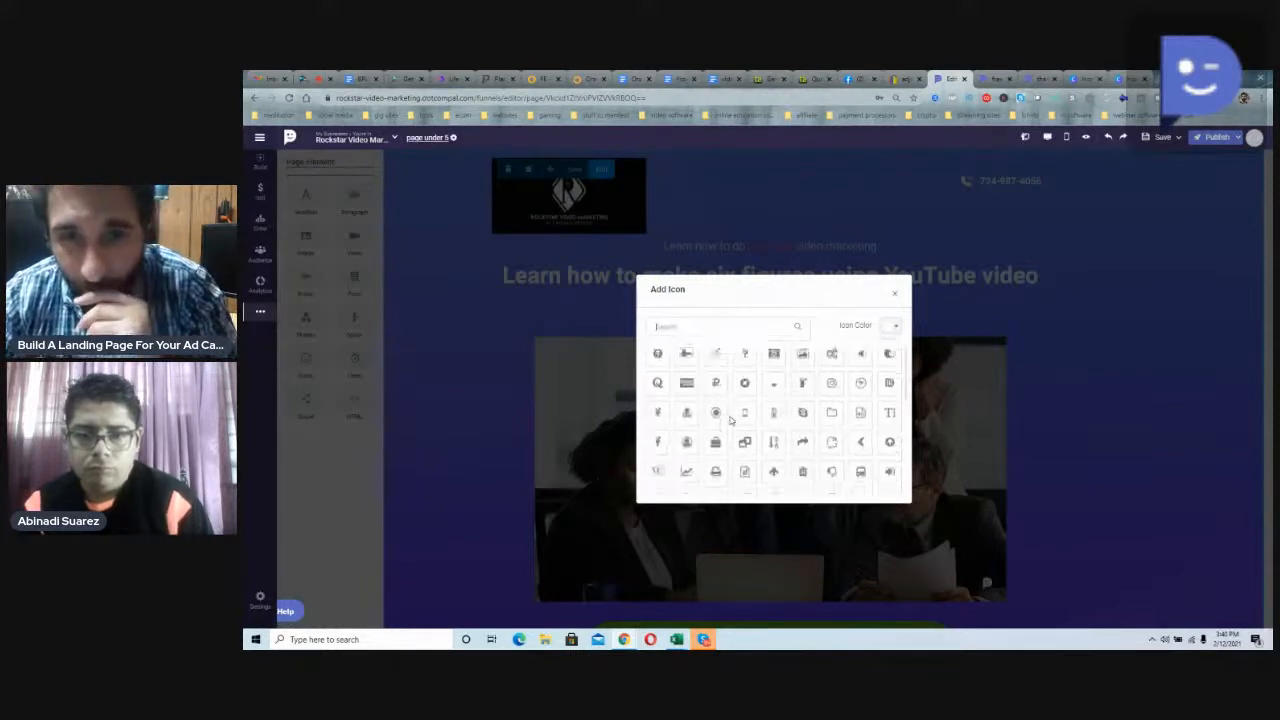
{"action": "scroll", "coordinate": [815, 455], "scroll_direction": "down", "scroll_amount": 6}
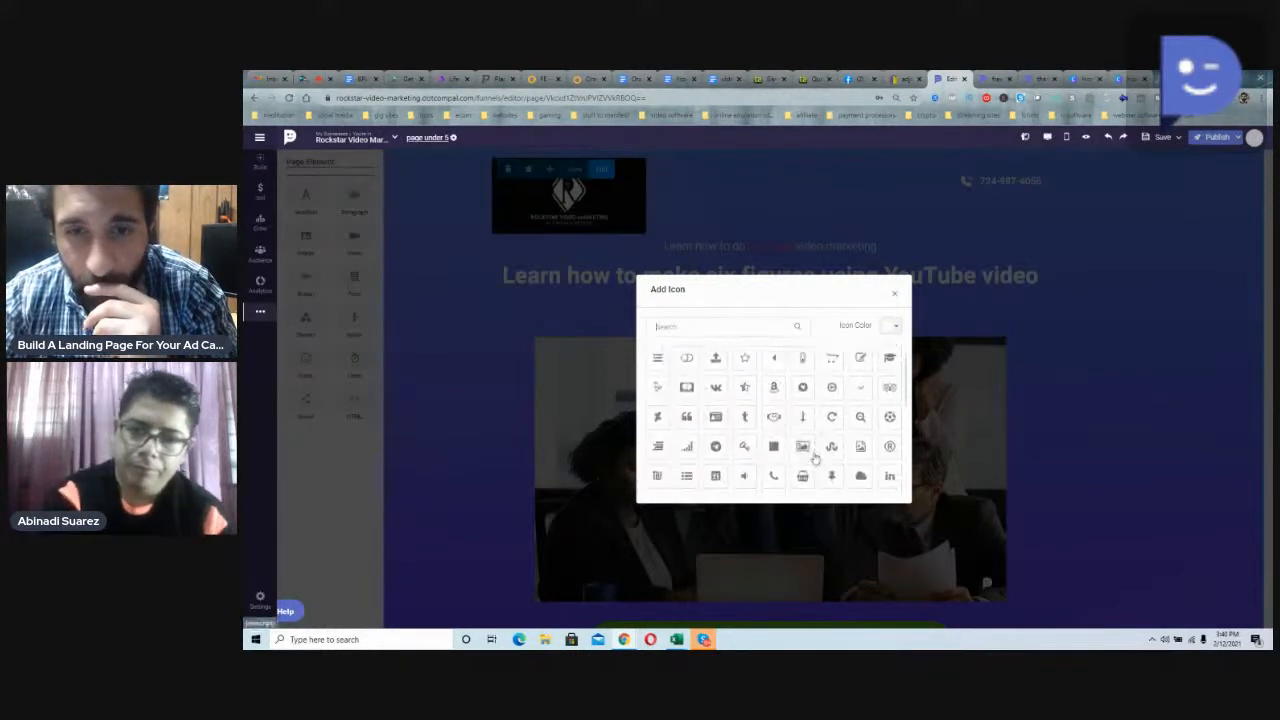
{"action": "scroll", "coordinate": [815, 457], "scroll_direction": "down", "scroll_amount": 6}
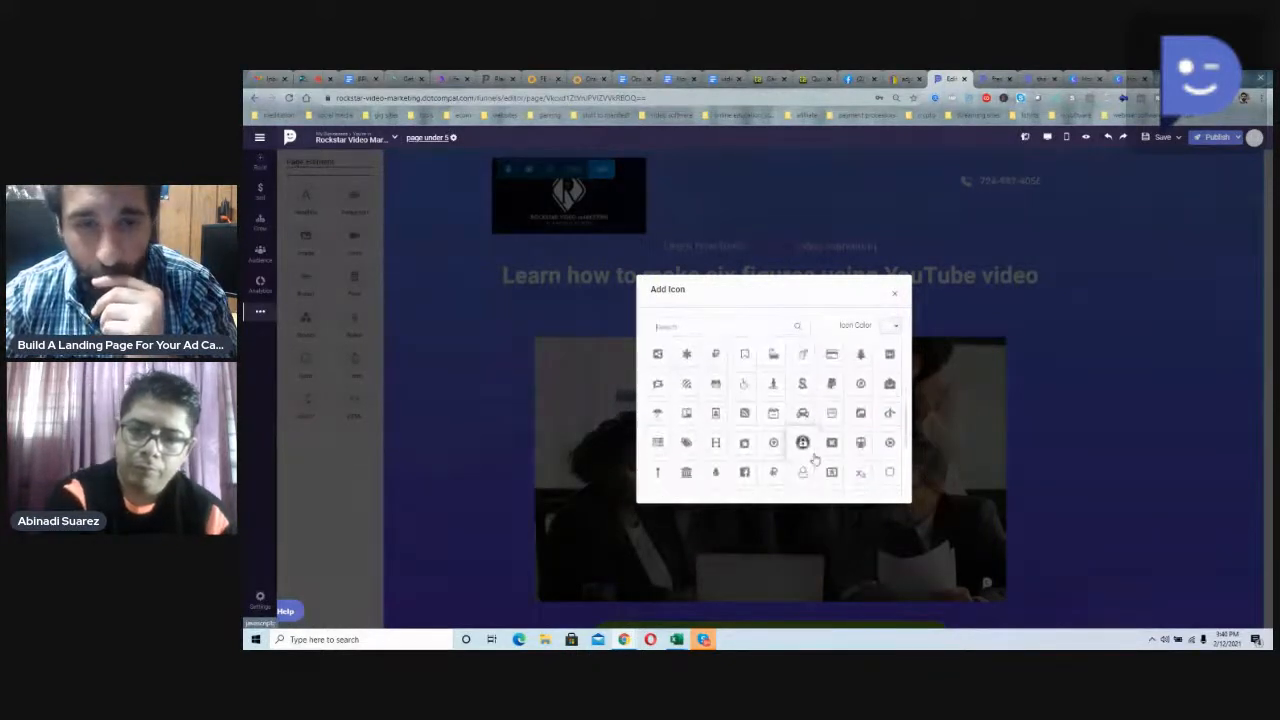
{"action": "scroll", "coordinate": [815, 457], "scroll_direction": "down", "scroll_amount": 2}
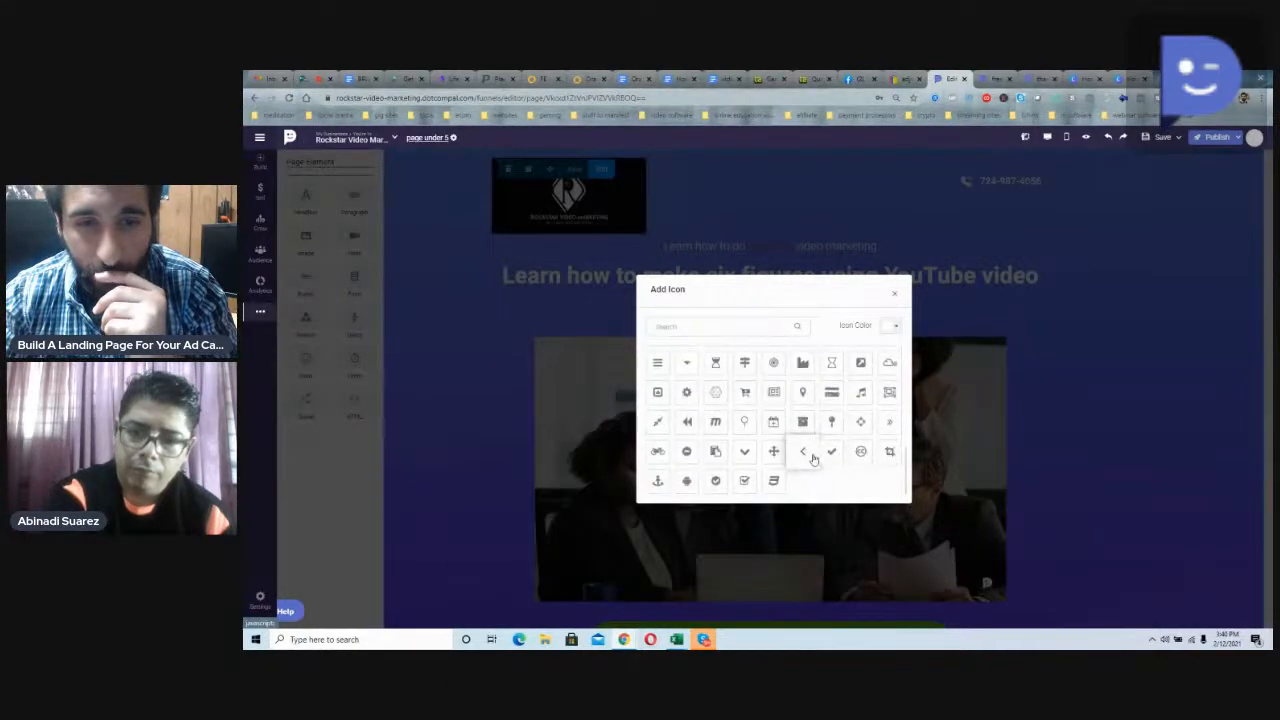
{"action": "scroll", "coordinate": [815, 457], "scroll_direction": "down", "scroll_amount": 4}
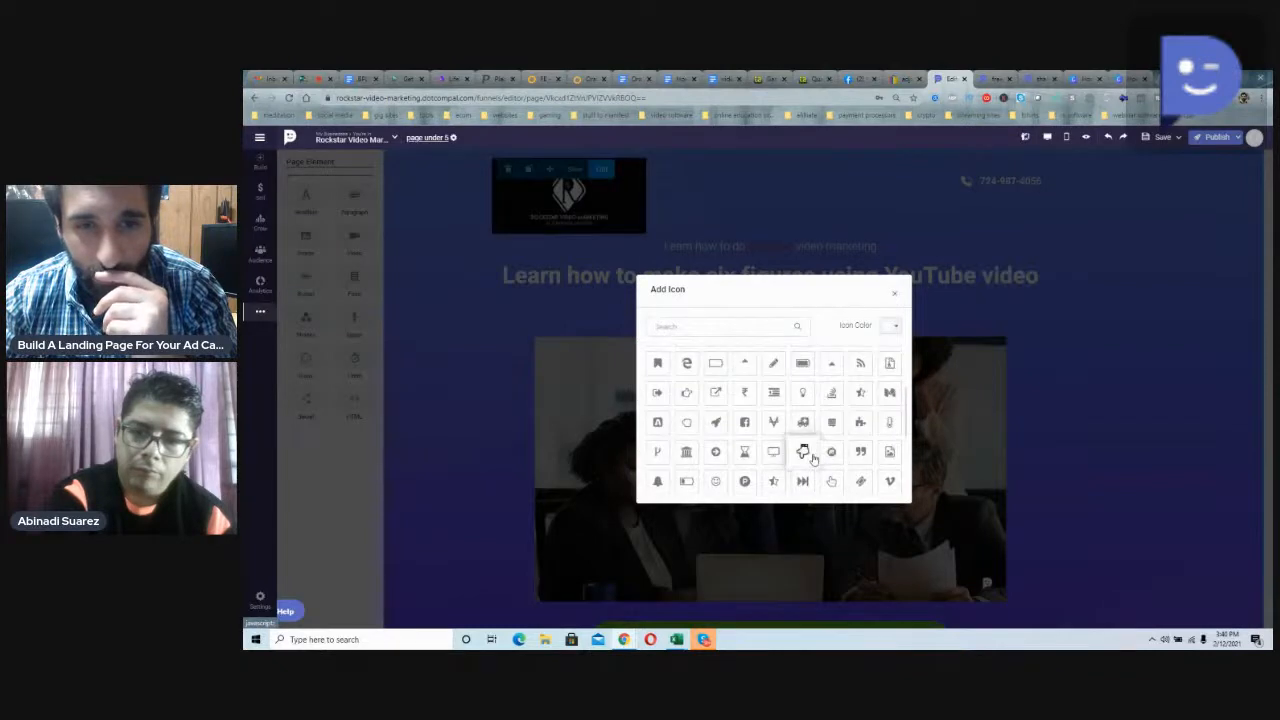
{"action": "scroll", "coordinate": [813, 457], "scroll_direction": "down", "scroll_amount": 2}
{"action": "scroll", "coordinate": [813, 458], "scroll_direction": "down", "scroll_amount": 3}
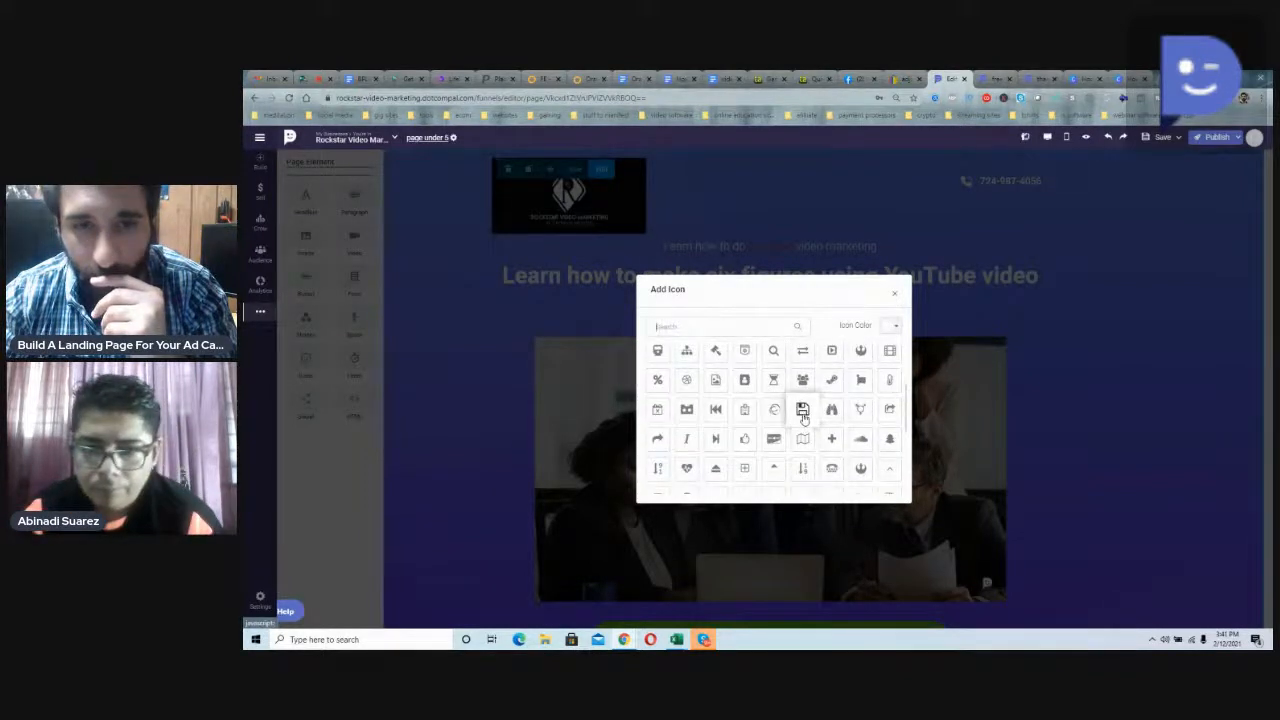
{"action": "left_click", "coordinate": [802, 411]}
Step: Color the floppy disk icon white and line it up directly beneath the phone icon
{"action": "left_click_drag", "start_coordinate": [1005, 243], "coordinate": [968, 205]}
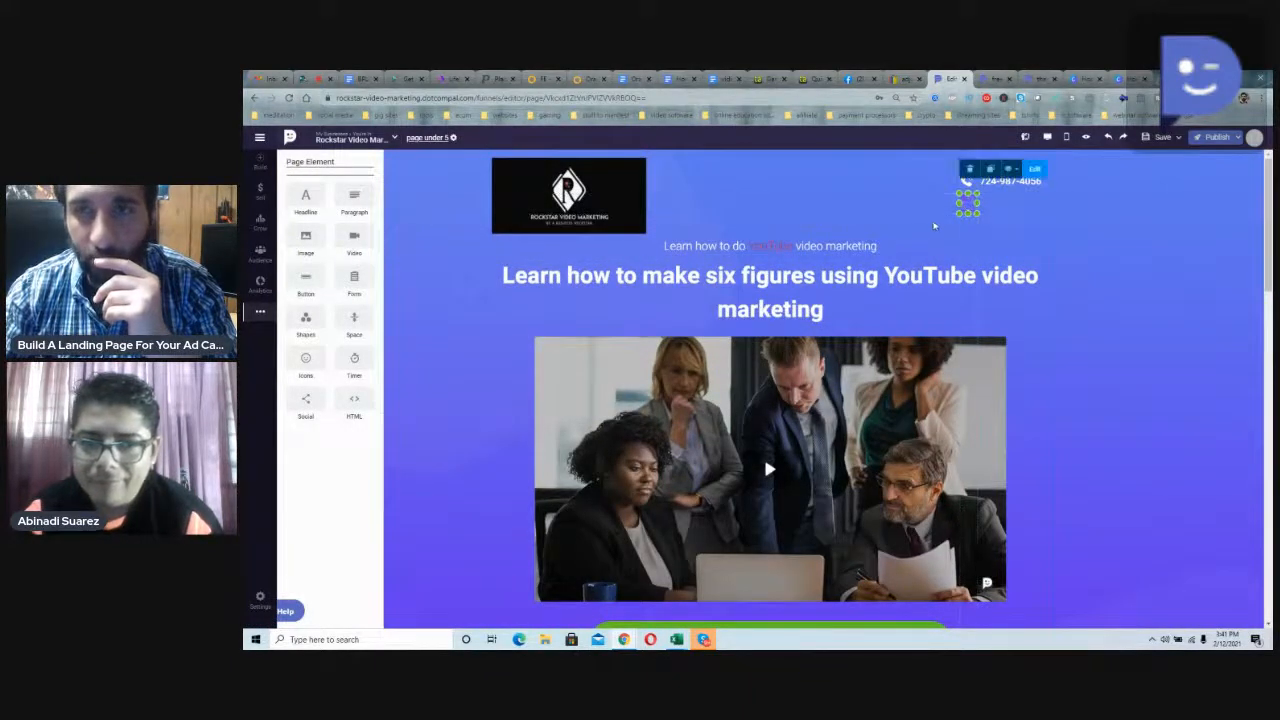
{"action": "left_click", "coordinate": [1030, 170]}
{"action": "left_click", "coordinate": [968, 170]}
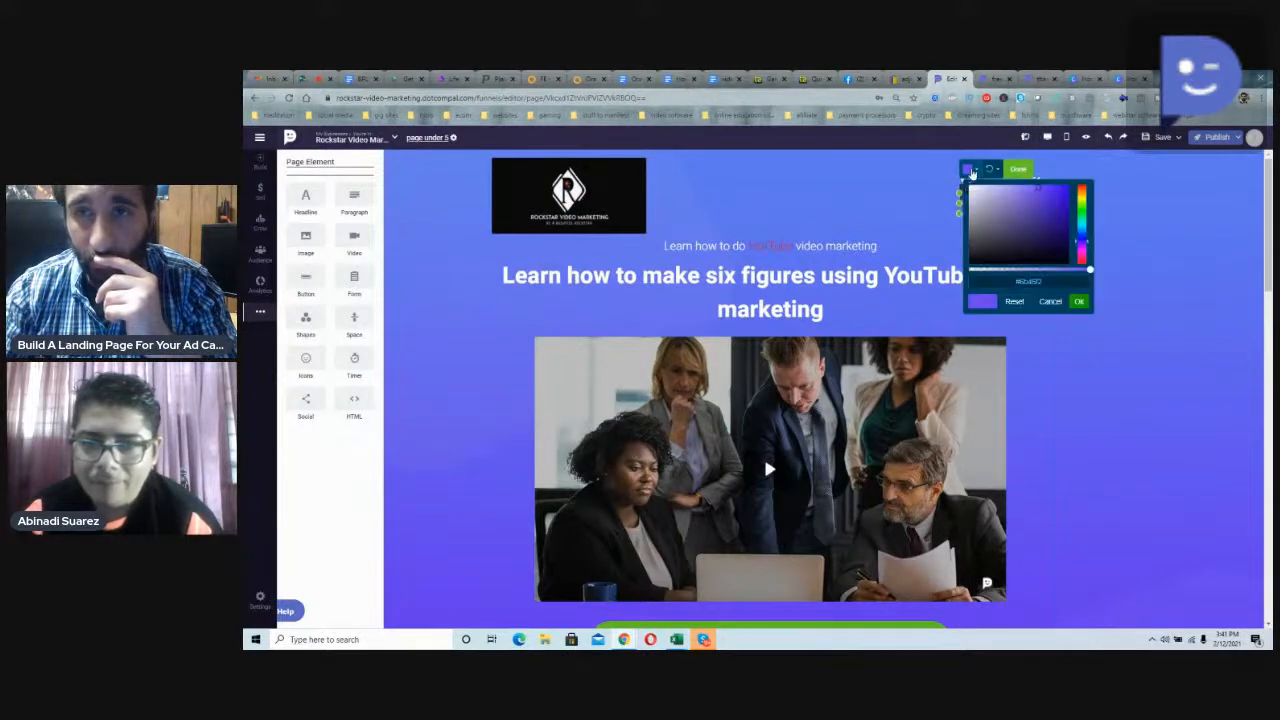
{"action": "left_click_drag", "start_coordinate": [985, 204], "coordinate": [968, 185]}
{"action": "left_click", "coordinate": [1078, 304]}
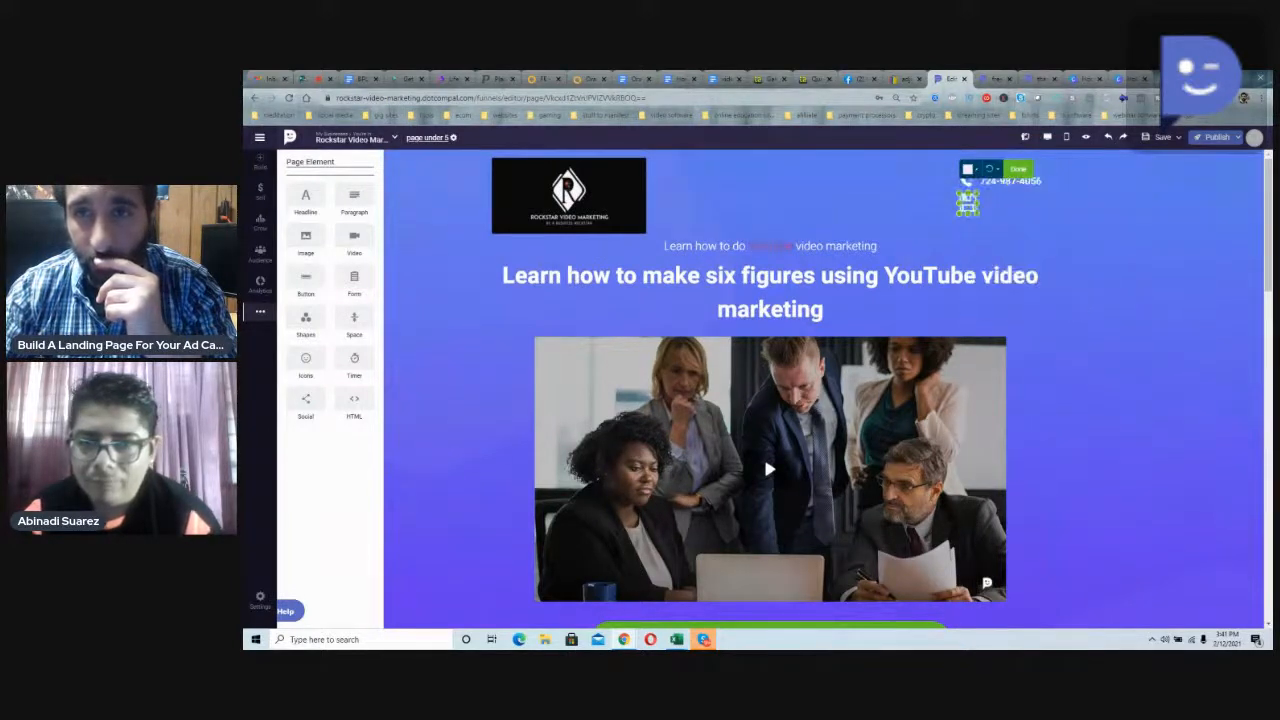
{"action": "left_click", "coordinate": [968, 184]}
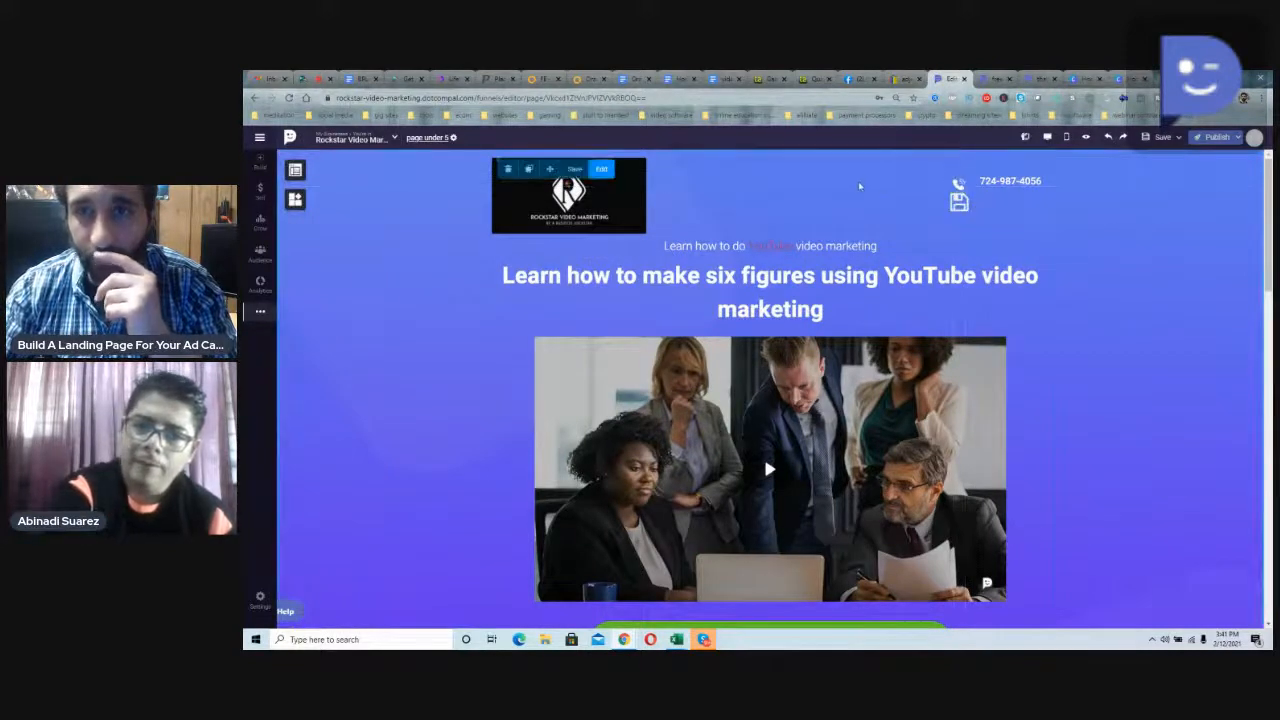
Step: Add a headline element below the header phone number and enter the contact's e-mail address as its text
{"action": "left_click", "coordinate": [295, 170]}
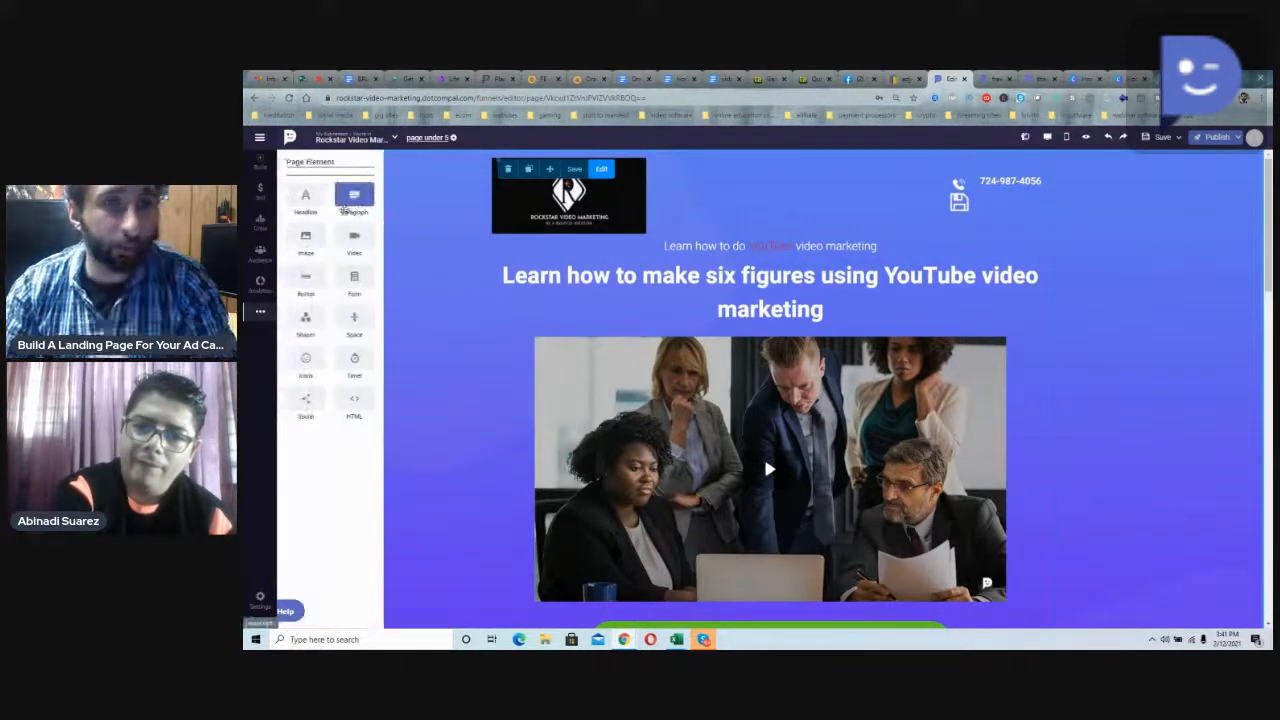
{"action": "left_click_drag", "start_coordinate": [308, 197], "coordinate": [1000, 238]}
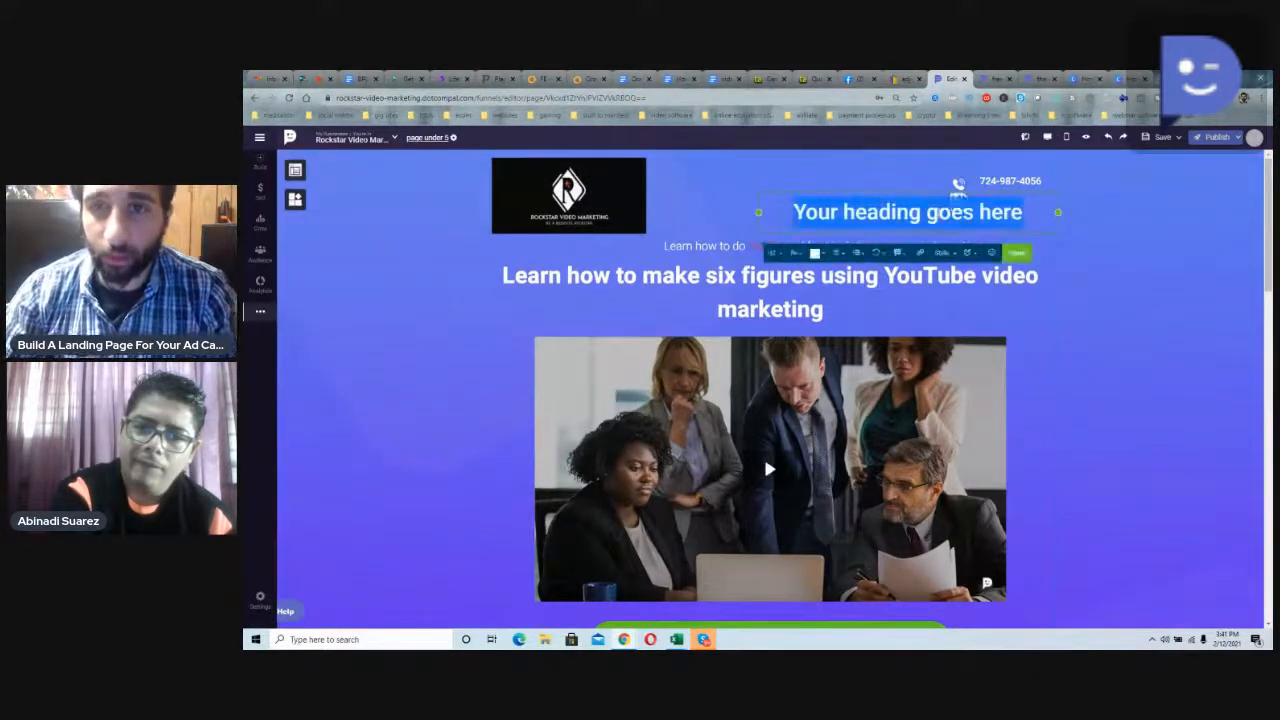
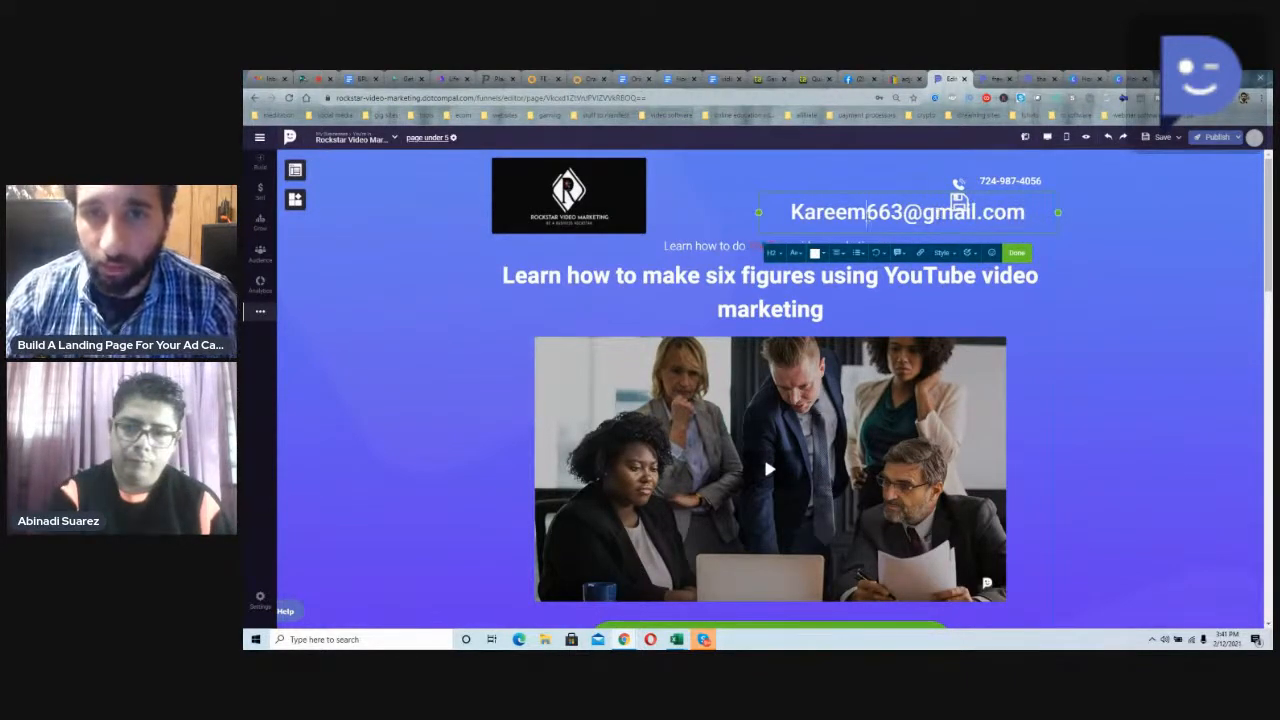
Step: Reduce the e-mail headline's font size to 18 and nudge the text slightly upward beneath the phone number
{"action": "left_click_drag", "start_coordinate": [790, 212], "coordinate": [1026, 212]}
{"action": "left_click", "coordinate": [772, 252]}
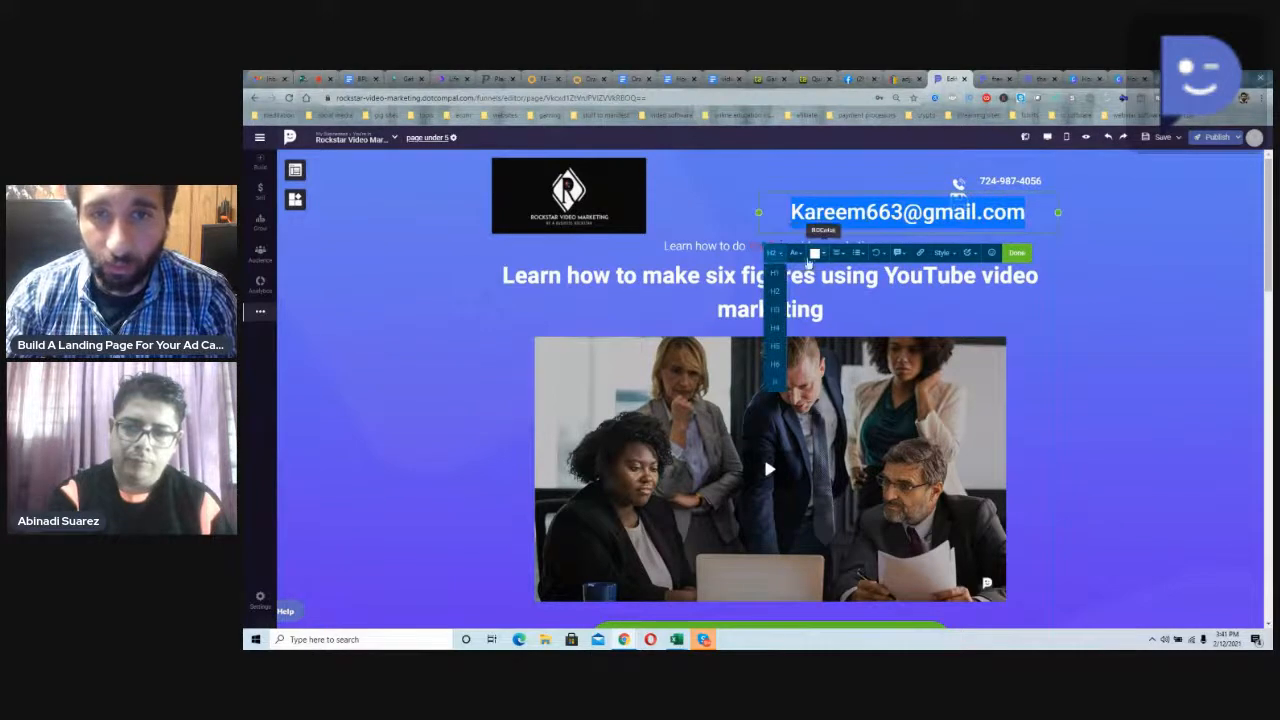
{"action": "left_click", "coordinate": [796, 252]}
{"action": "left_click_drag", "start_coordinate": [855, 304], "coordinate": [843, 304]}
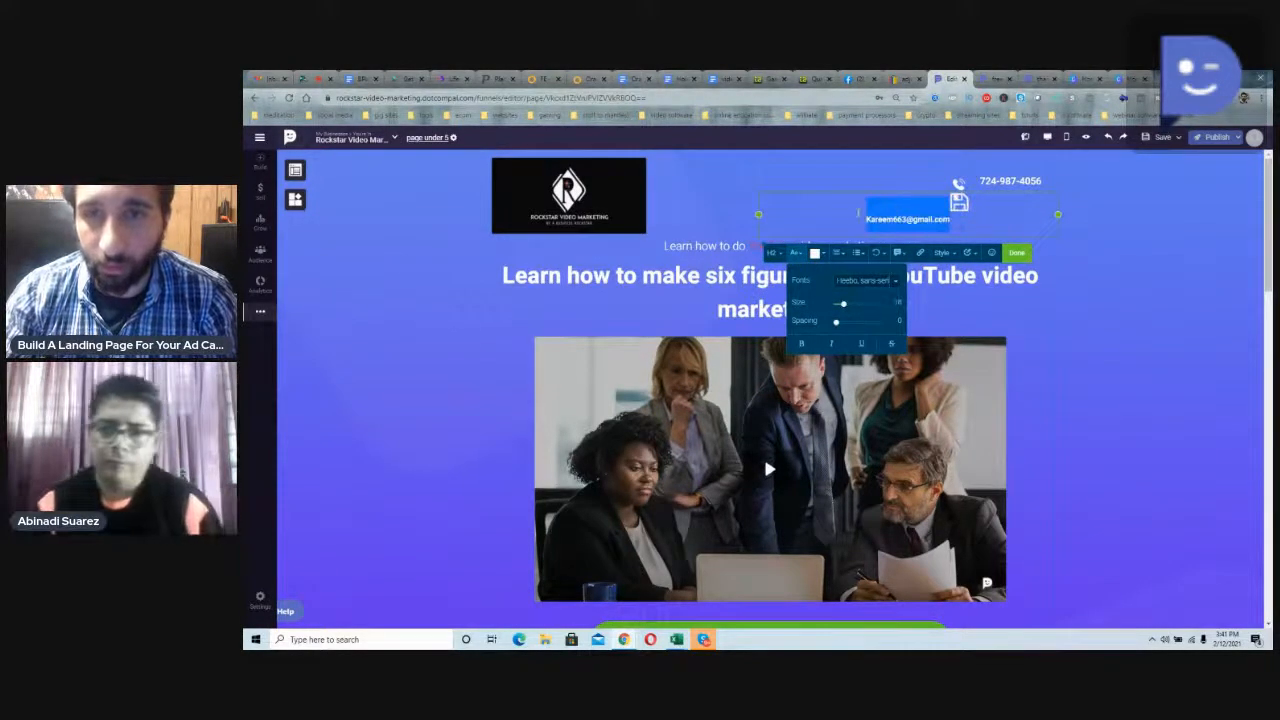
{"action": "left_click", "coordinate": [883, 218]}
{"action": "left_click", "coordinate": [567, 184]}
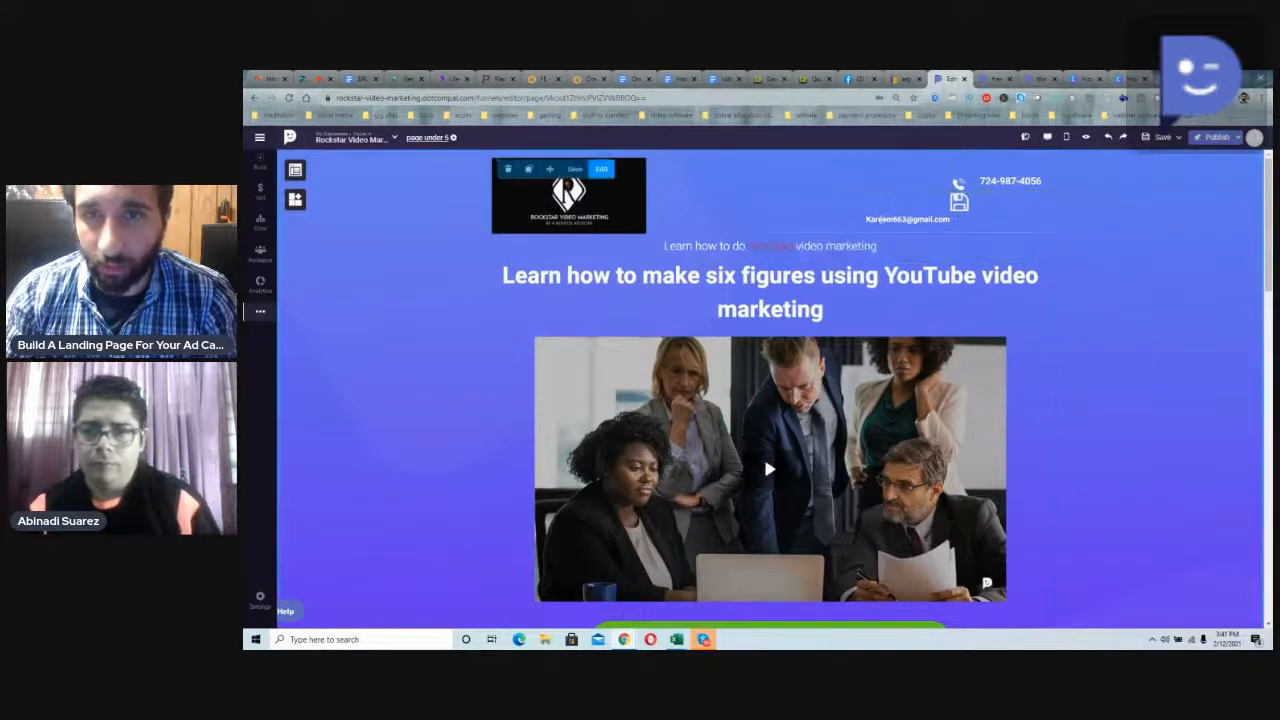
{"action": "left_click", "coordinate": [946, 231]}
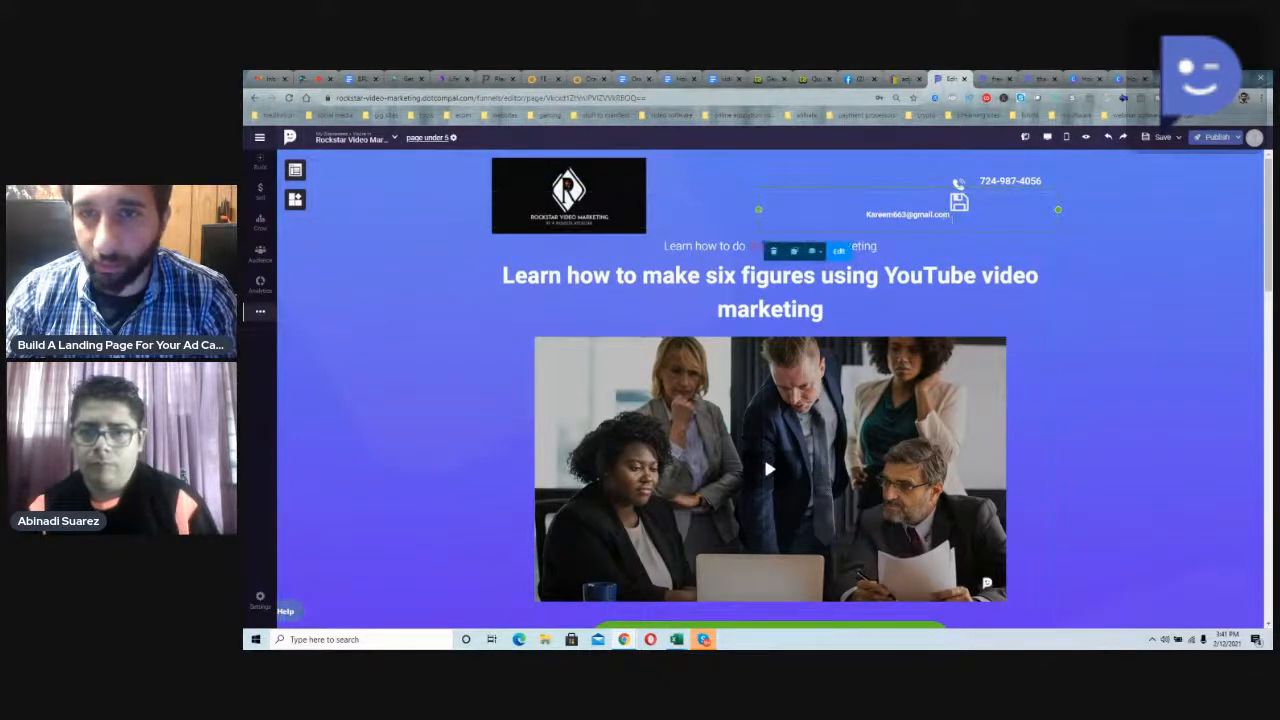
{"action": "left_click", "coordinate": [786, 171]}
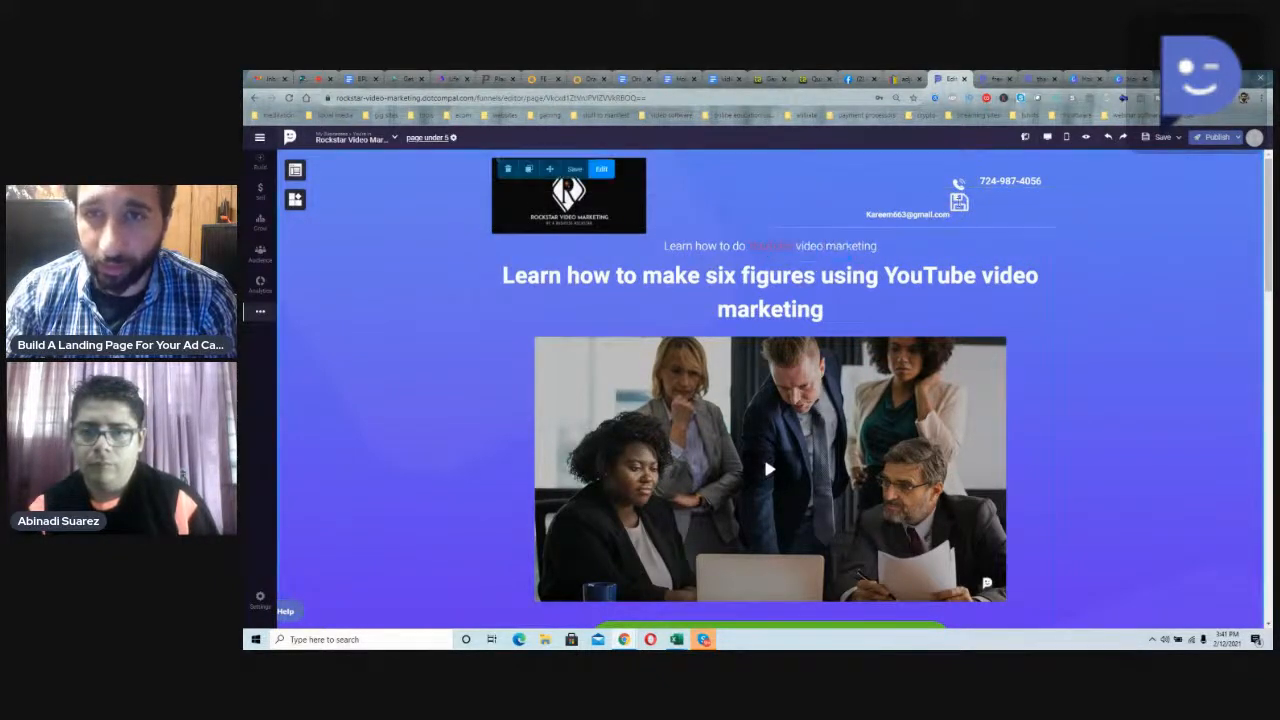
Step: Shift the header's phone icon, phone number and floppy disk icon closer to the logo, and align the narrowed e-mail headline beside its icon
{"action": "left_click", "coordinate": [960, 187]}
{"action": "left_click_drag", "start_coordinate": [961, 188], "coordinate": [884, 185]}
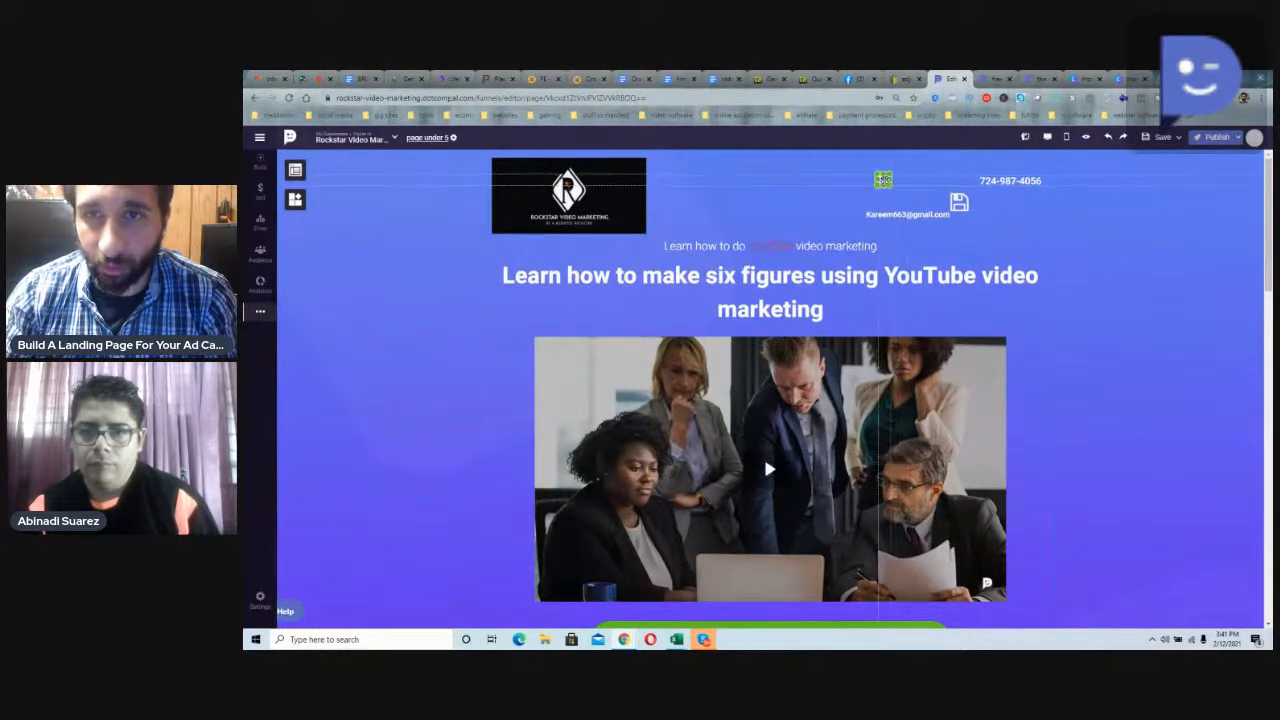
{"action": "left_click_drag", "start_coordinate": [1006, 182], "coordinate": [882, 203]}
{"action": "left_click", "coordinate": [958, 201]}
{"action": "left_click", "coordinate": [914, 258]}
{"action": "left_click_drag", "start_coordinate": [942, 259], "coordinate": [942, 204]}
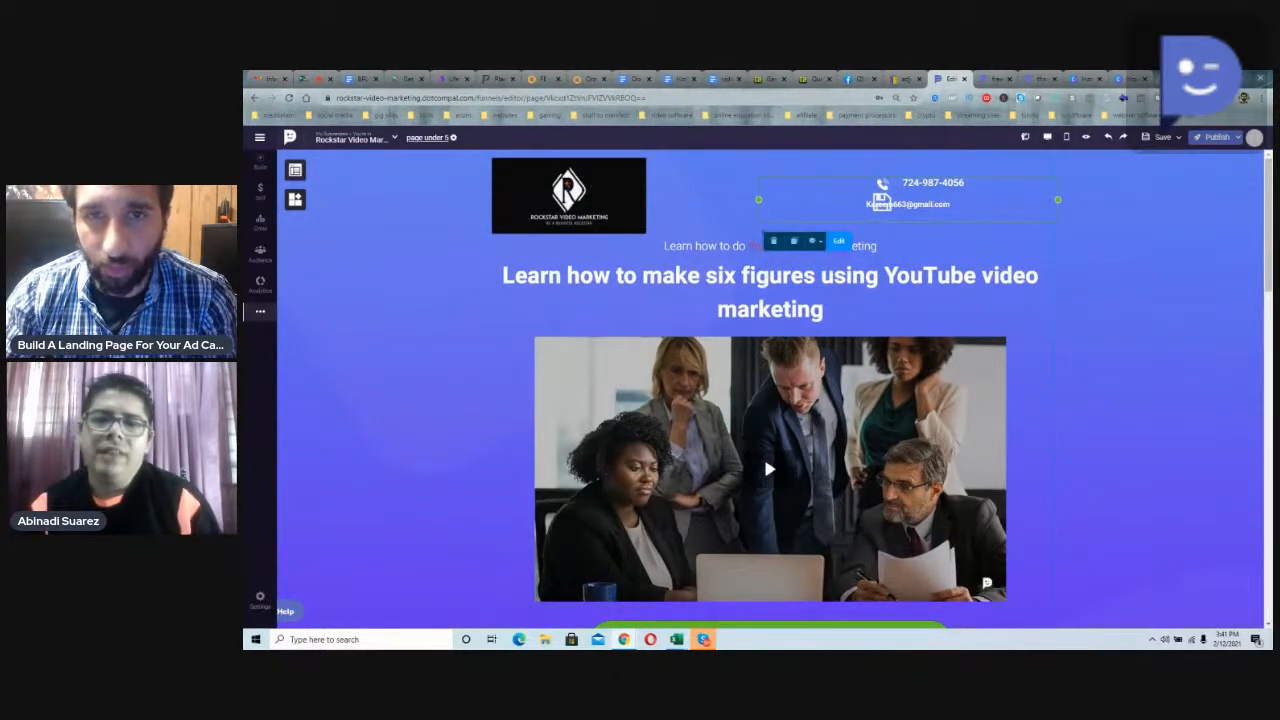
{"action": "left_click_drag", "start_coordinate": [760, 199], "coordinate": [825, 202]}
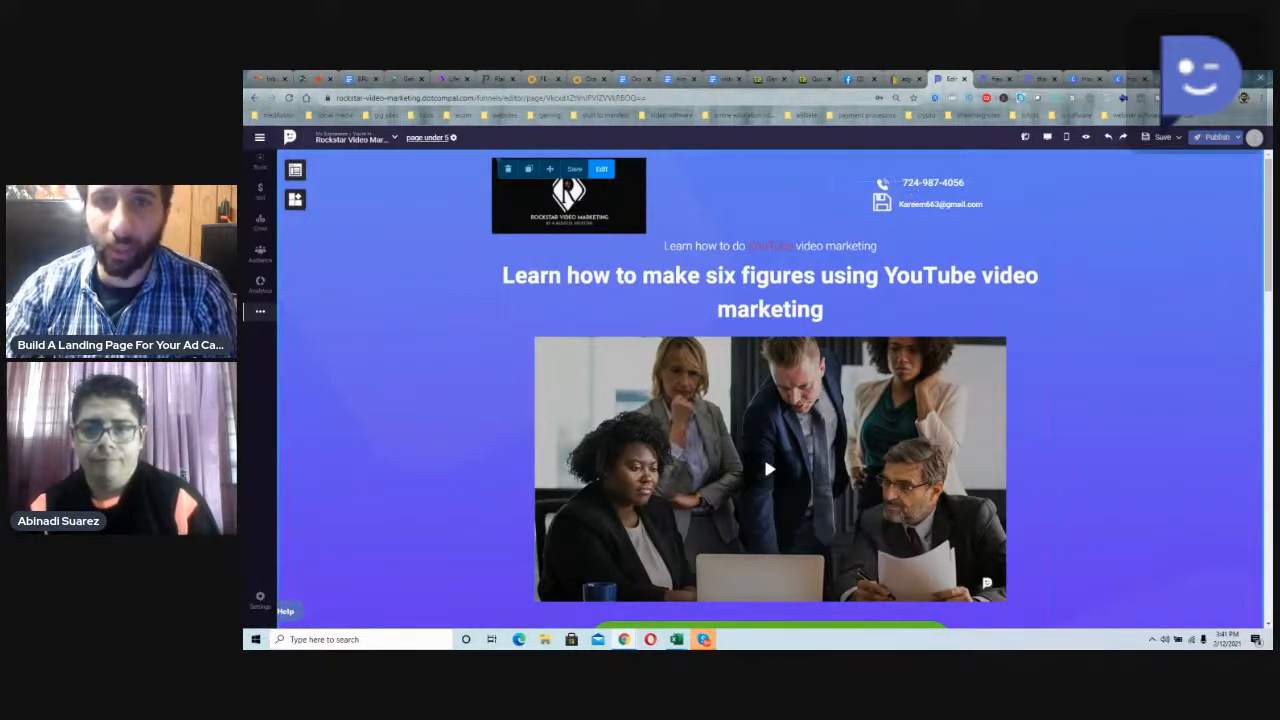
Step: Delete the business team image with the play symbol beneath the main headline
{"action": "scroll", "coordinate": [869, 288], "scroll_direction": "down", "scroll_amount": 3}
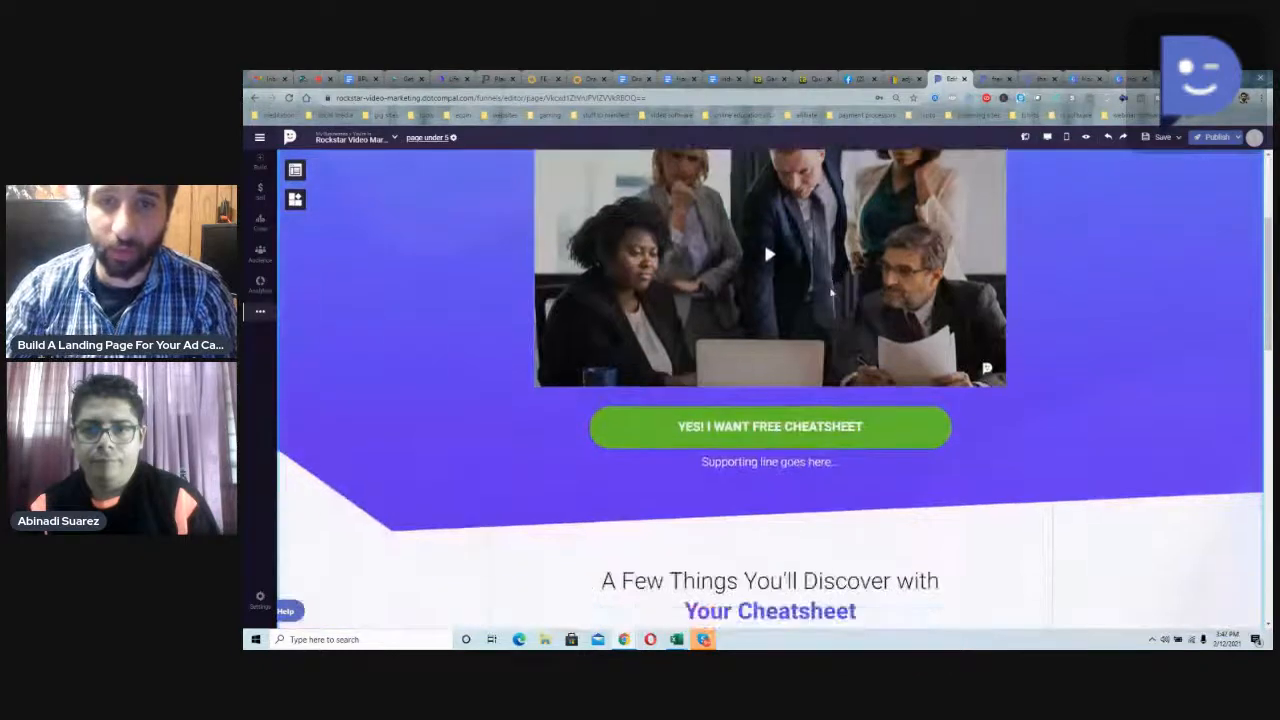
{"action": "scroll", "coordinate": [831, 293], "scroll_direction": "up", "scroll_amount": 2}
{"action": "scroll", "coordinate": [831, 293], "scroll_direction": "down", "scroll_amount": 1}
{"action": "left_click", "coordinate": [829, 293]}
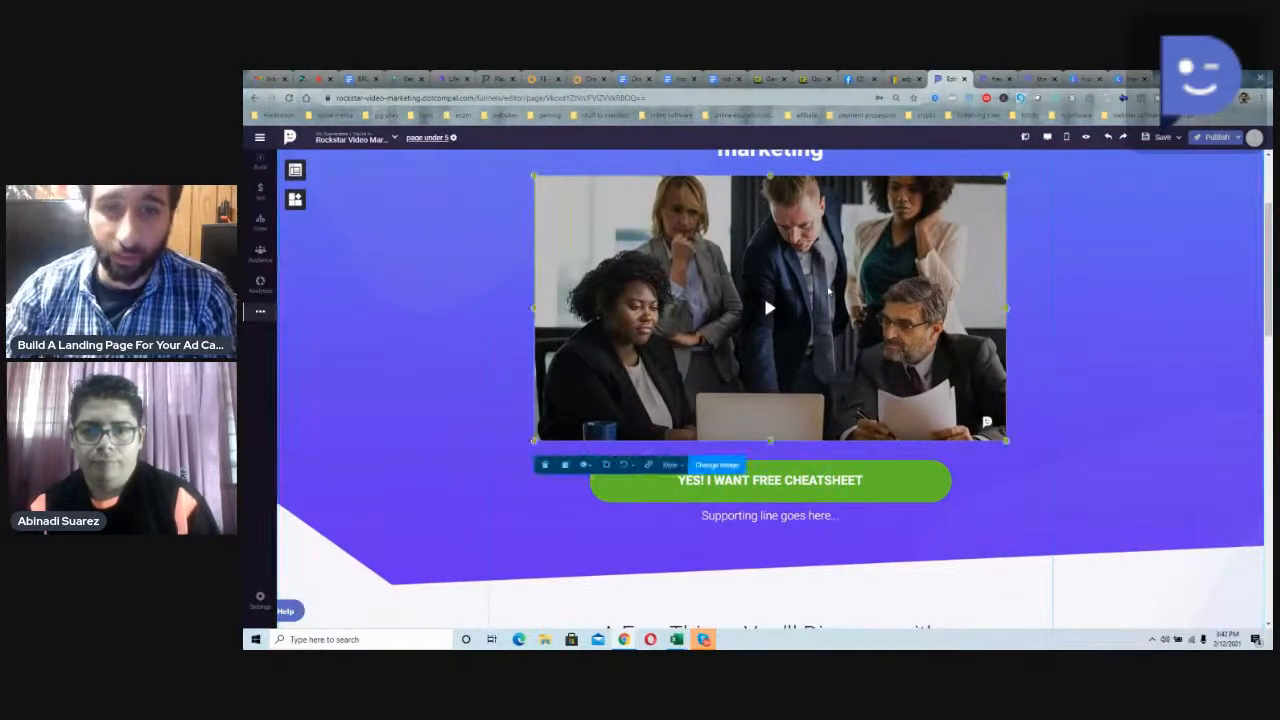
{"action": "left_click", "coordinate": [720, 473]}
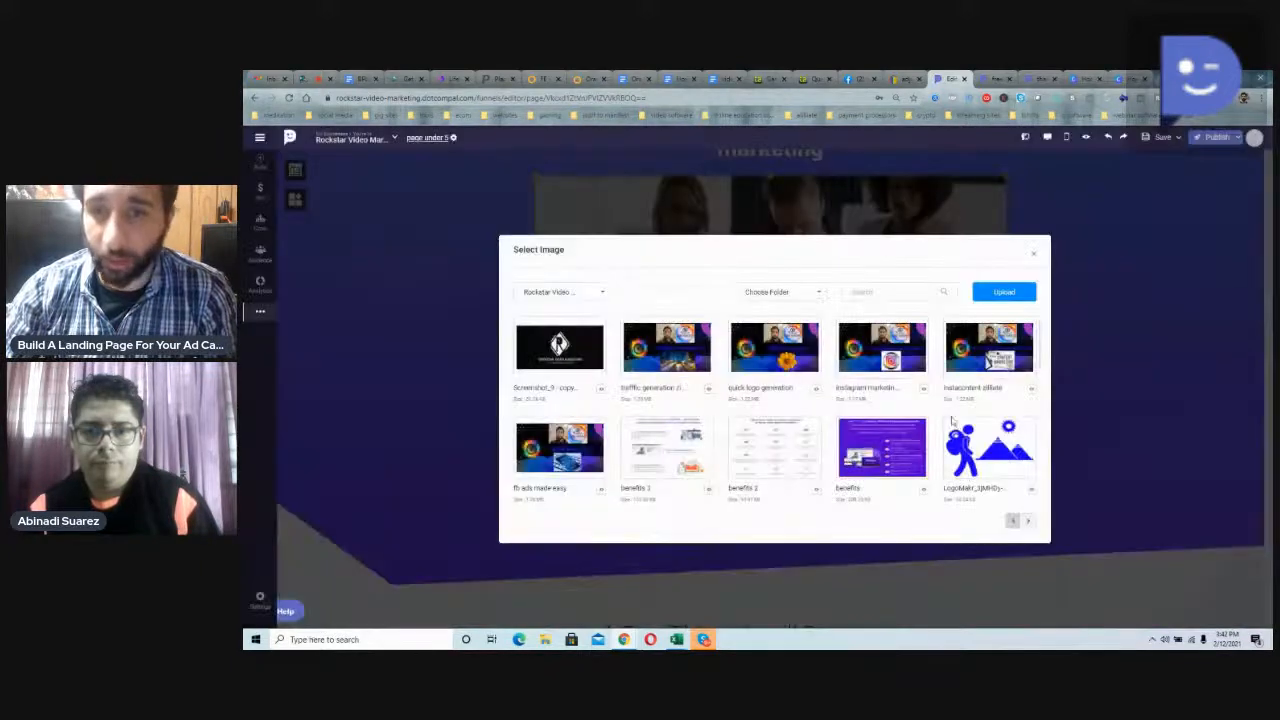
{"action": "left_click", "coordinate": [1034, 259]}
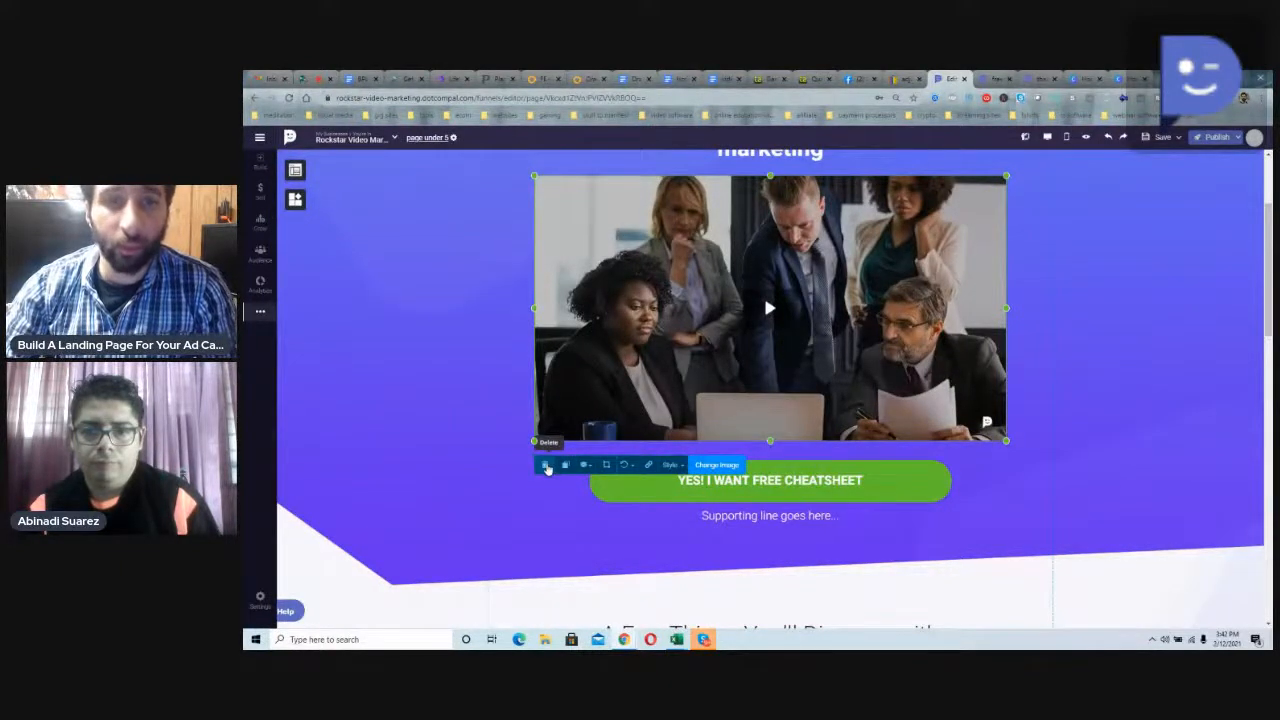
{"action": "left_click", "coordinate": [546, 467]}
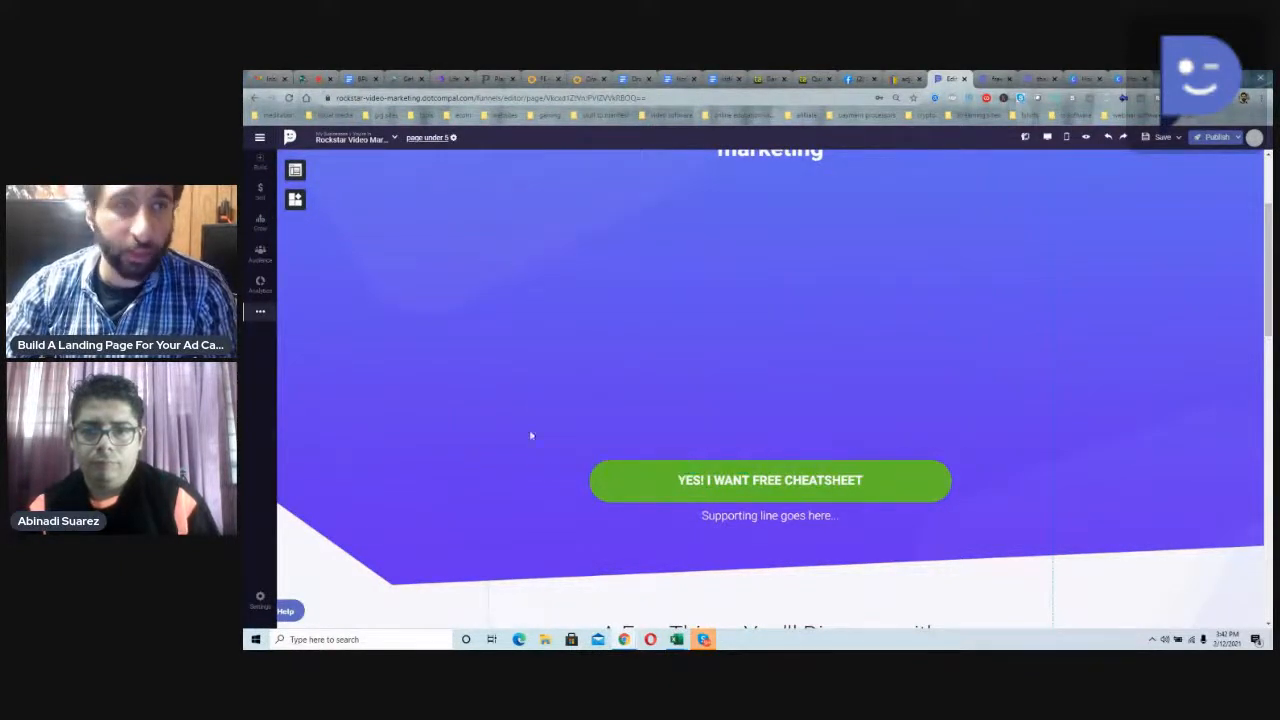
Step: Add a video element in the empty space above the green button, using the zoom_1 video from MyDrive
{"action": "left_click", "coordinate": [296, 172]}
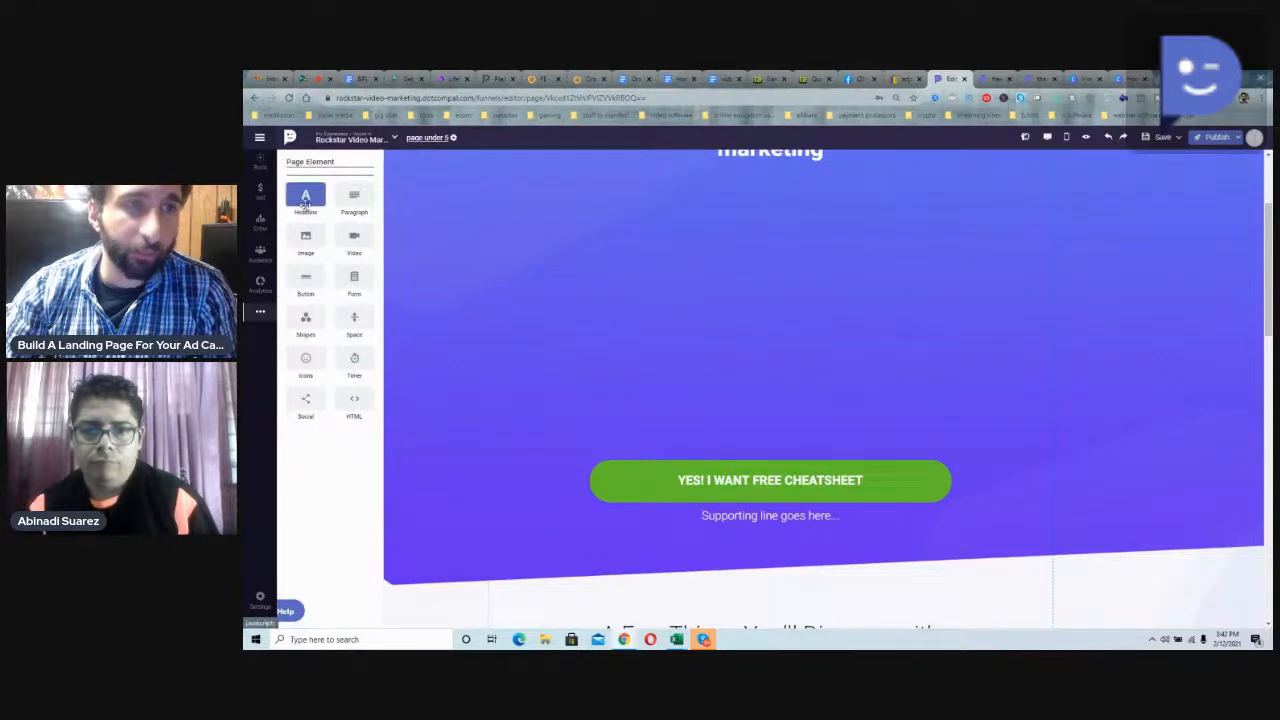
{"action": "left_click_drag", "start_coordinate": [354, 237], "coordinate": [771, 302]}
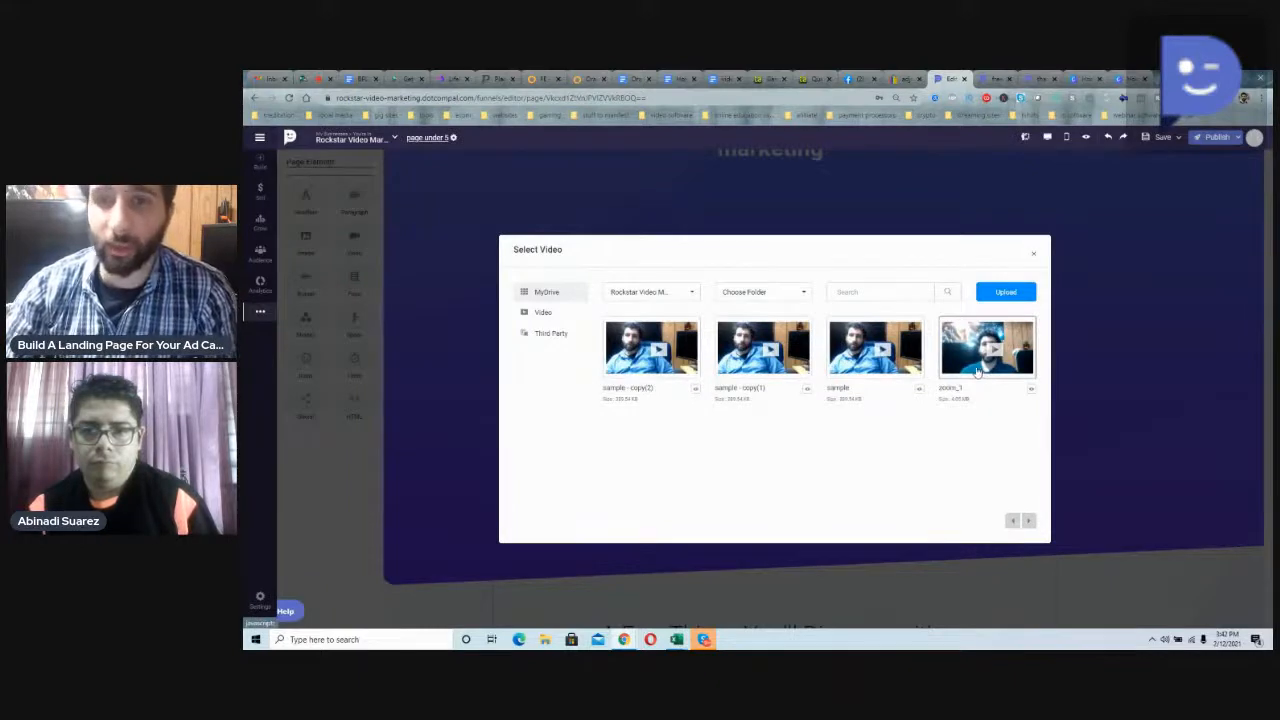
{"action": "left_click", "coordinate": [978, 370]}
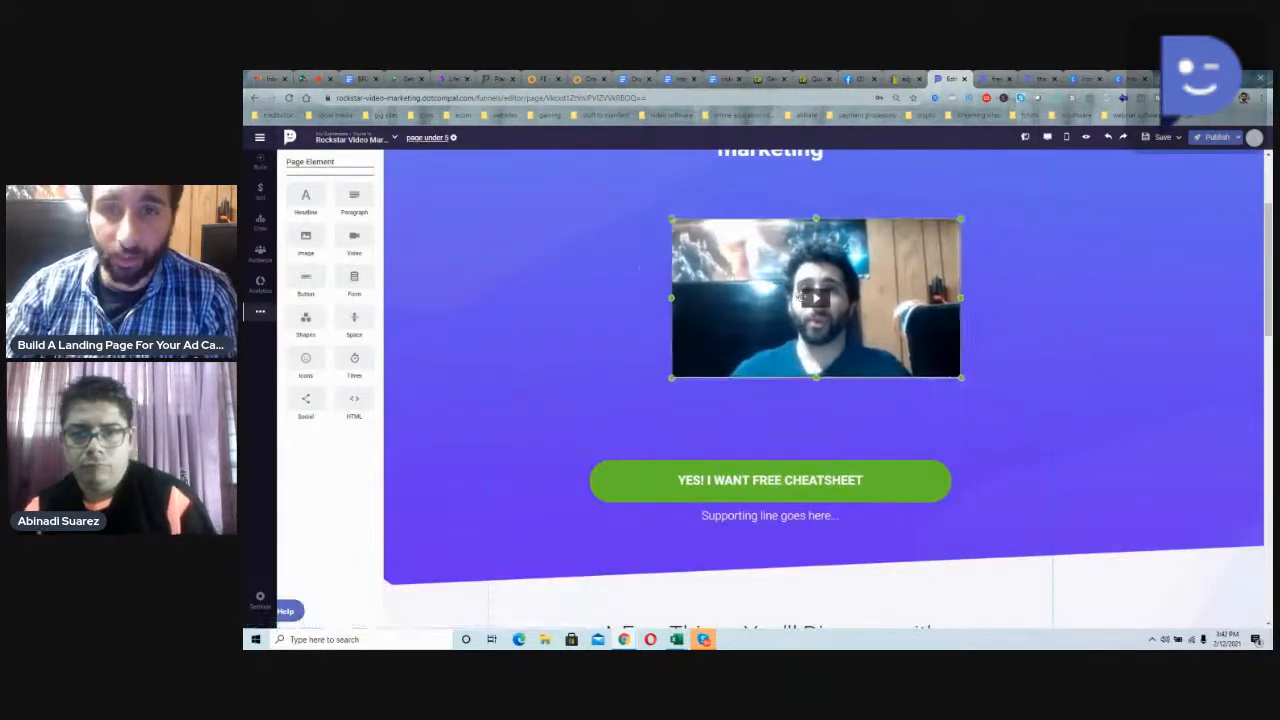
Step: Enlarge the new video and position it roughly centred between the main headline and the green button
{"action": "left_click_drag", "start_coordinate": [906, 348], "coordinate": [1004, 420]}
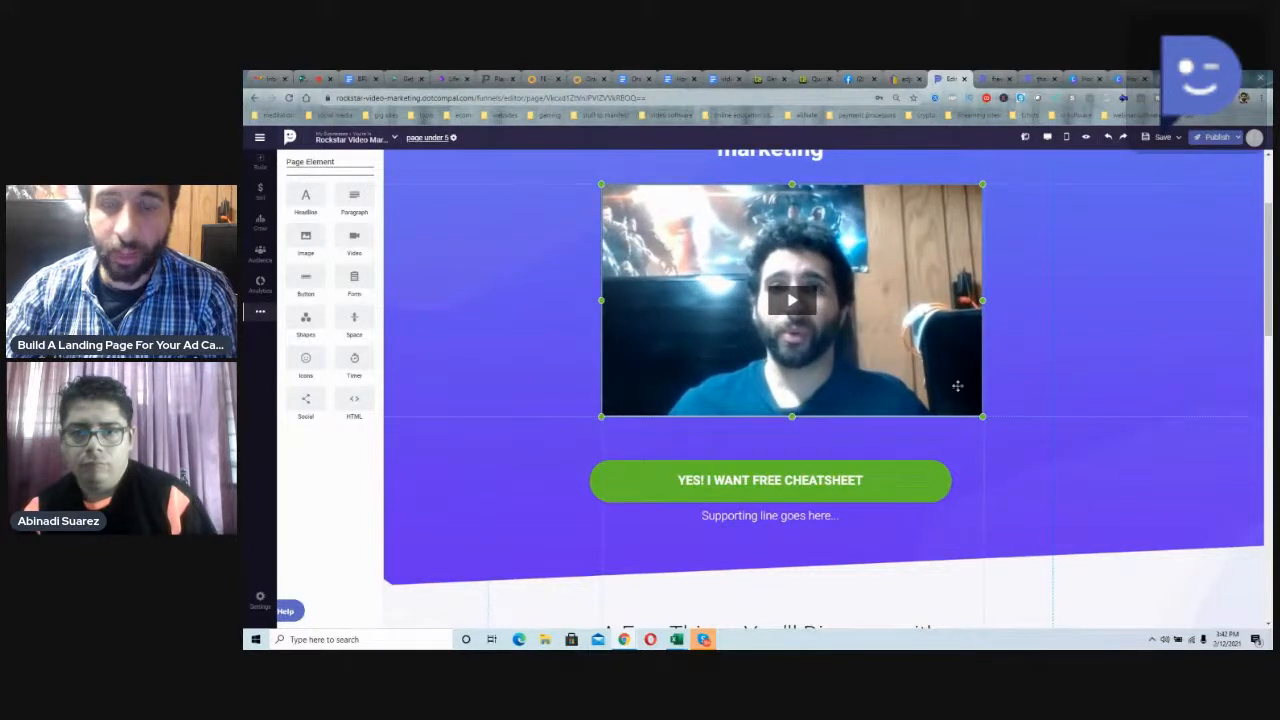
{"action": "scroll", "coordinate": [950, 436], "scroll_direction": "up", "scroll_amount": 1}
{"action": "left_click_drag", "start_coordinate": [886, 458], "coordinate": [845, 450]}
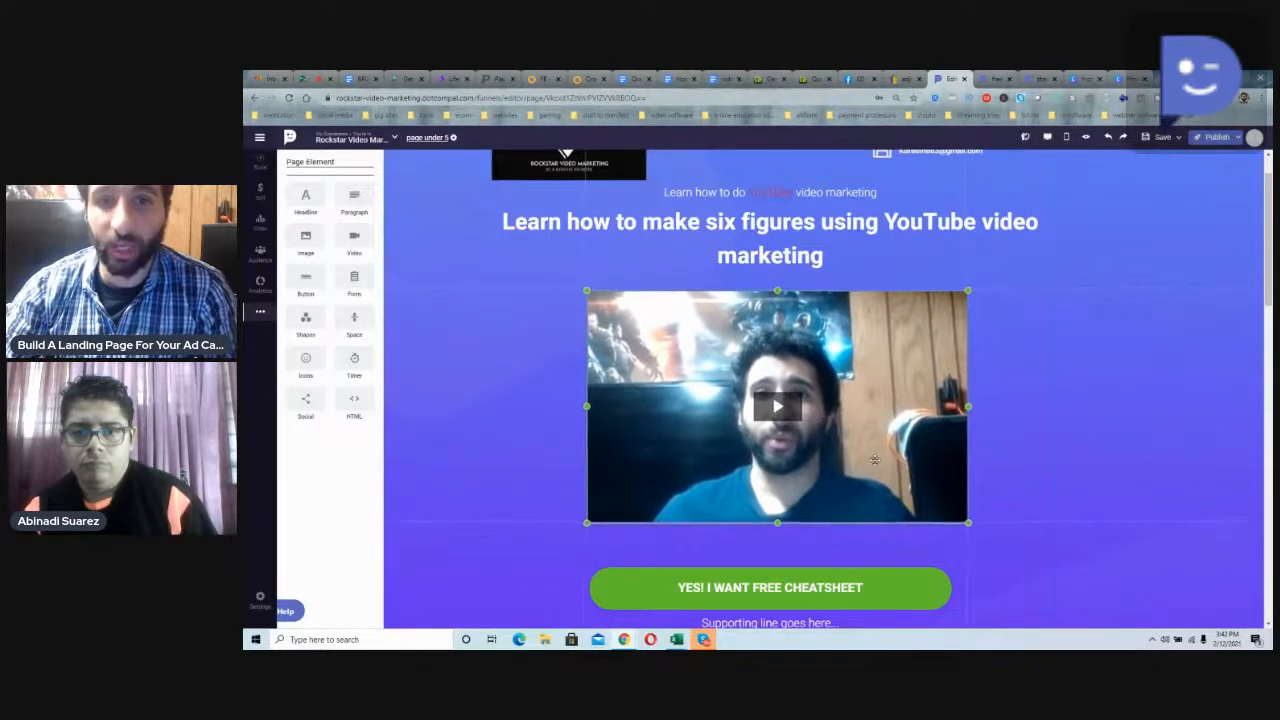
{"action": "left_click", "coordinate": [556, 373]}
Step: Change the text of the green button below the video to "GET YOUR FREE VIDEO COURSE!!!"
{"action": "scroll", "coordinate": [556, 370], "scroll_direction": "down", "scroll_amount": 2}
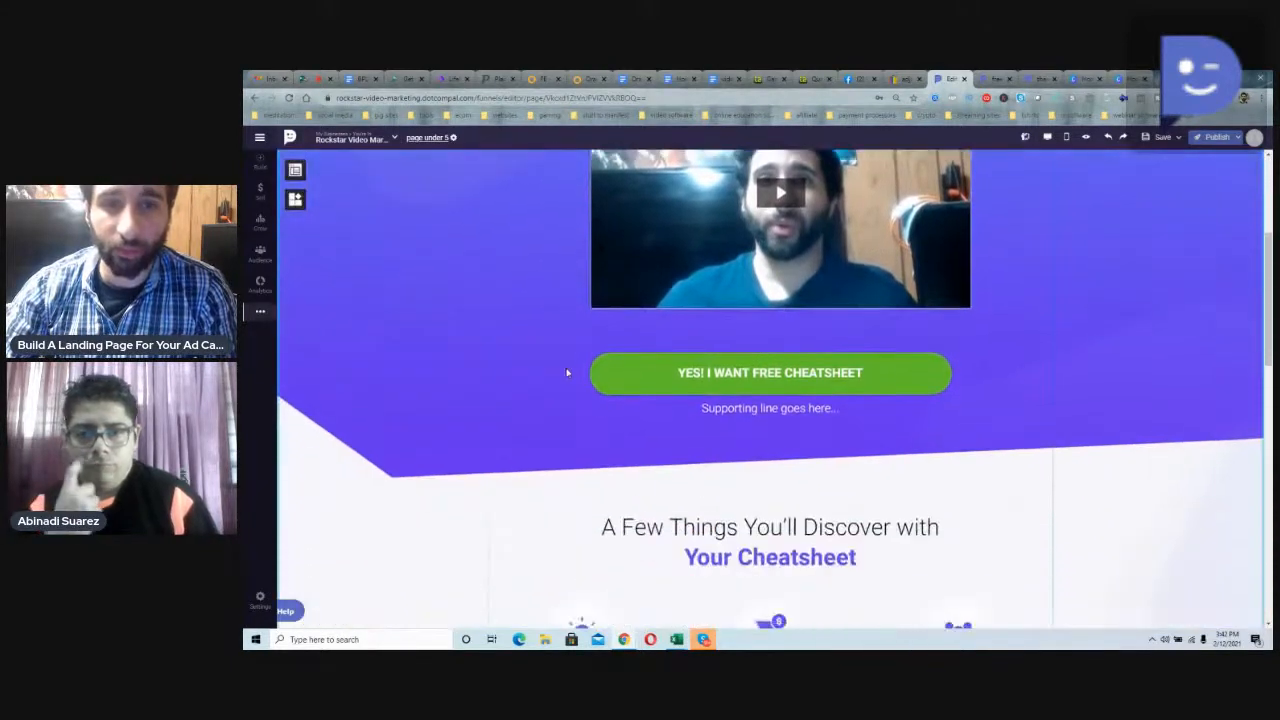
{"action": "left_click", "coordinate": [775, 380]}
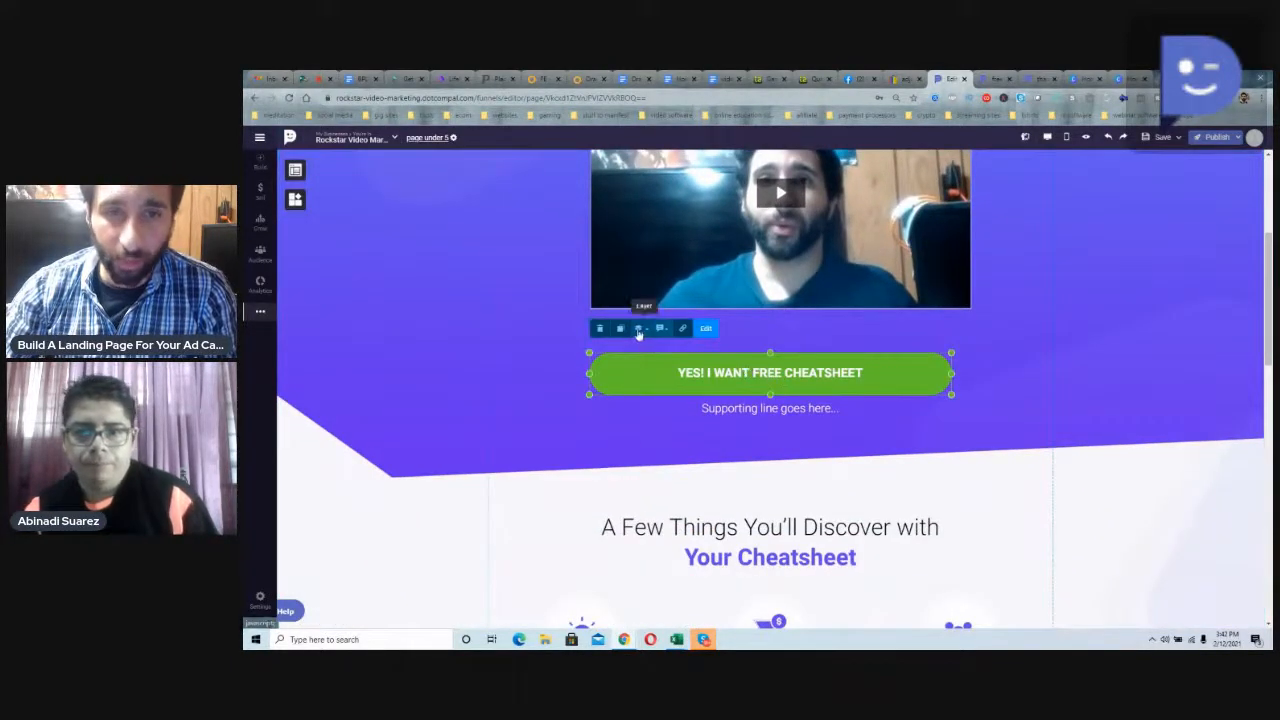
{"action": "mouse_move", "coordinate": [666, 343]}
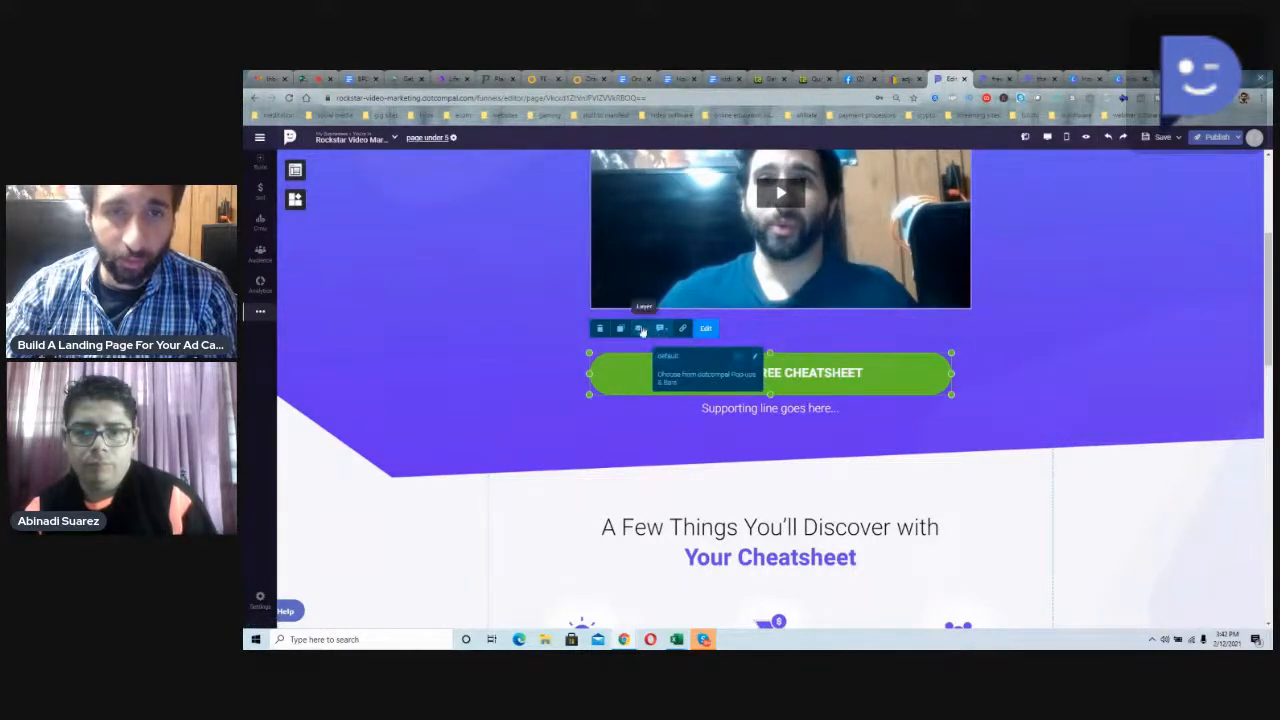
{"action": "double_click", "coordinate": [806, 381]}
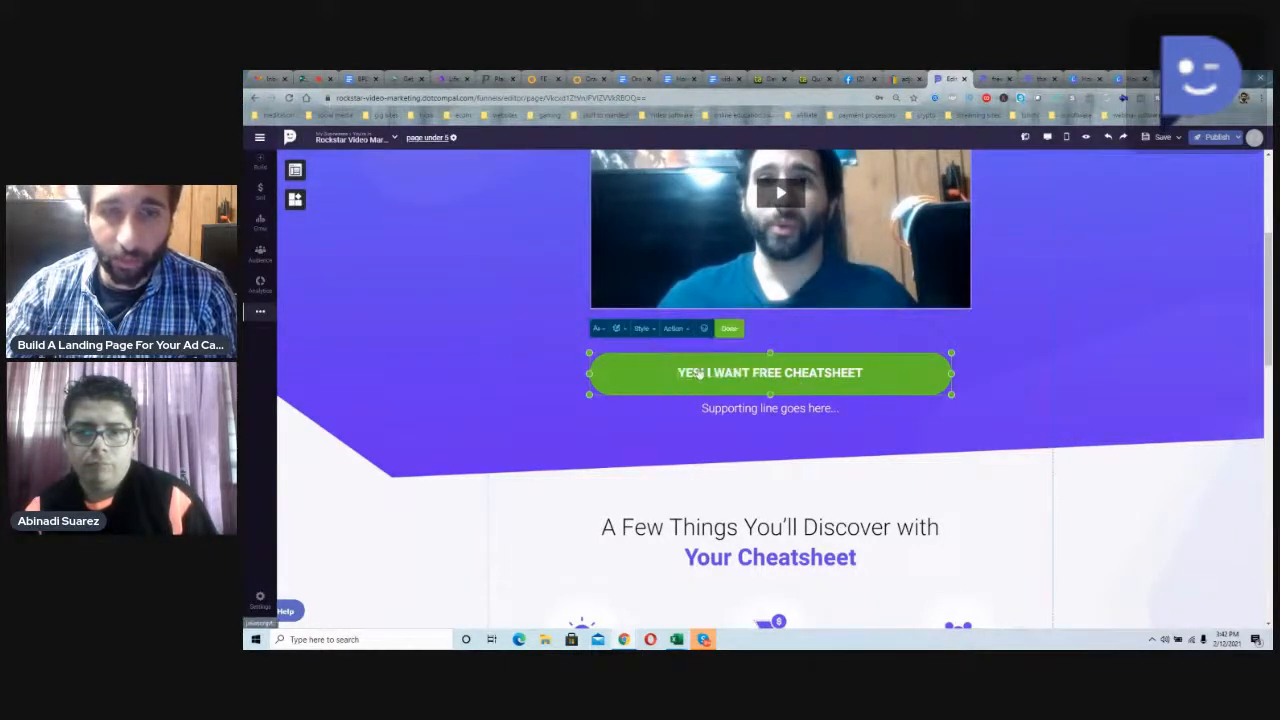
{"action": "left_click_drag", "start_coordinate": [680, 373], "coordinate": [862, 373]}
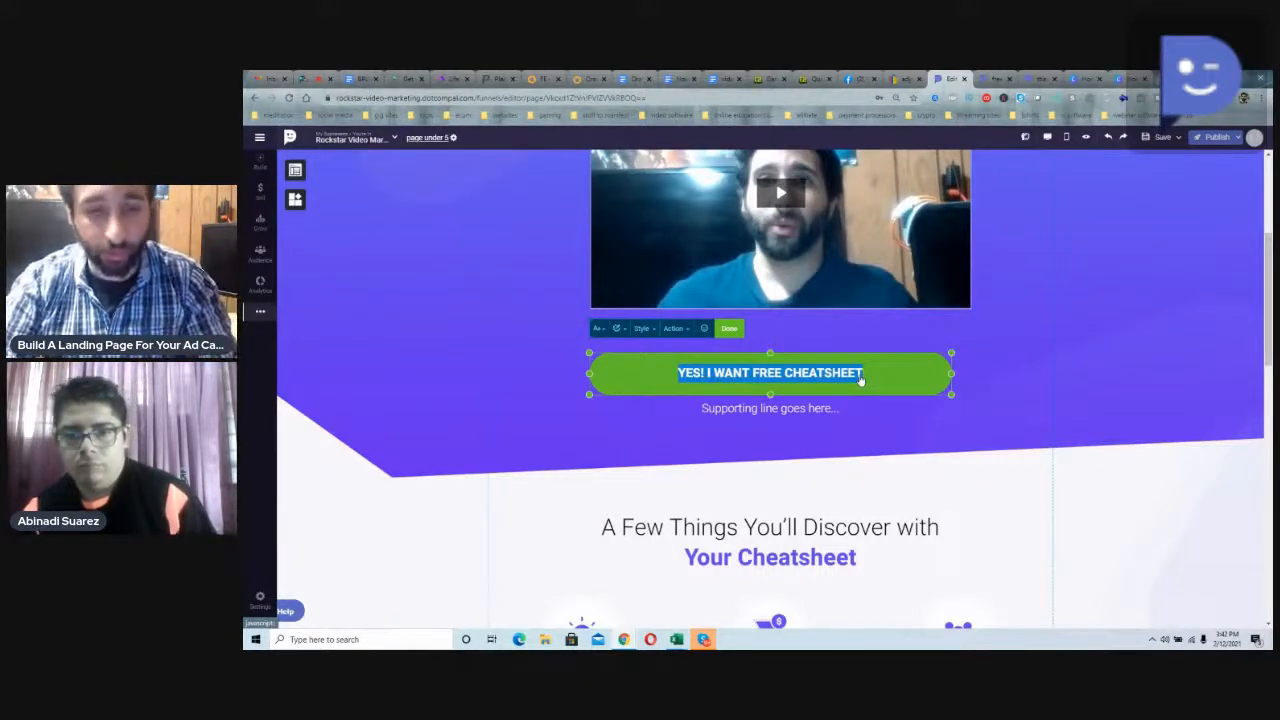
{"action": "type", "text": "GET YOUR FREE VIDEO COURSE!!!"}
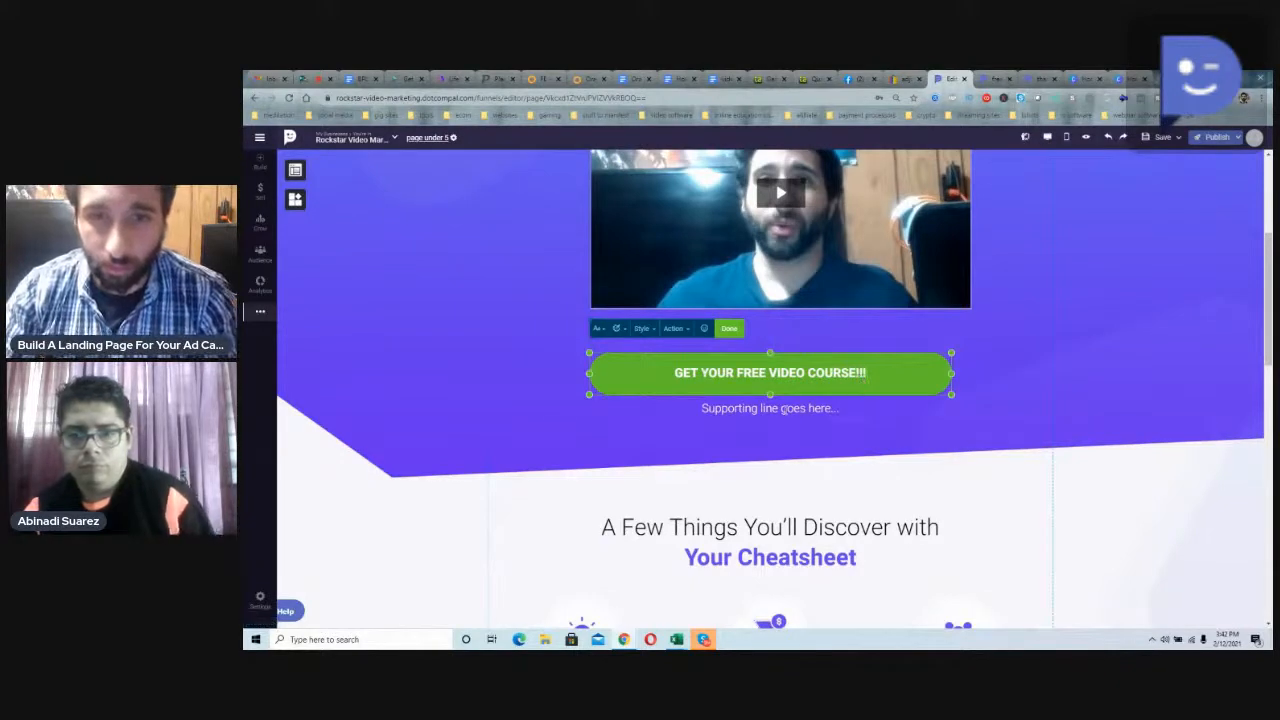
Step: Replace the supporting line under the green button with "Learn YouTube Marketing Step by Step", correcting the spelling of YouTube
{"action": "left_click", "coordinate": [785, 410]}
{"action": "type", "text": "Learn youtube marketing"}
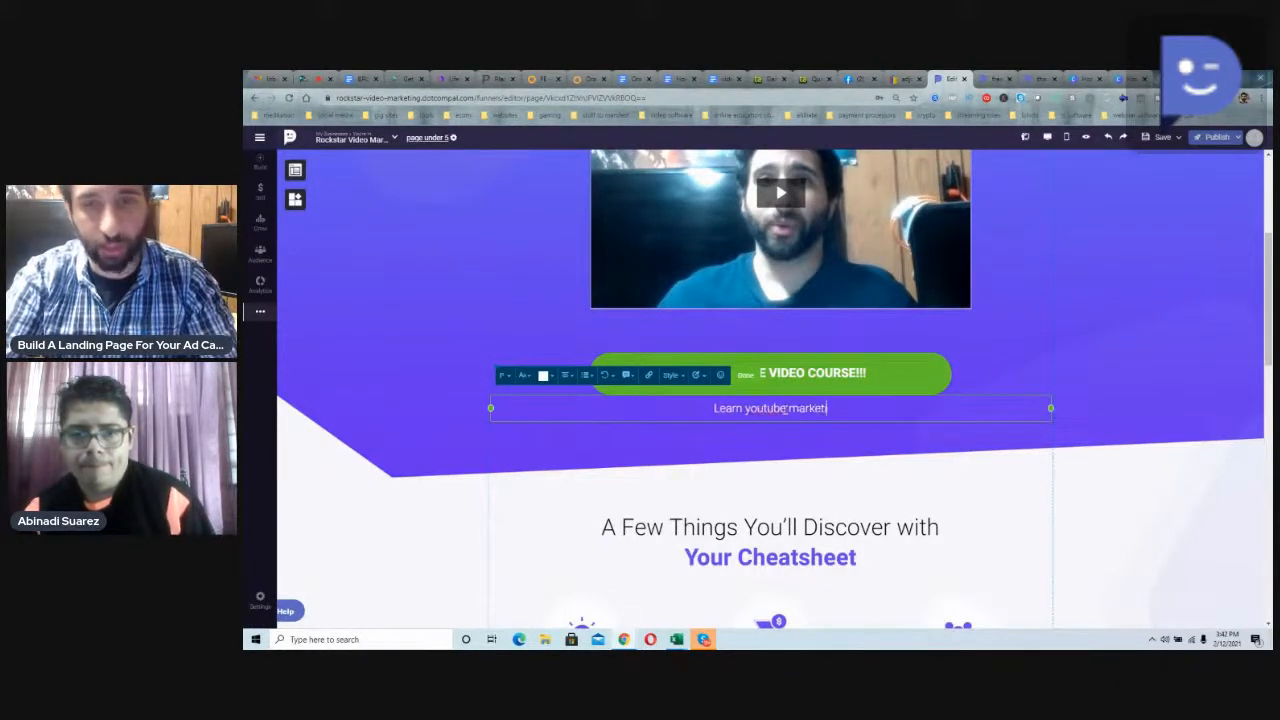
{"action": "key", "text": "BackSpace"}
{"action": "key", "text": "BackSpace"}
{"action": "key", "text": "BackSpace"}
{"action": "key", "text": "BackSpace"}
{"action": "key", "text": "BackSpace"}
{"action": "key", "text": "BackSpace"}
{"action": "key", "text": "BackSpace"}
{"action": "key", "text": "BackSpace"}
{"action": "key", "text": "BackSpace"}
{"action": "key", "text": "BackSpace"}
{"action": "key", "text": "BackSpace"}
{"action": "key", "text": "BackSpace"}
{"action": "key", "text": "BackSpace"}
{"action": "key", "text": "BackSpace"}
{"action": "key", "text": "BackSpace"}
{"action": "key", "text": "BackSpace"}
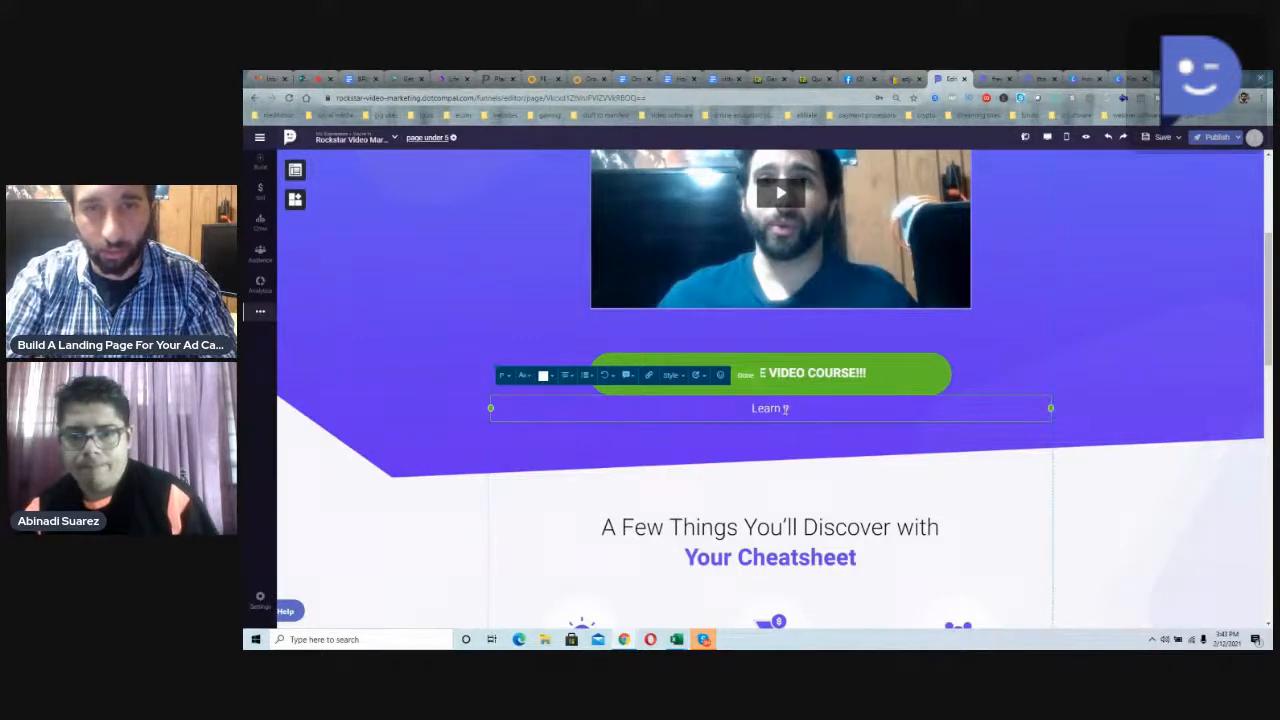
{"action": "type", "text": "youtube Marketingg"}
{"action": "key", "text": "BackSpace"}
{"action": "type", "text": "Step by Step"}
{"action": "right_click", "coordinate": [730, 408]}
{"action": "left_click", "coordinate": [760, 420]}
{"action": "left_click", "coordinate": [915, 366]}
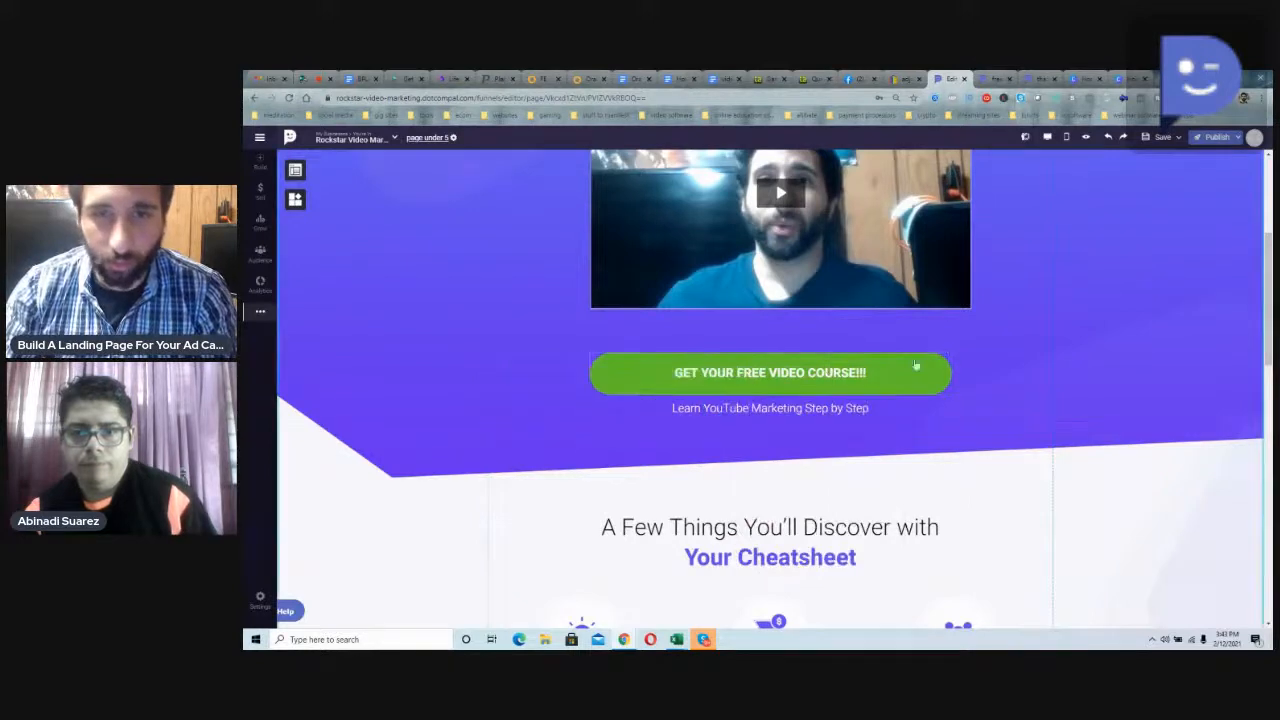
Step: Examine the green button's link types, including DotcomPal Page, Link To Section and File Download, without saving a link
{"action": "left_click", "coordinate": [915, 366]}
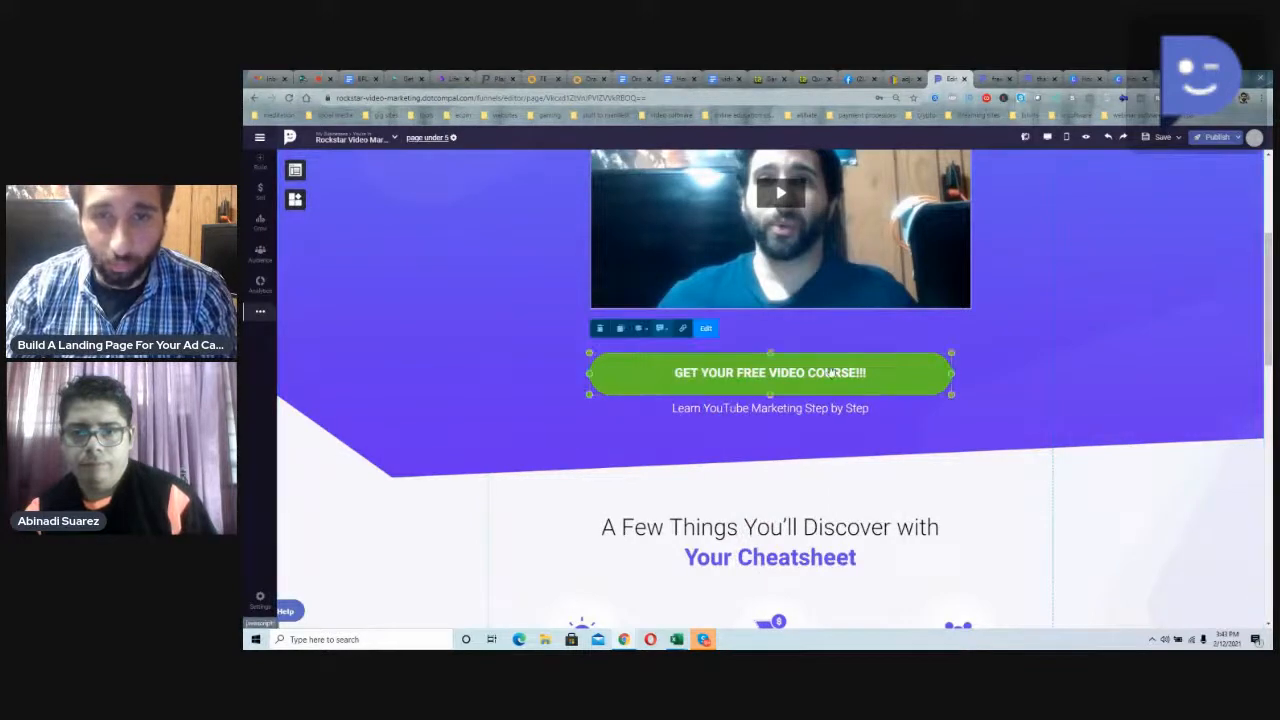
{"action": "left_click", "coordinate": [689, 328]}
{"action": "left_click", "coordinate": [752, 346]}
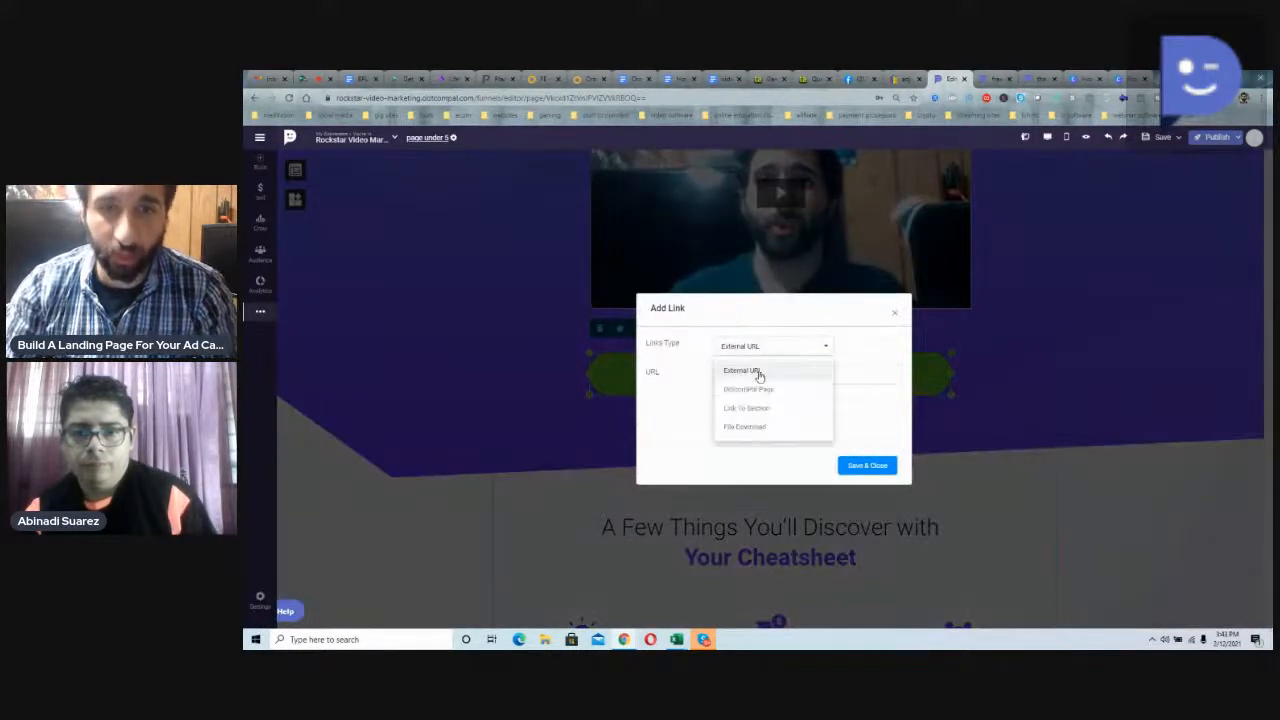
{"action": "left_click", "coordinate": [758, 389]}
{"action": "left_click", "coordinate": [758, 356]}
{"action": "left_click", "coordinate": [758, 356]}
{"action": "left_click", "coordinate": [757, 376]}
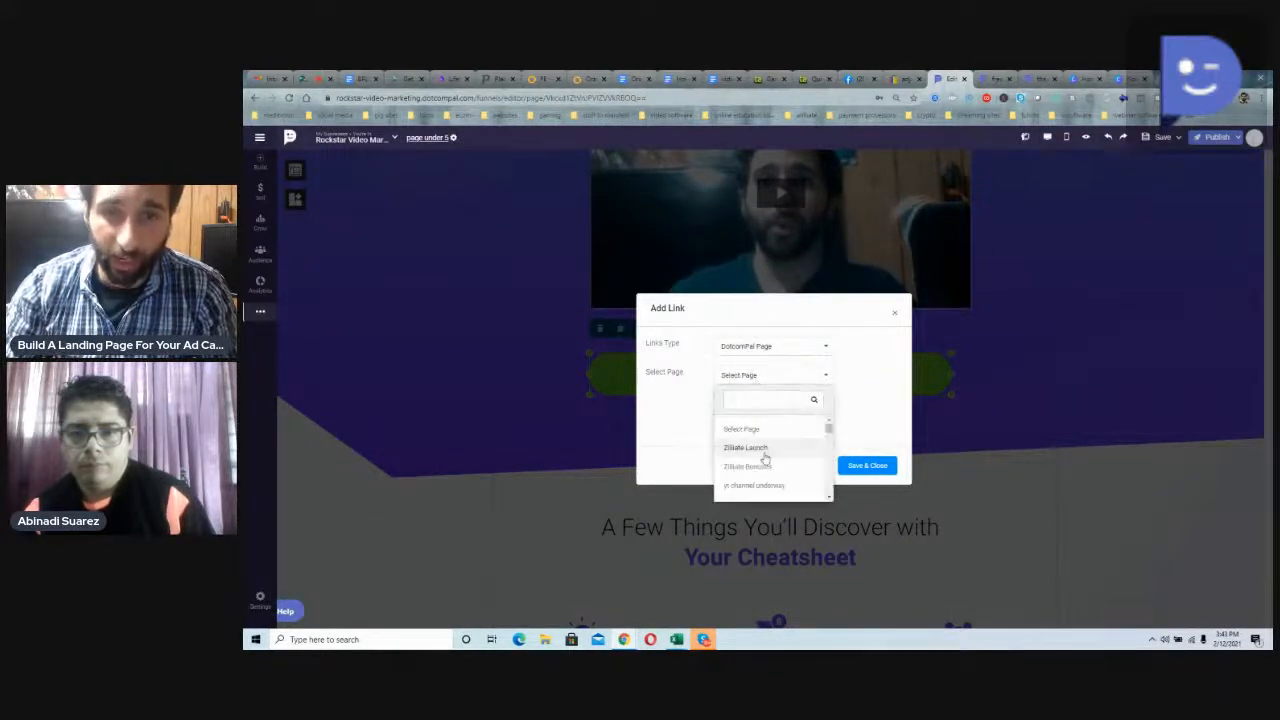
{"action": "left_click", "coordinate": [783, 357]}
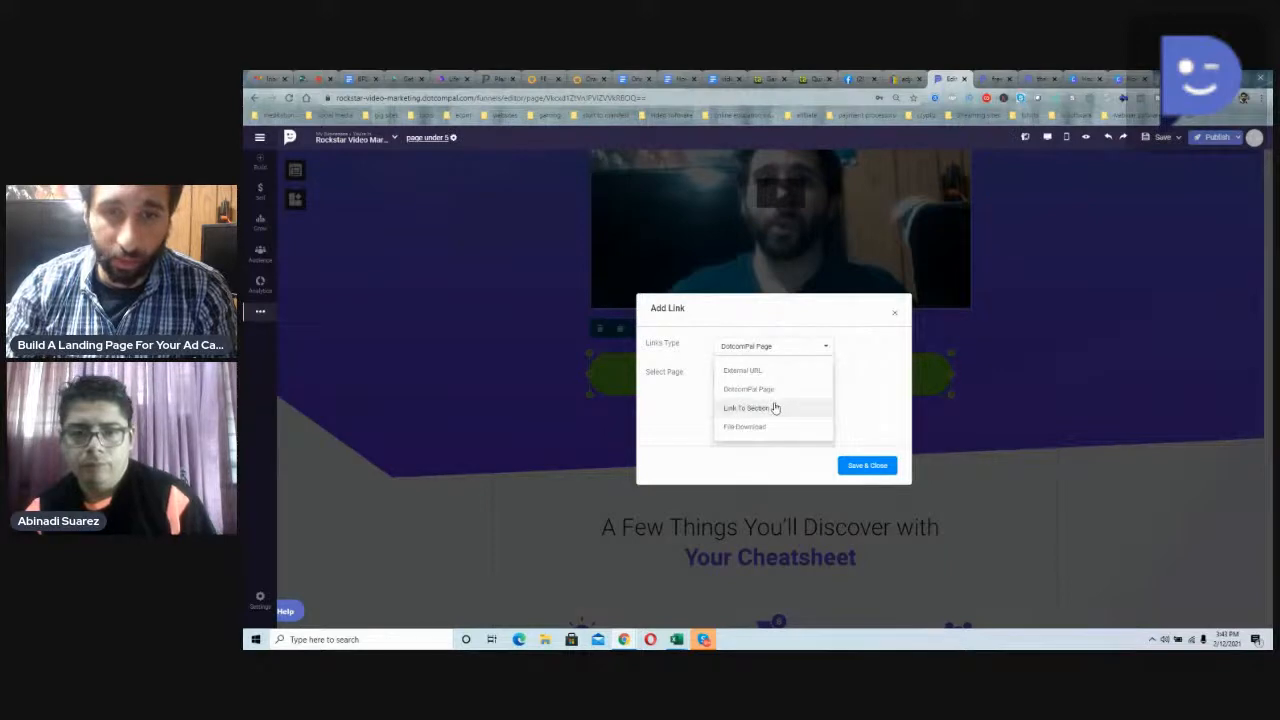
{"action": "left_click", "coordinate": [774, 408]}
{"action": "left_click", "coordinate": [803, 371]}
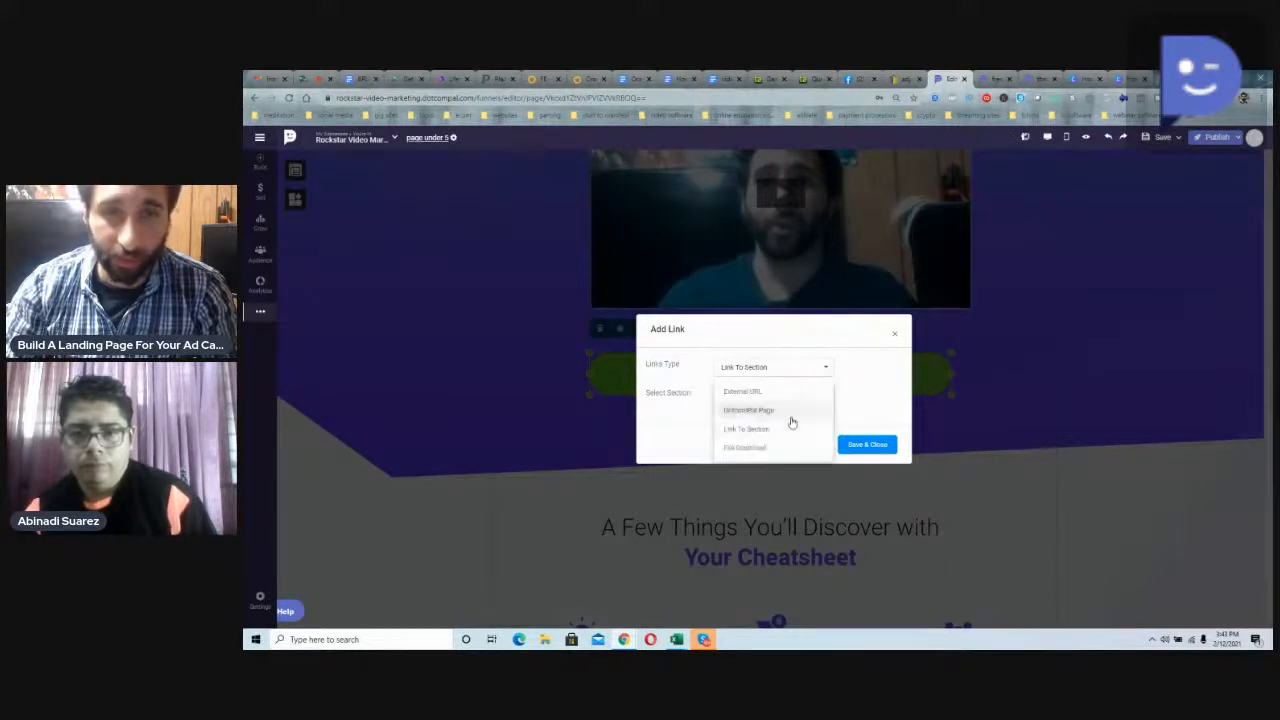
{"action": "left_click", "coordinate": [777, 447]}
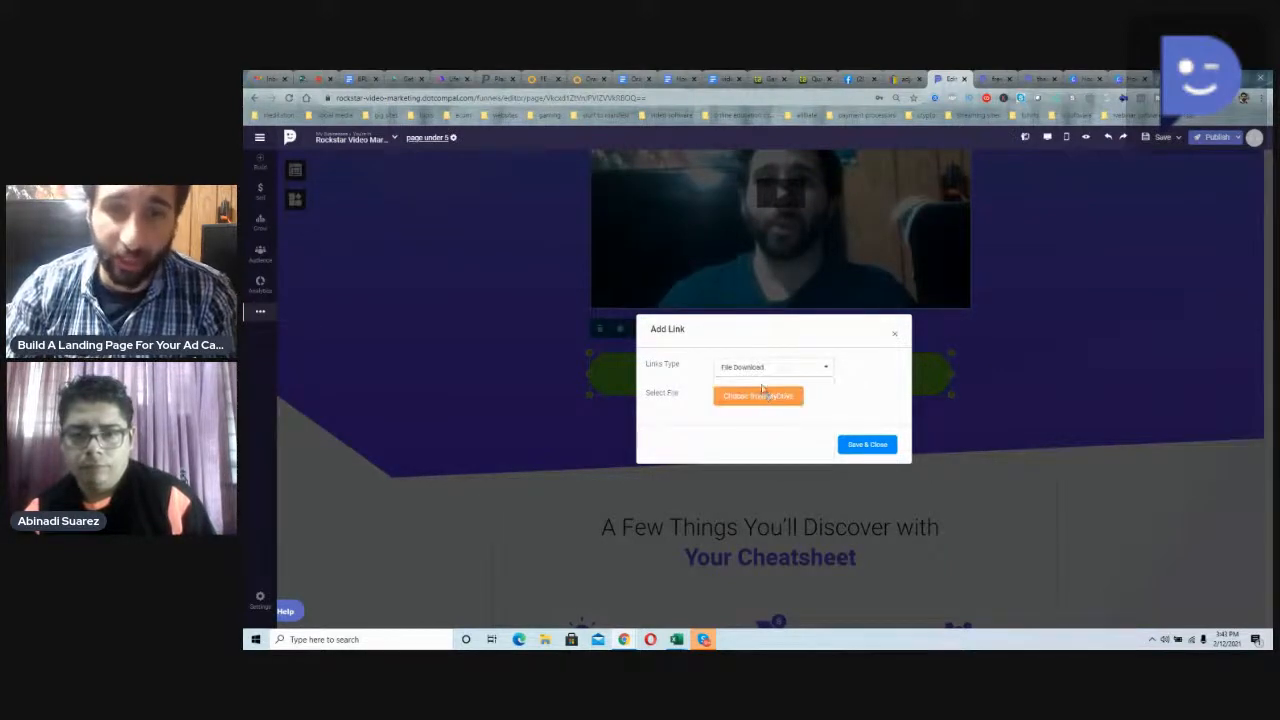
{"action": "left_click", "coordinate": [896, 337]}
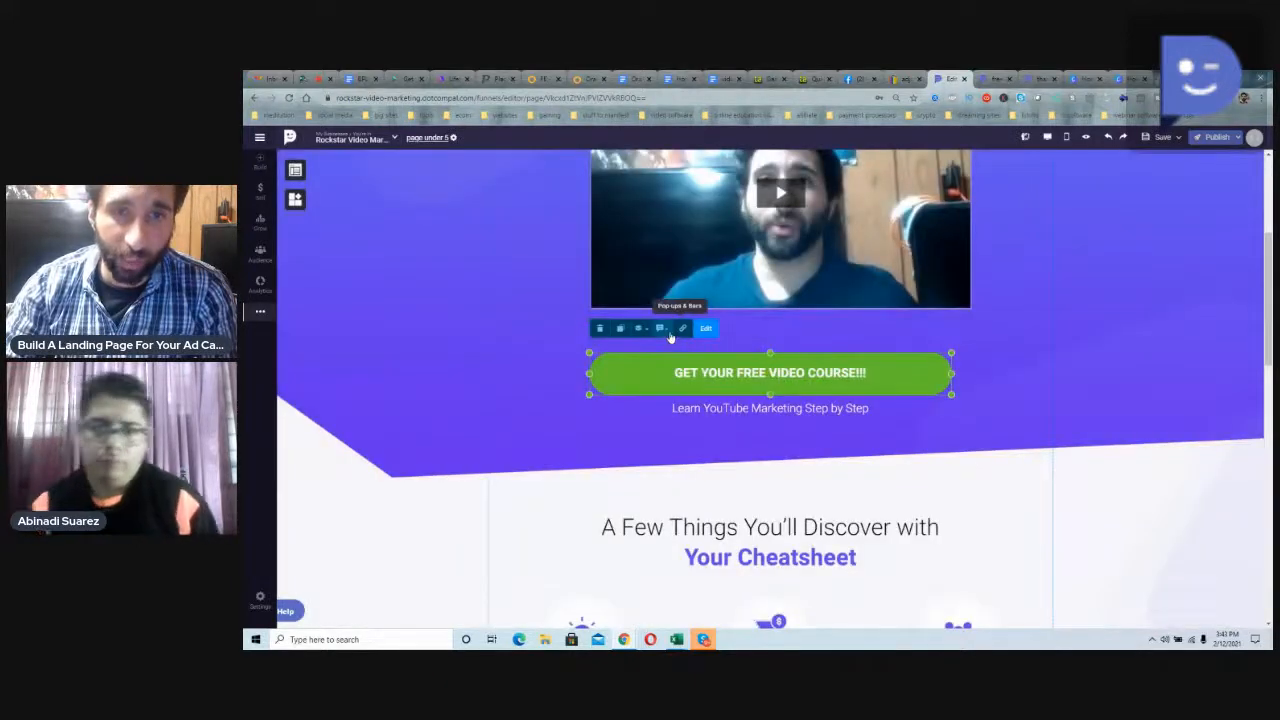
{"action": "left_click", "coordinate": [548, 362]}
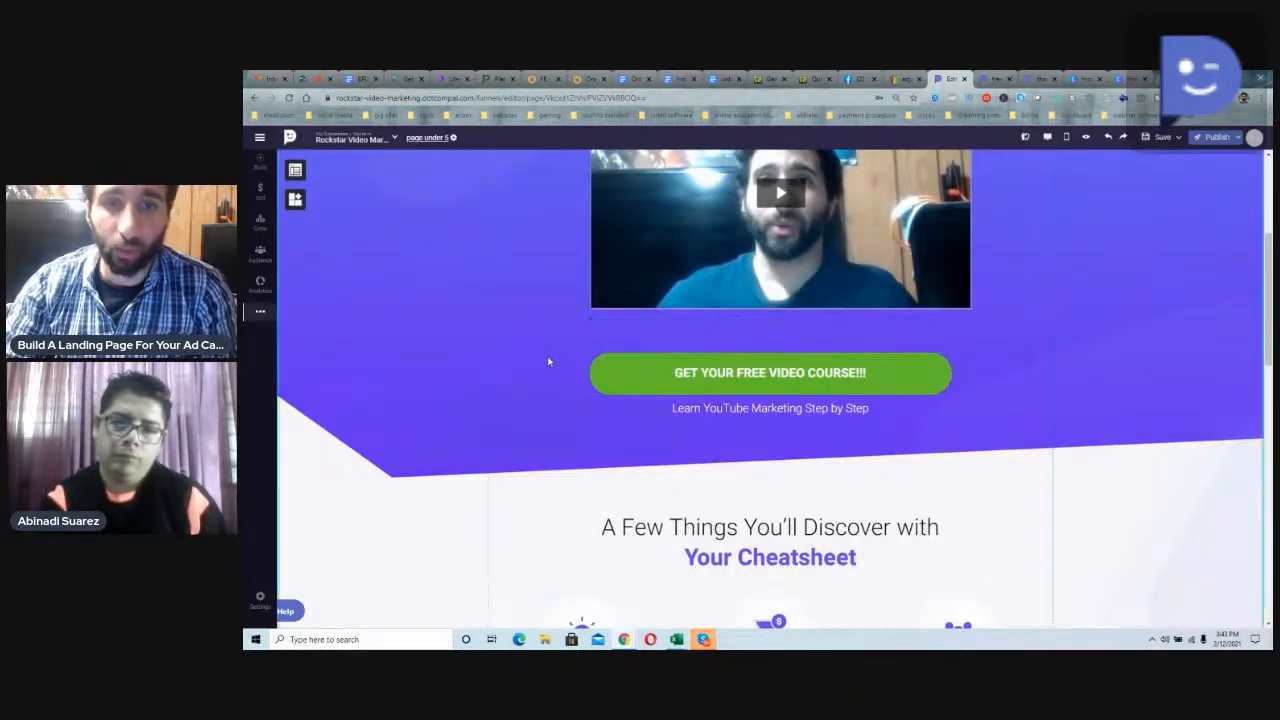
Step: Enlarge the video slightly from its lower-left corner so that it sits centred above the green button
{"action": "scroll", "coordinate": [548, 362], "scroll_direction": "up", "scroll_amount": 3}
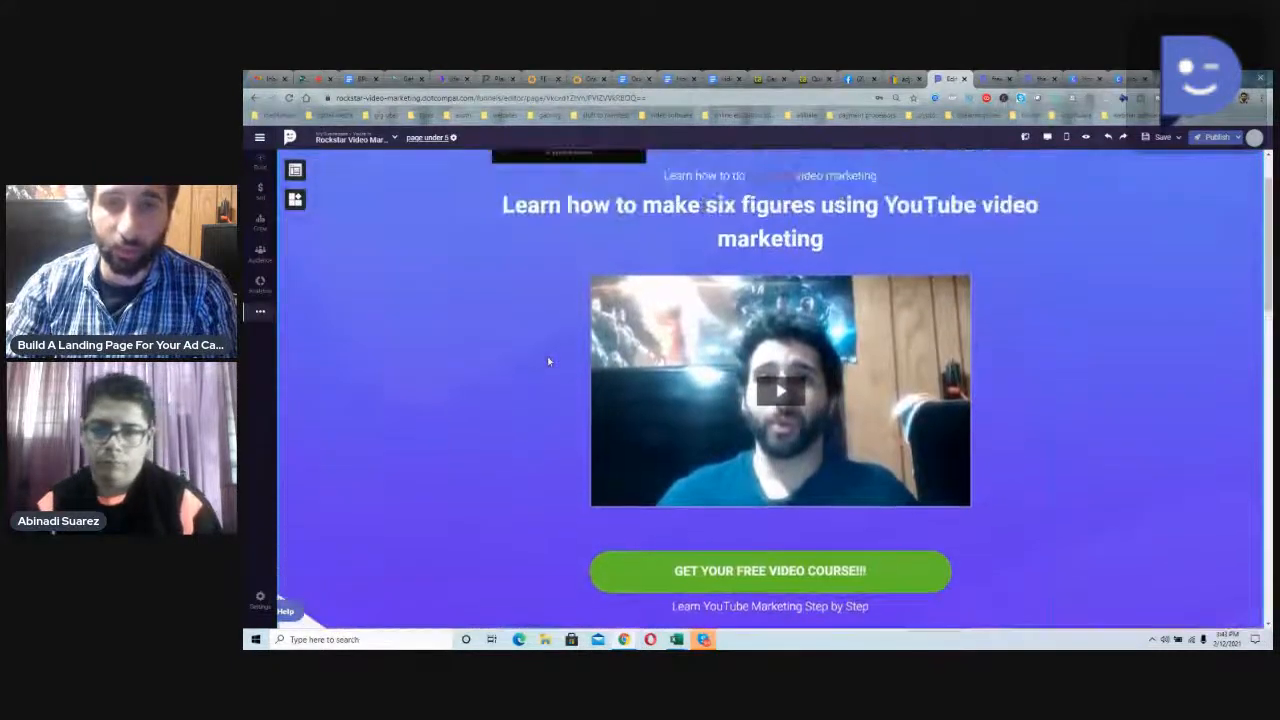
{"action": "left_click", "coordinate": [638, 490]}
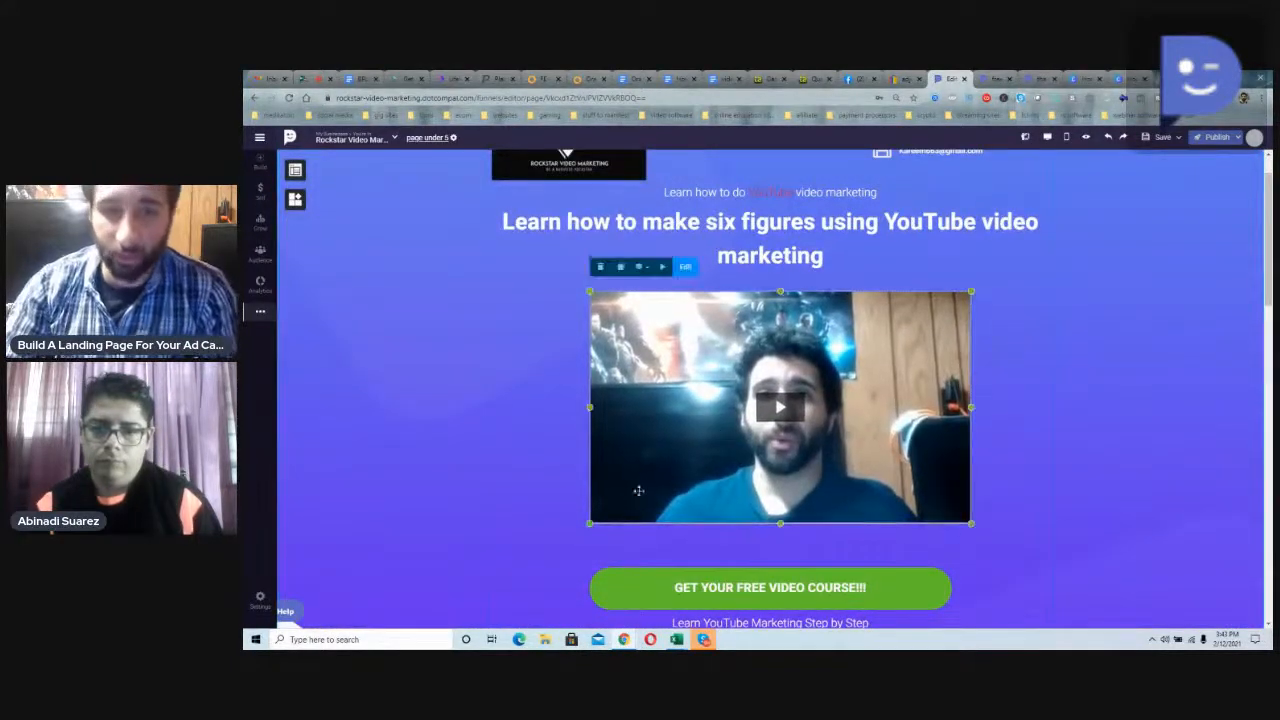
{"action": "left_click_drag", "start_coordinate": [589, 524], "coordinate": [569, 540]}
{"action": "left_click", "coordinate": [560, 447]}
Step: Change "Cheatsheet" in the "A Few Things You'll Discover with" heading to "Video Marketing Course" and shift the heading slightly upward
{"action": "scroll", "coordinate": [560, 447], "scroll_direction": "down", "scroll_amount": 3}
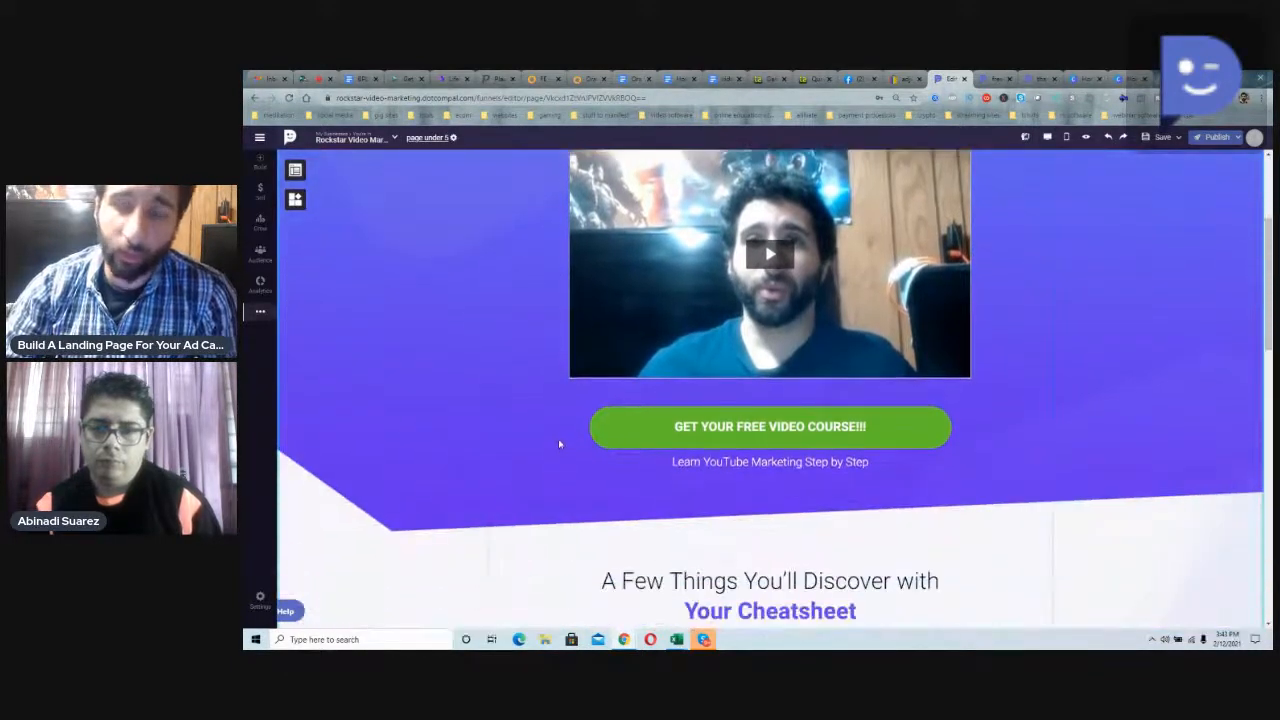
{"action": "scroll", "coordinate": [558, 442], "scroll_direction": "down", "scroll_amount": 2}
{"action": "scroll", "coordinate": [558, 442], "scroll_direction": "down", "scroll_amount": 4}
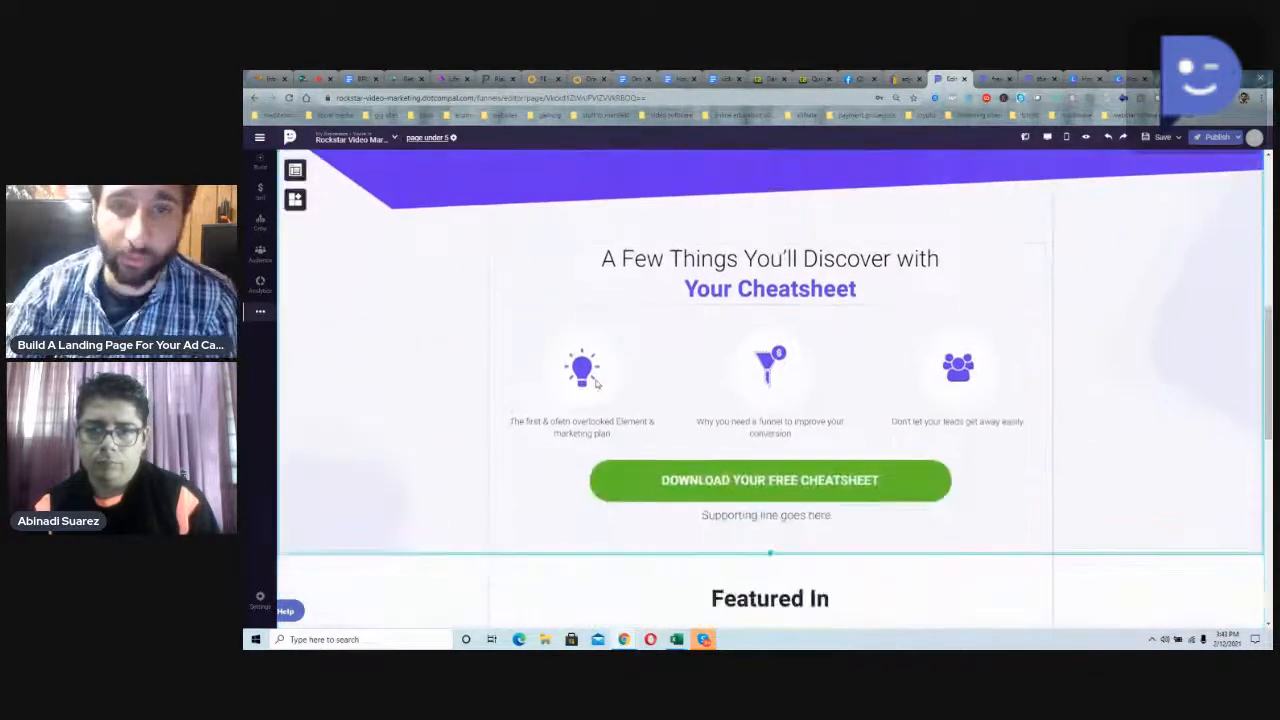
{"action": "left_click", "coordinate": [716, 278]}
{"action": "mouse_move", "coordinate": [777, 258]}
{"action": "left_mouse_down"}
{"action": "mouse_move", "coordinate": [794, 267]}
{"action": "mouse_move", "coordinate": [782, 260]}
{"action": "left_mouse_up"}
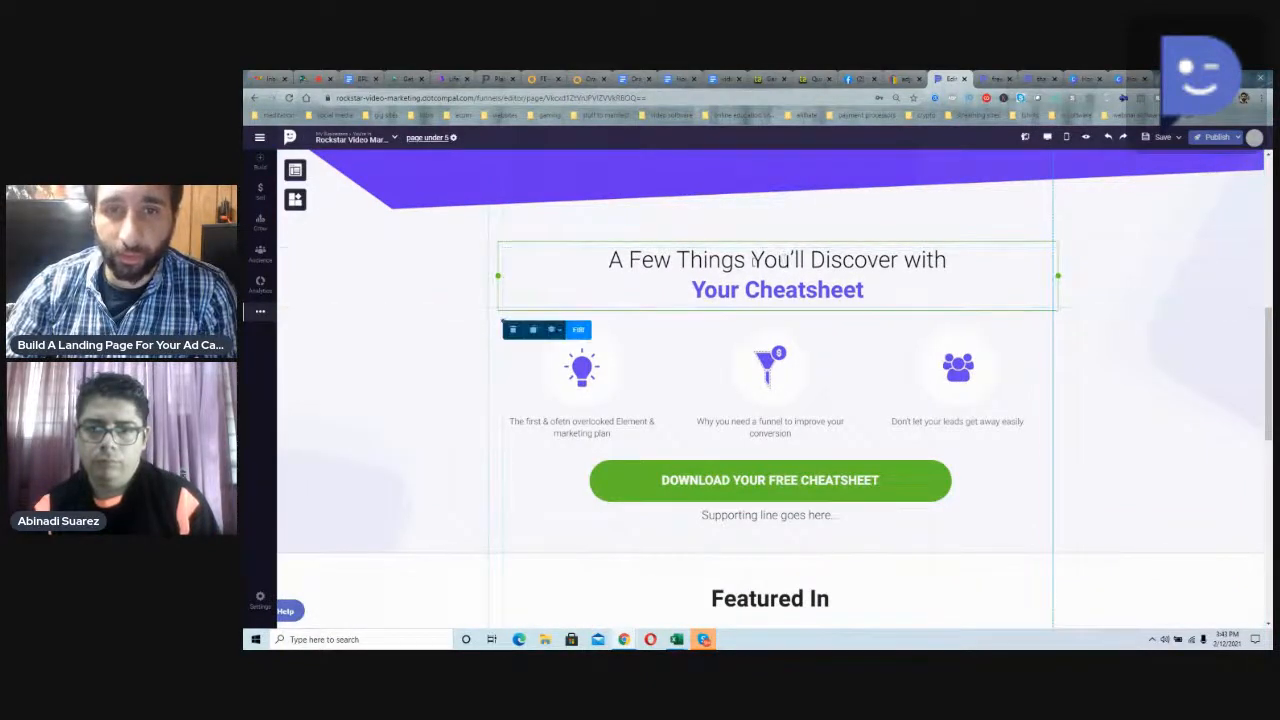
{"action": "triple_click", "coordinate": [753, 261]}
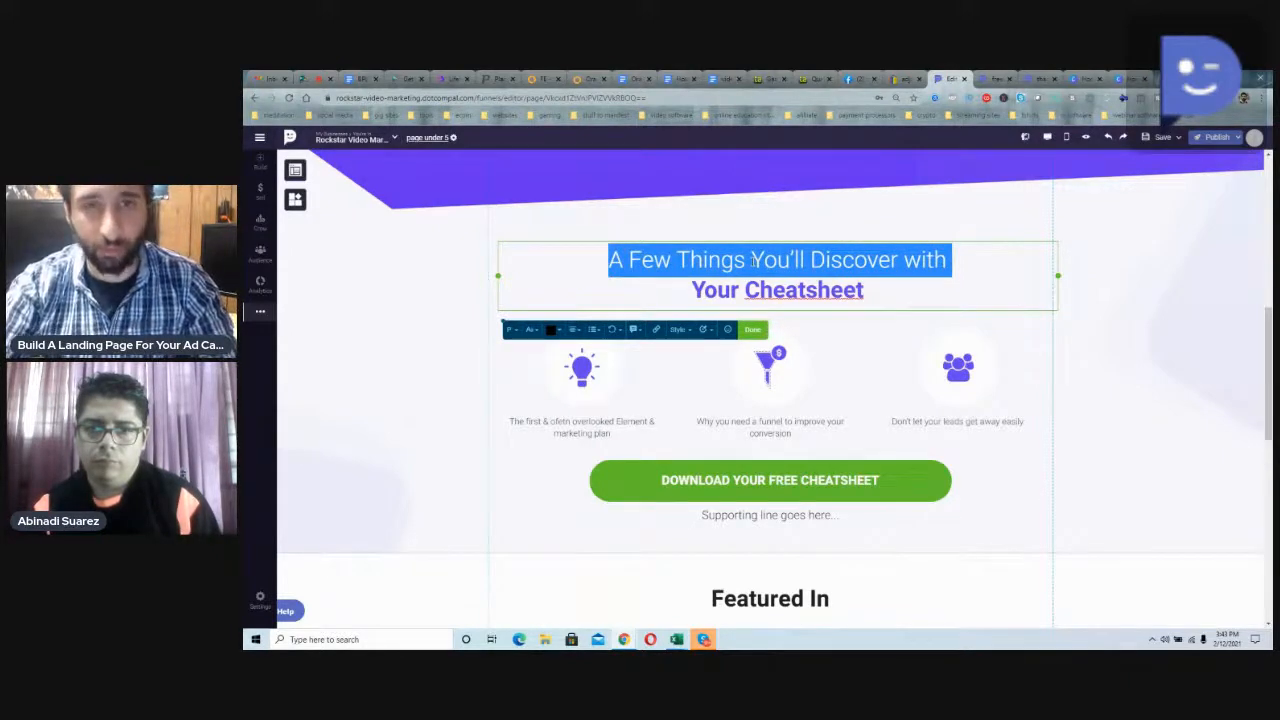
{"action": "double_click", "coordinate": [787, 288]}
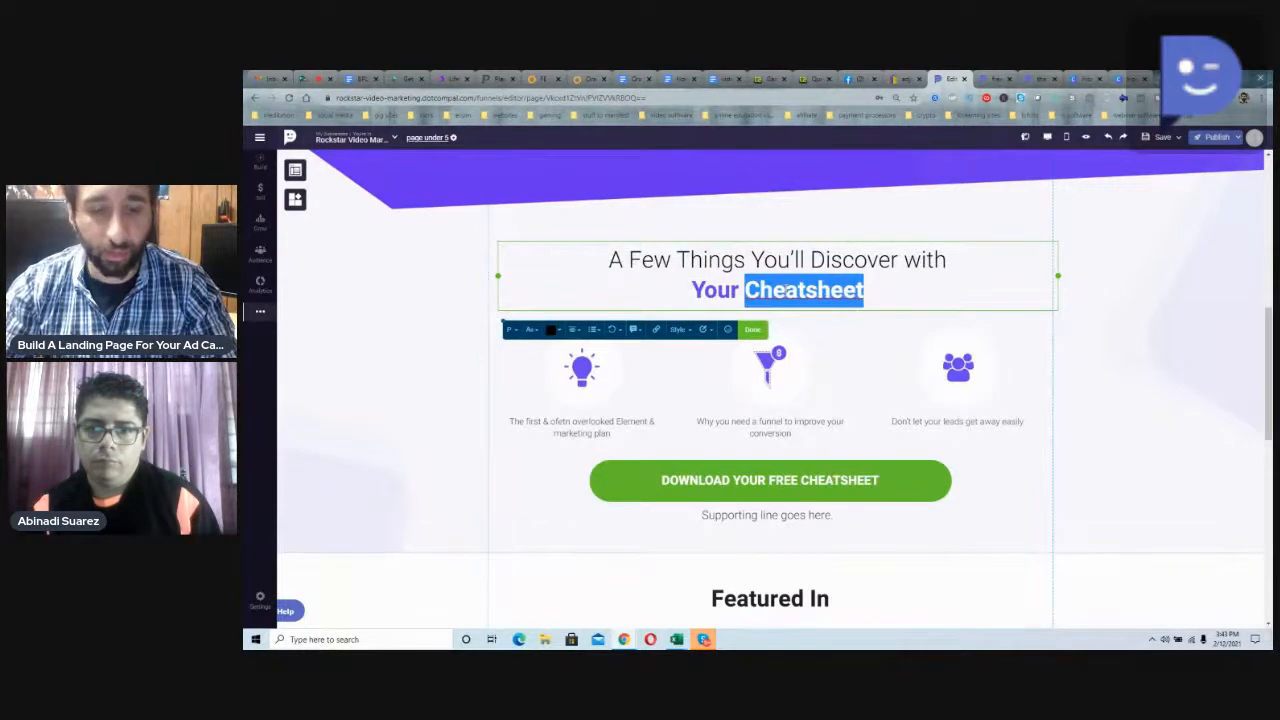
{"action": "type", "text": "Video Marketing Course"}
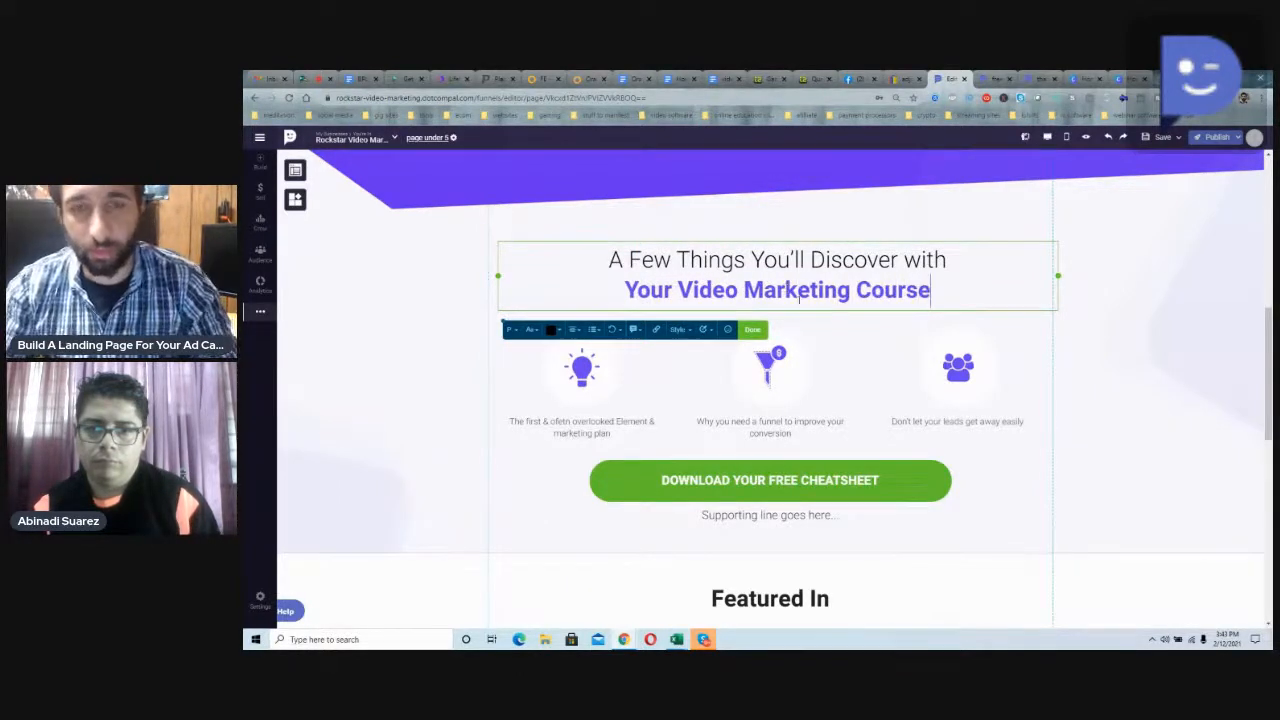
{"action": "left_click", "coordinate": [855, 336]}
{"action": "left_click", "coordinate": [845, 283]}
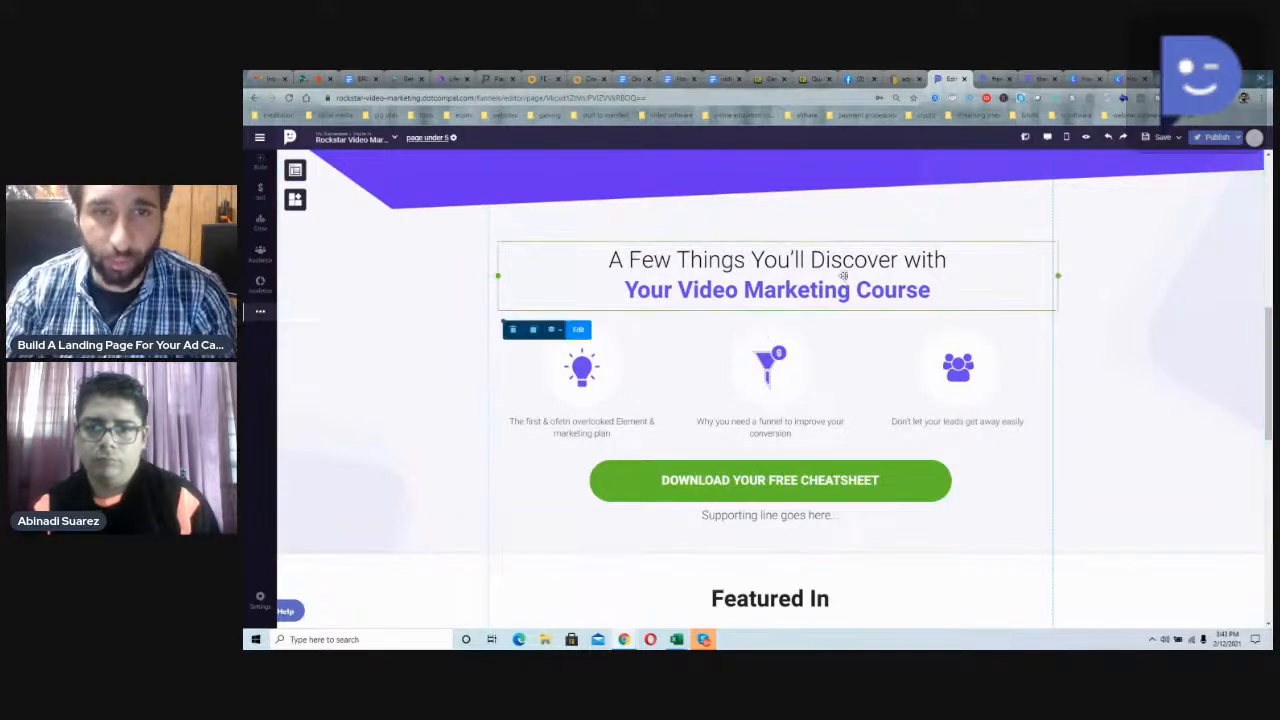
Step: Replace the caption under the light bulb icon with "How to do video seo"
{"action": "double_click", "coordinate": [585, 421]}
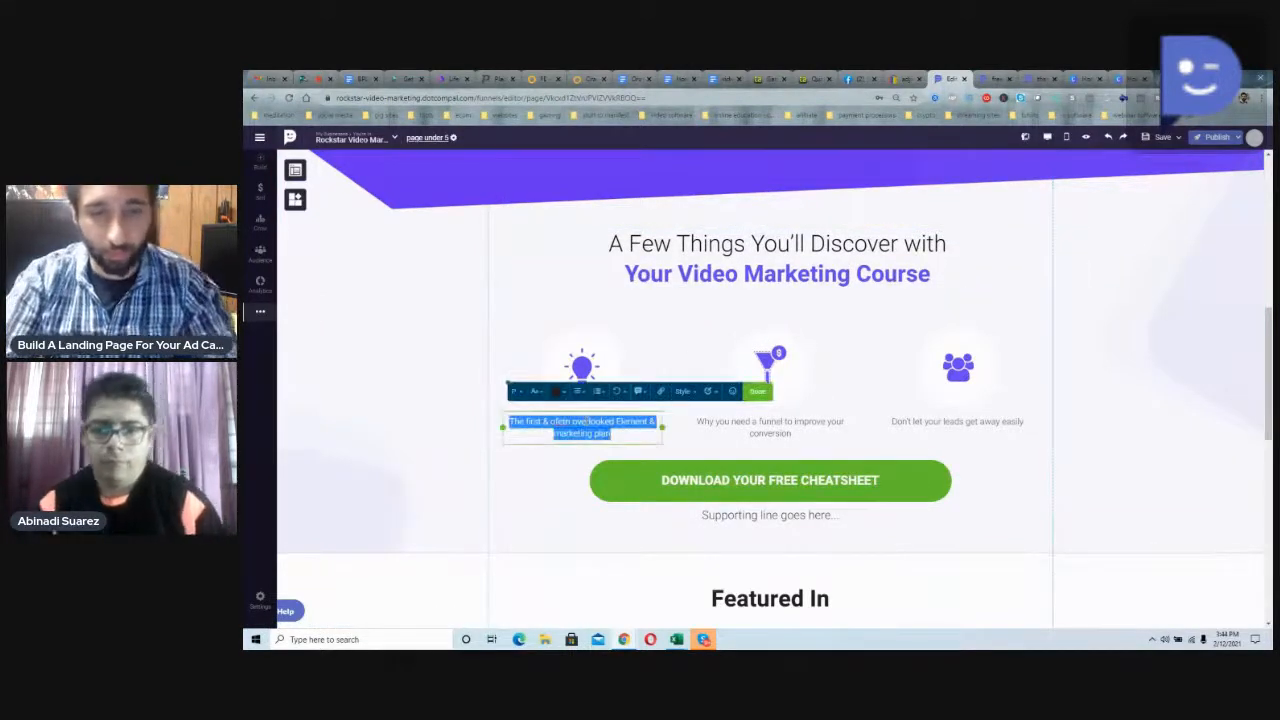
{"action": "type", "text": "How to do"}
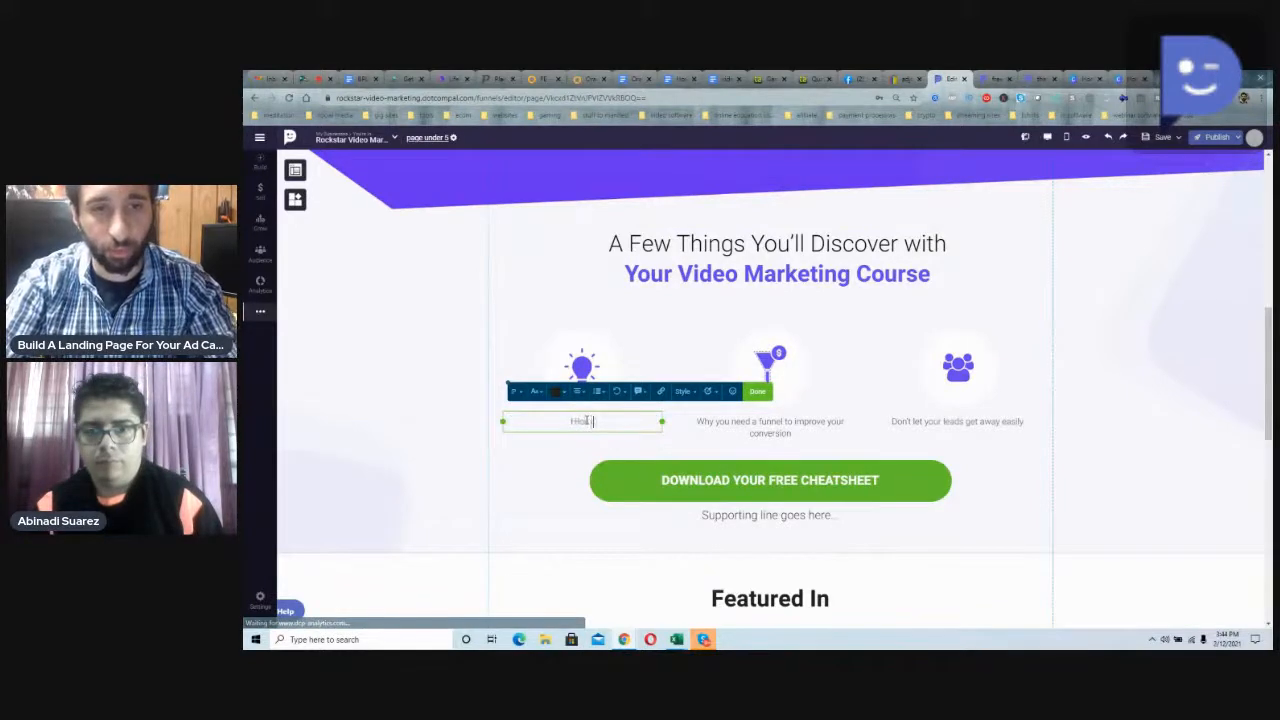
{"action": "type", "text": " video f"}
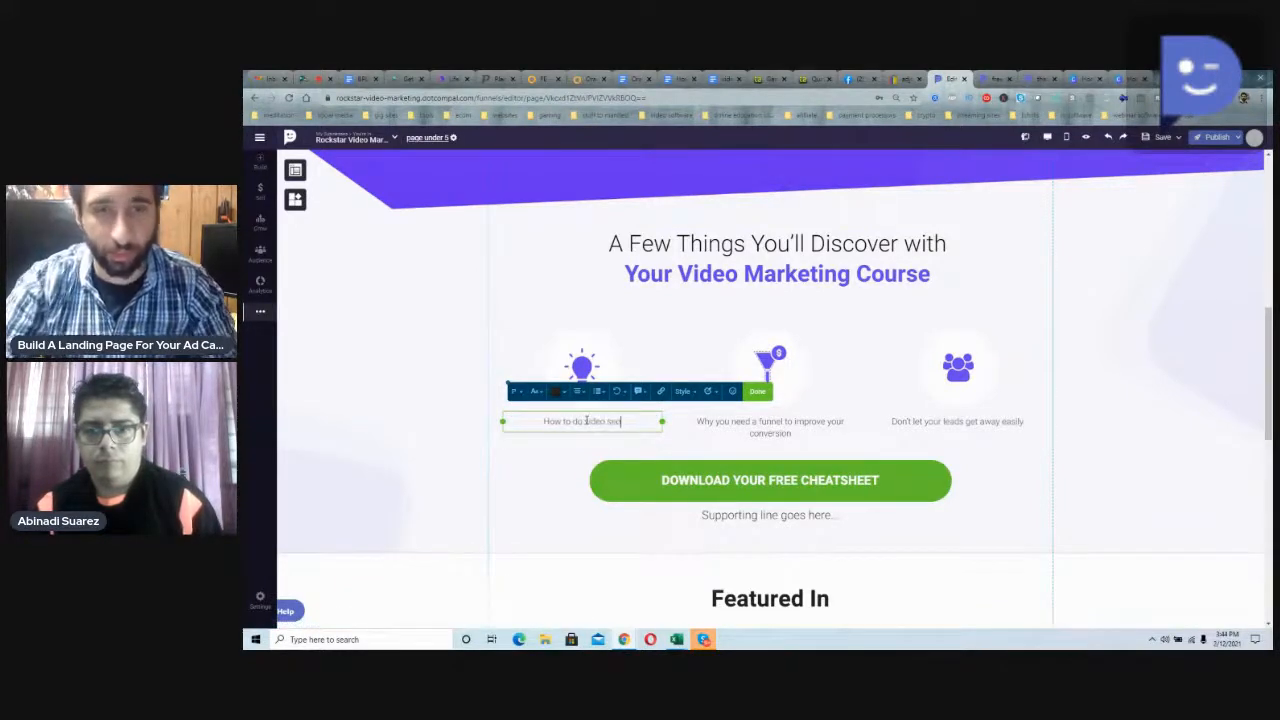
Step: Replace the caption under the funnel icon with "How to write a good description & tags"
{"action": "double_click", "coordinate": [755, 425]}
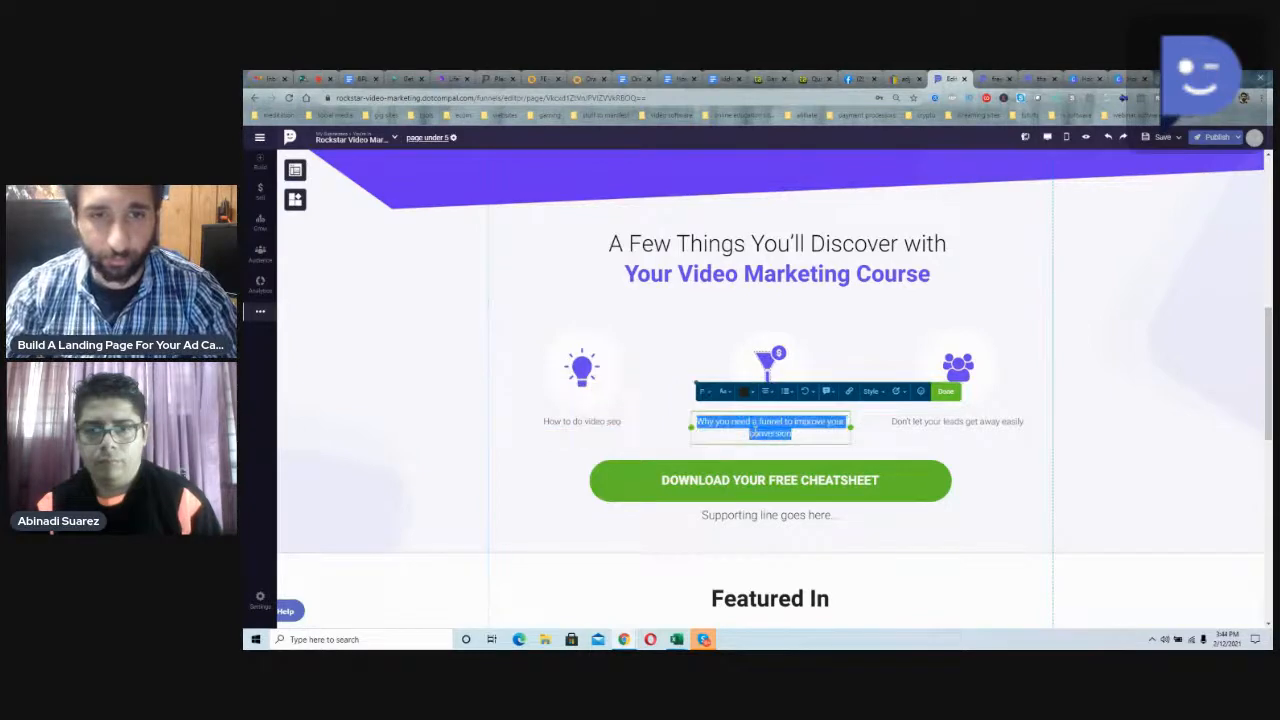
{"action": "type", "text": "How to writ"}
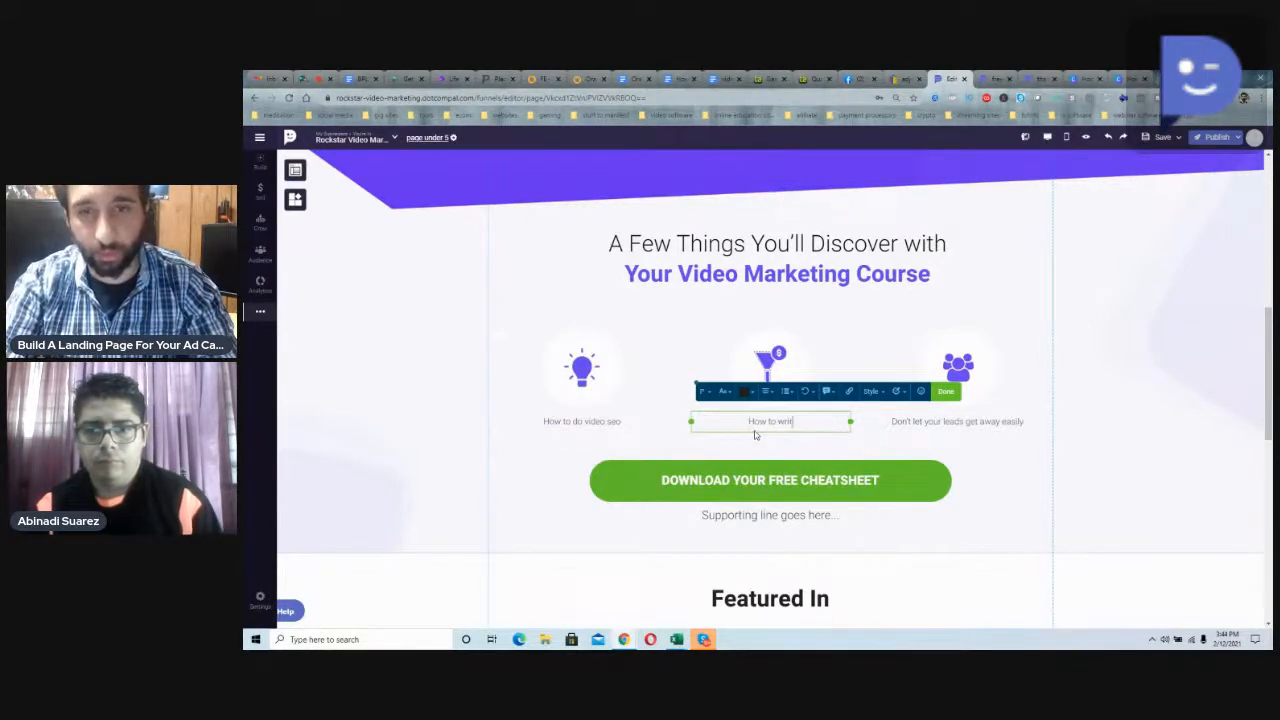
{"action": "type", "text": "e a good description"}
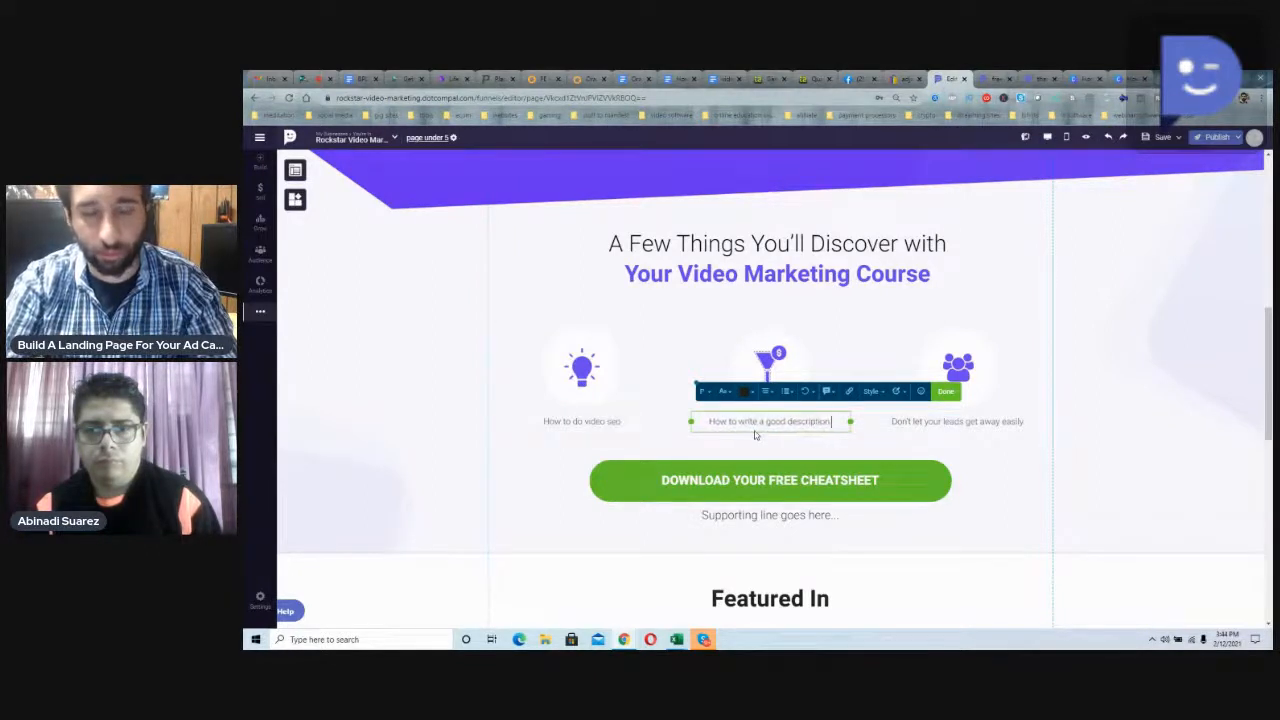
{"action": "type", "text": " & ta"}
{"action": "type", "text": "gs."}
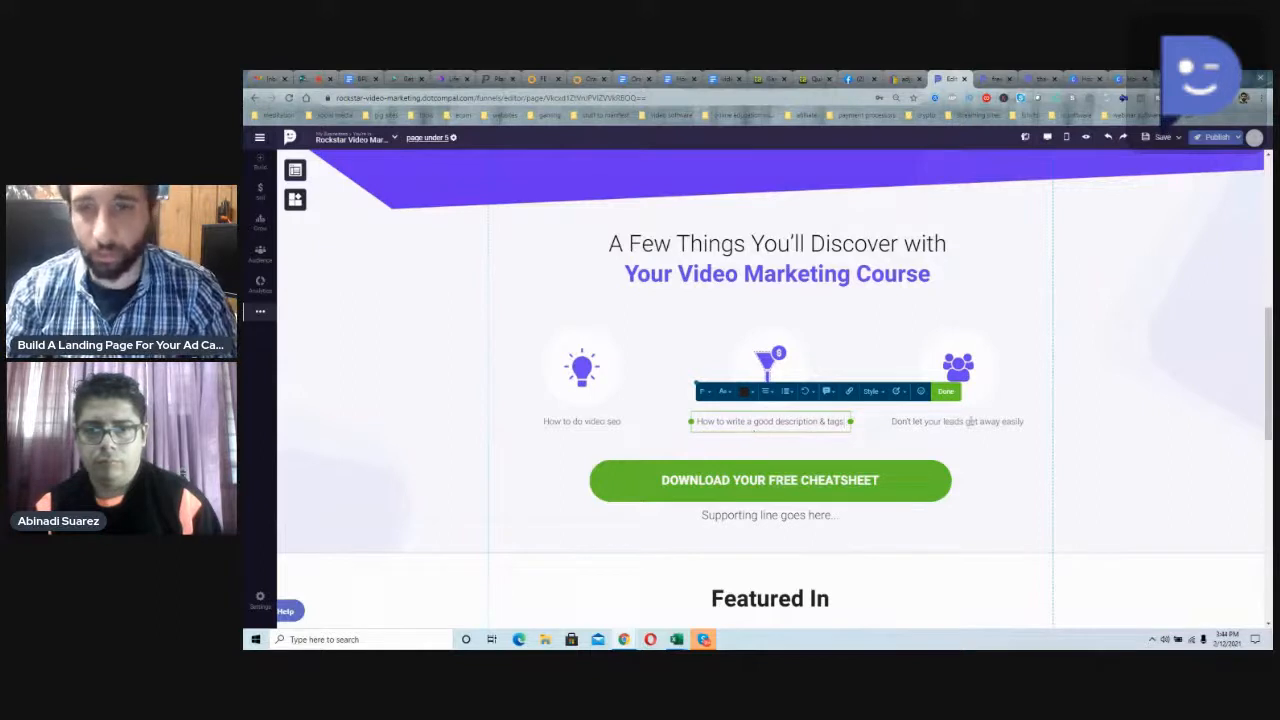
Step: Replace the caption under the people icon with "How to advertise your video on social media"
{"action": "left_click", "coordinate": [969, 422]}
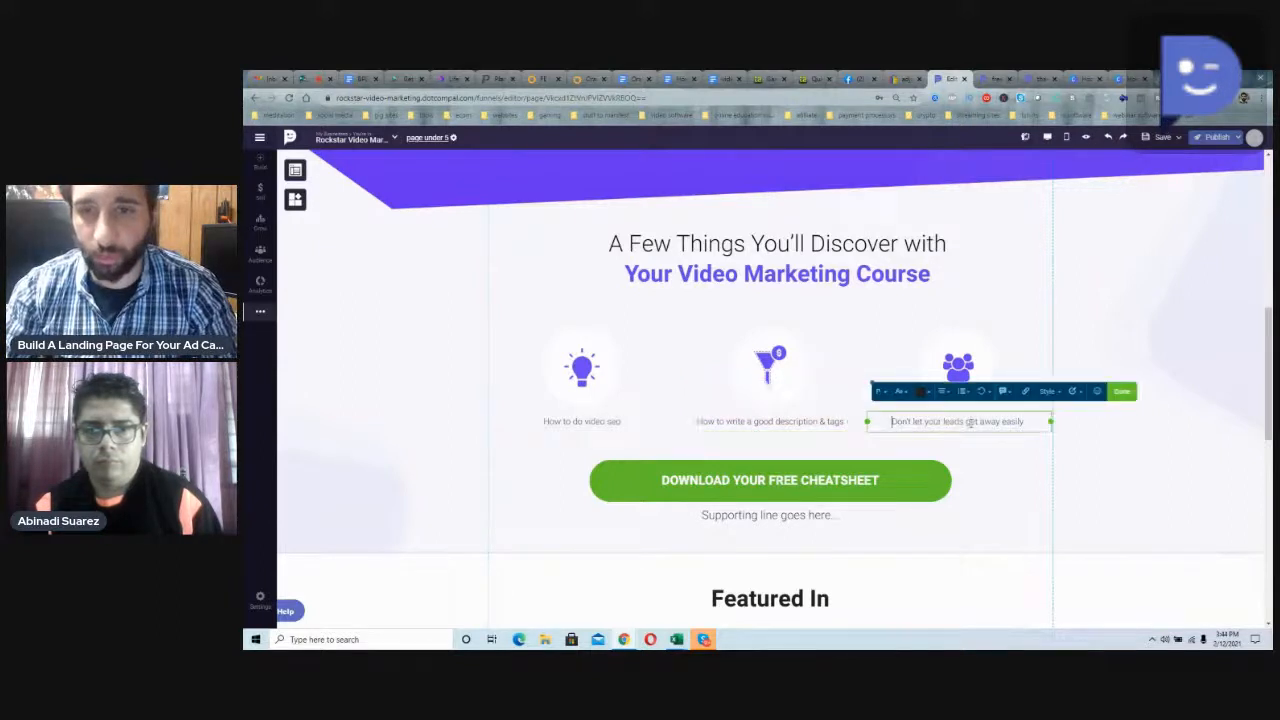
{"action": "triple_click", "coordinate": [969, 422]}
{"action": "type", "text": "How to advertise"}
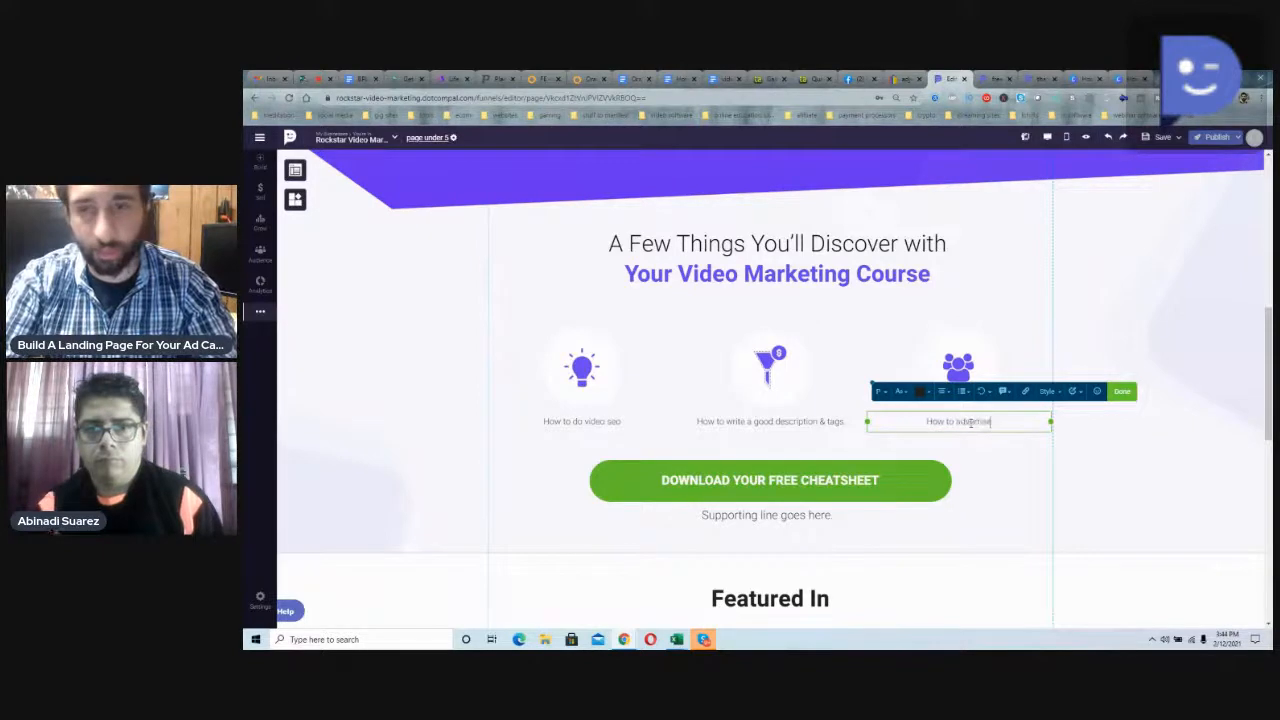
{"action": "type", "text": " your "}
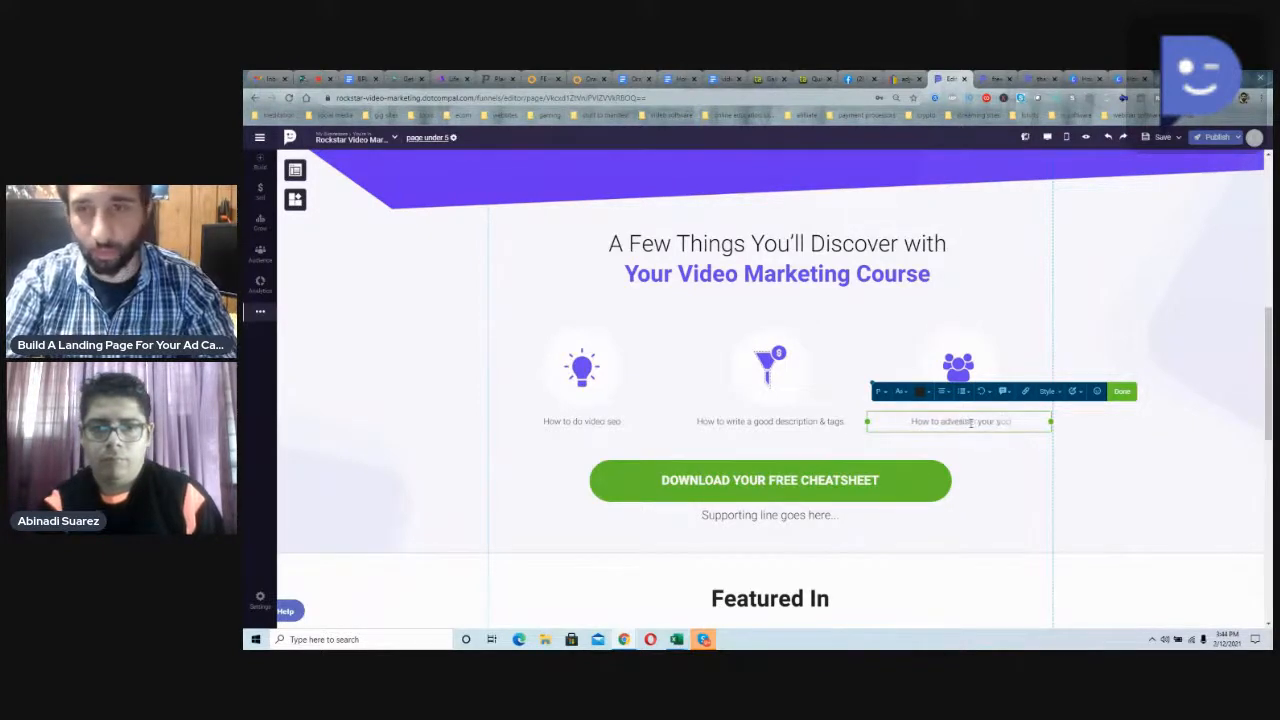
{"action": "type", "text": "video on st"}
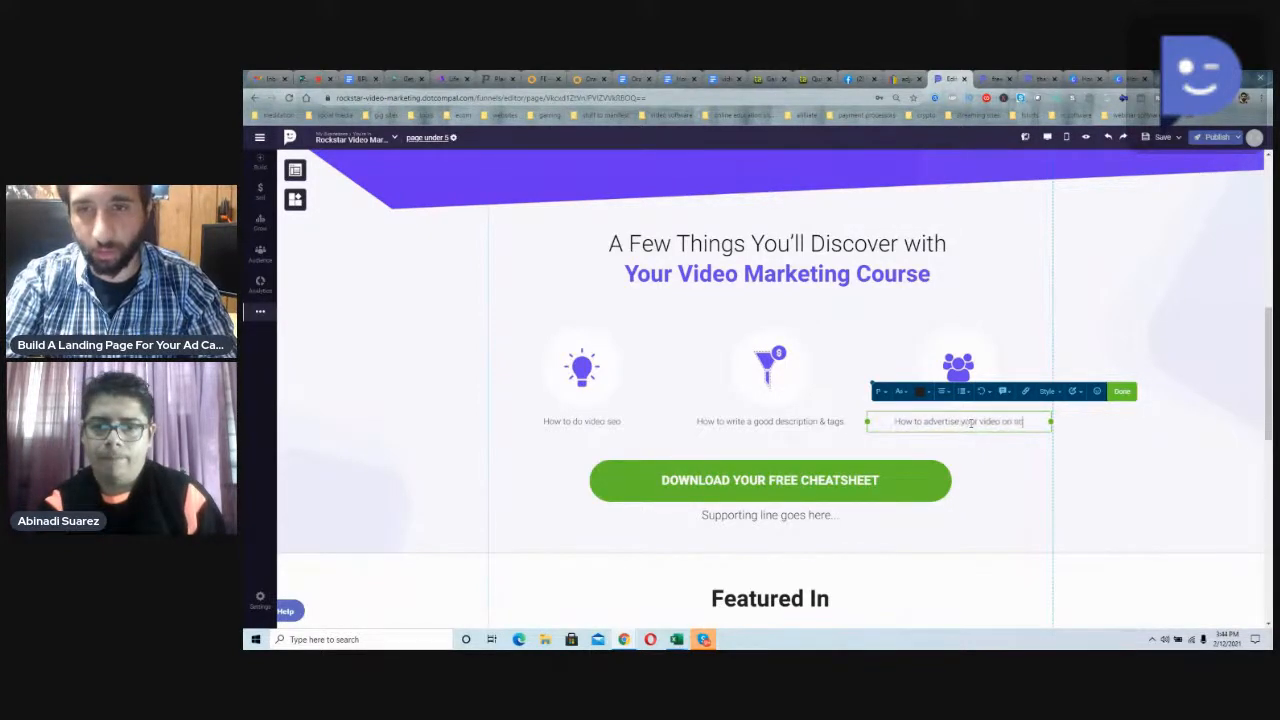
{"action": "key", "text": "BackSpace"}
{"action": "type", "text": "ocial medi"}
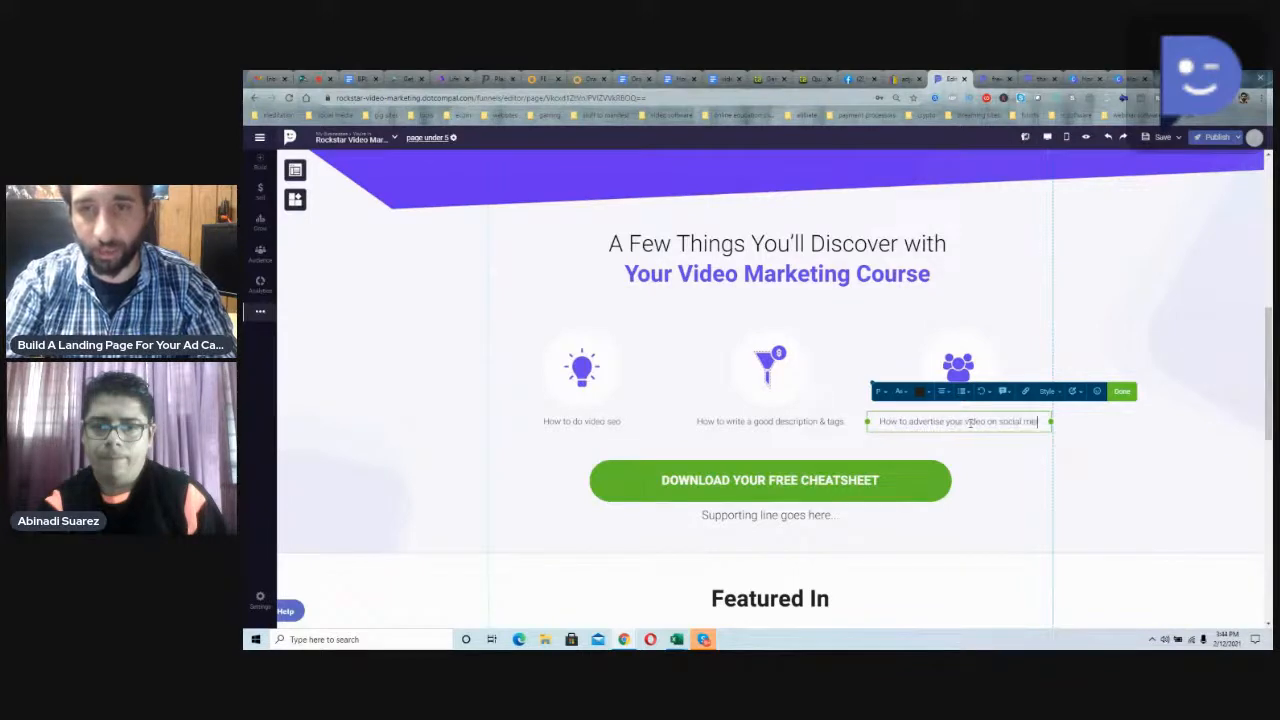
{"action": "type", "text": "a"}
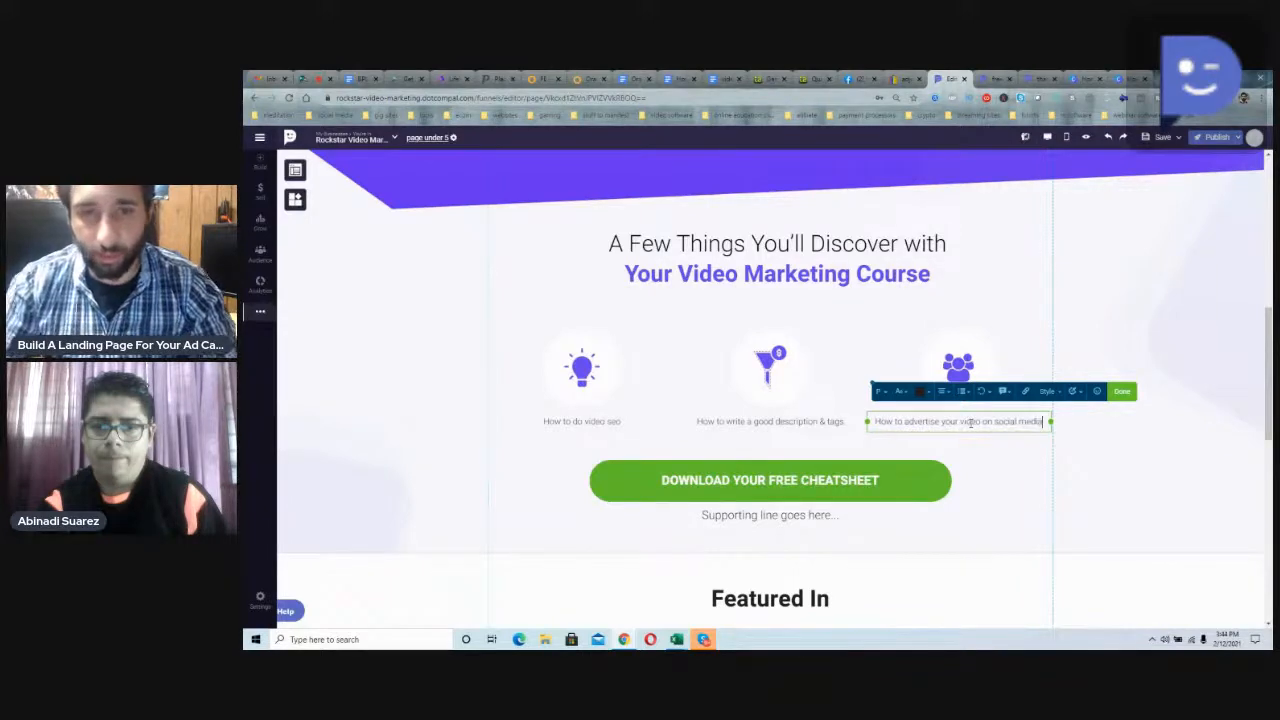
Step: Change the text of the green button below the three captions to "GET YOUR FREE VIDEO COURSE!!"
{"action": "left_click", "coordinate": [797, 482]}
{"action": "double_click", "coordinate": [797, 482]}
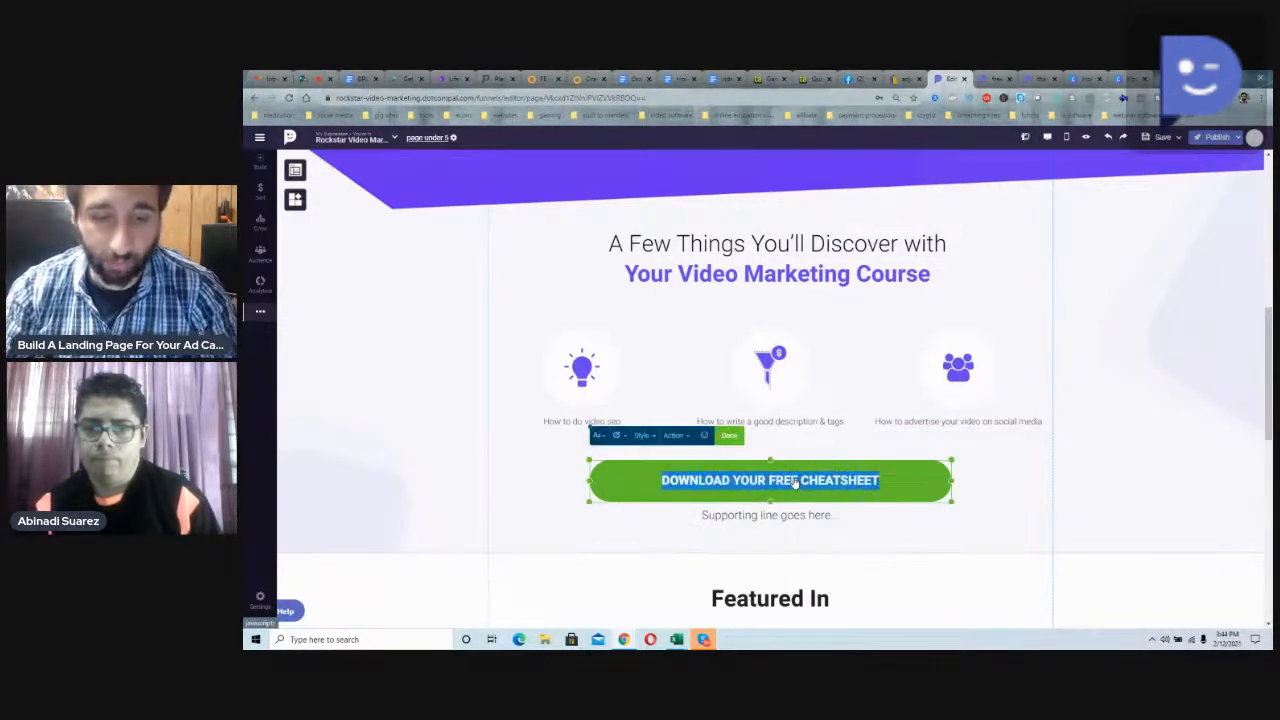
{"action": "type", "text": "GET YOU"}
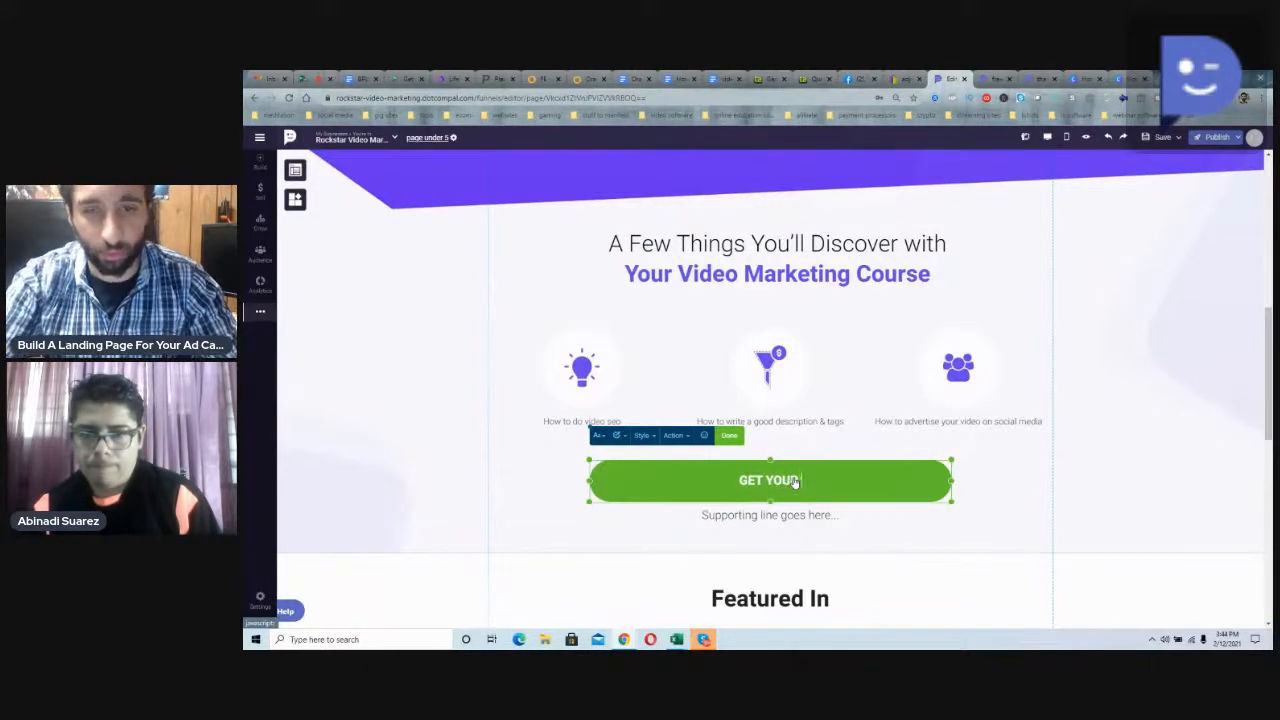
{"action": "type", "text": "R FREE VIDEO "}
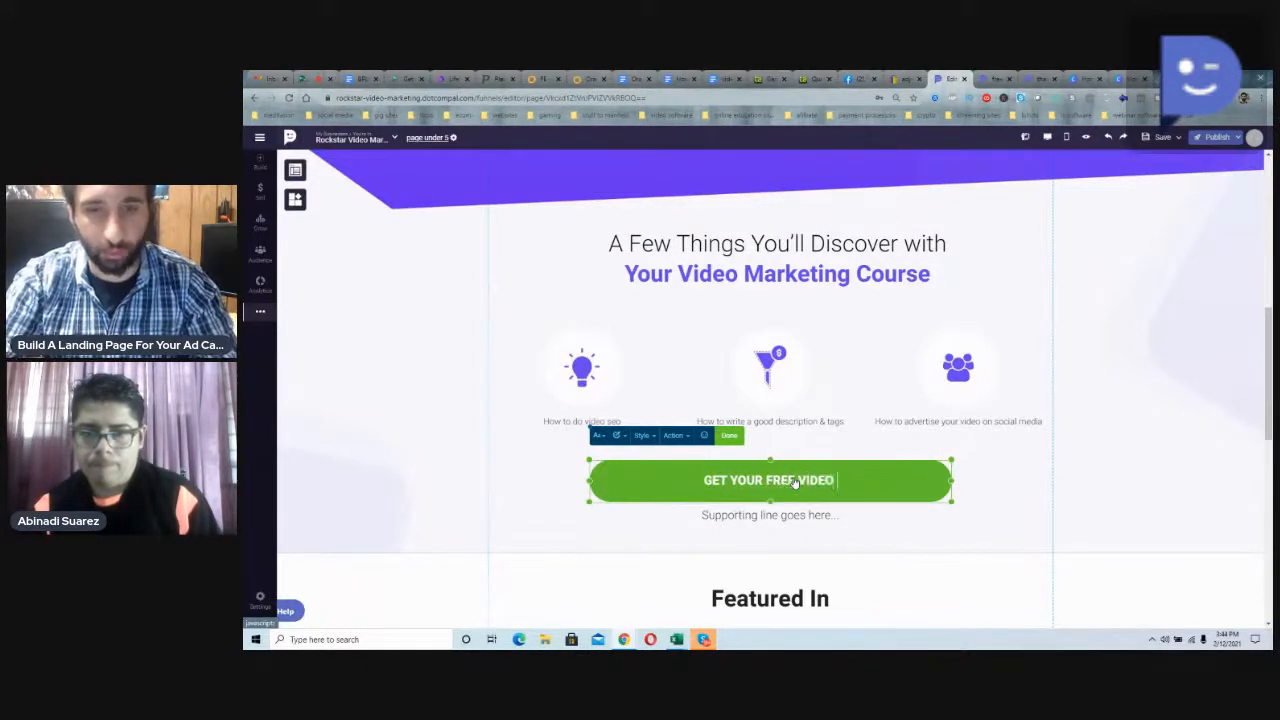
{"action": "type", "text": "COURSE!!"}
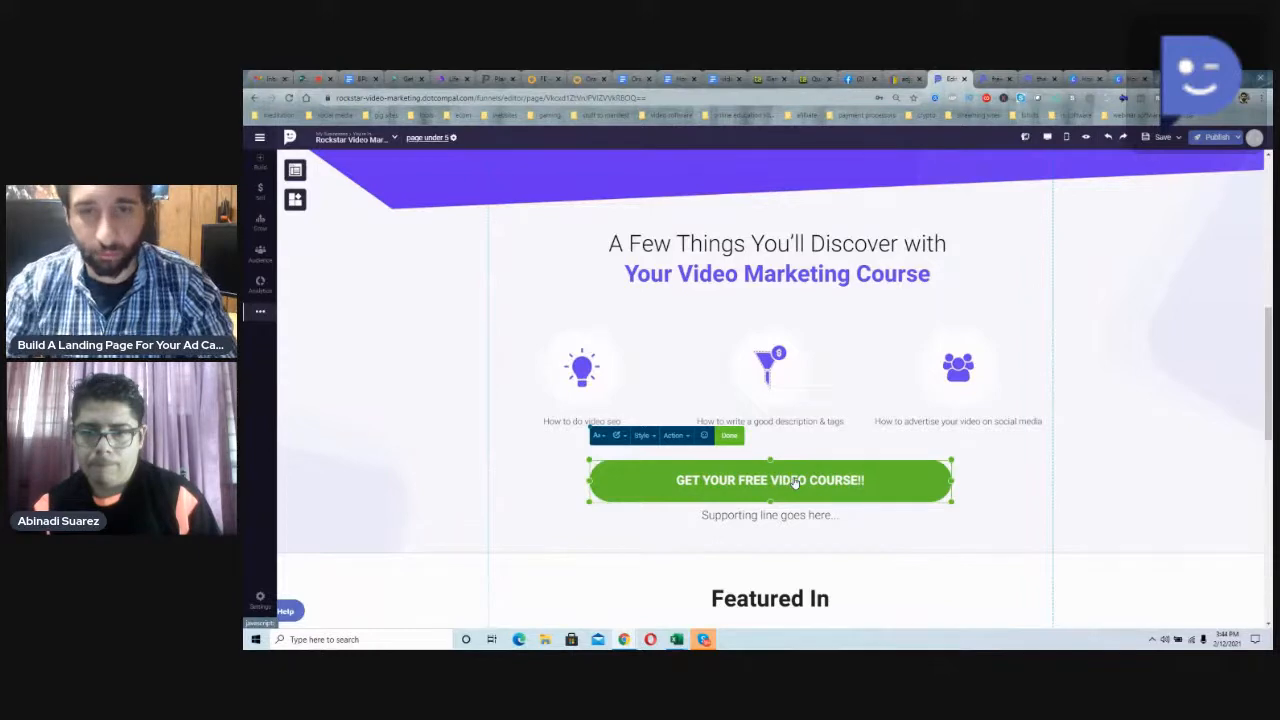
Step: Replace the supporting line under the second green button with "Learn YouTube marketing step by step", correcting the spelling of YouTube
{"action": "double_click", "coordinate": [790, 515]}
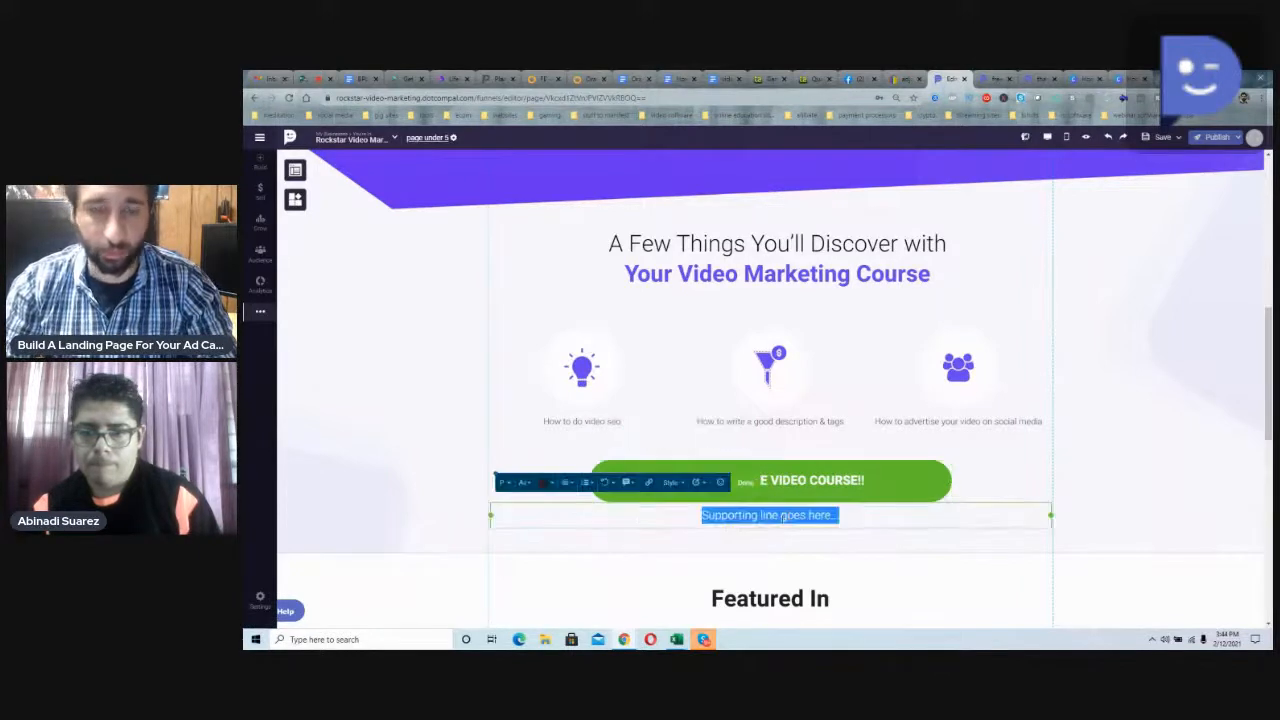
{"action": "scroll", "coordinate": [780, 500], "scroll_direction": "up", "scroll_amount": 3}
{"action": "scroll", "coordinate": [753, 420], "scroll_direction": "down", "scroll_amount": 4}
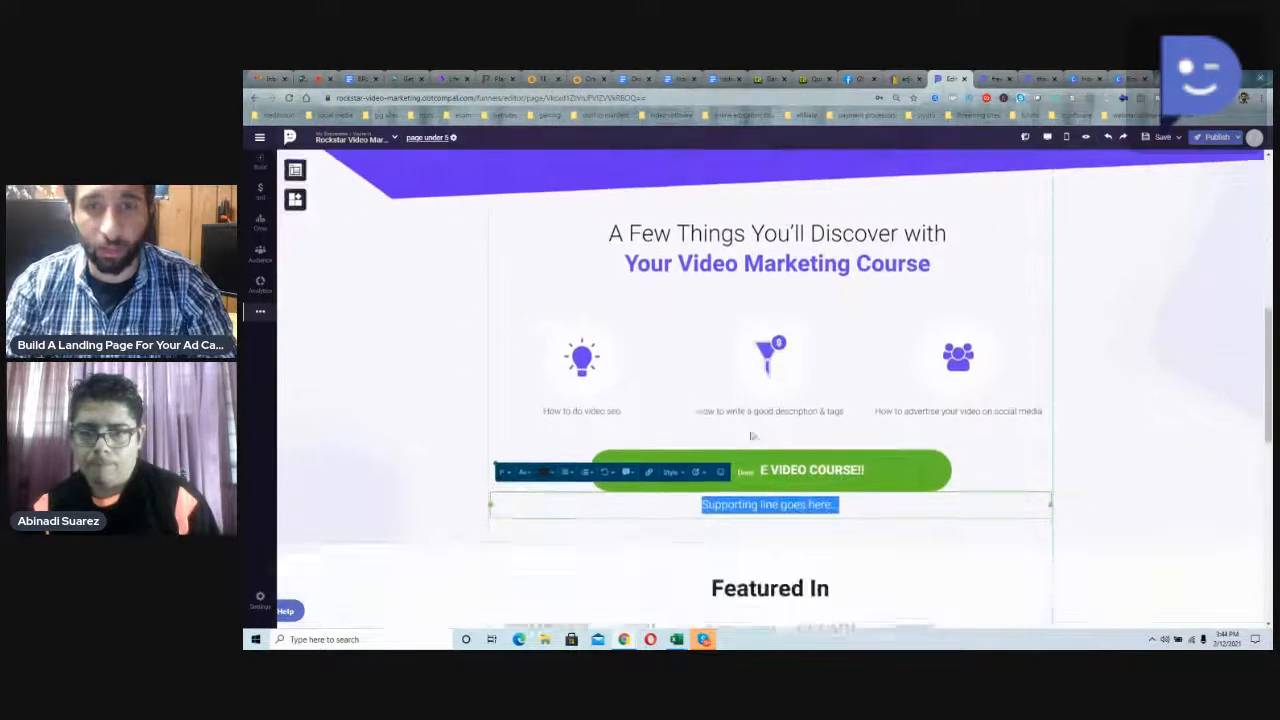
{"action": "type", "text": "Learn"}
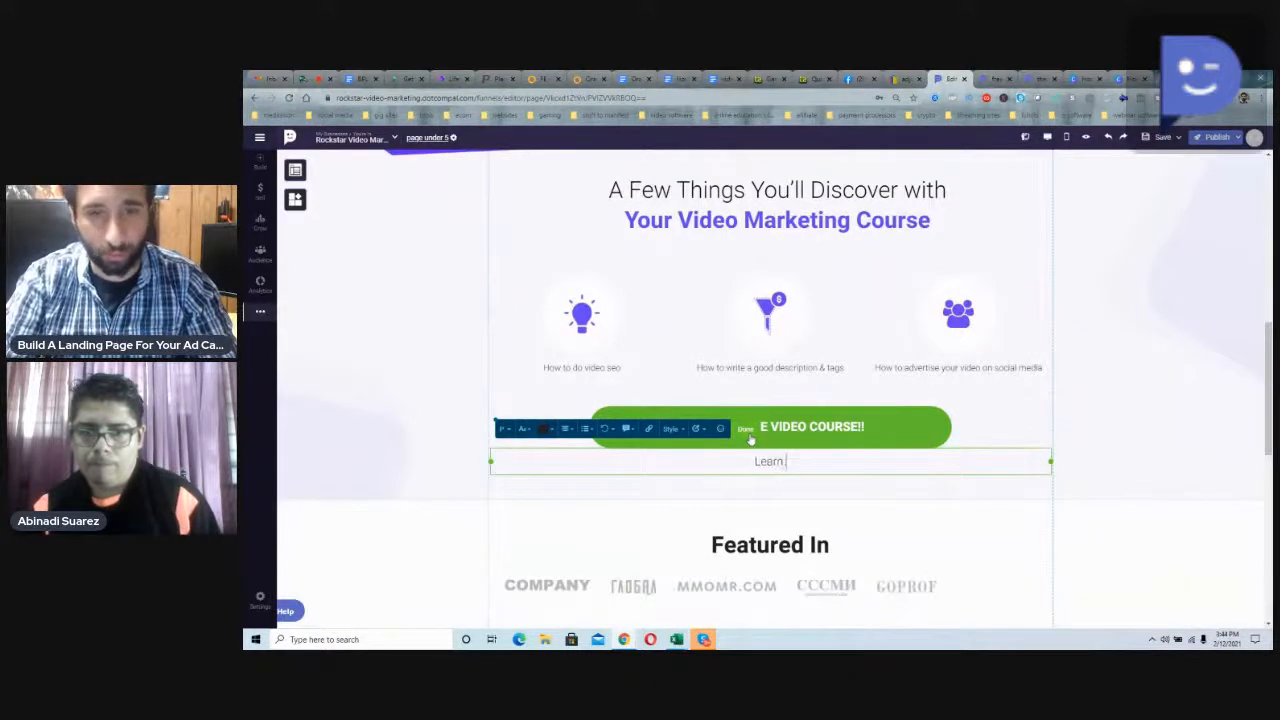
{"action": "type", "text": " youtube marketing str"}
{"action": "type", "text": "p by step"}
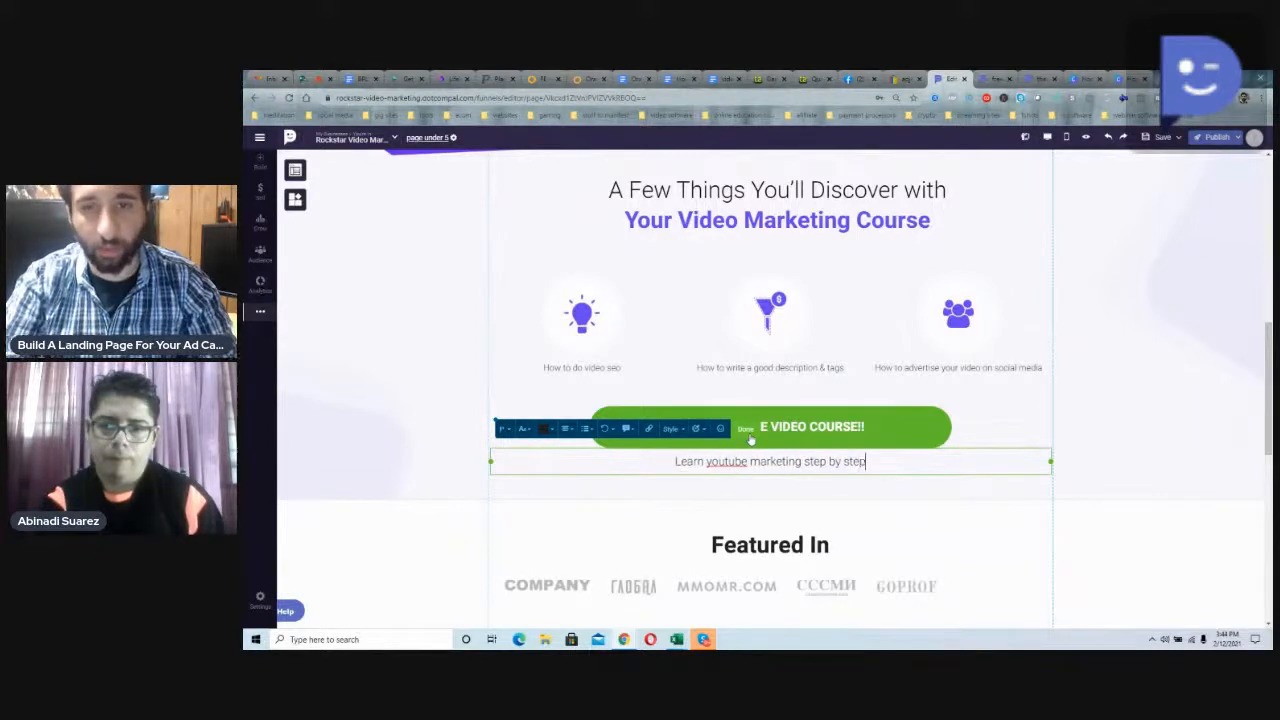
{"action": "right_click", "coordinate": [727, 461]}
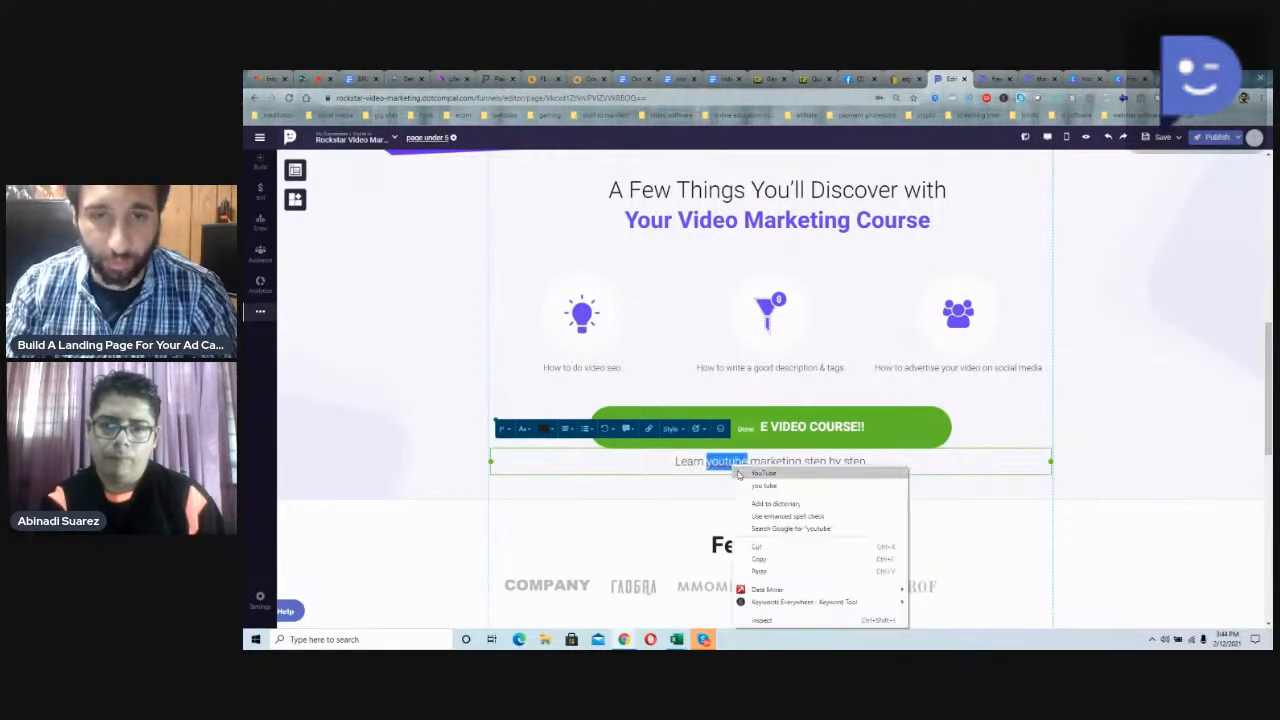
{"action": "left_click", "coordinate": [775, 469]}
Step: Review the edited page from the header down to the Featured In section and examine its individual company logos
{"action": "scroll", "coordinate": [775, 469], "scroll_direction": "up", "scroll_amount": 8}
{"action": "scroll", "coordinate": [716, 592], "scroll_direction": "up", "scroll_amount": 1}
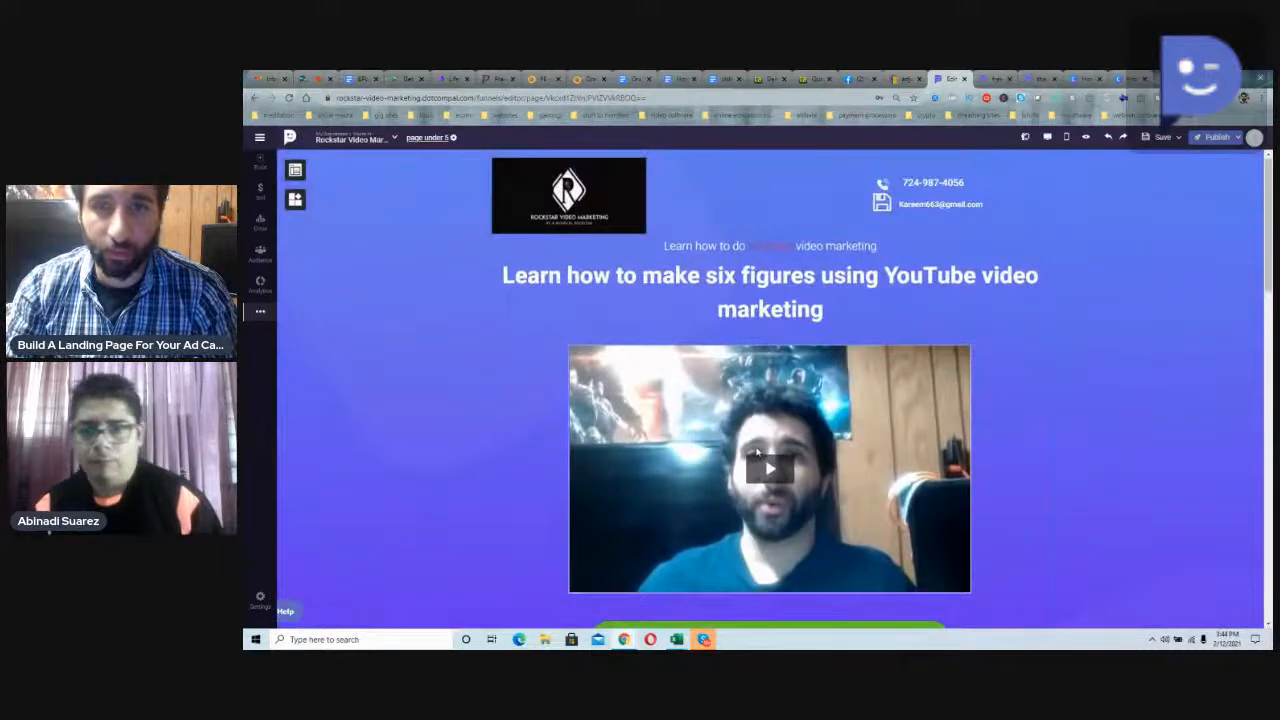
{"action": "scroll", "coordinate": [716, 592], "scroll_direction": "down", "scroll_amount": 1}
{"action": "scroll", "coordinate": [716, 592], "scroll_direction": "down", "scroll_amount": 5}
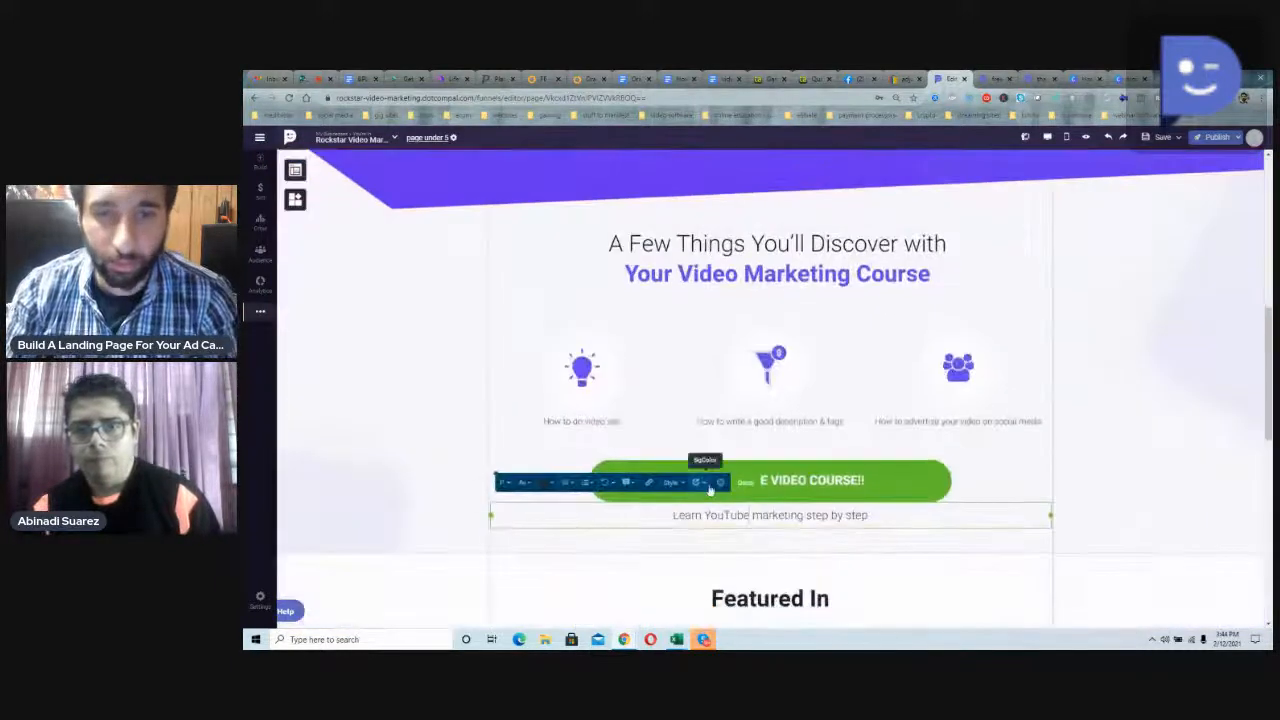
{"action": "scroll", "coordinate": [803, 478], "scroll_direction": "down", "scroll_amount": 2}
{"action": "scroll", "coordinate": [803, 478], "scroll_direction": "down", "scroll_amount": 2}
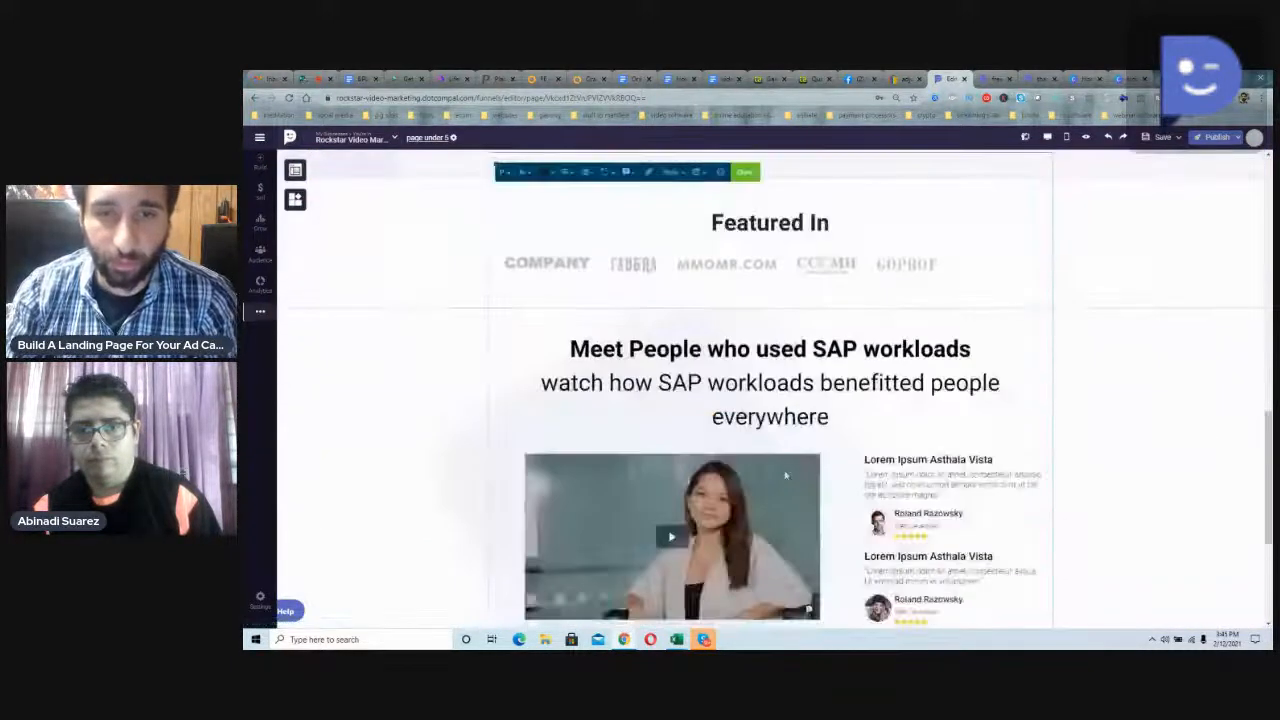
{"action": "left_click", "coordinate": [791, 274]}
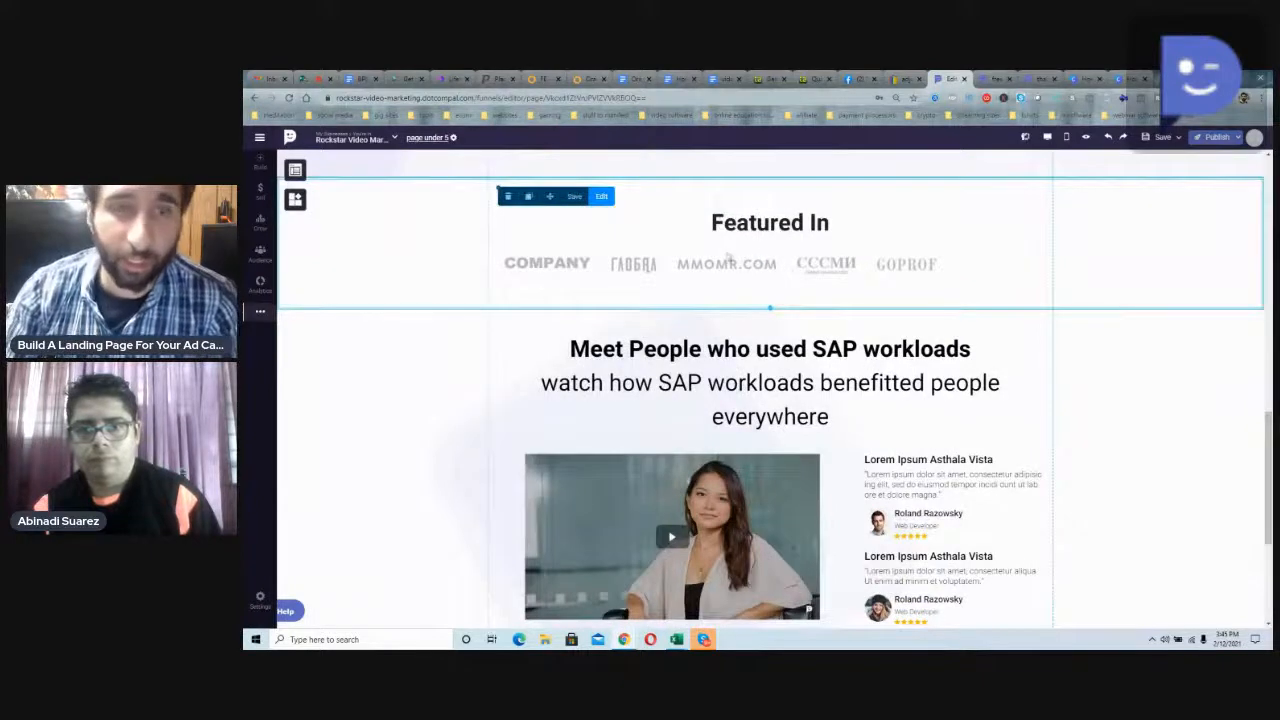
{"action": "left_click", "coordinate": [707, 265]}
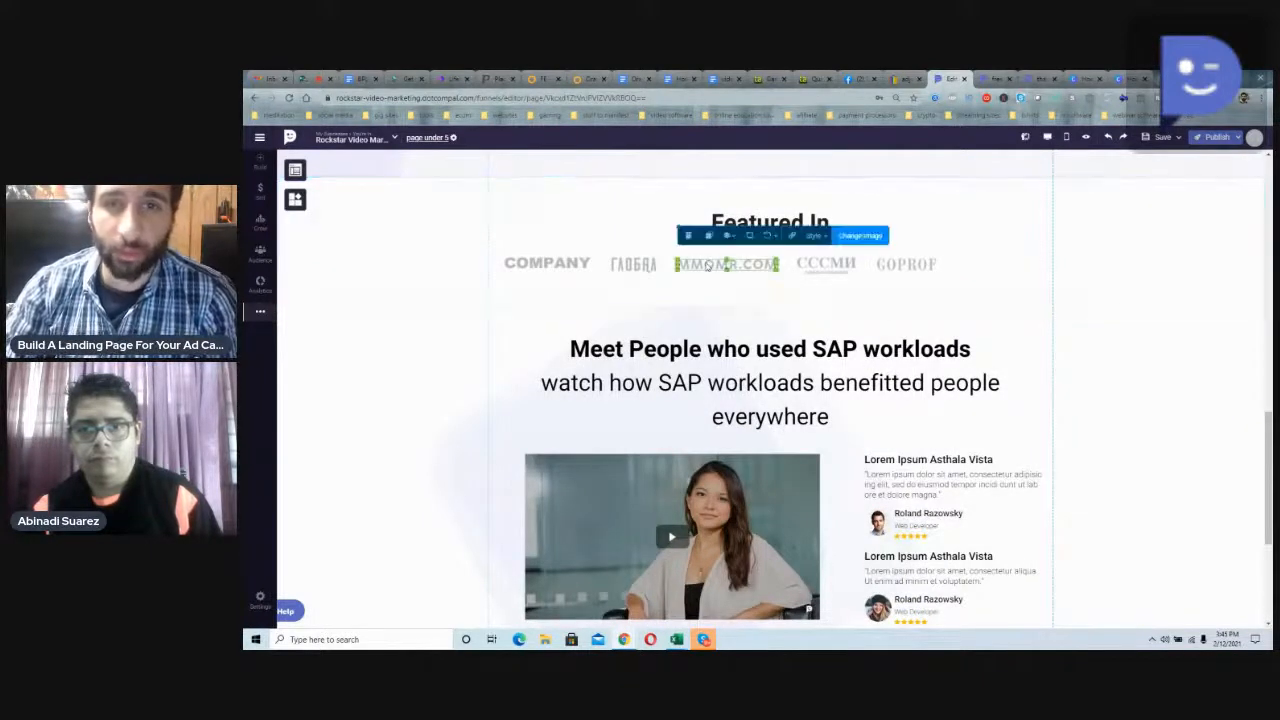
{"action": "left_click", "coordinate": [807, 270]}
{"action": "left_click", "coordinate": [603, 267]}
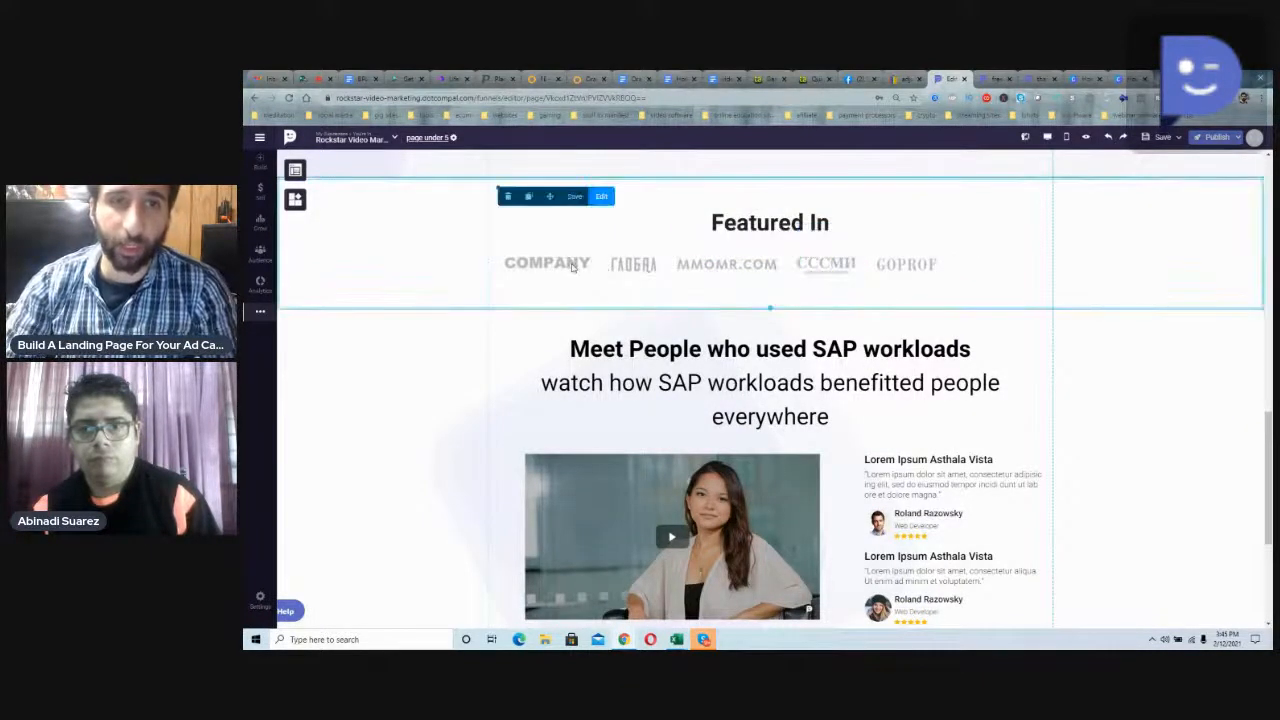
{"action": "left_click", "coordinate": [573, 265]}
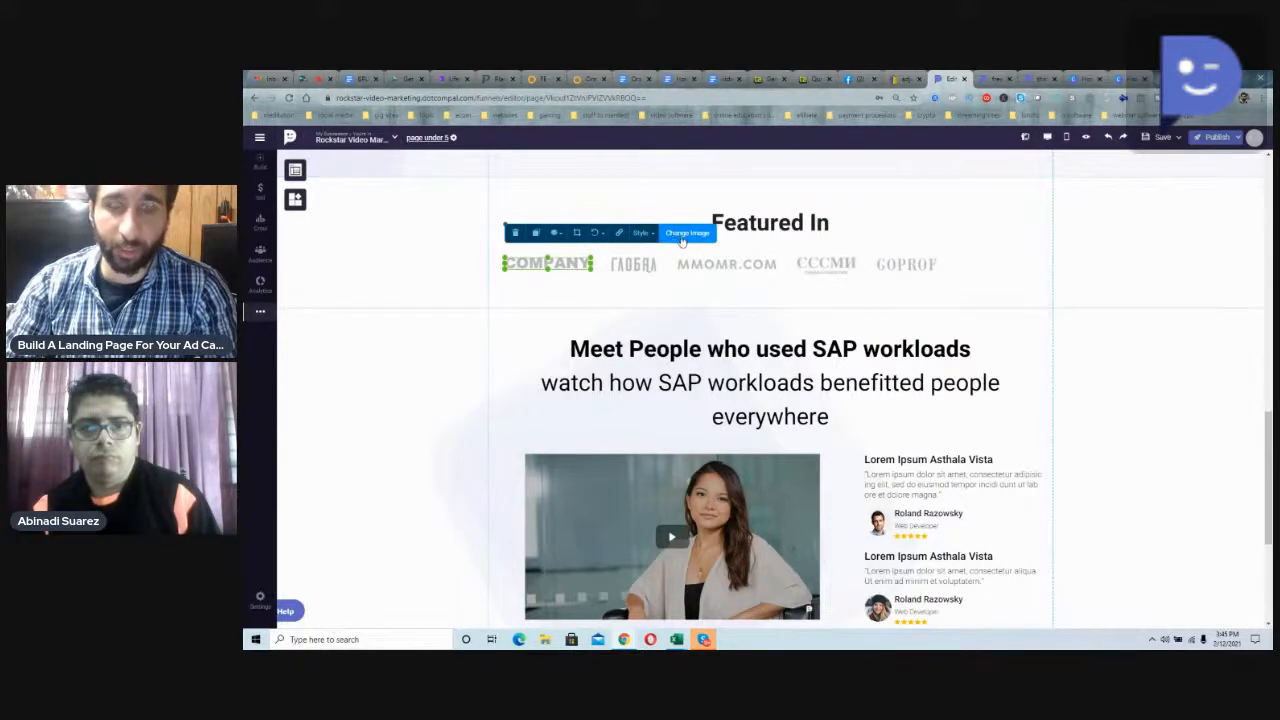
{"action": "scroll", "coordinate": [735, 282], "scroll_direction": "down", "scroll_amount": 2}
{"action": "scroll", "coordinate": [720, 320], "scroll_direction": "up", "scroll_amount": 1}
{"action": "scroll", "coordinate": [712, 348], "scroll_direction": "down", "scroll_amount": 2}
{"action": "scroll", "coordinate": [712, 348], "scroll_direction": "up", "scroll_amount": 3}
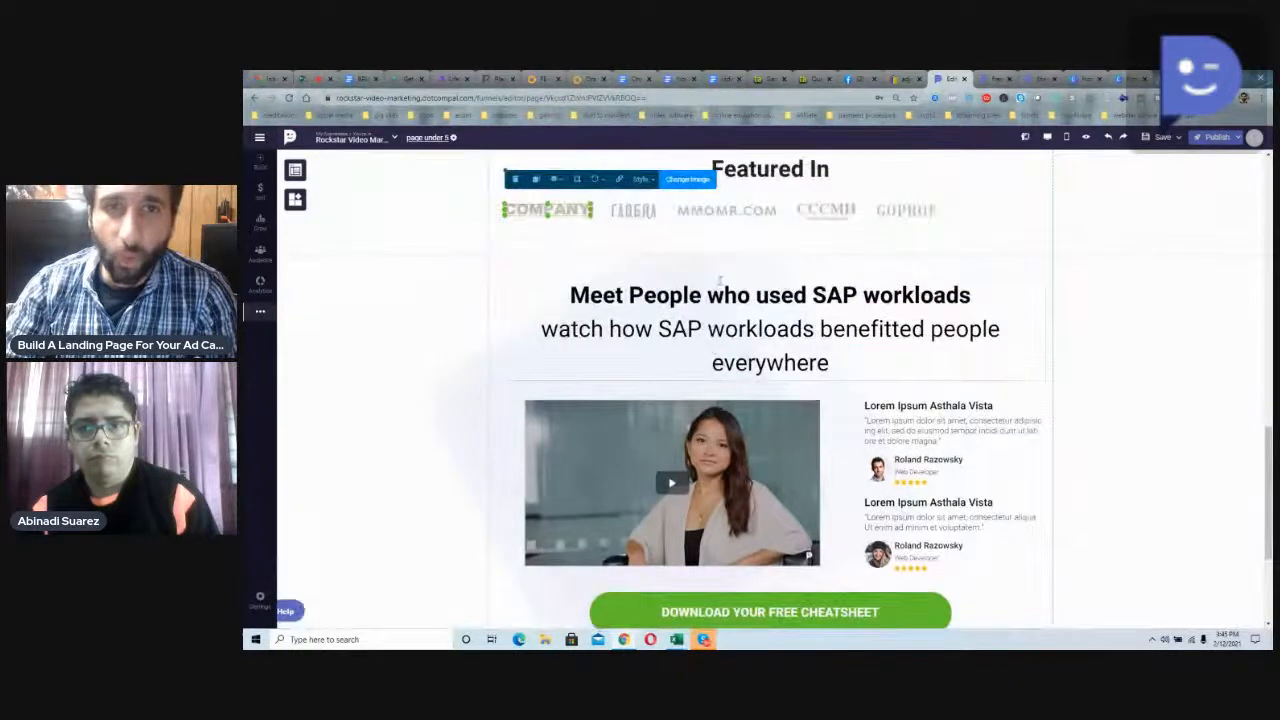
Step: Change the bold first line of the heading below Featured In to "Meet People who used video marketing"
{"action": "triple_click", "coordinate": [716, 305]}
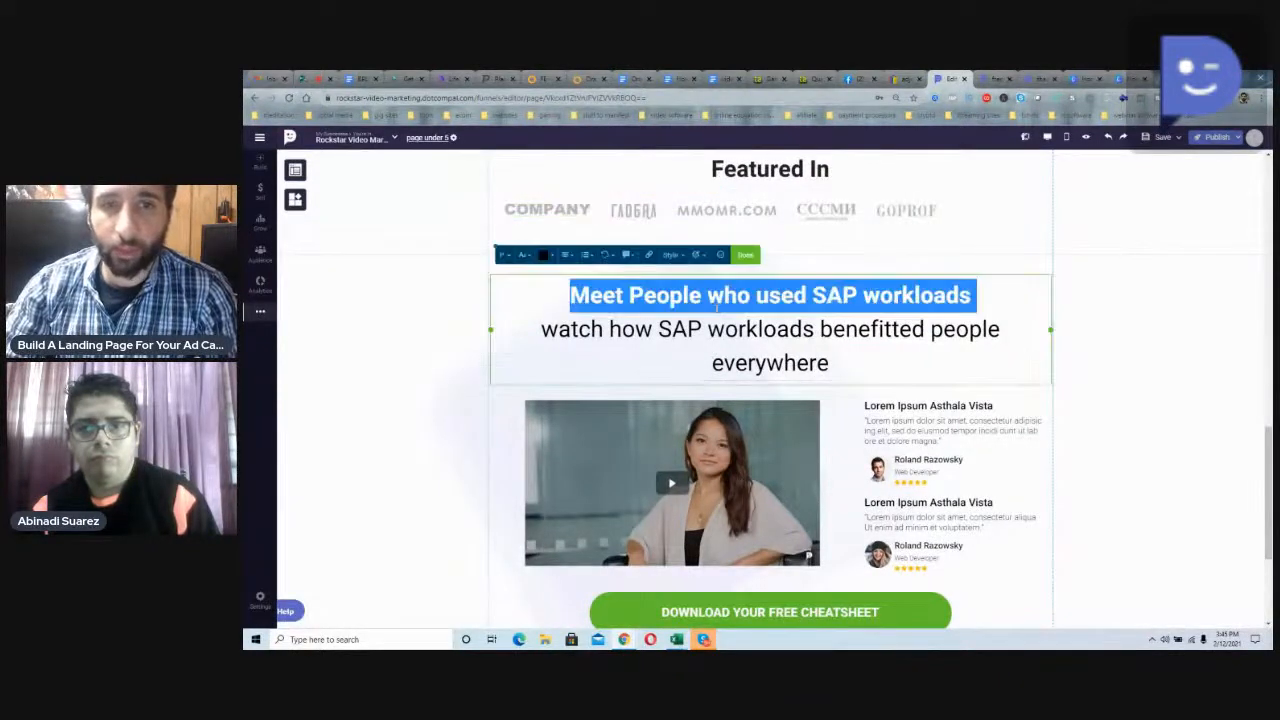
{"action": "left_click", "coordinate": [708, 296]}
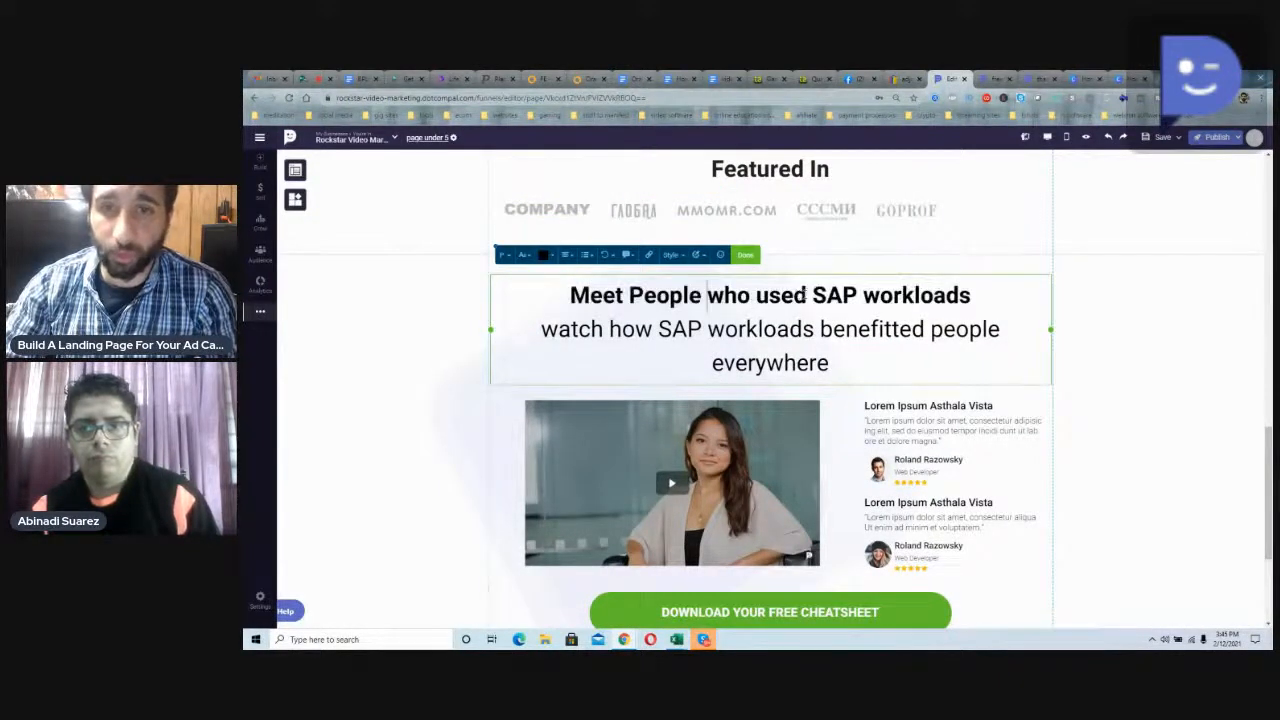
{"action": "left_click_drag", "start_coordinate": [816, 295], "coordinate": [966, 296]}
{"action": "type", "text": "vide"}
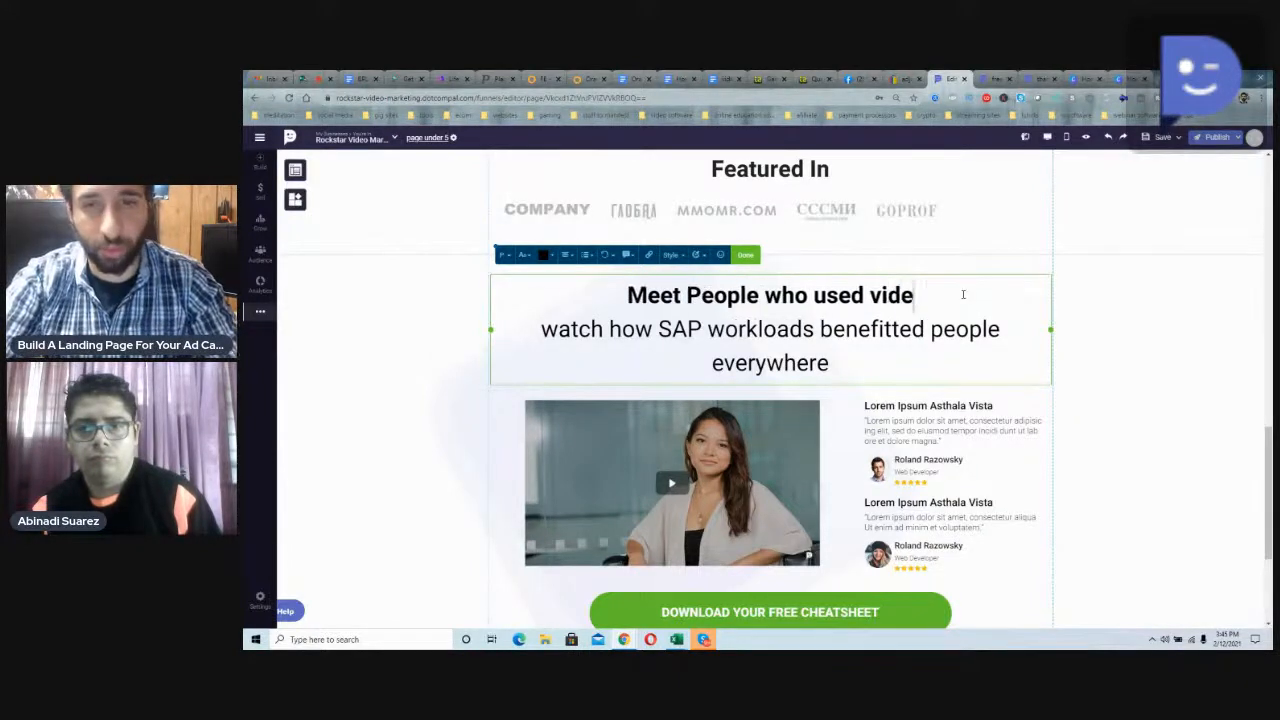
{"action": "type", "text": "o matketing"}
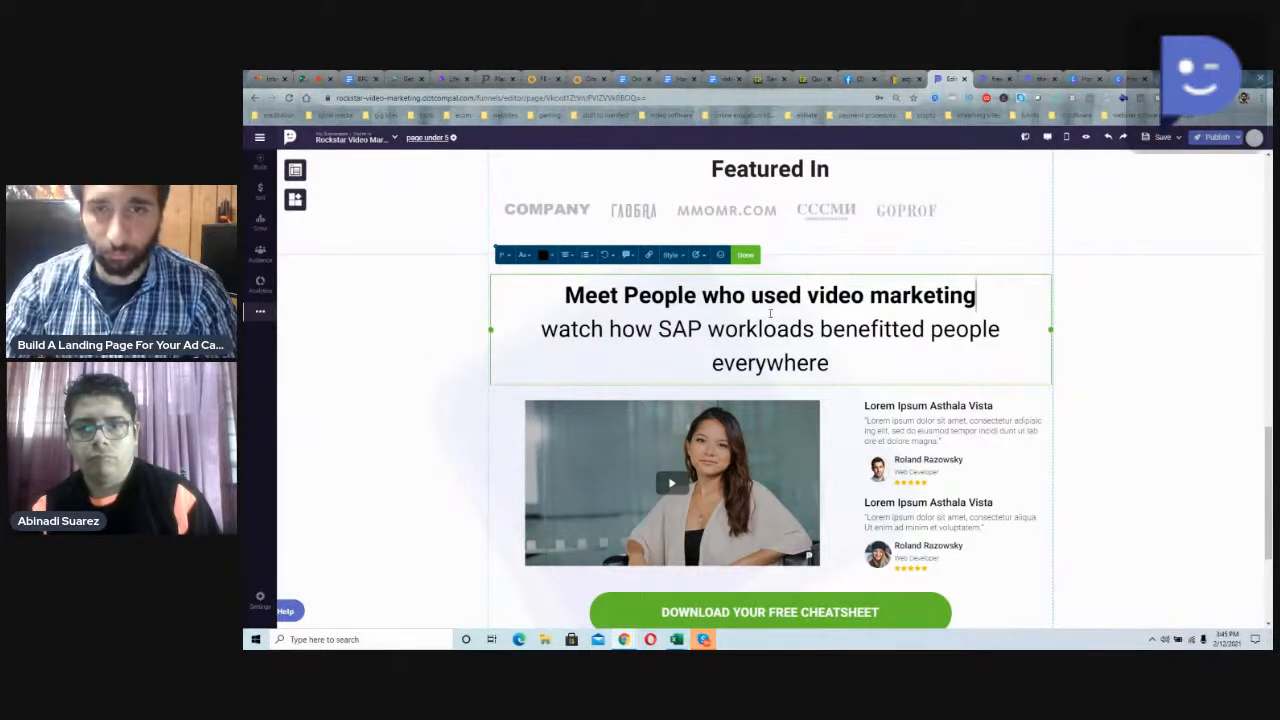
Step: Replace the second line under the "Meet People" heading with "made six figures for their business"
{"action": "left_click", "coordinate": [687, 329]}
{"action": "left_click_drag", "start_coordinate": [814, 329], "coordinate": [545, 336]}
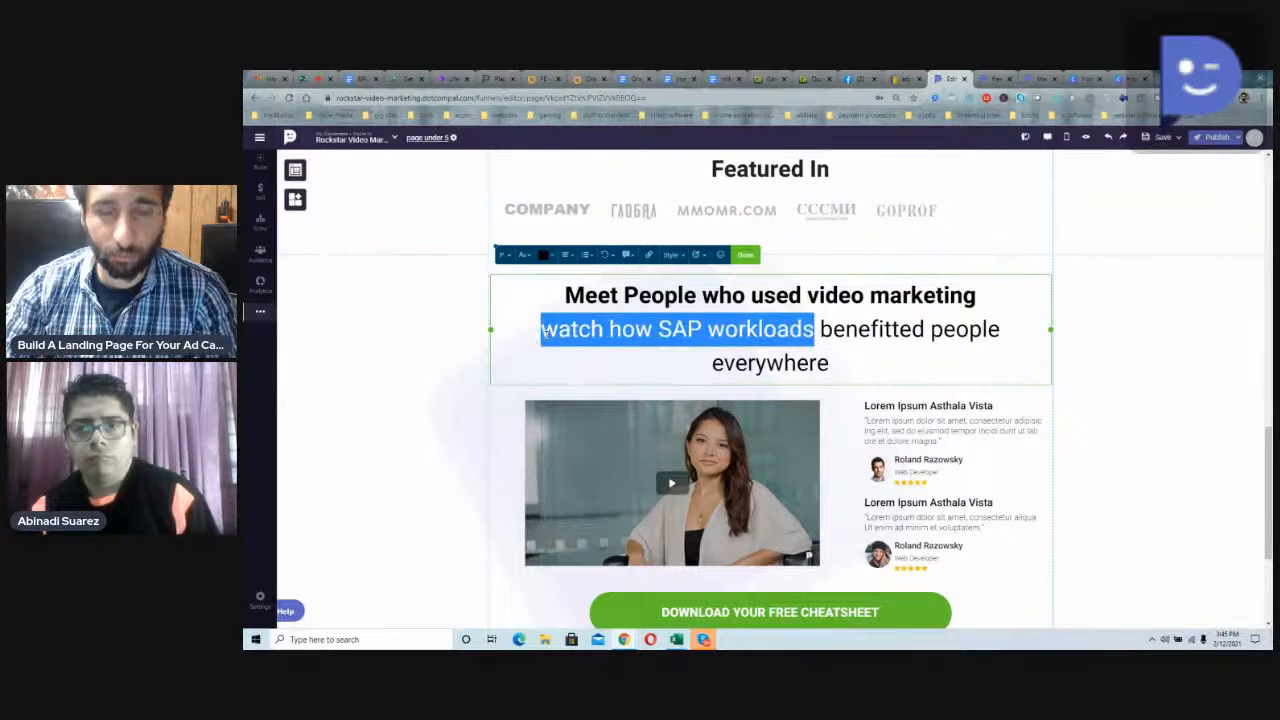
{"action": "key", "text": "BackSpace"}
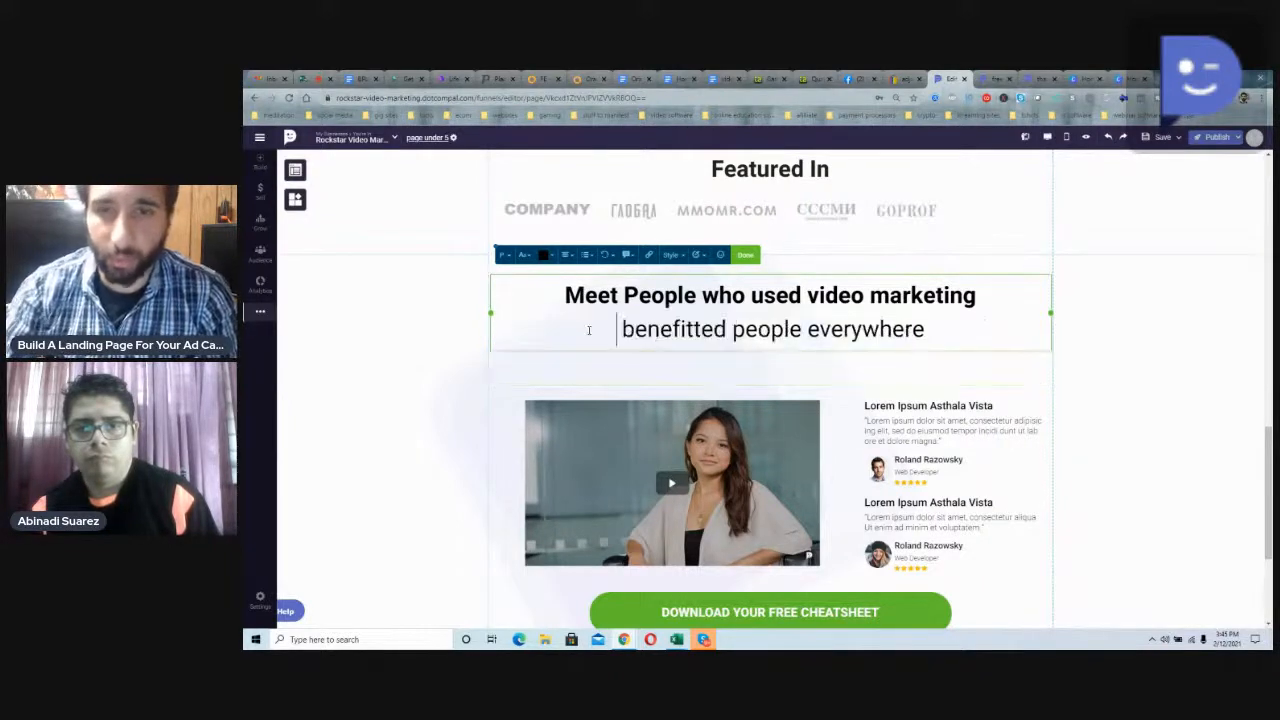
{"action": "left_click_drag", "start_coordinate": [925, 329], "coordinate": [620, 329]}
{"action": "type", "text": "did well"}
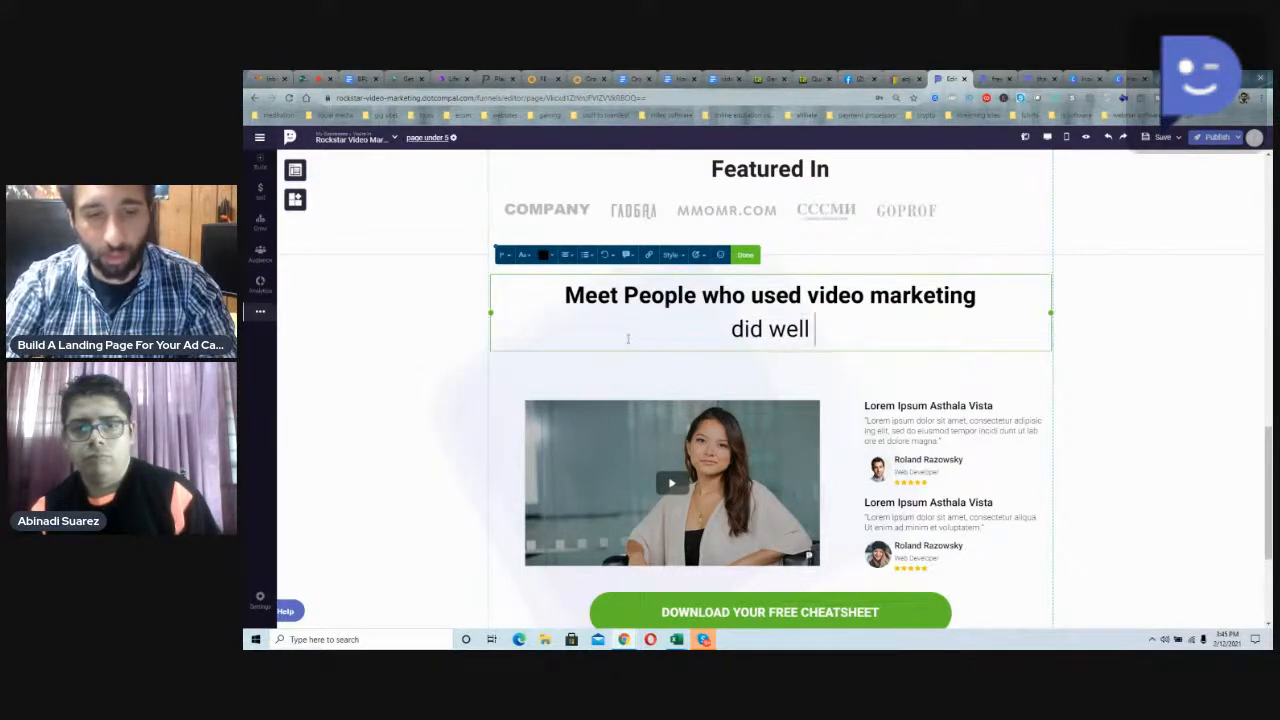
{"action": "key", "text": "BackSpace"}
{"action": "key", "text": "BackSpace"}
{"action": "key", "text": "BackSpace"}
{"action": "key", "text": "BackSpace"}
{"action": "key", "text": "BackSpace"}
{"action": "key", "text": "BackSpace"}
{"action": "key", "text": "BackSpace"}
{"action": "key", "text": "BackSpace"}
{"action": "key", "text": "BackSpace"}
{"action": "type", "text": "made six f"}
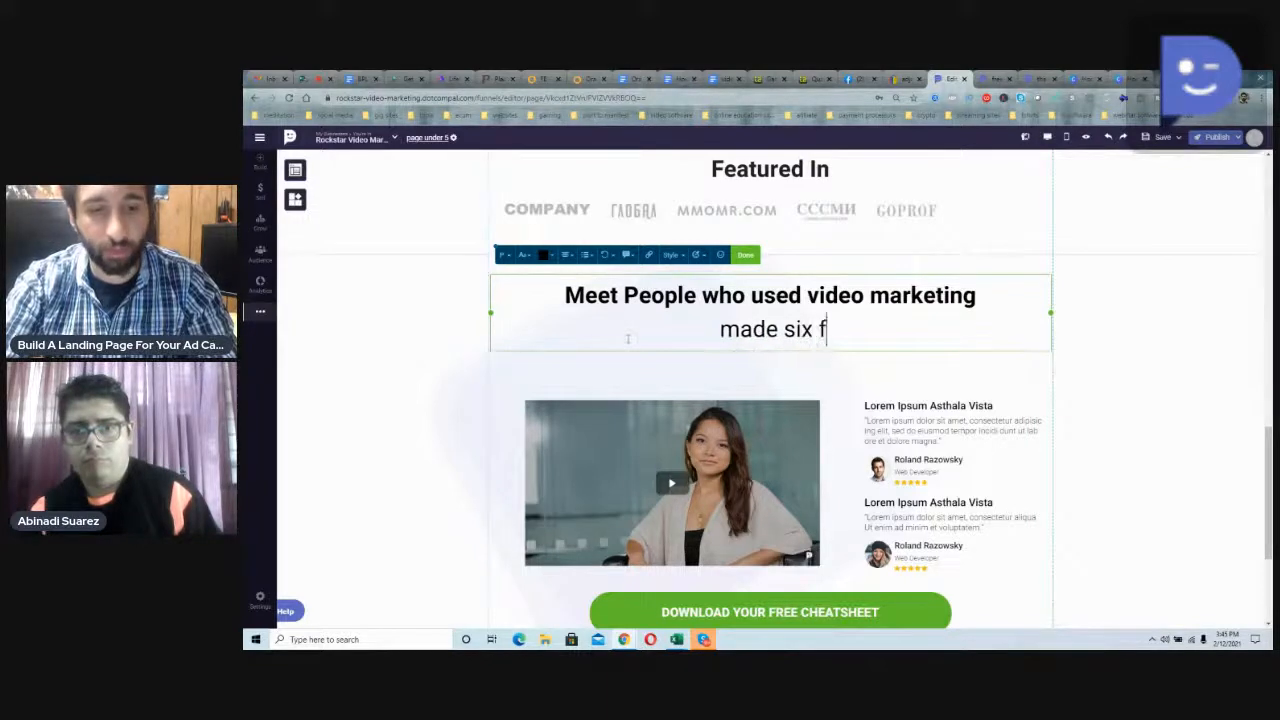
{"action": "type", "text": "igures for the"}
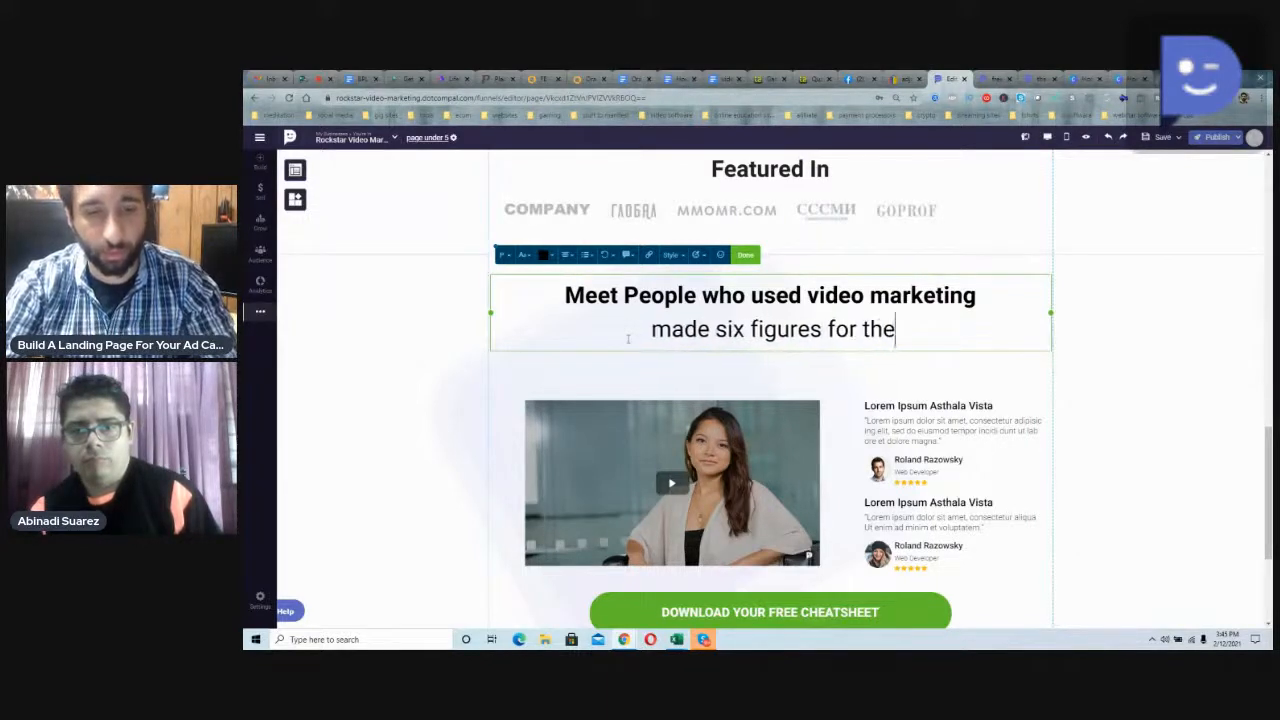
{"action": "type", "text": "ir business"}
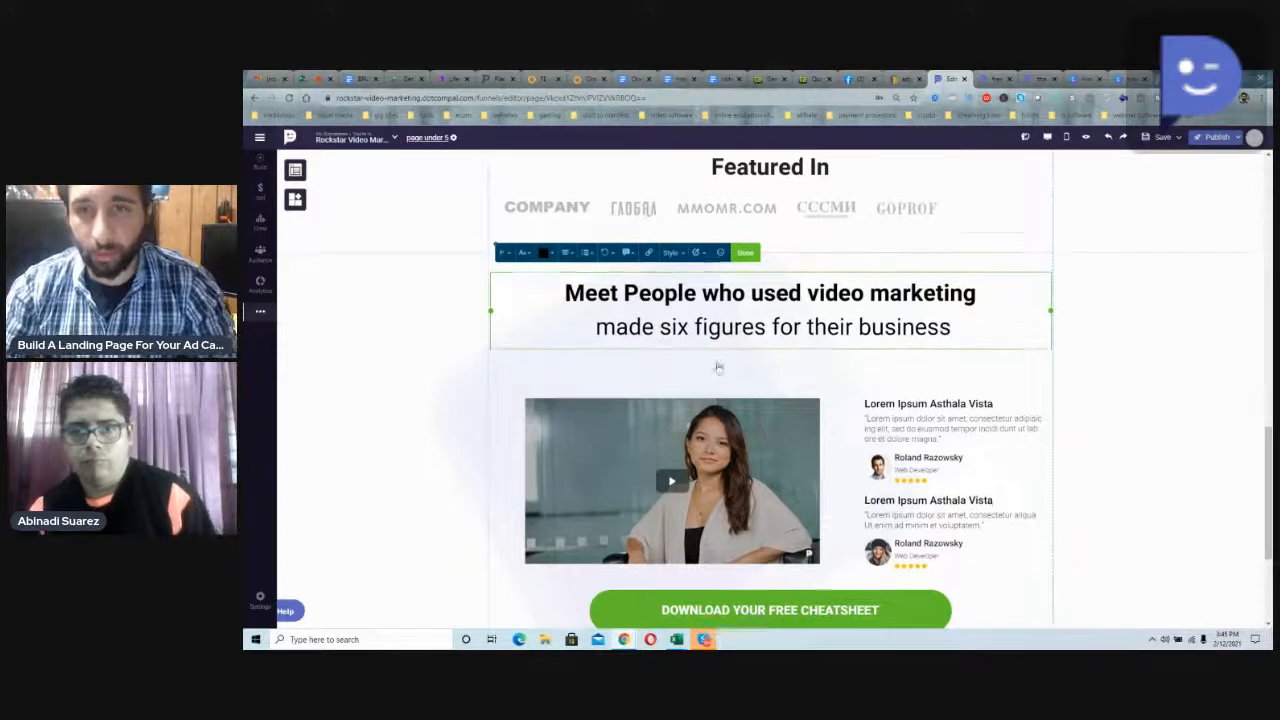
Step: Replace the title of the first testimonial beside the woman's image with "Seo gurus"
{"action": "scroll", "coordinate": [908, 323], "scroll_direction": "down", "scroll_amount": 2}
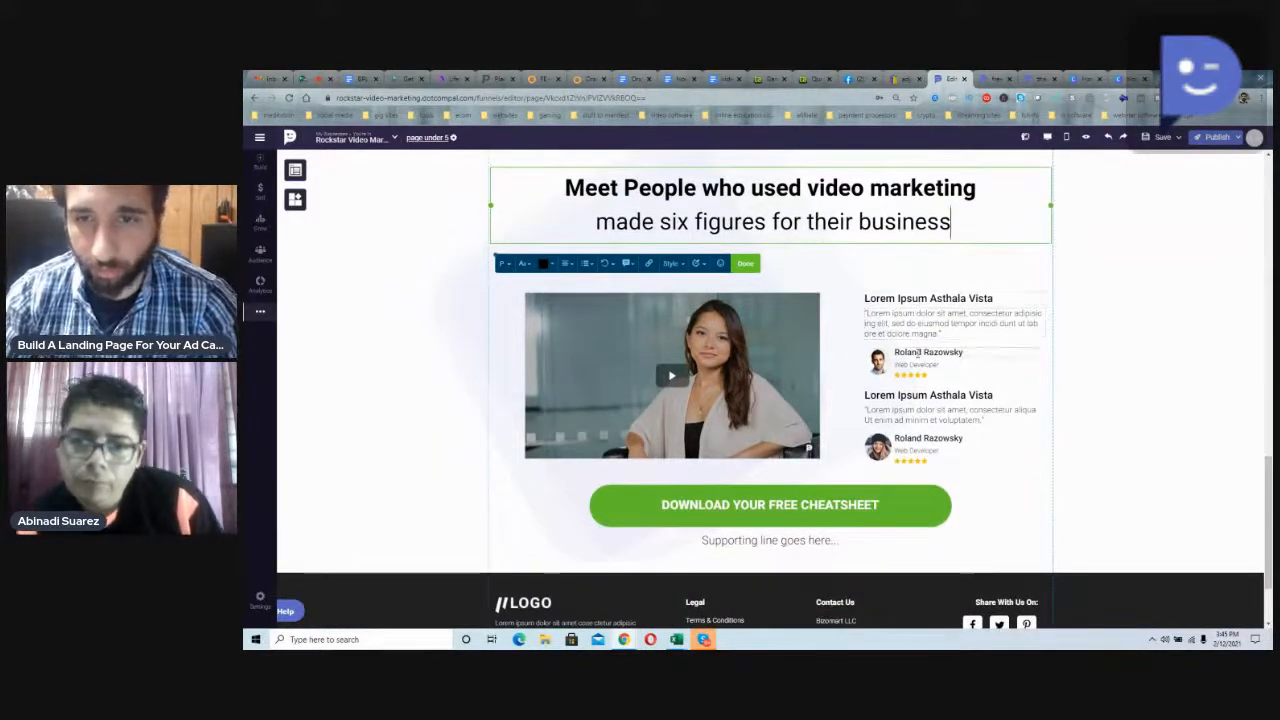
{"action": "left_click", "coordinate": [928, 440]}
{"action": "left_click", "coordinate": [899, 298]}
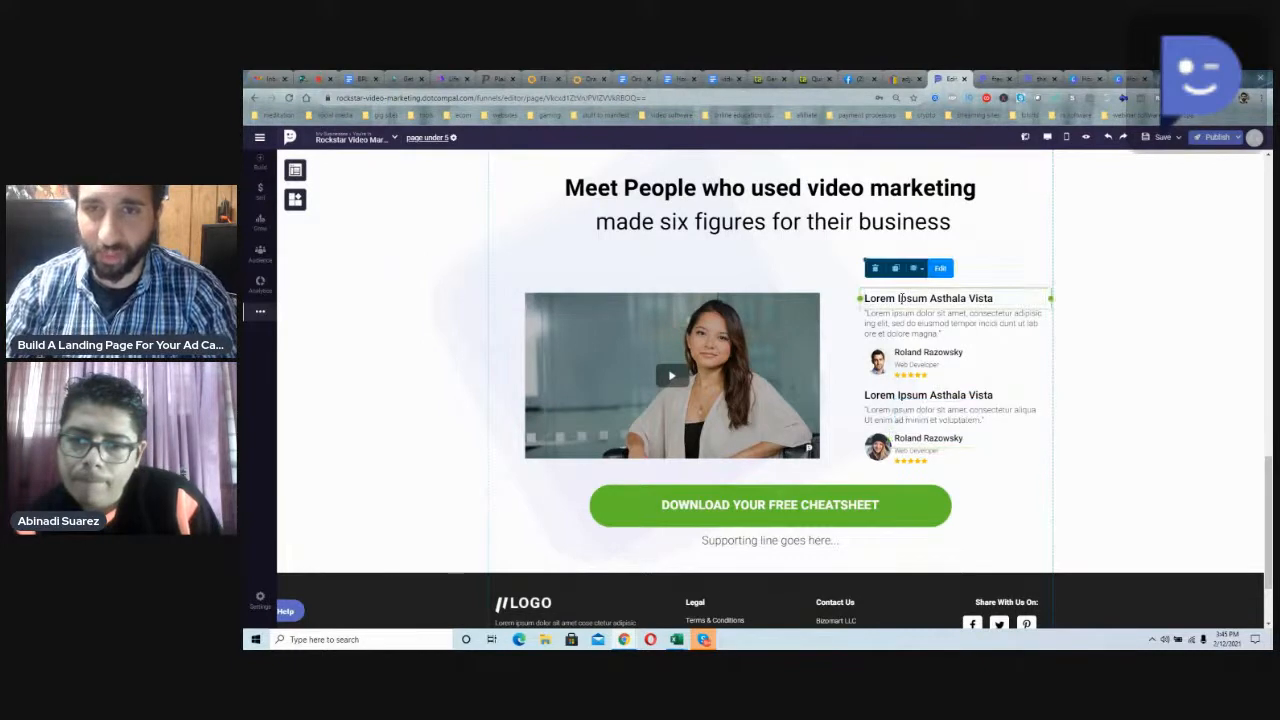
{"action": "double_click", "coordinate": [899, 298]}
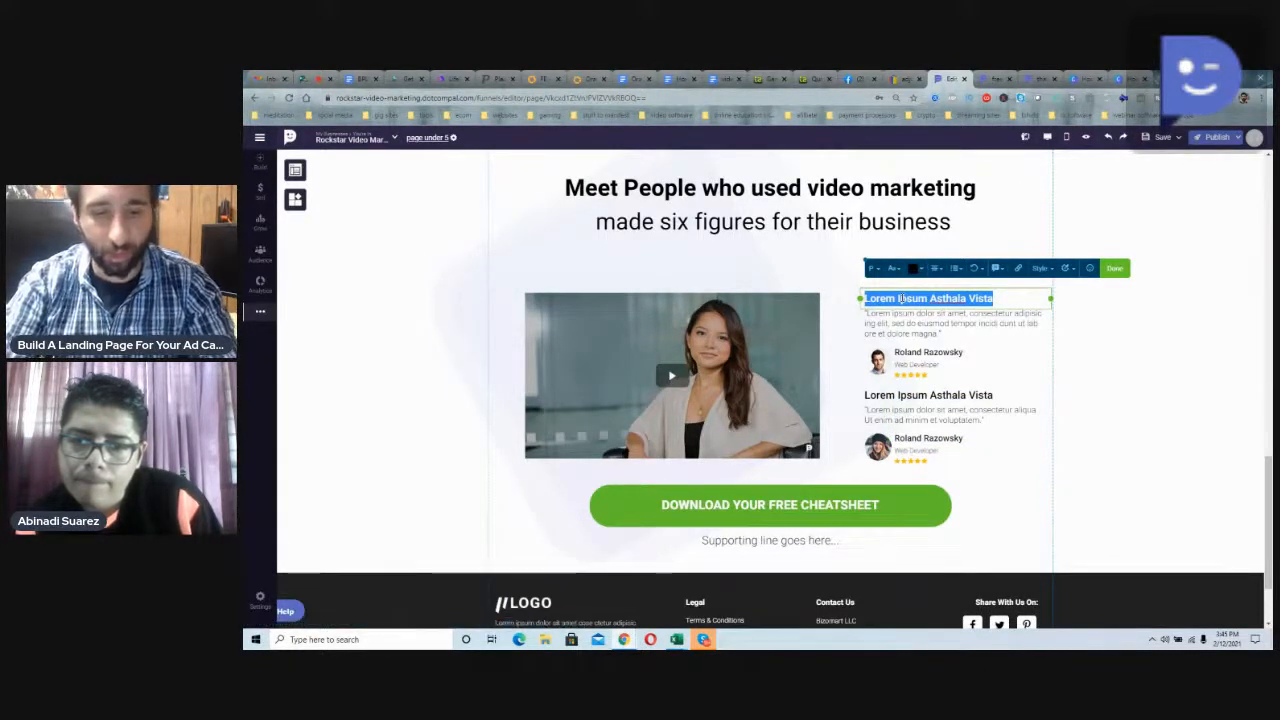
{"action": "type", "text": "Six p"}
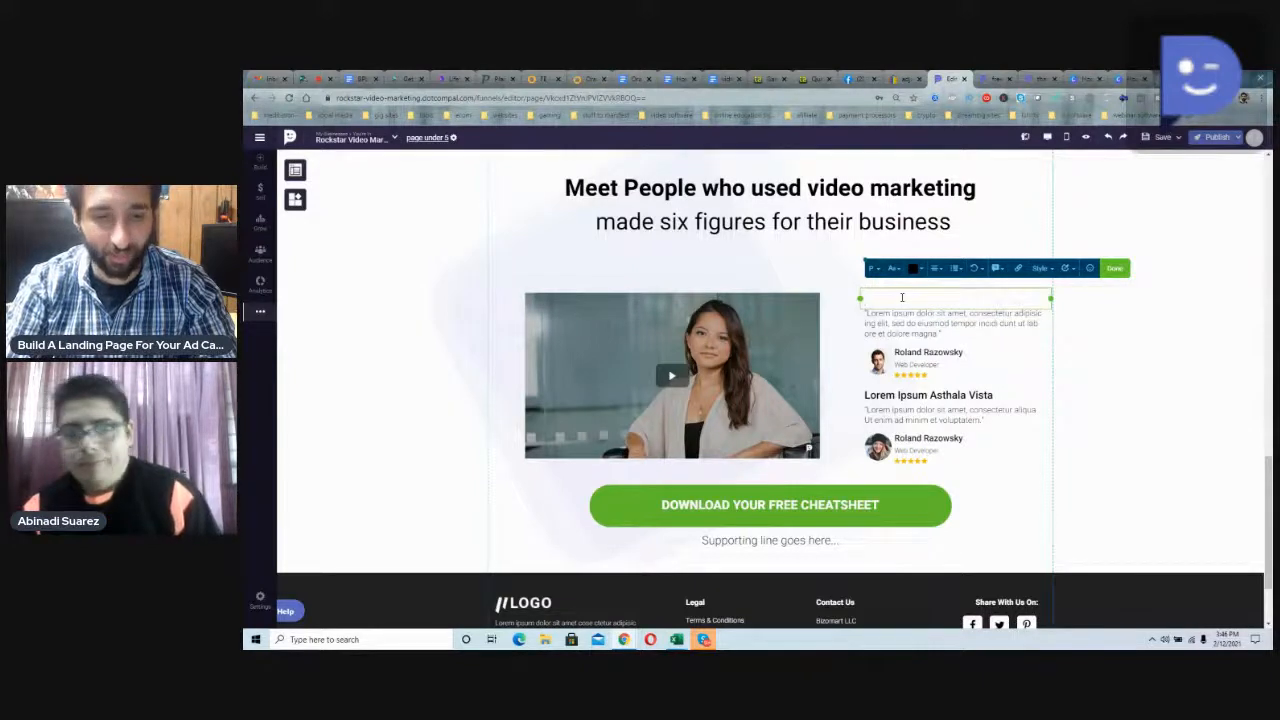
{"action": "type", "text": "Seo gur"}
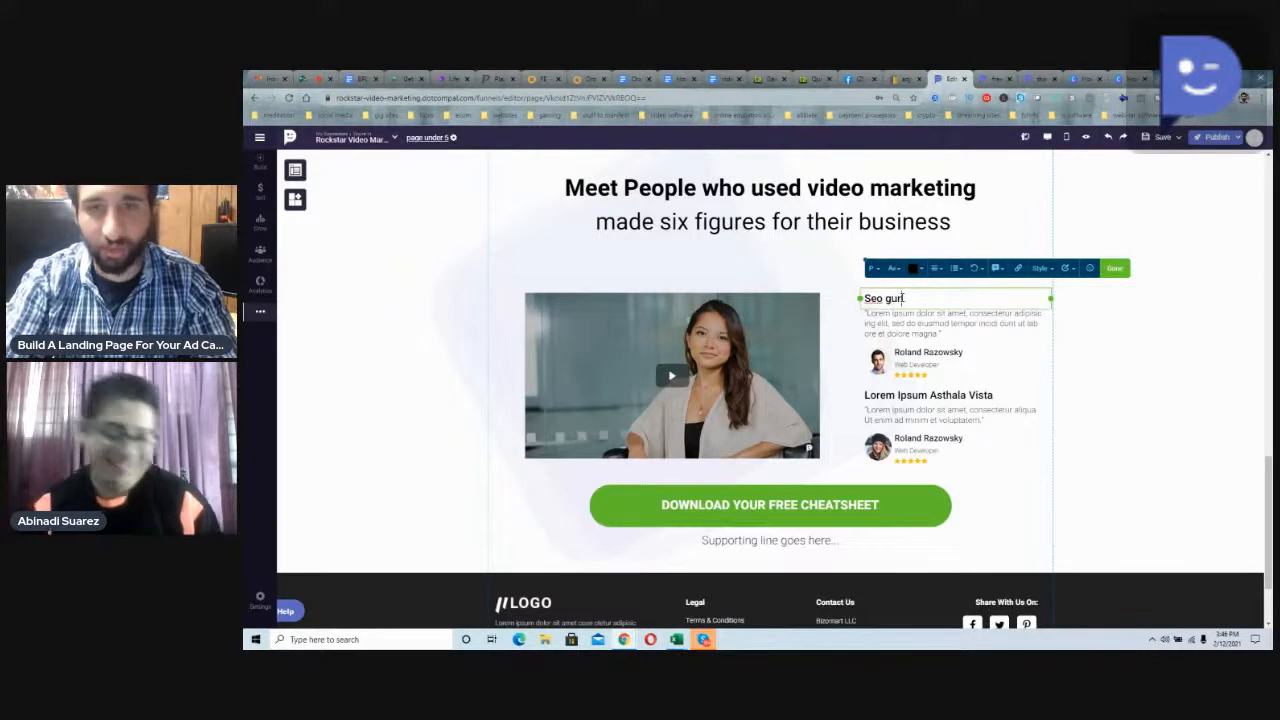
{"action": "type", "text": "us"}
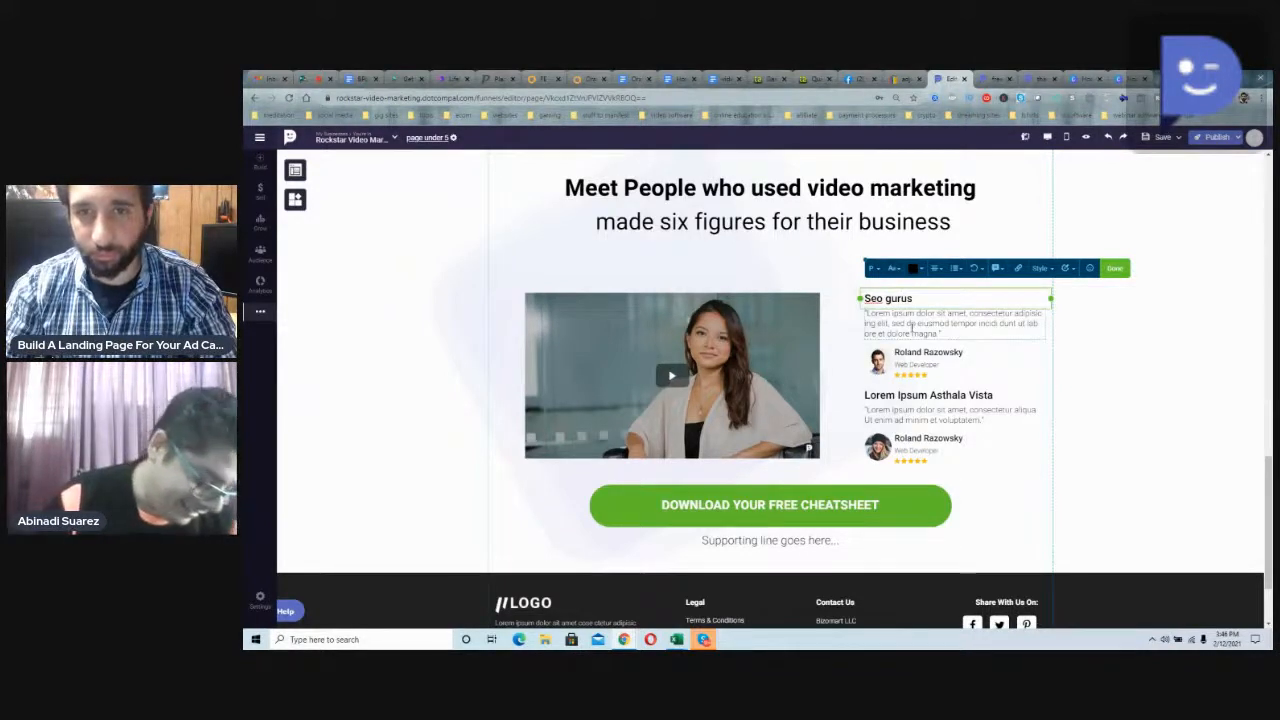
Step: Replace the first testimonial's quote with the marketer's first name followed by "helped me do six figures the last year with the power of seo"
{"action": "triple_click", "coordinate": [911, 328]}
{"action": "type", "text": "Kareem"}
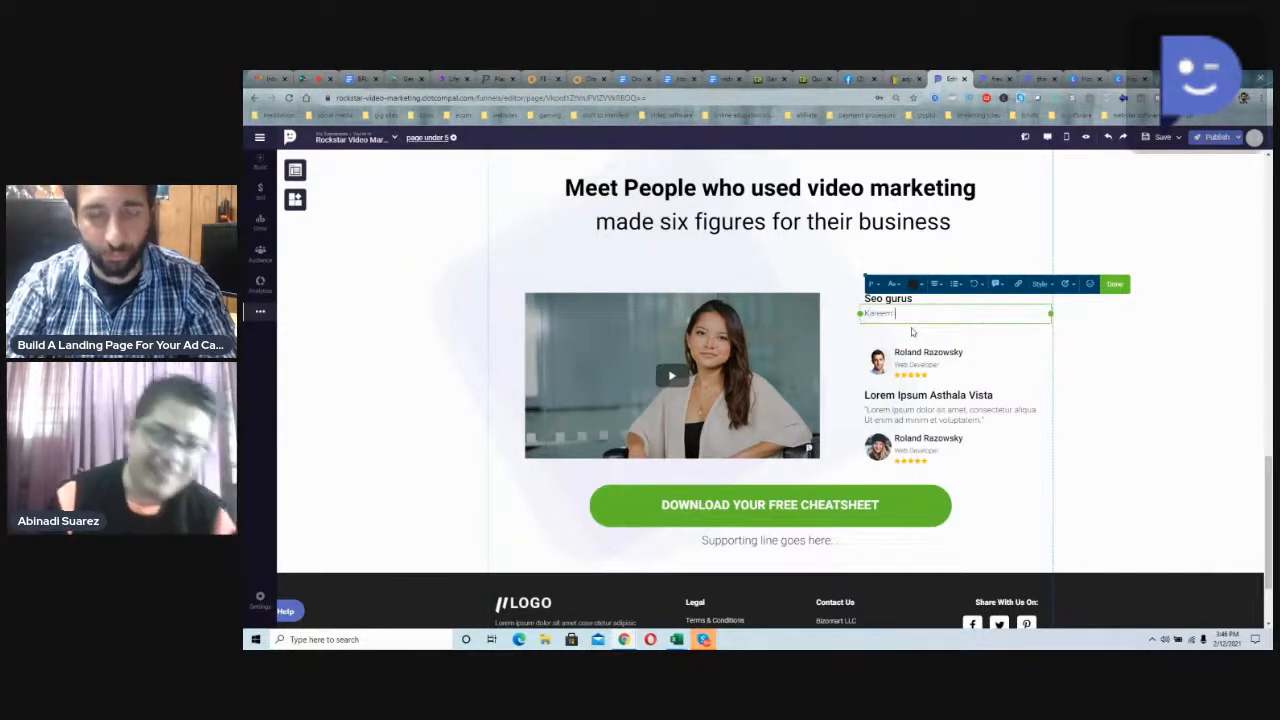
{"action": "type", "text": " helped me d"}
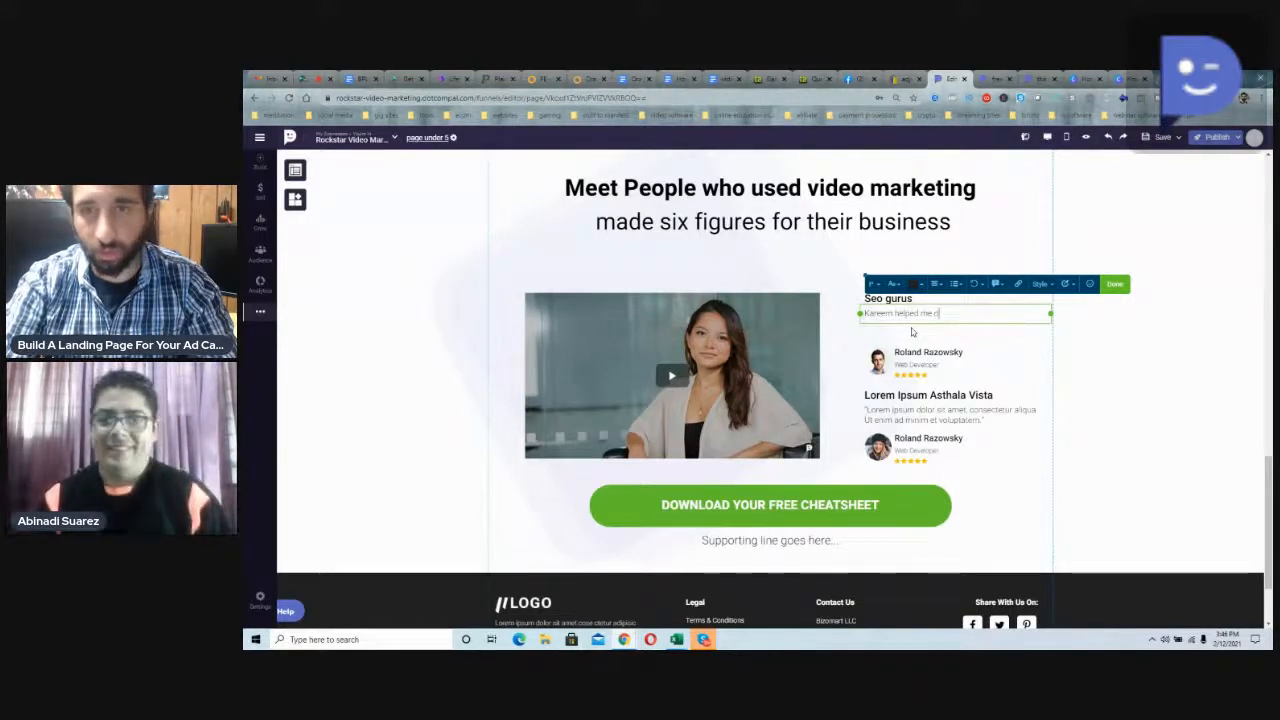
{"action": "type", "text": "o six figu"}
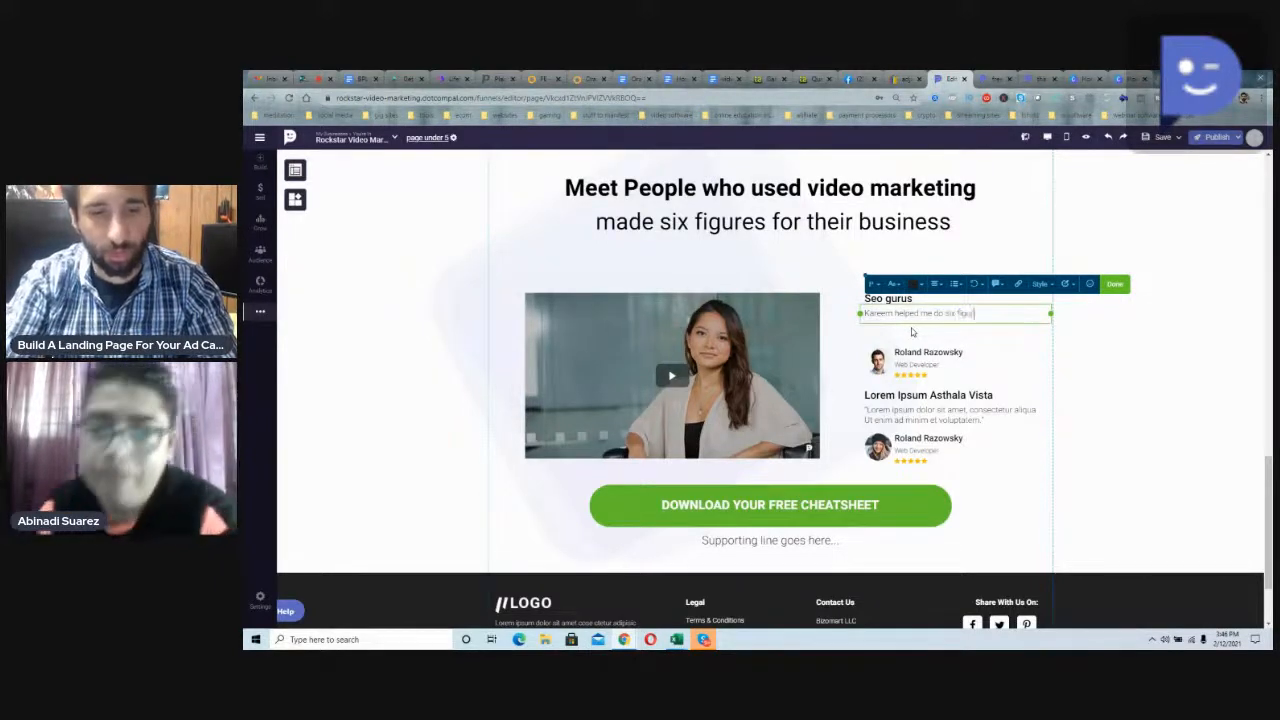
{"action": "type", "text": "res the las"}
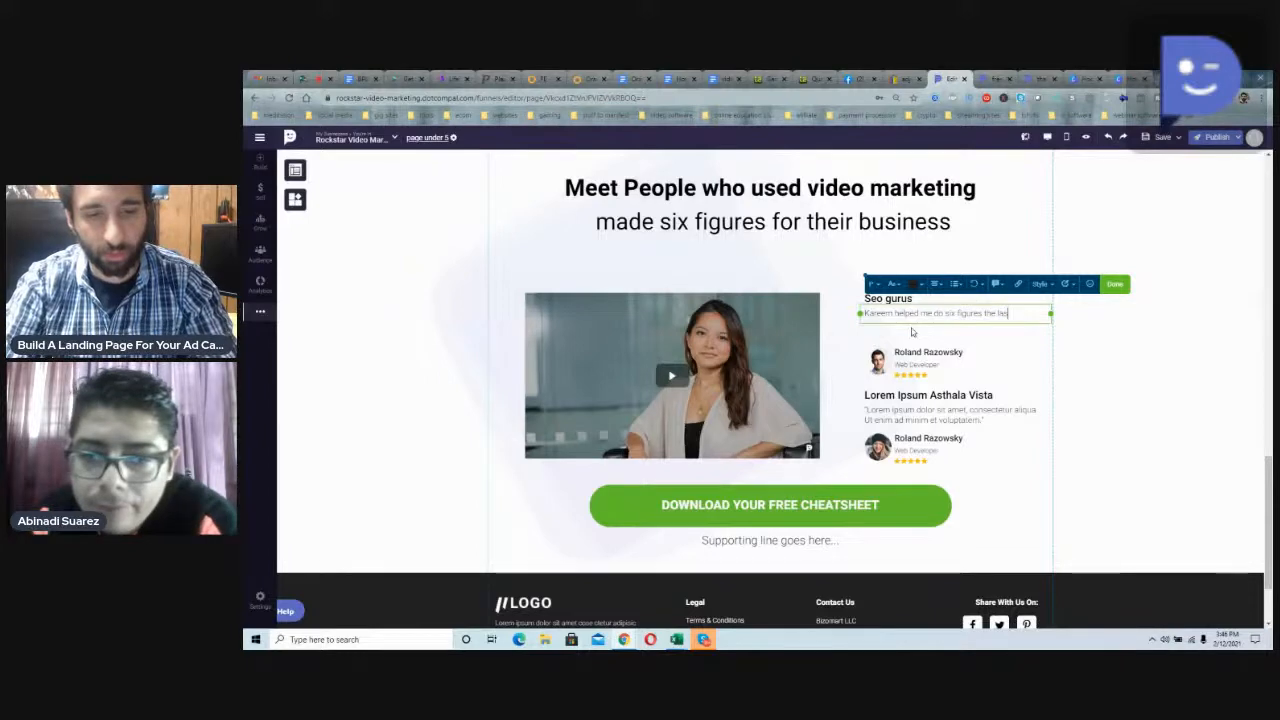
{"action": "type", "text": "t year with"}
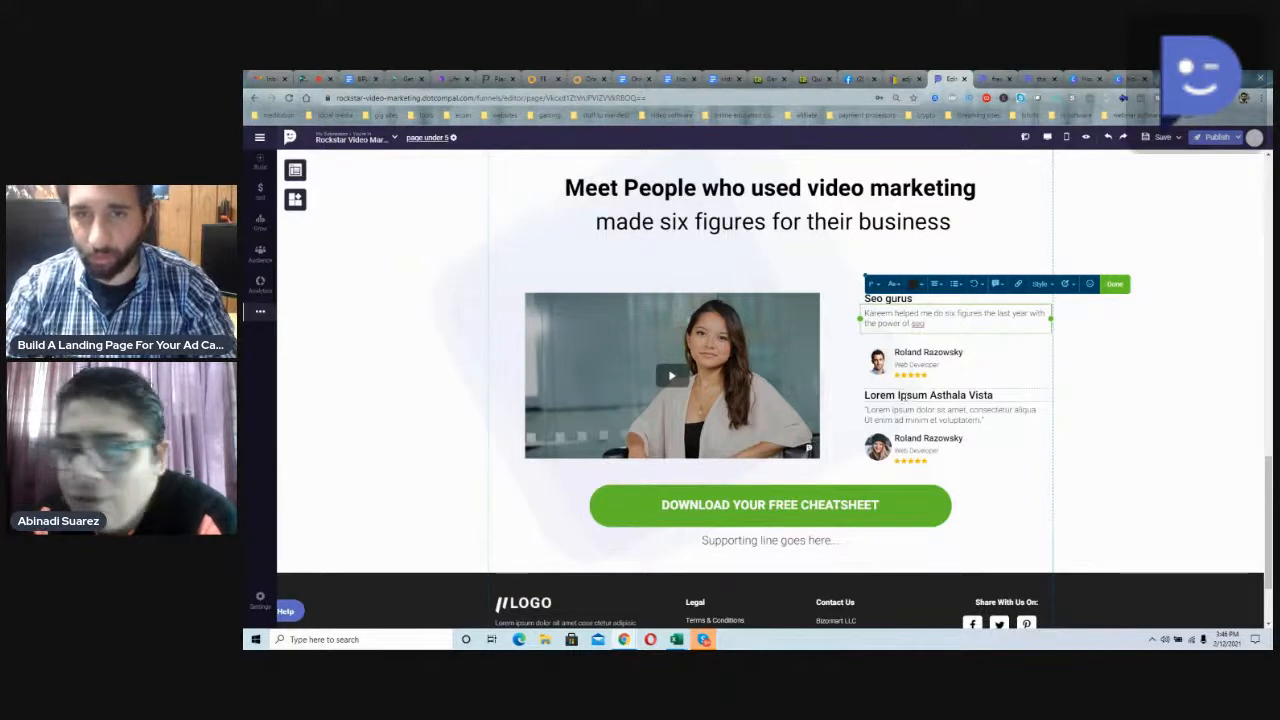
Step: Replace the second testimonial's title with "Graphic design ninjas"
{"action": "triple_click", "coordinate": [898, 395]}
{"action": "type", "text": "Grap"}
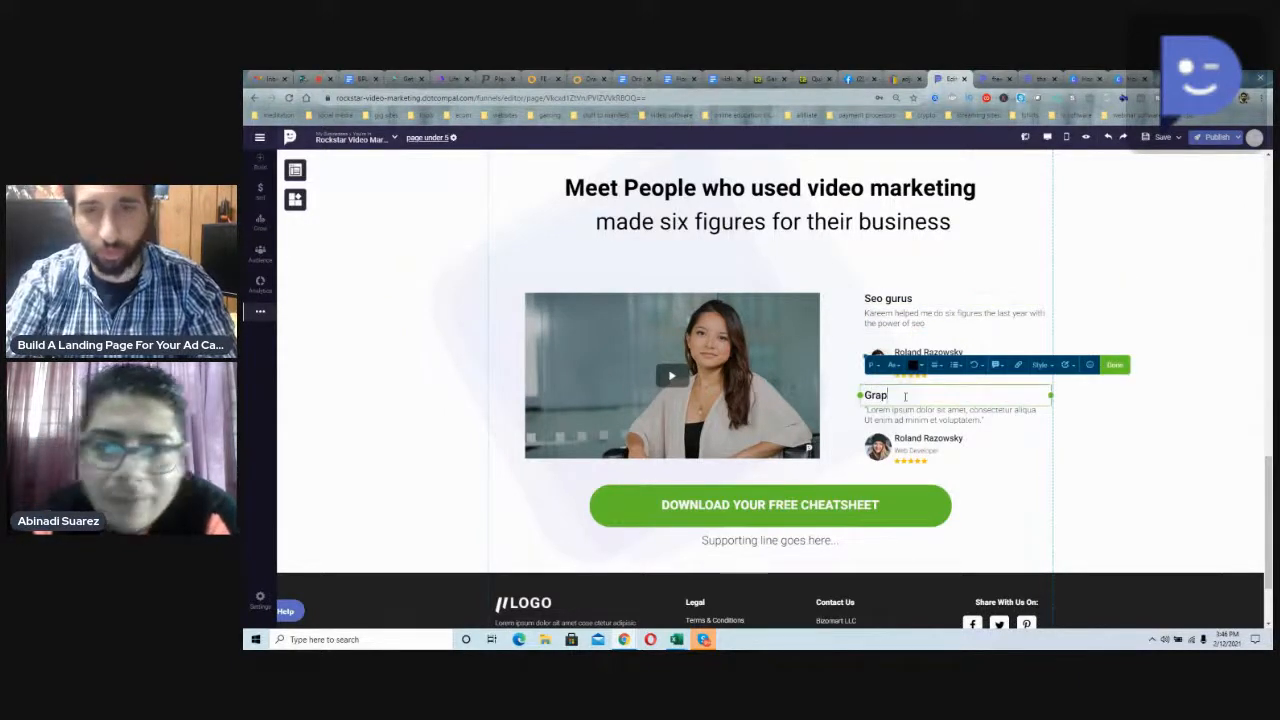
{"action": "type", "text": "hic design ninjas"}
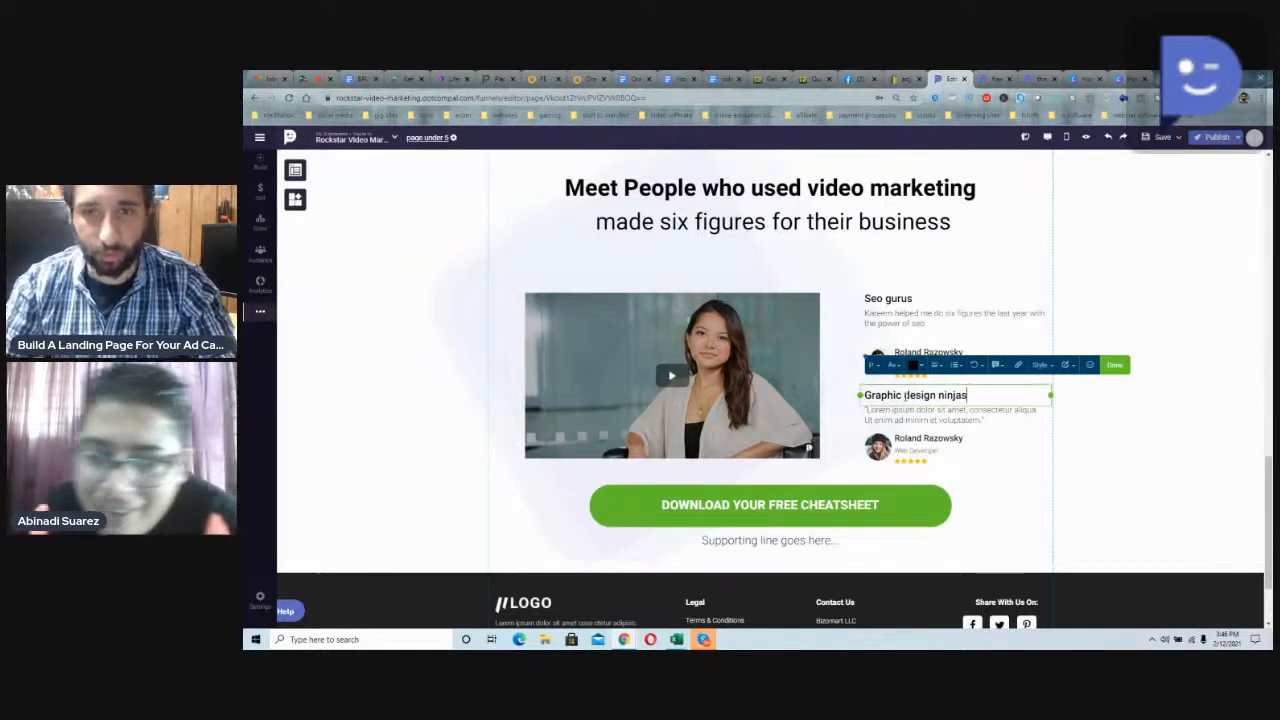
Step: Replace the second testimonial's quote with the marketer's first name followed by "helped me make money I didn't believe possible w/ video marketing"
{"action": "triple_click", "coordinate": [907, 411]}
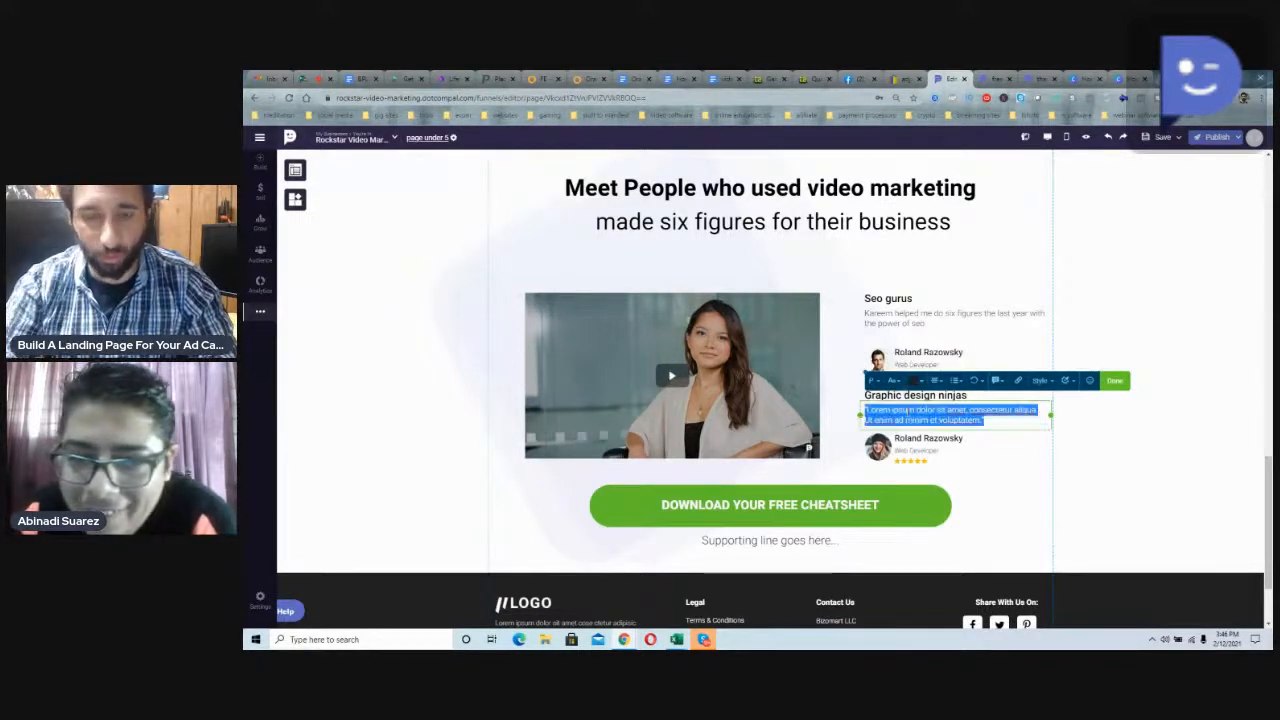
{"action": "type", "text": "Kareem "}
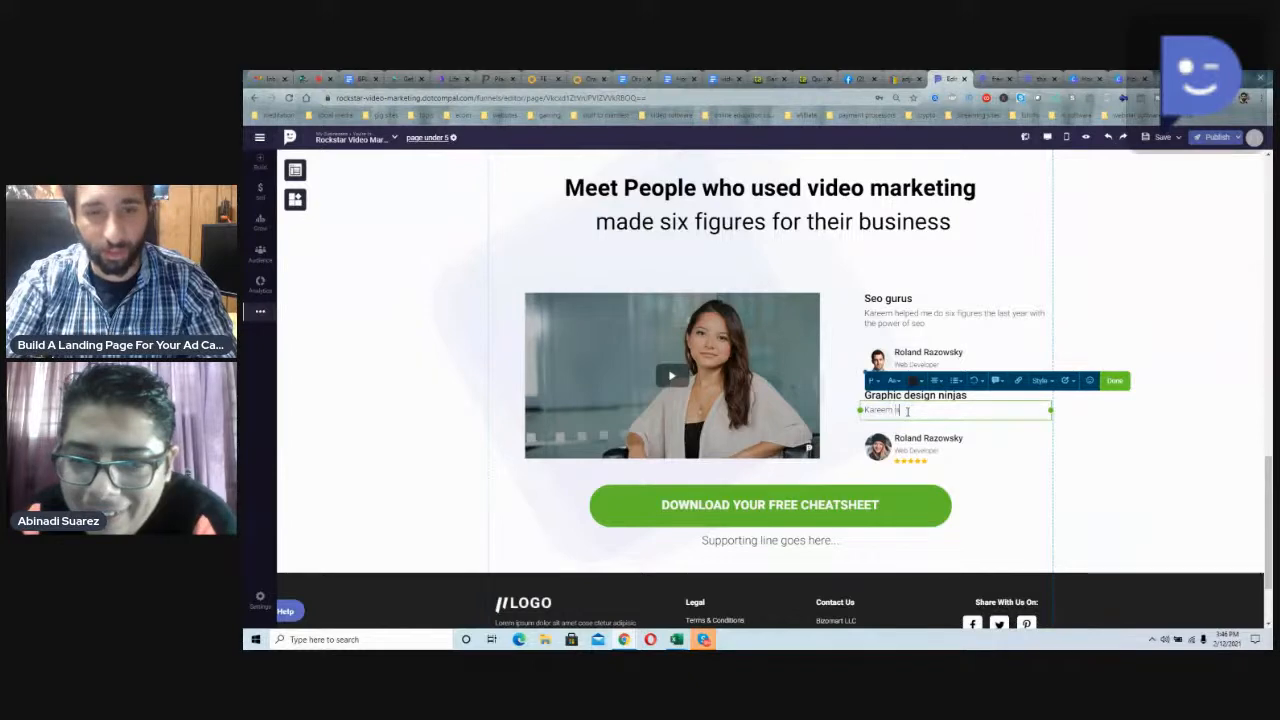
{"action": "type", "text": "helped me make mone"}
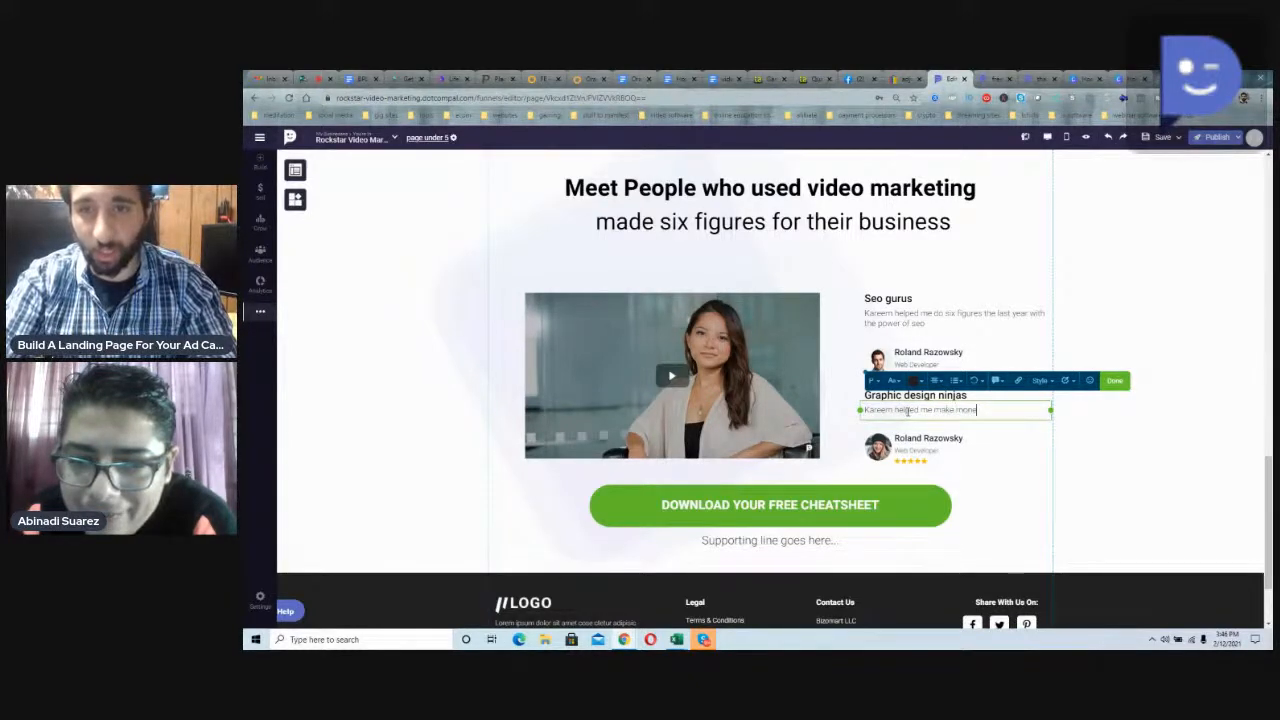
{"action": "type", "text": "y I didn't believe possib"}
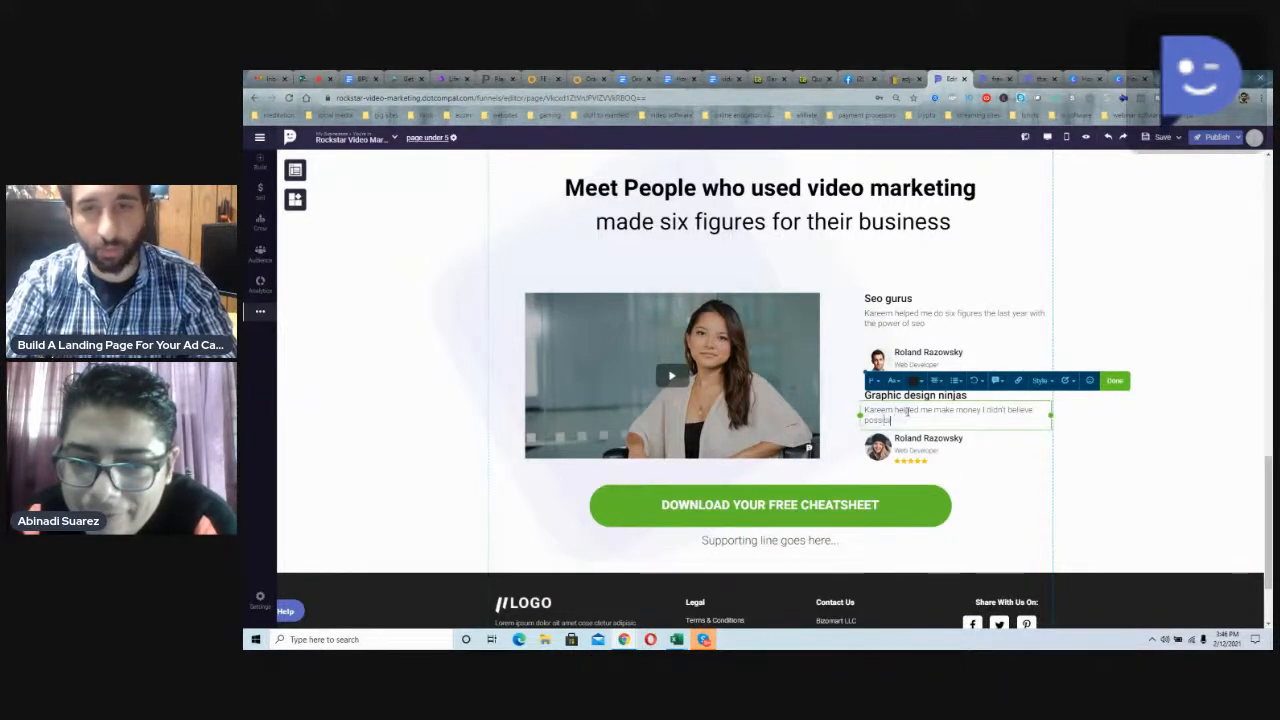
{"action": "type", "text": "le w/ video marketing"}
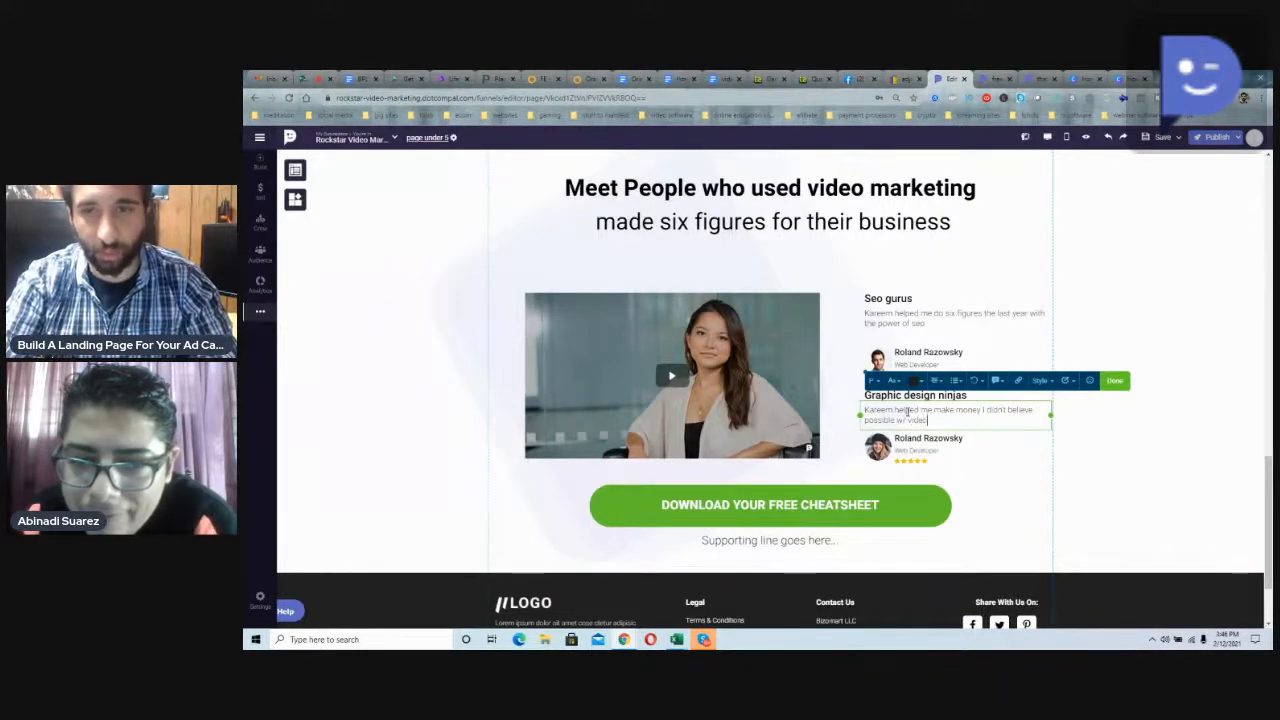
Step: Swap the woman's image beside the testimonials for the library portrait of the bearded man and move it closer to the testimonials
{"action": "left_click", "coordinate": [800, 406]}
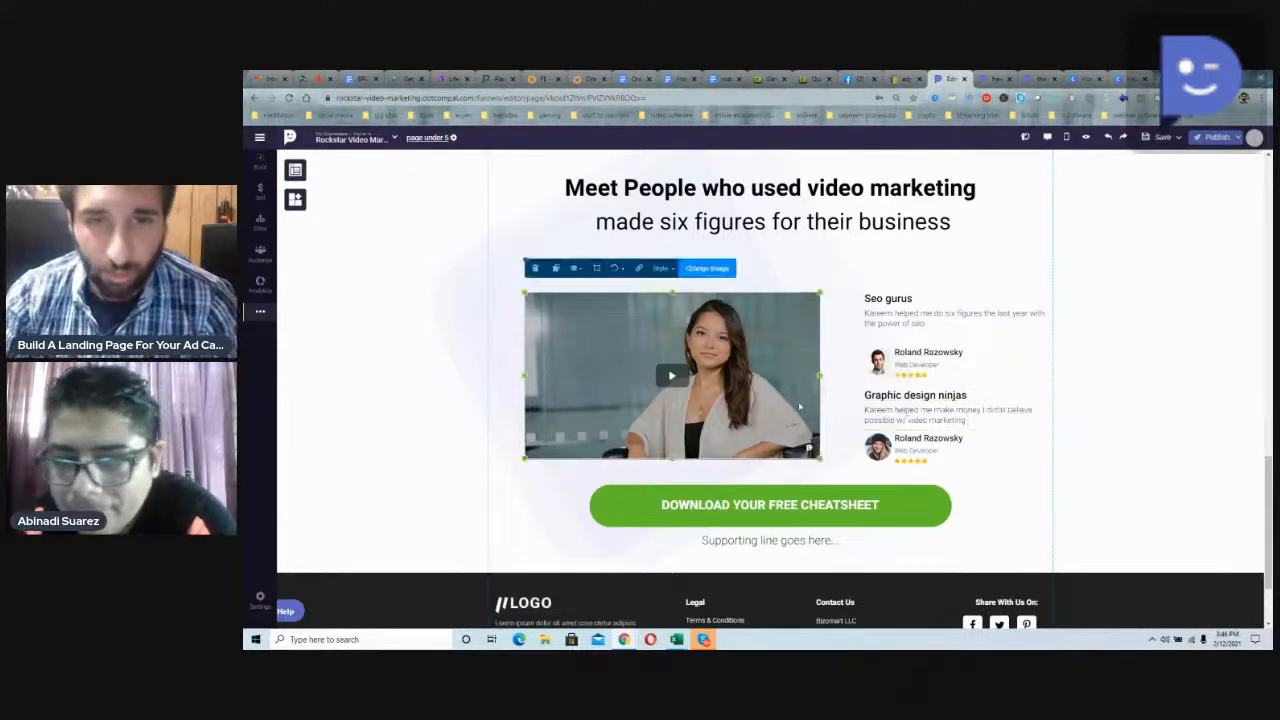
{"action": "left_click", "coordinate": [712, 270]}
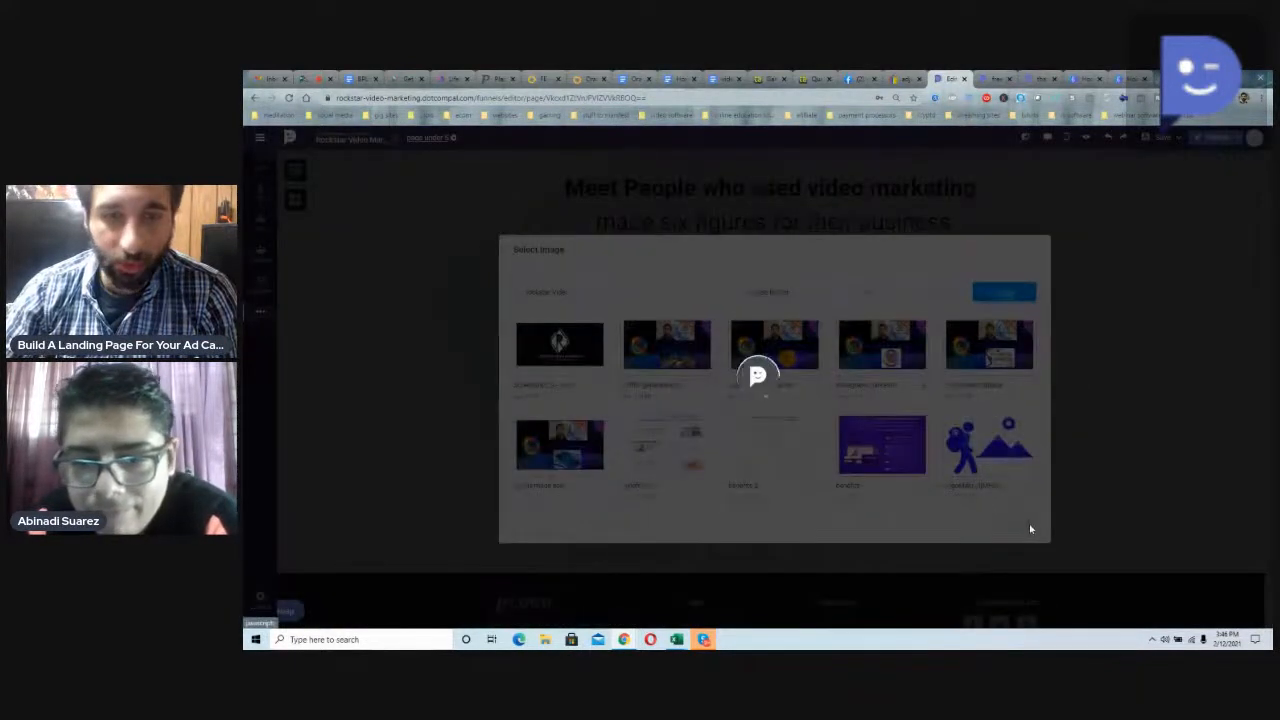
{"action": "left_click", "coordinate": [1029, 524]}
{"action": "left_click", "coordinate": [656, 345]}
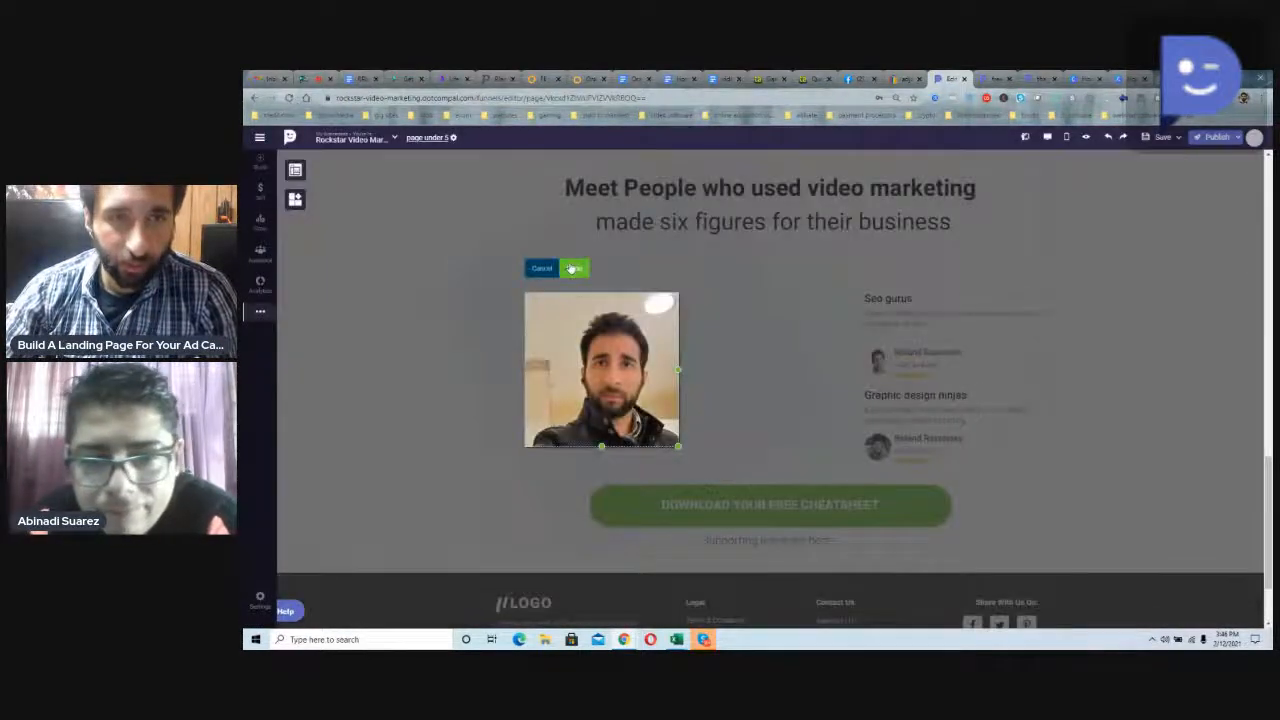
{"action": "left_click", "coordinate": [573, 268]}
{"action": "left_click_drag", "start_coordinate": [608, 341], "coordinate": [707, 323]}
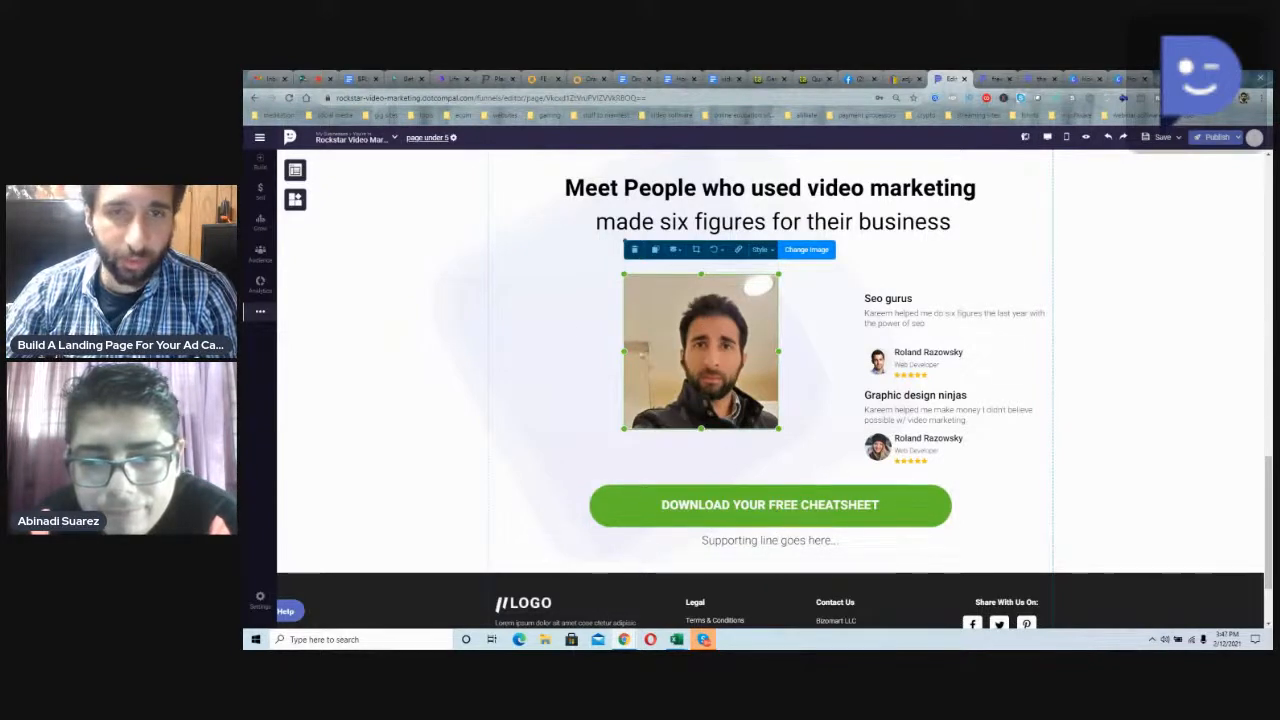
{"action": "left_click", "coordinate": [568, 330]}
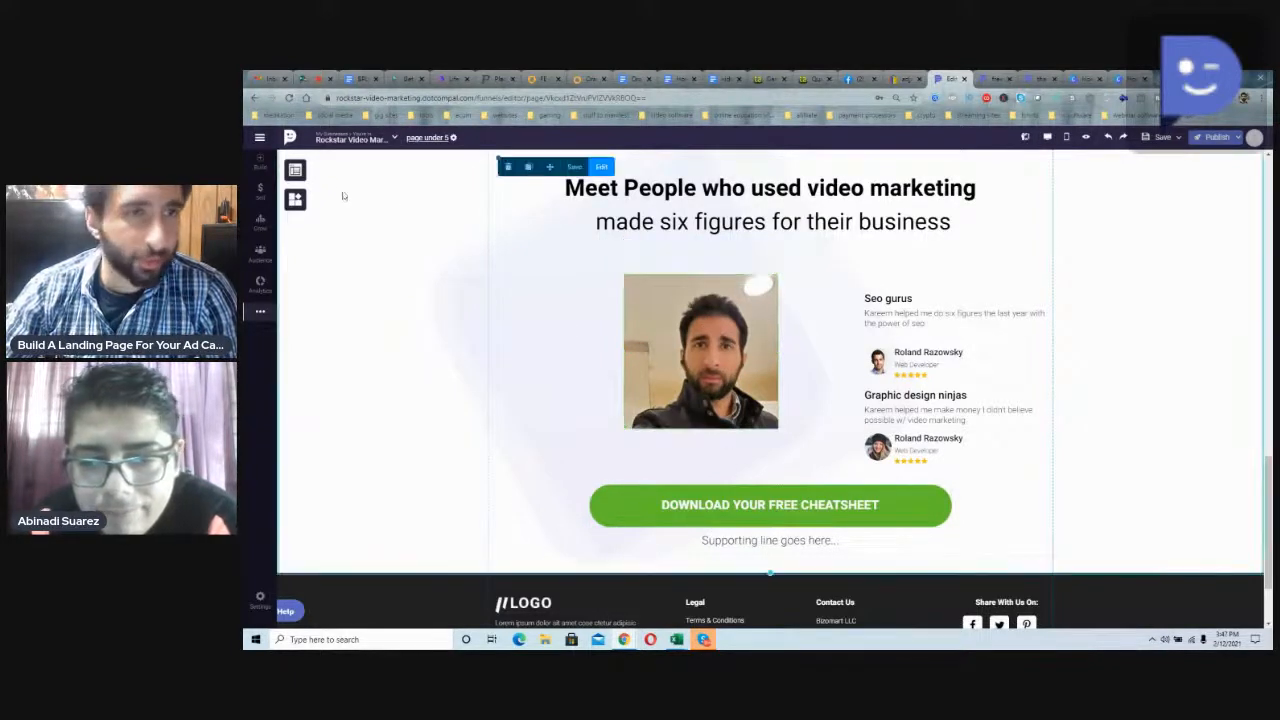
Step: Add a headline below the bearded man's portrait containing the marketer's full name followed by "Video Marketing guru"
{"action": "left_click", "coordinate": [296, 171]}
{"action": "left_click_drag", "start_coordinate": [318, 200], "coordinate": [734, 462]}
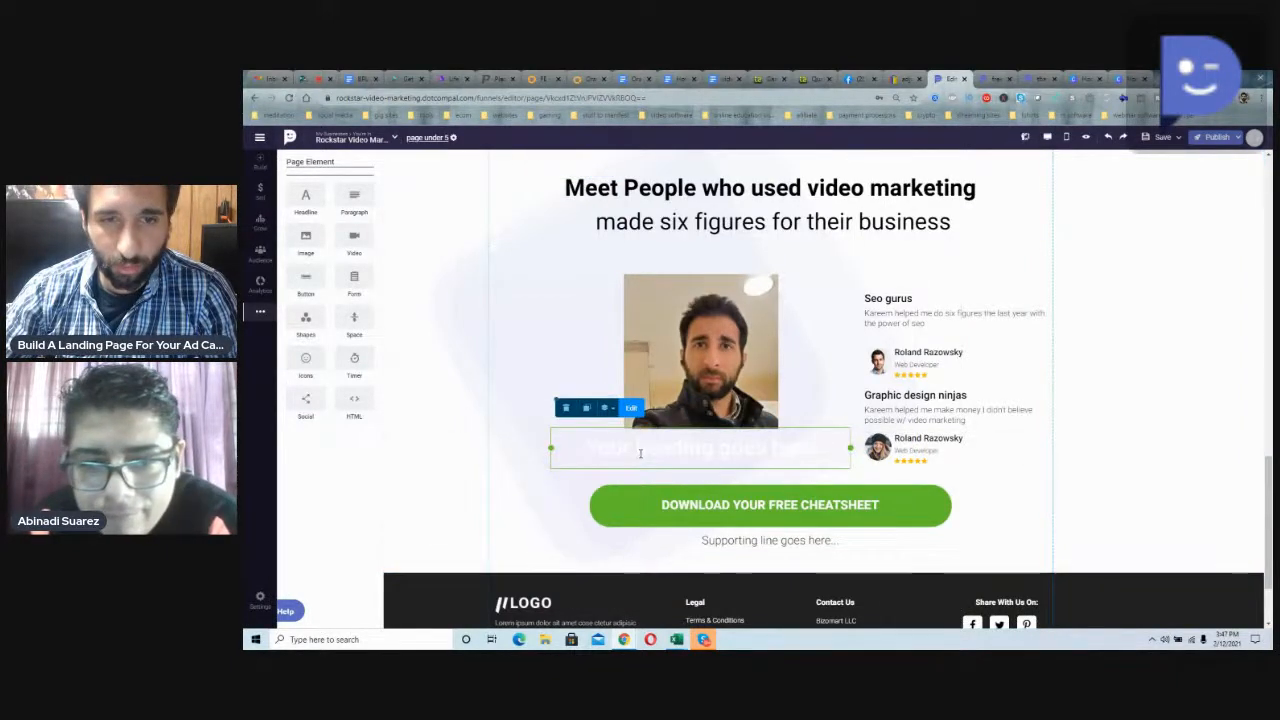
{"action": "double_click", "coordinate": [637, 456]}
{"action": "key", "text": "BackSpace"}
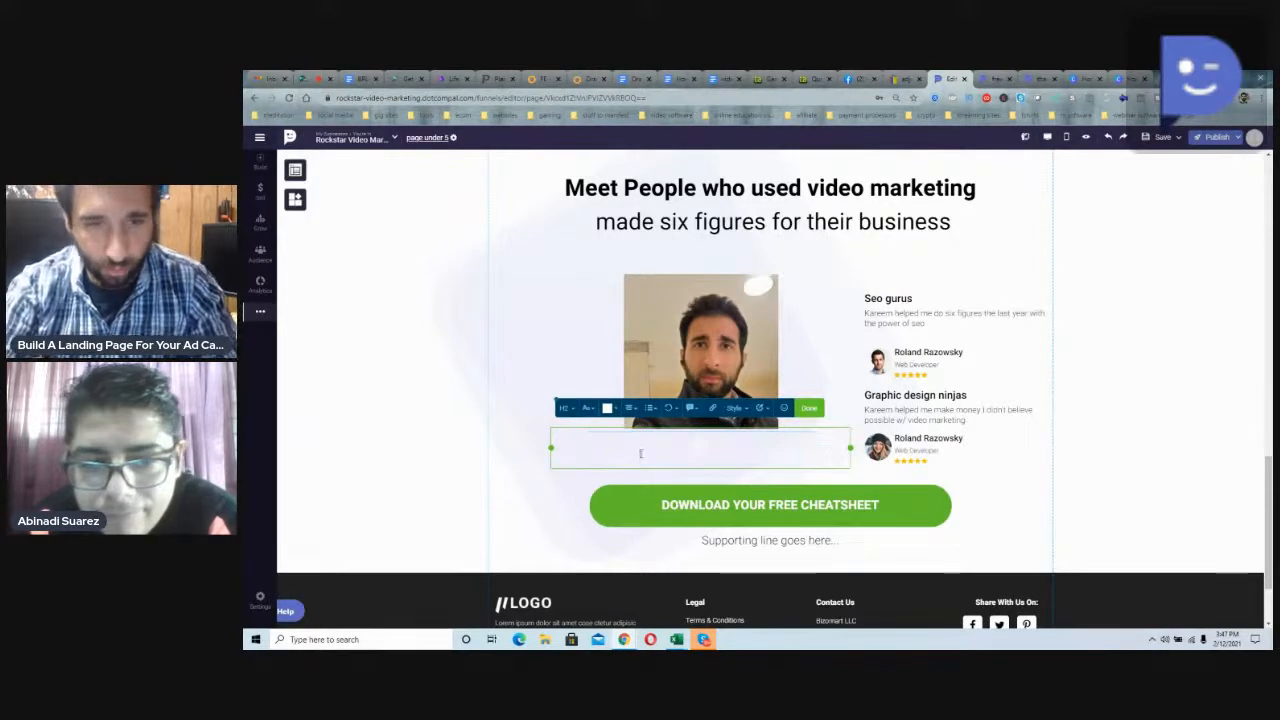
{"action": "type", "text": "Your"}
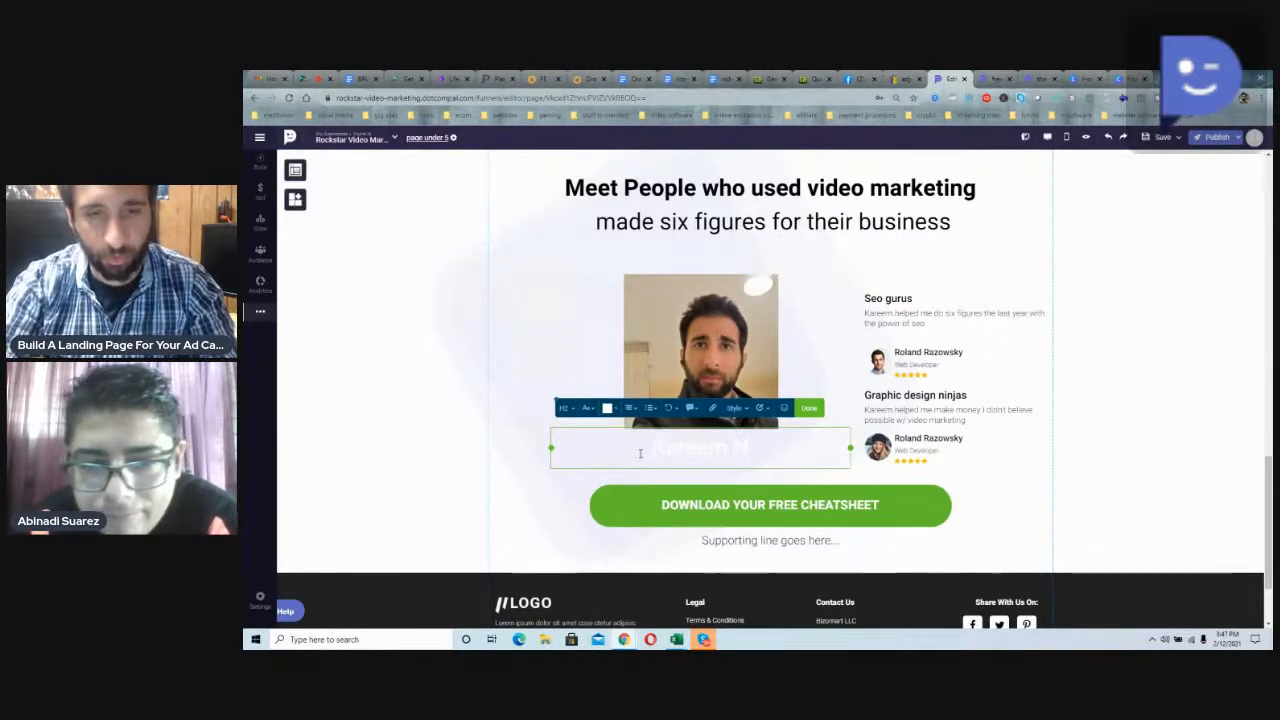
{"action": "key", "text": "BackSpace"}
{"action": "type", "text": "reem Helps Vid"}
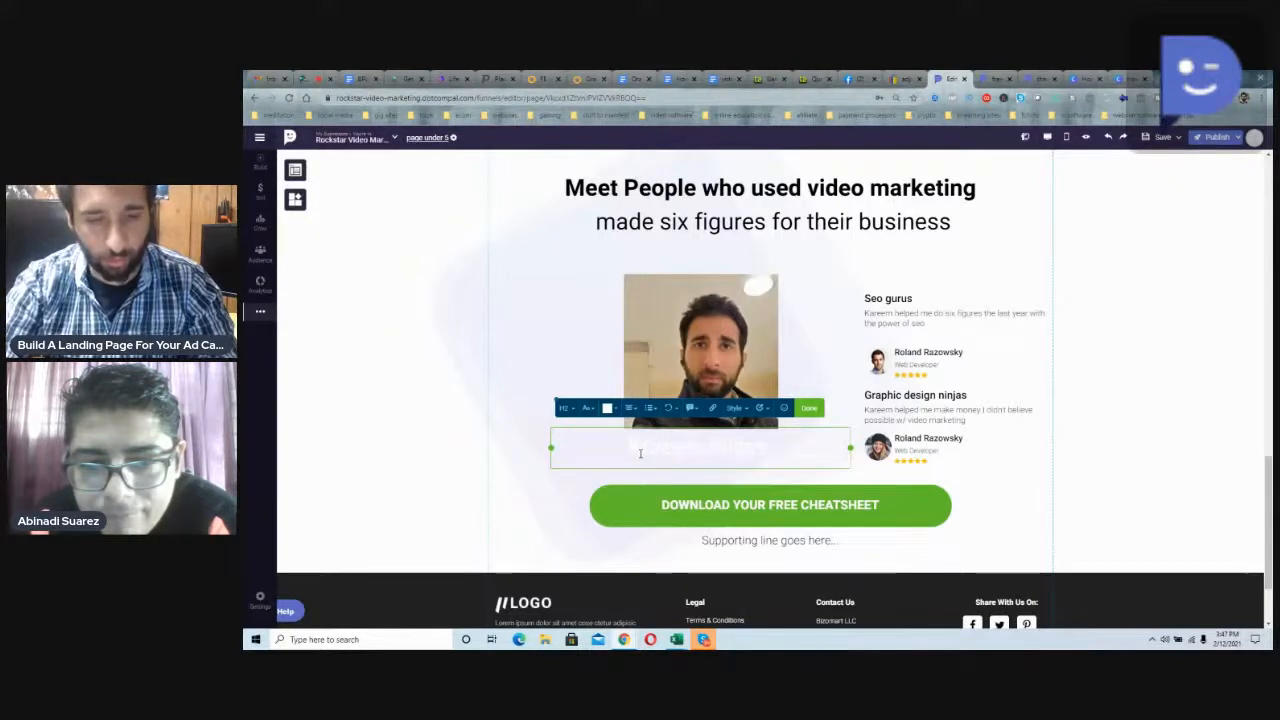
{"action": "type", "text": "eo marketing gurus"}
{"action": "key", "text": "BackSpace"}
Step: Make the new headline below the portrait near-black and set its font size to 20
{"action": "triple_click", "coordinate": [644, 460]}
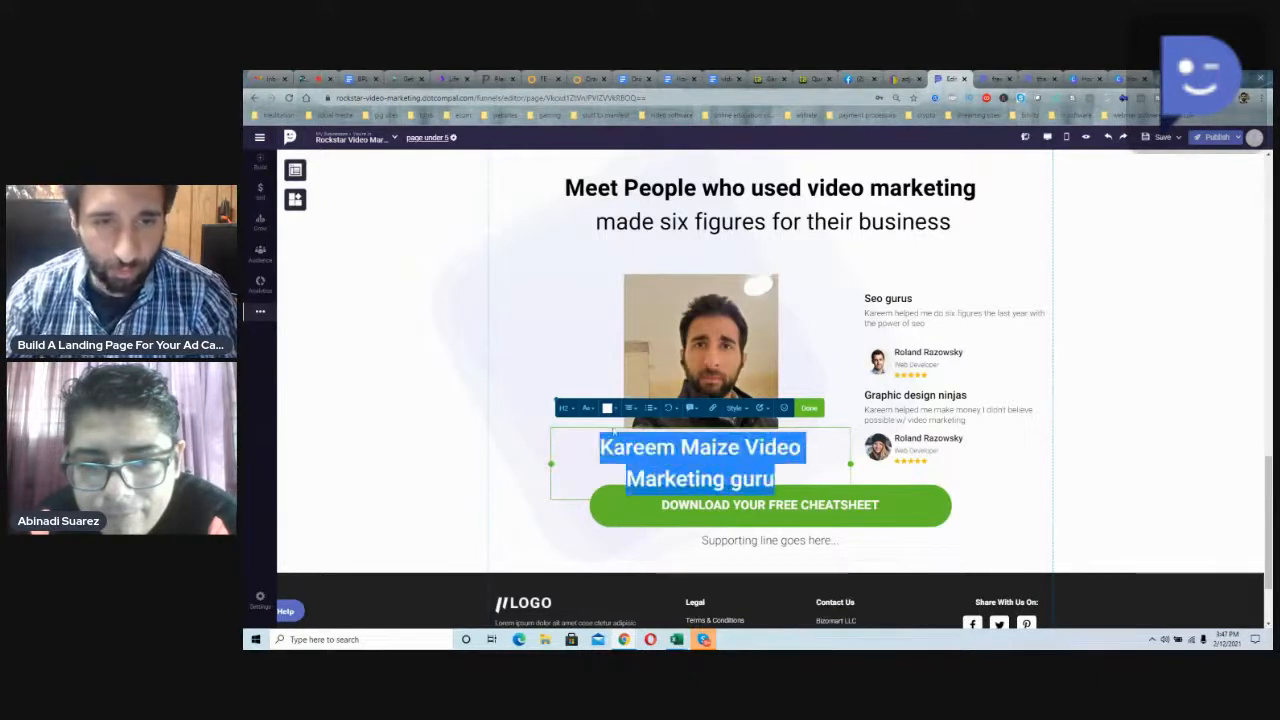
{"action": "left_click", "coordinate": [607, 408]}
{"action": "left_click", "coordinate": [697, 447]}
{"action": "left_click", "coordinate": [626, 488]}
{"action": "left_click", "coordinate": [611, 500]}
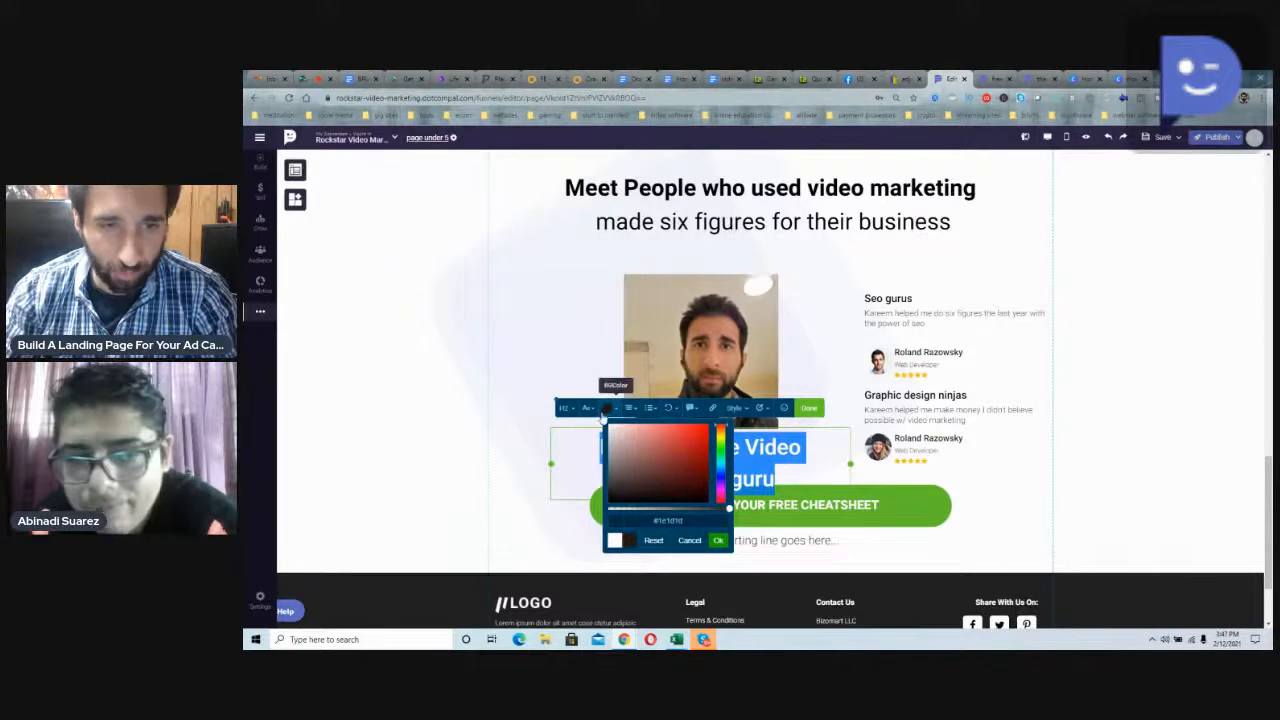
{"action": "left_click", "coordinate": [589, 410]}
{"action": "left_click_drag", "start_coordinate": [648, 347], "coordinate": [642, 352]}
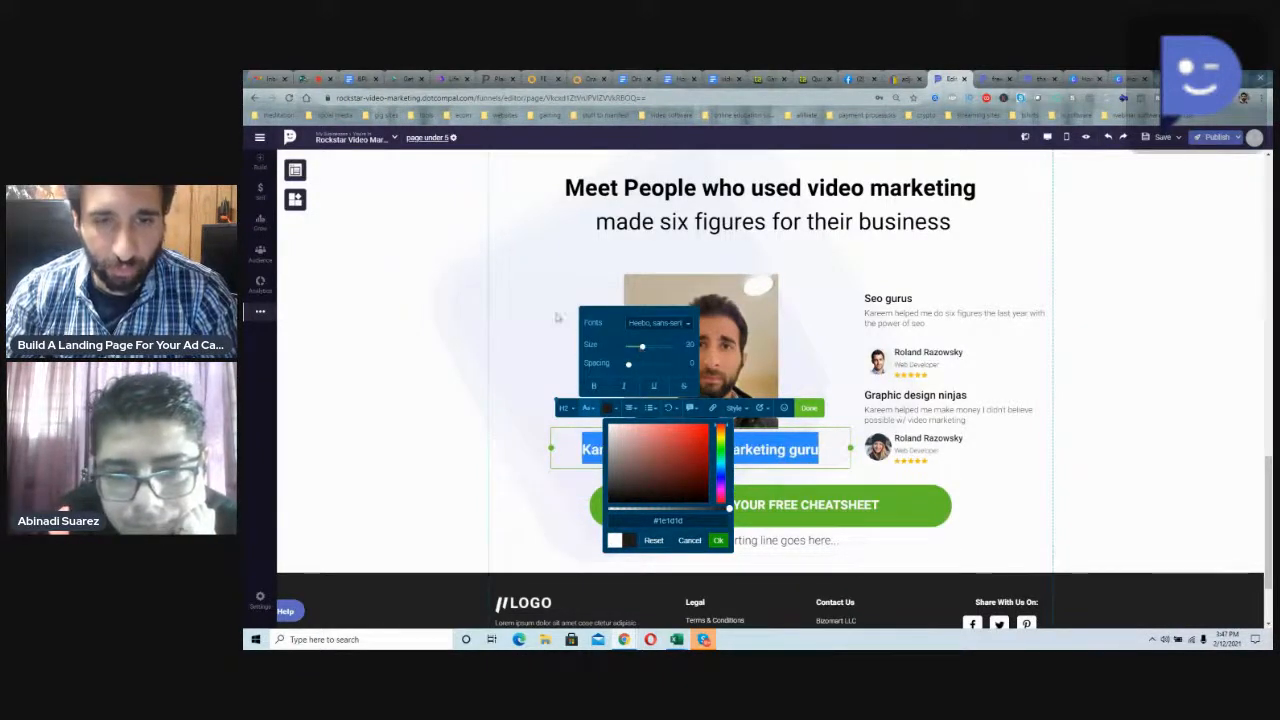
{"action": "left_click", "coordinate": [544, 341]}
{"action": "scroll", "coordinate": [675, 400], "scroll_direction": "up", "scroll_amount": 1}
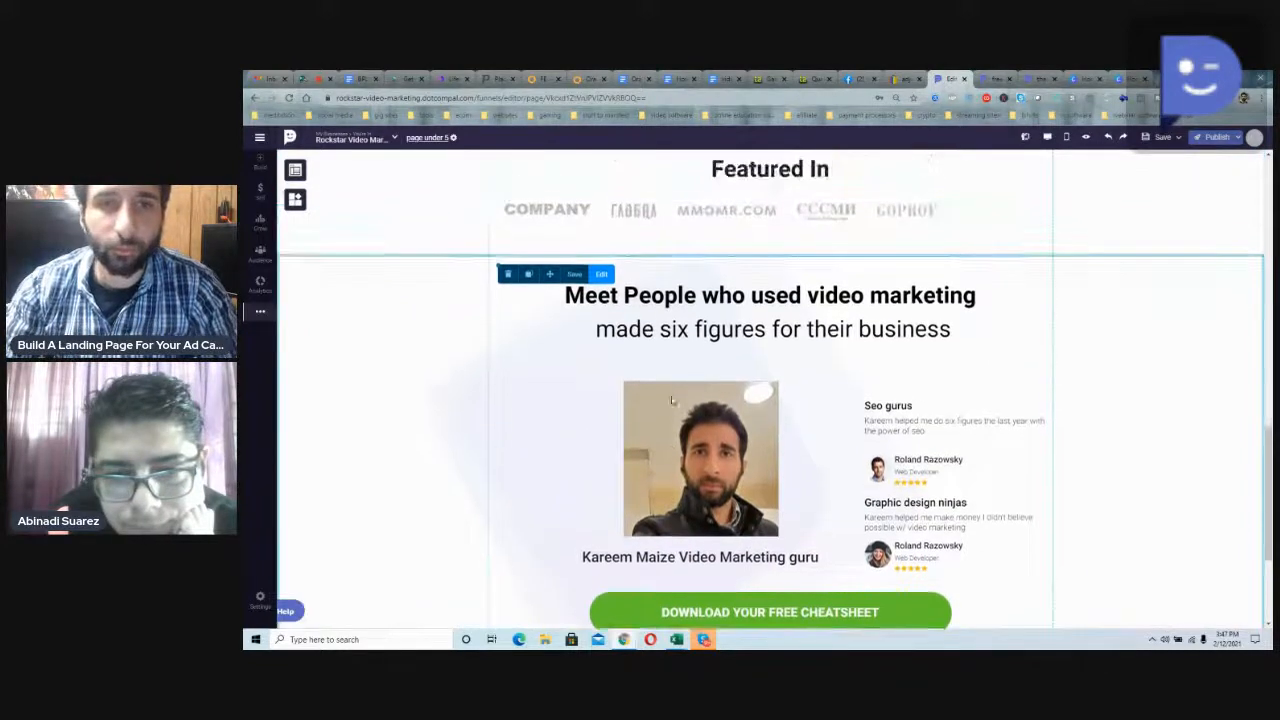
{"action": "scroll", "coordinate": [667, 395], "scroll_direction": "down", "scroll_amount": 1}
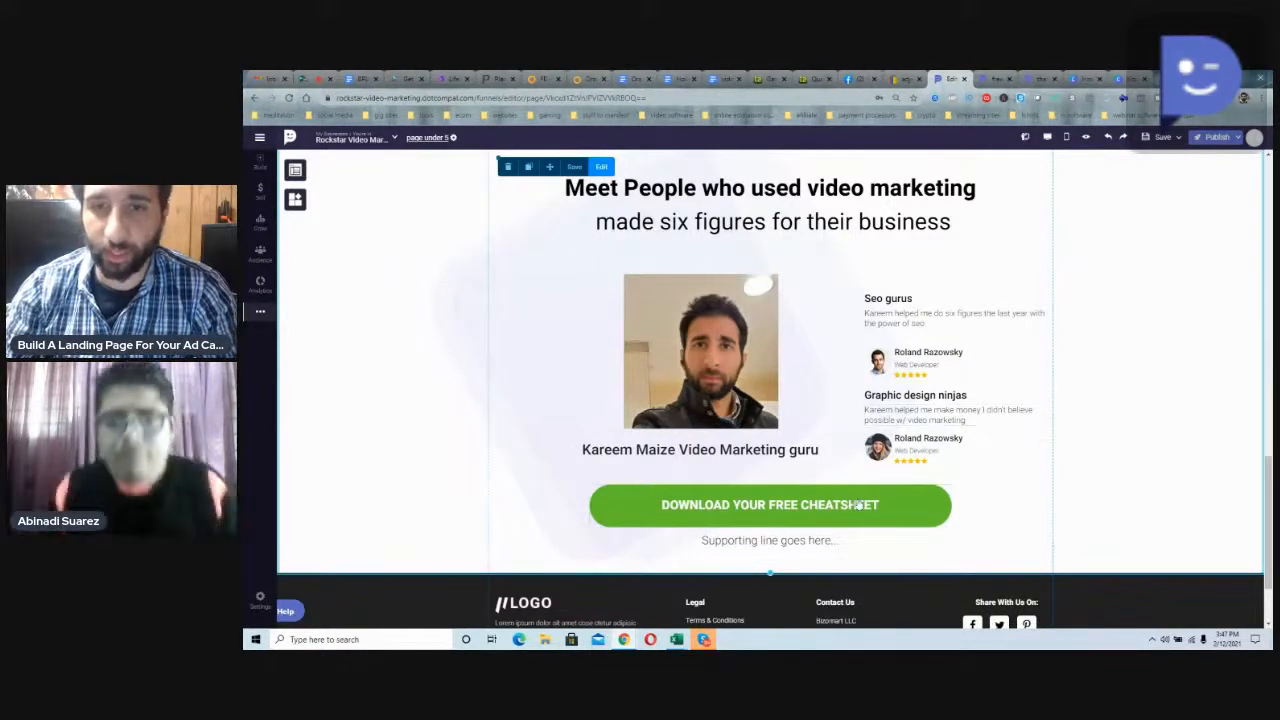
{"action": "left_click", "coordinate": [803, 511]}
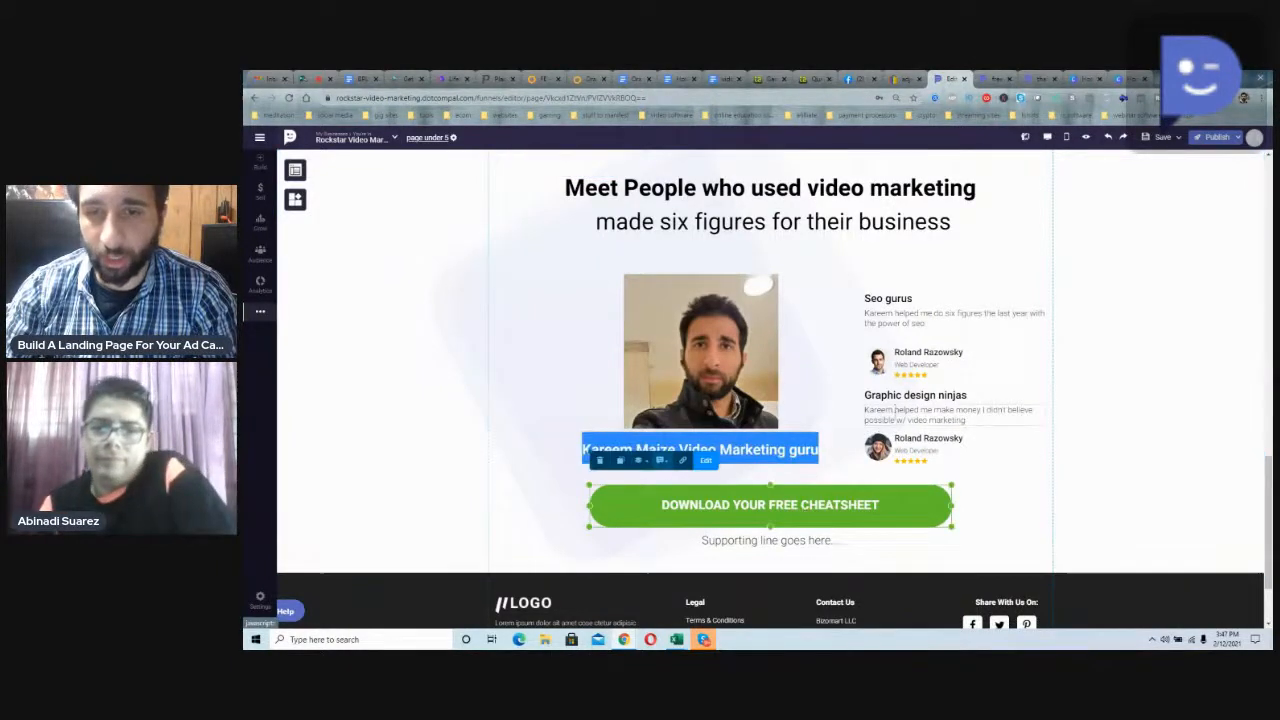
{"action": "left_click", "coordinate": [902, 365]}
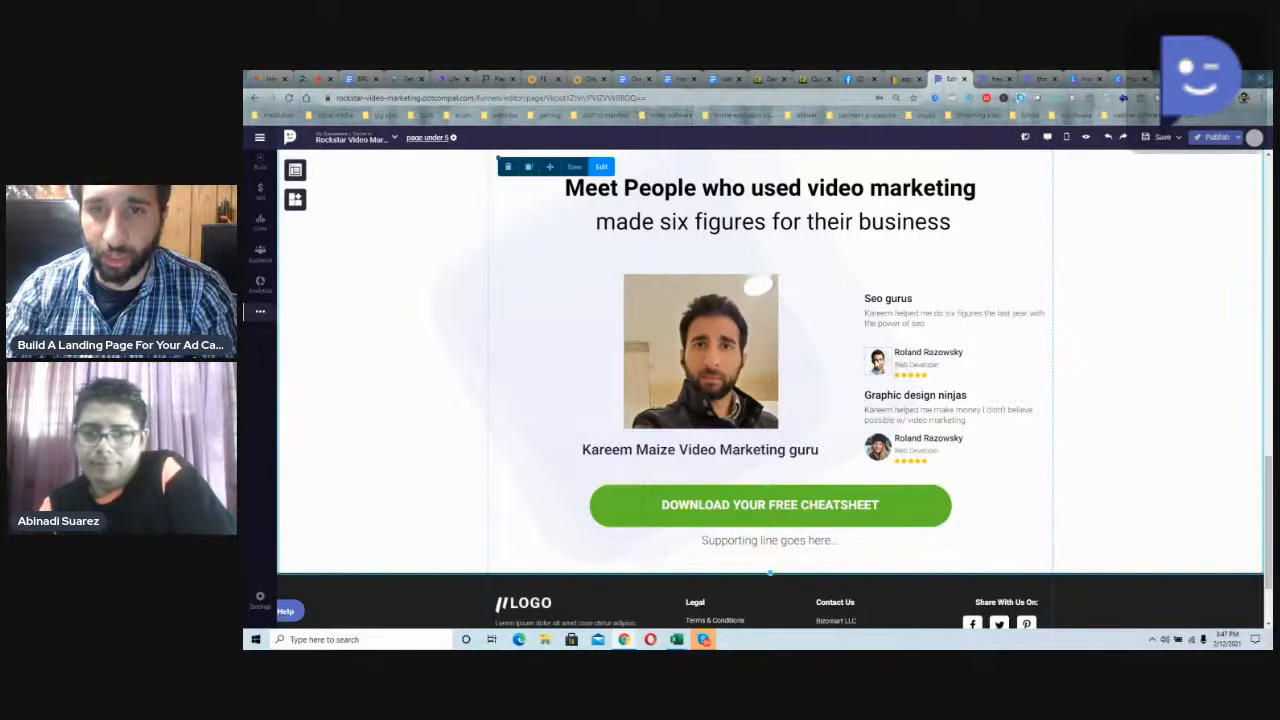
{"action": "left_click", "coordinate": [877, 360]}
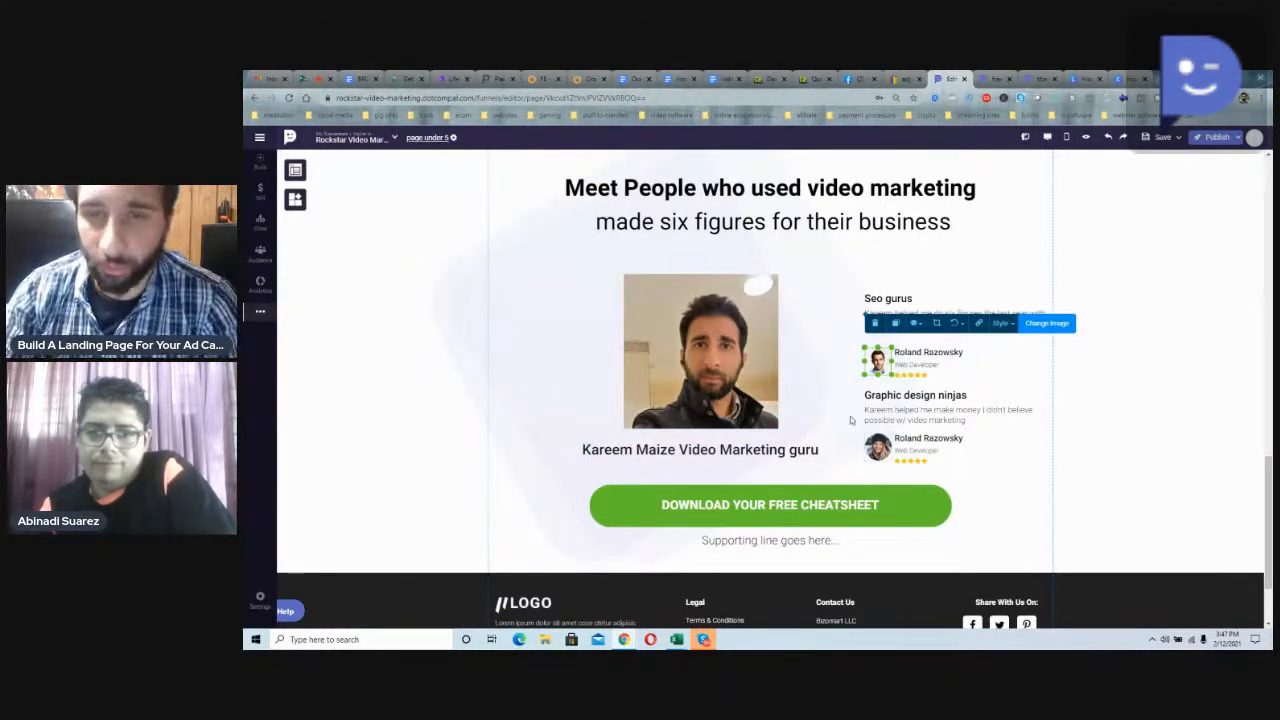
{"action": "scroll", "coordinate": [808, 440], "scroll_direction": "up", "scroll_amount": 2}
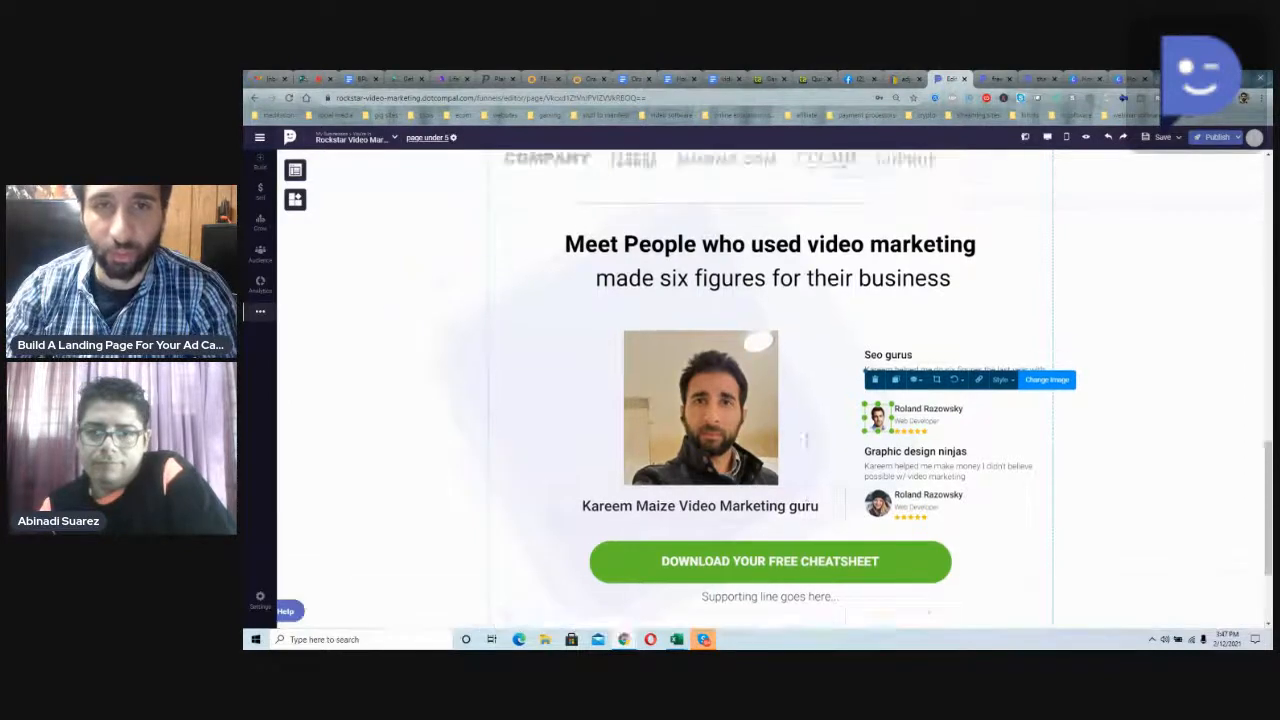
{"action": "scroll", "coordinate": [806, 440], "scroll_direction": "down", "scroll_amount": 4}
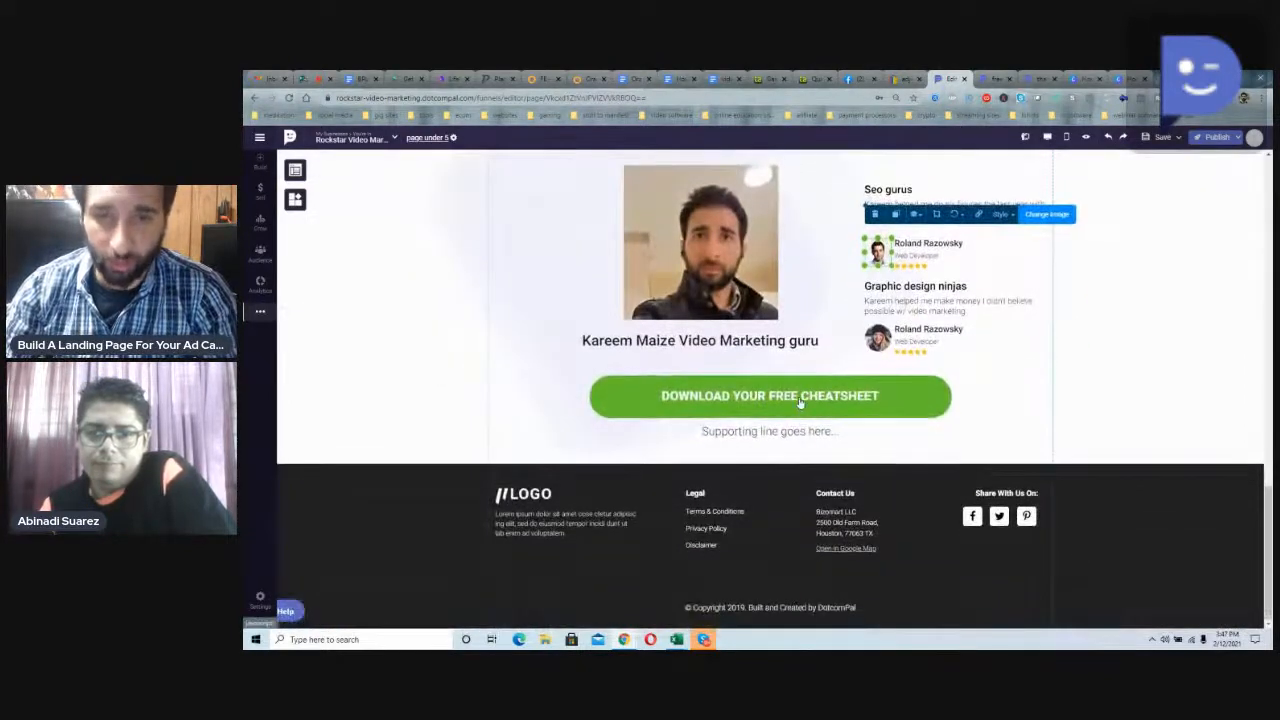
Step: Replace the text of the green download button below the testimonials with "GET YOUR FRE VIDEO COURSE"
{"action": "left_click", "coordinate": [800, 403]}
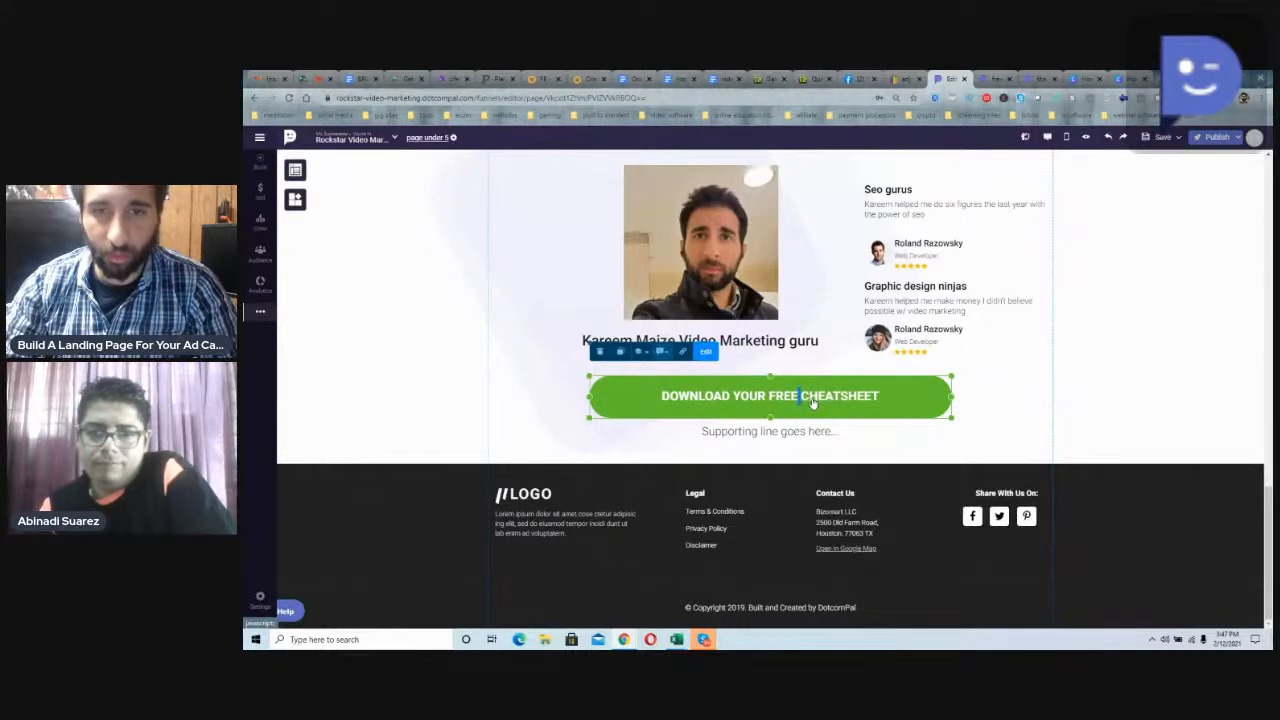
{"action": "double_click", "coordinate": [768, 398]}
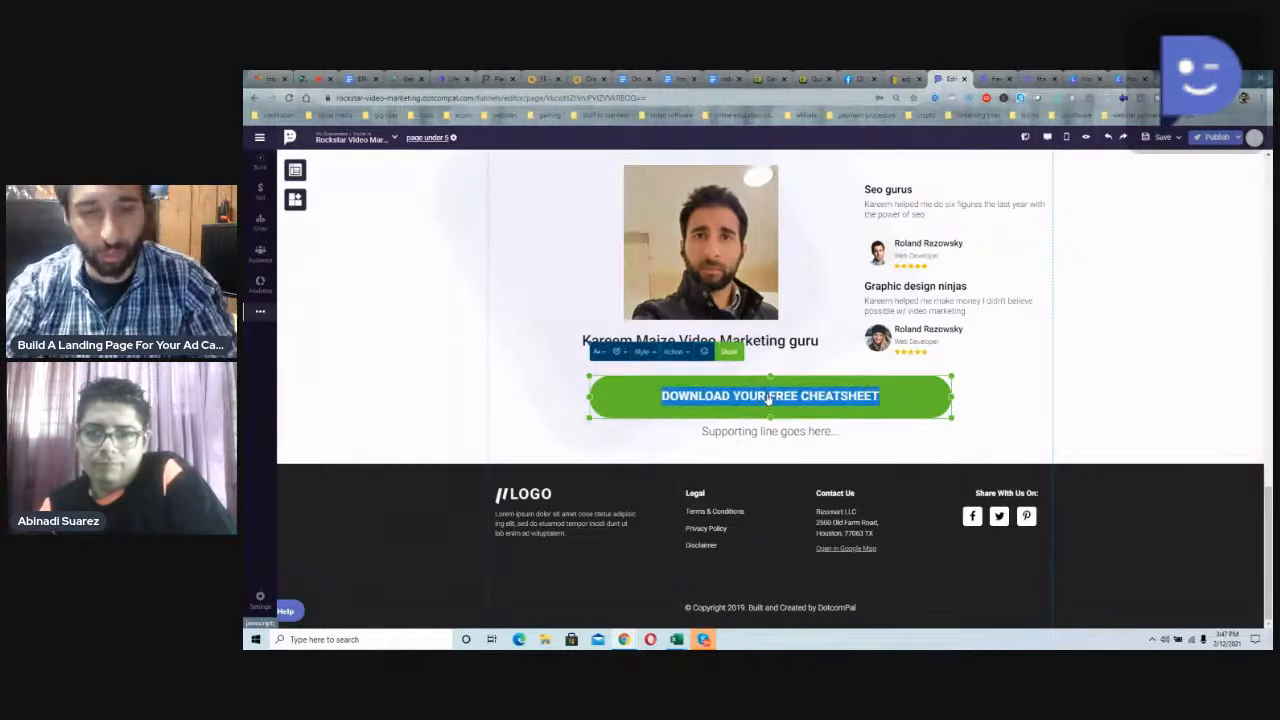
{"action": "key", "text": "BackSpace"}
{"action": "type", "text": "GET YOUR F"}
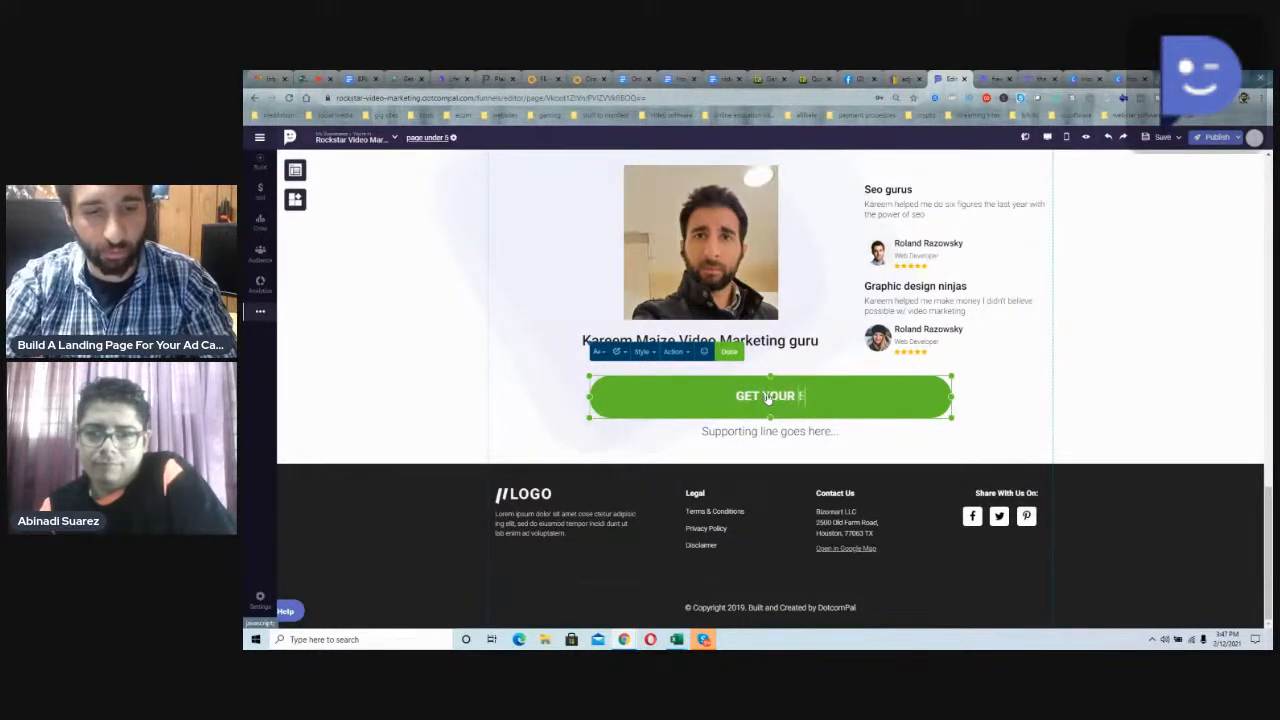
{"action": "type", "text": "RE VIDEO COURSE"}
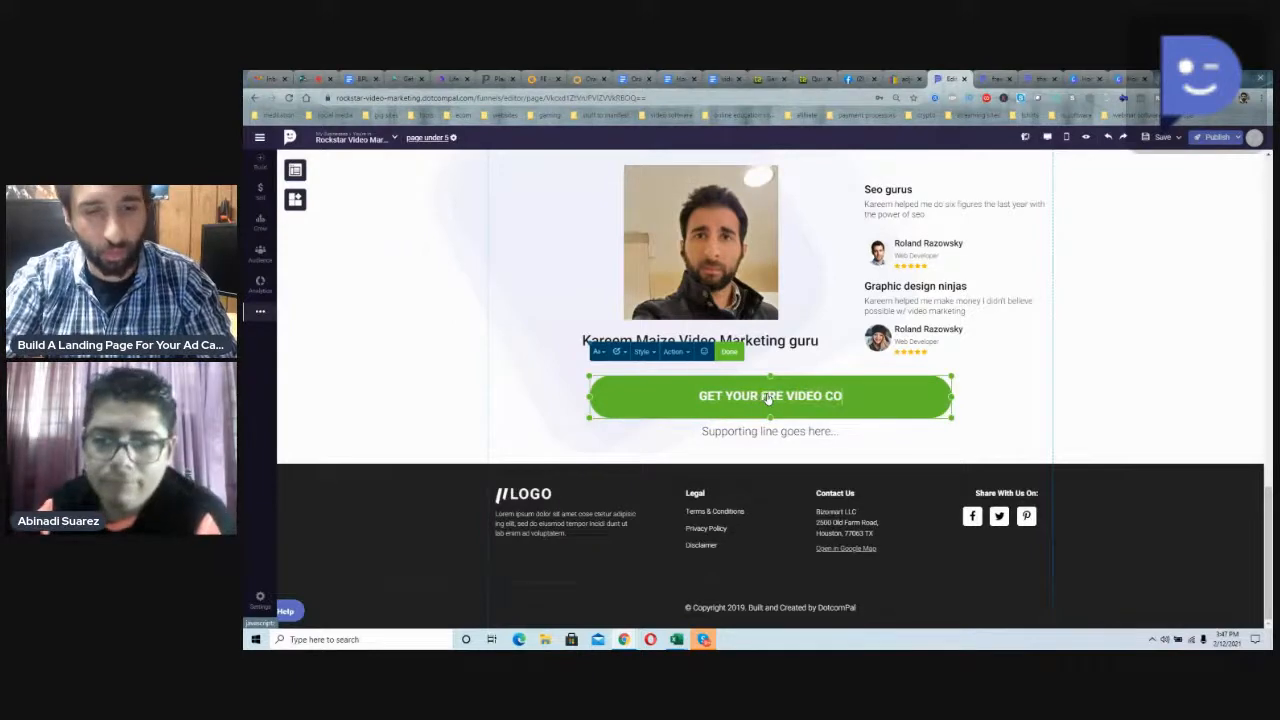
Step: Replace the supporting line below the green button with "learn YouTube video marketing step by step", using the suggested spelling of YouTube
{"action": "triple_click", "coordinate": [761, 432]}
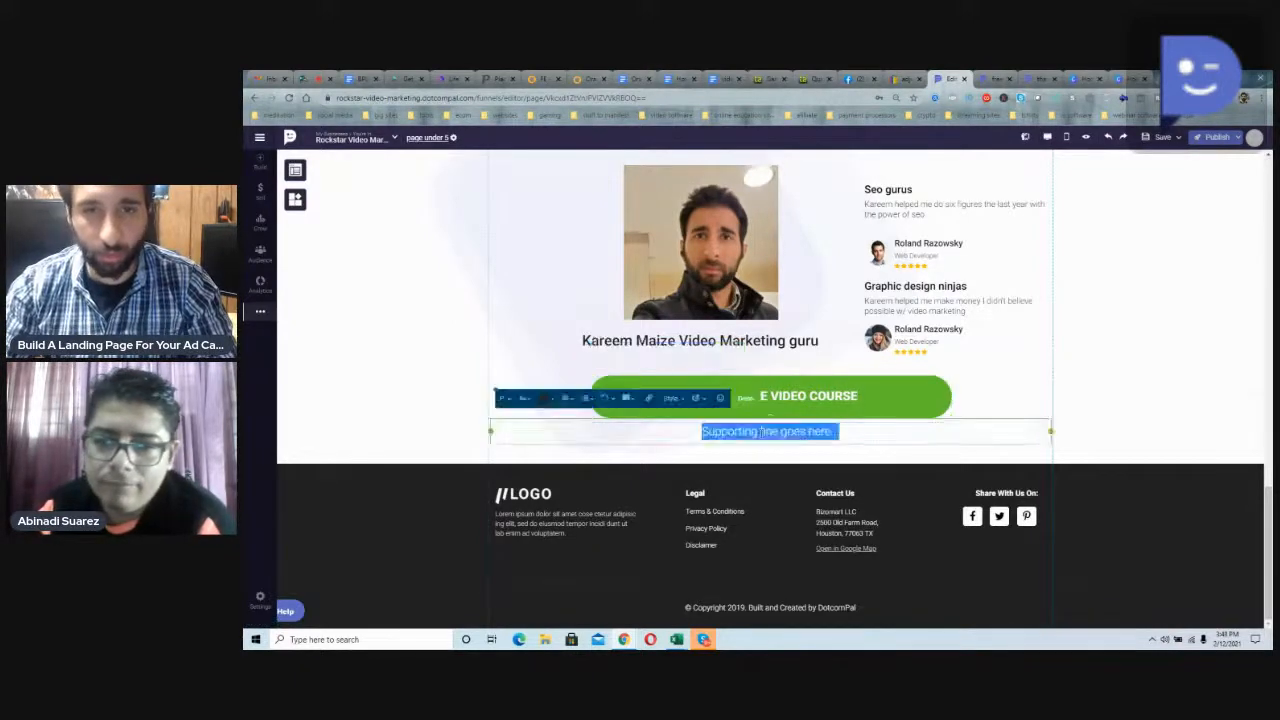
{"action": "type", "text": "Learn your"}
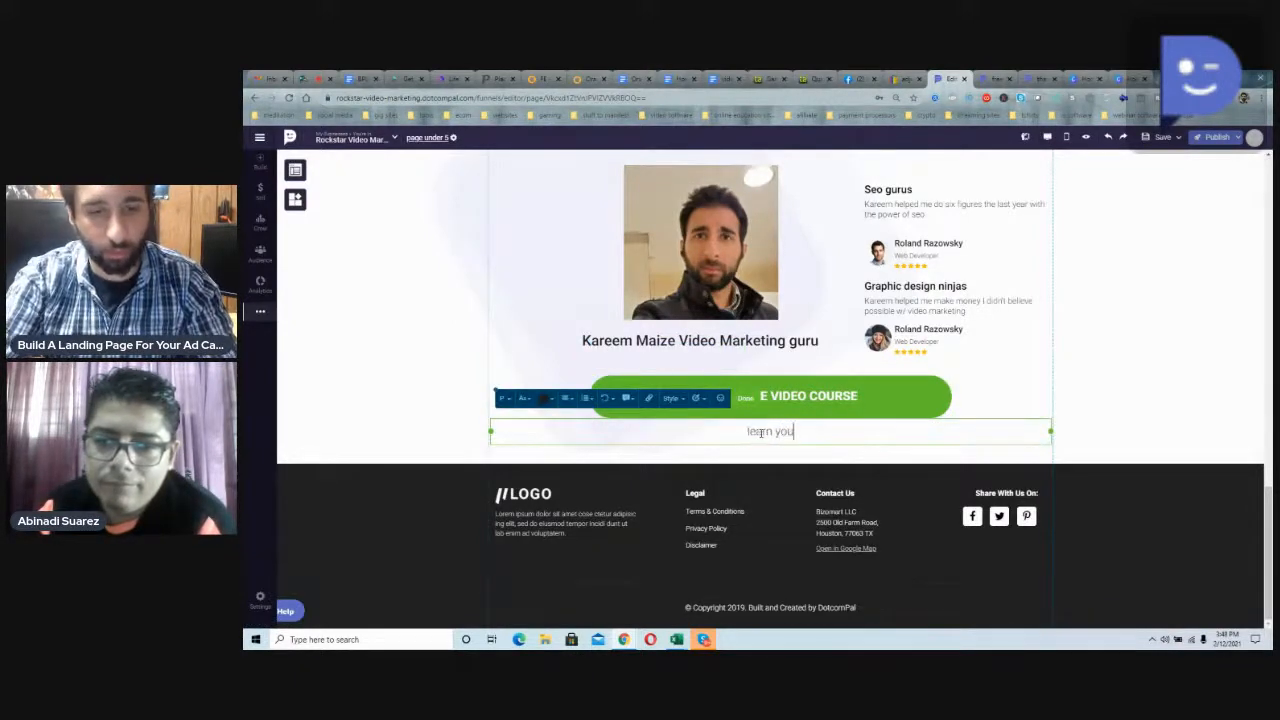
{"action": "key", "text": "BackSpace"}
{"action": "key", "text": "BackSpace"}
{"action": "key", "text": "BackSpace"}
{"action": "key", "text": "BackSpace"}
{"action": "type", "text": "Youtube video marketing sl"}
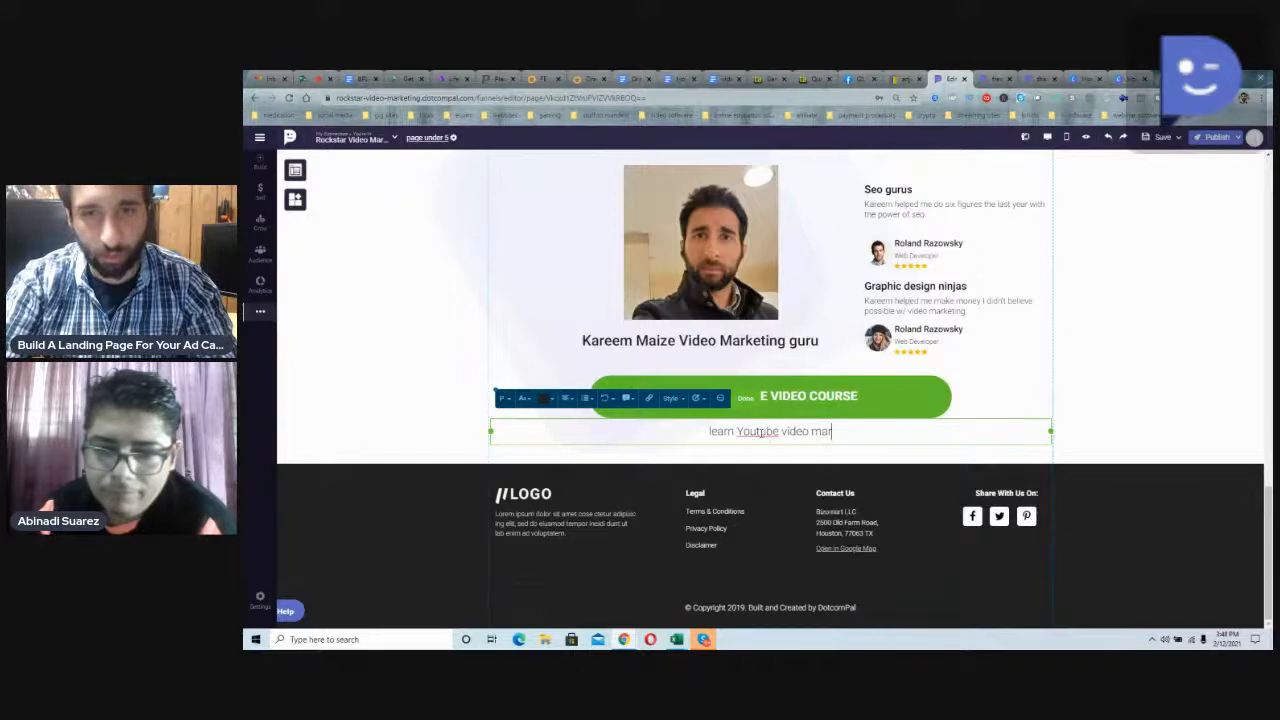
{"action": "key", "text": "BackSpace"}
{"action": "type", "text": "tep "}
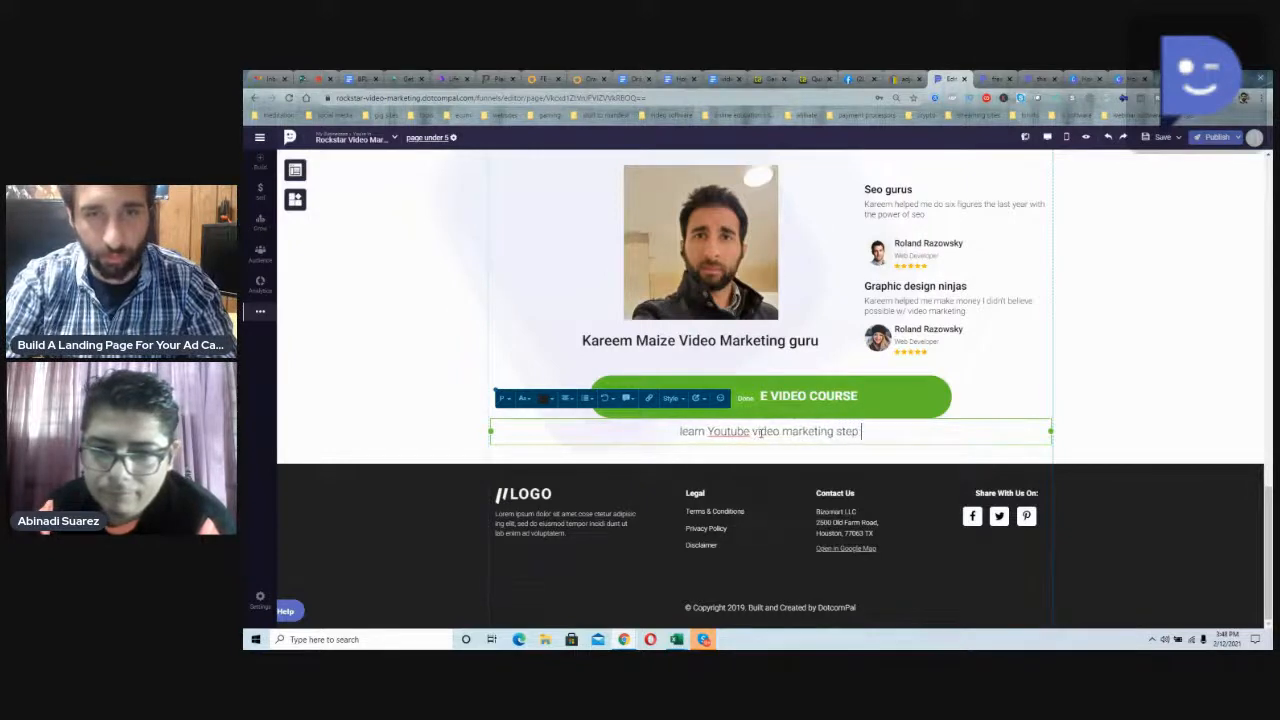
{"action": "type", "text": "by step"}
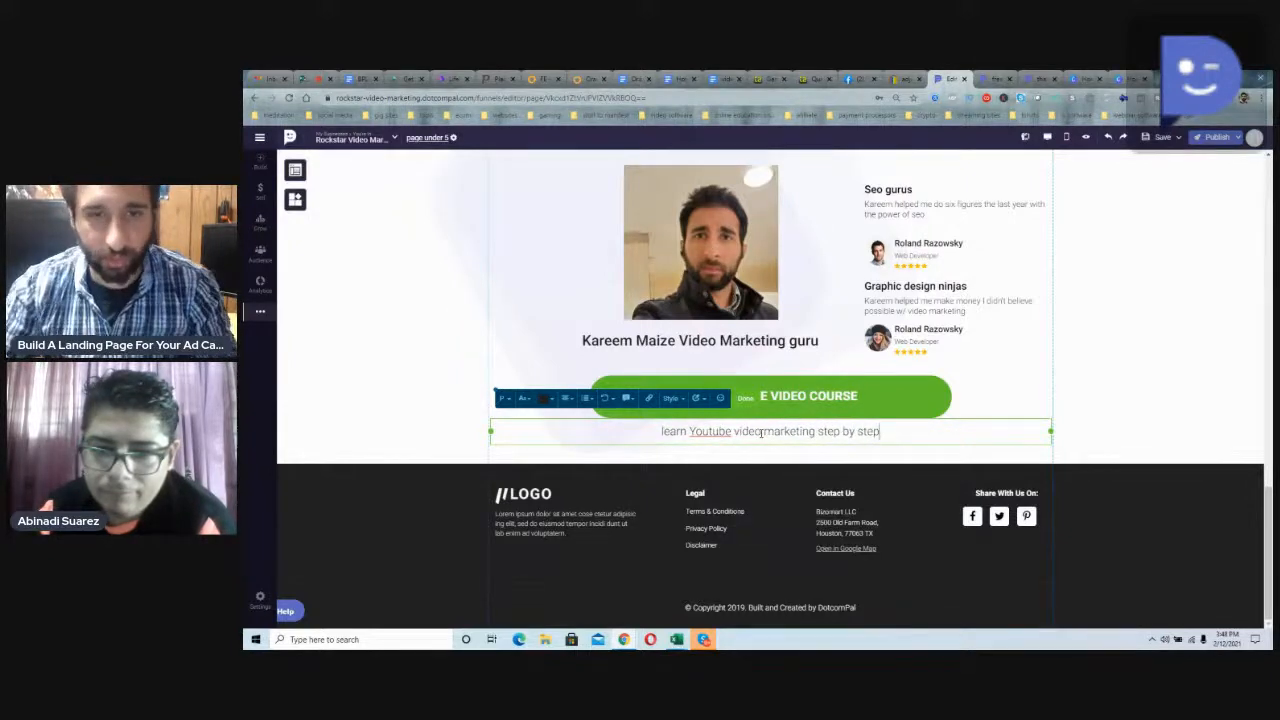
{"action": "right_click", "coordinate": [700, 431]}
{"action": "left_click", "coordinate": [715, 447]}
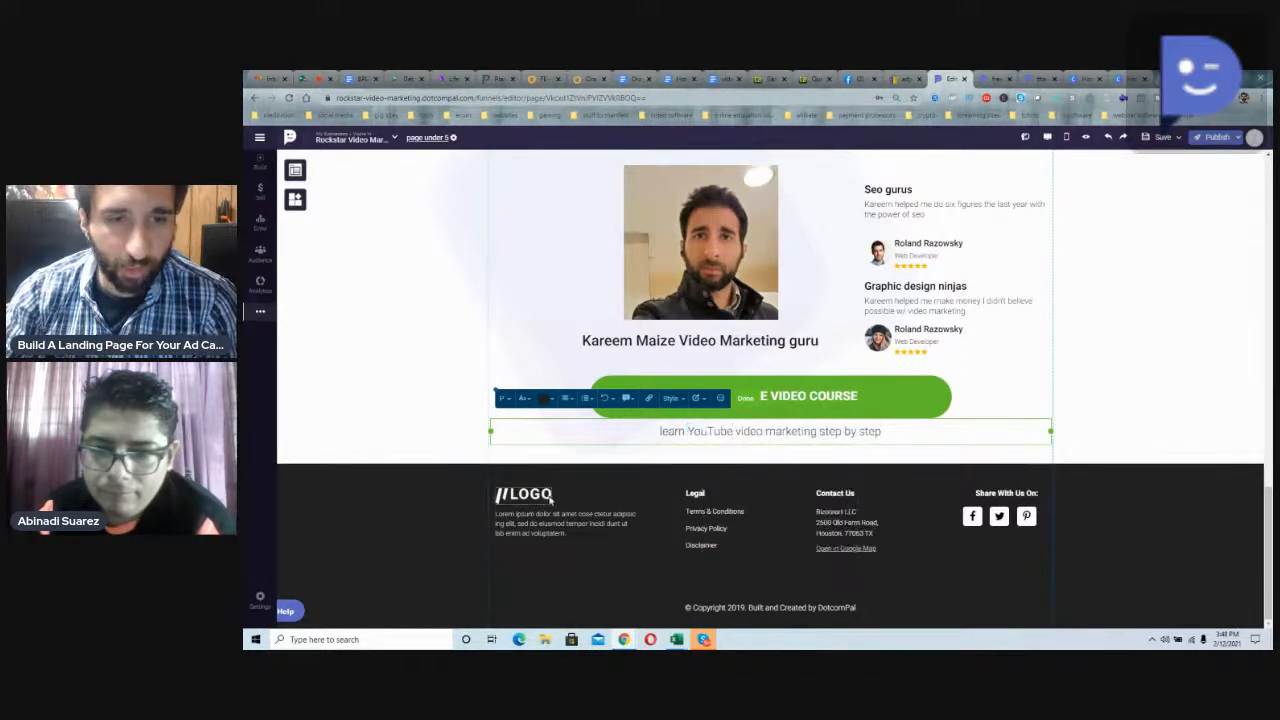
Step: Try to replace the footer logo by uploading the Screenshot_9 image from the Desktop
{"action": "left_click", "coordinate": [549, 497]}
{"action": "left_click", "coordinate": [680, 464]}
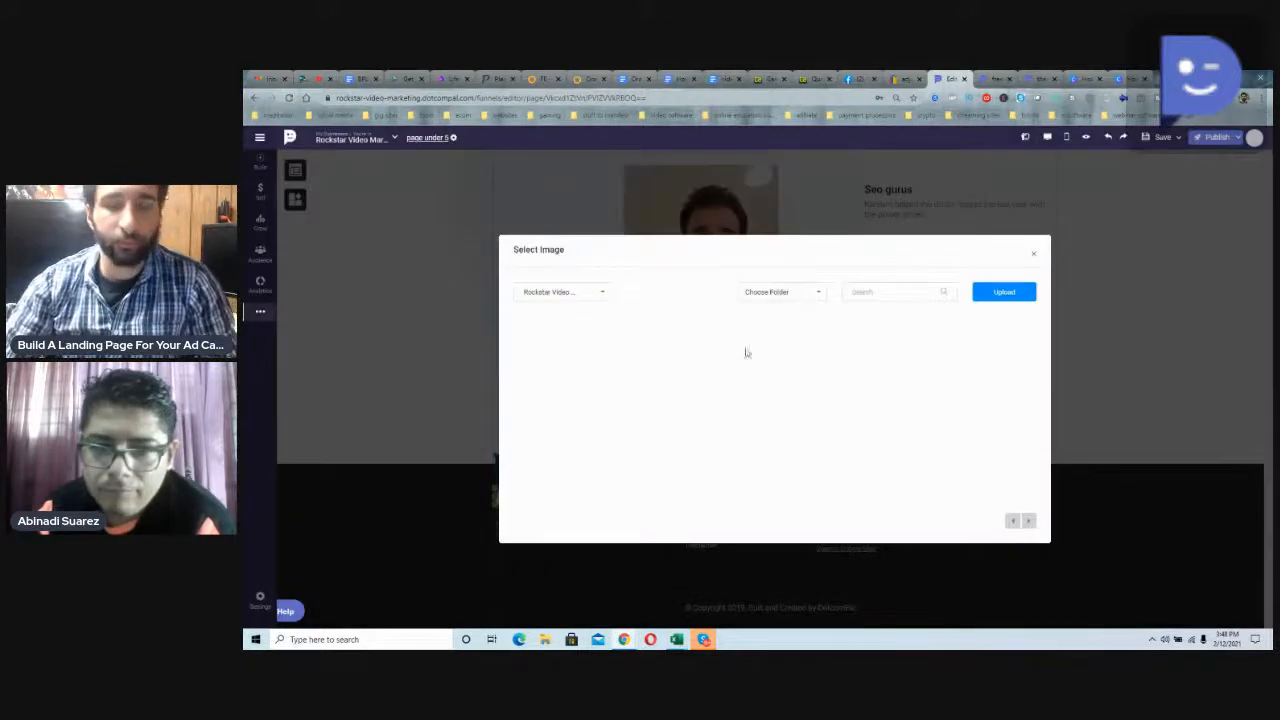
{"action": "left_click", "coordinate": [1035, 256]}
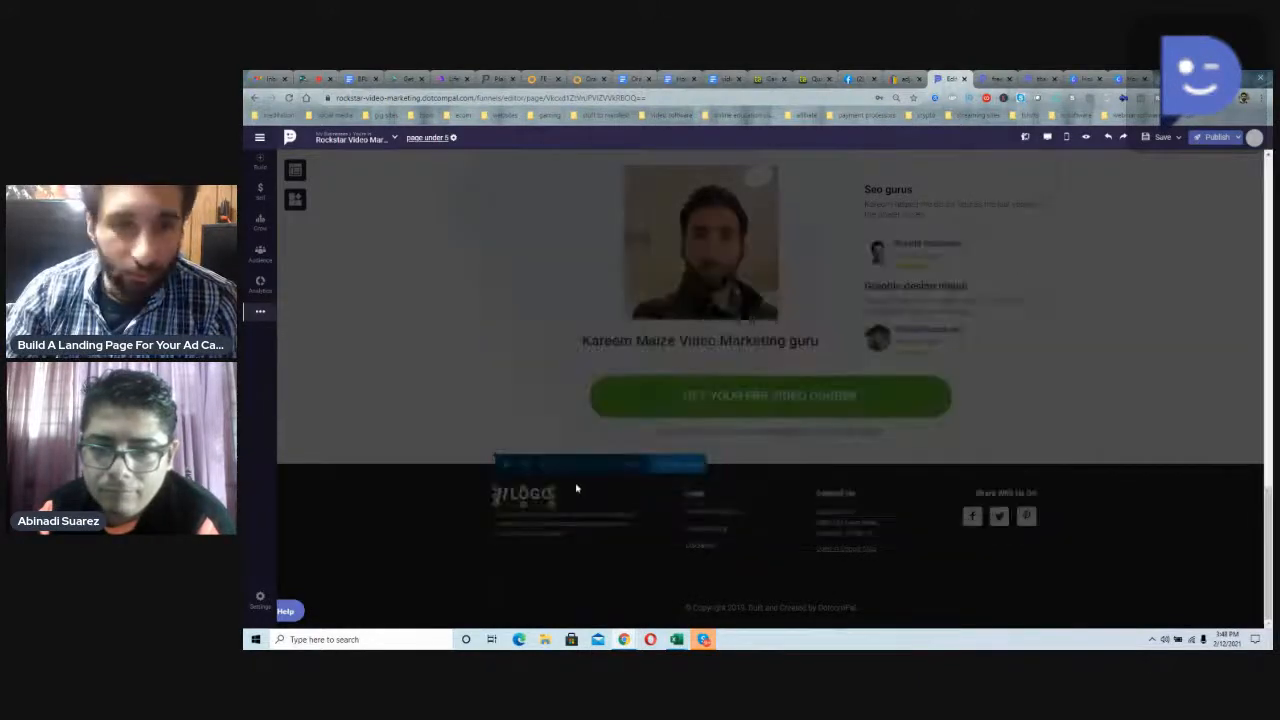
{"action": "left_click", "coordinate": [653, 458]}
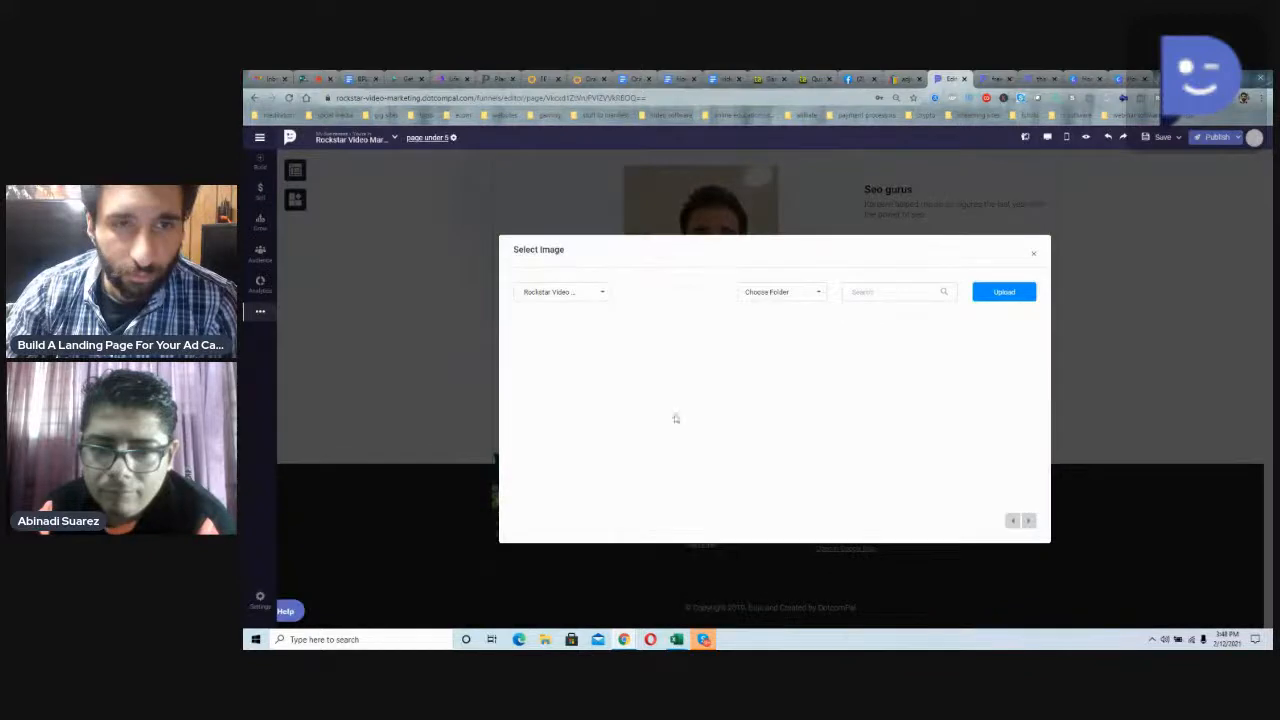
{"action": "left_click", "coordinate": [1003, 291]}
{"action": "scroll", "coordinate": [757, 400], "scroll_direction": "down", "scroll_amount": 3}
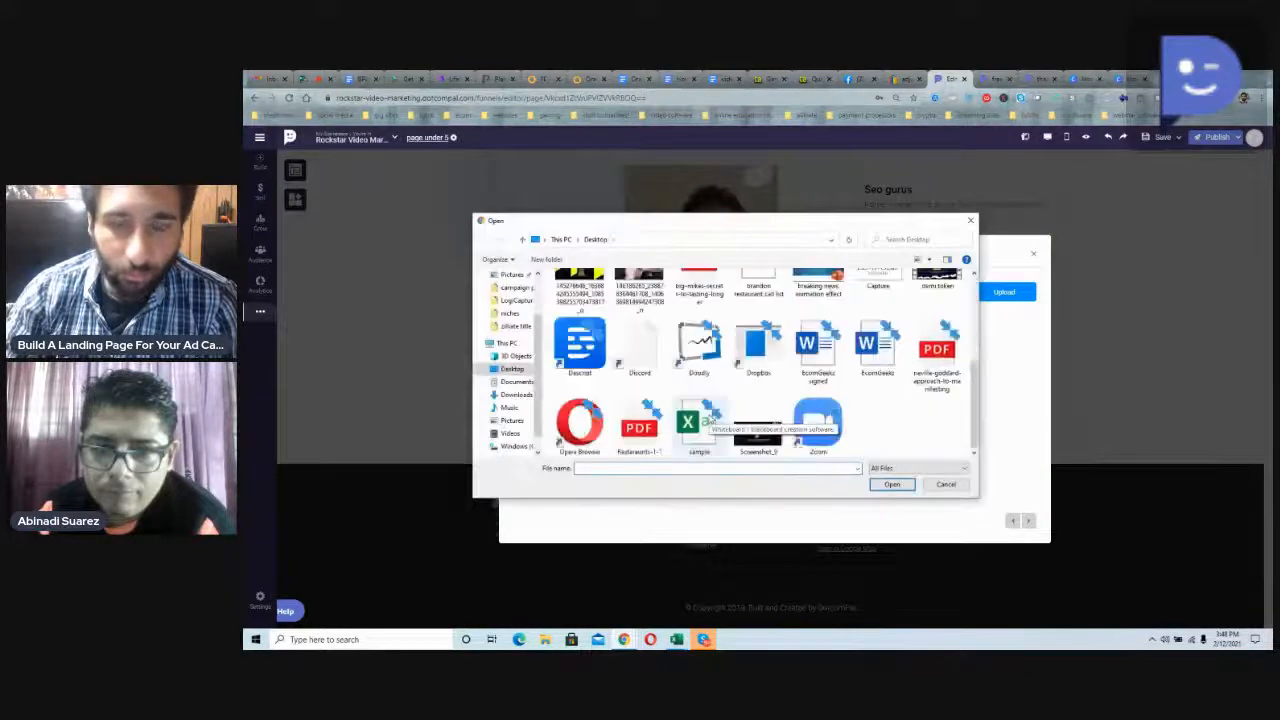
{"action": "double_click", "coordinate": [757, 428]}
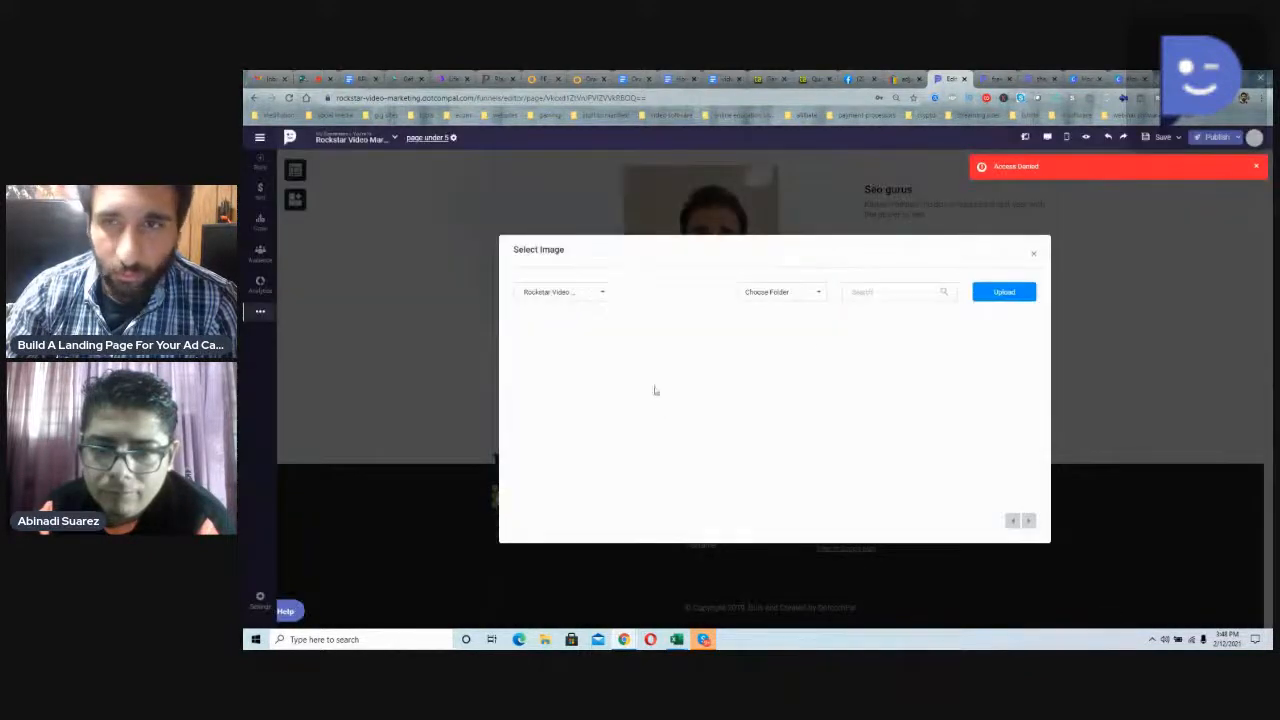
{"action": "left_click", "coordinate": [1031, 258]}
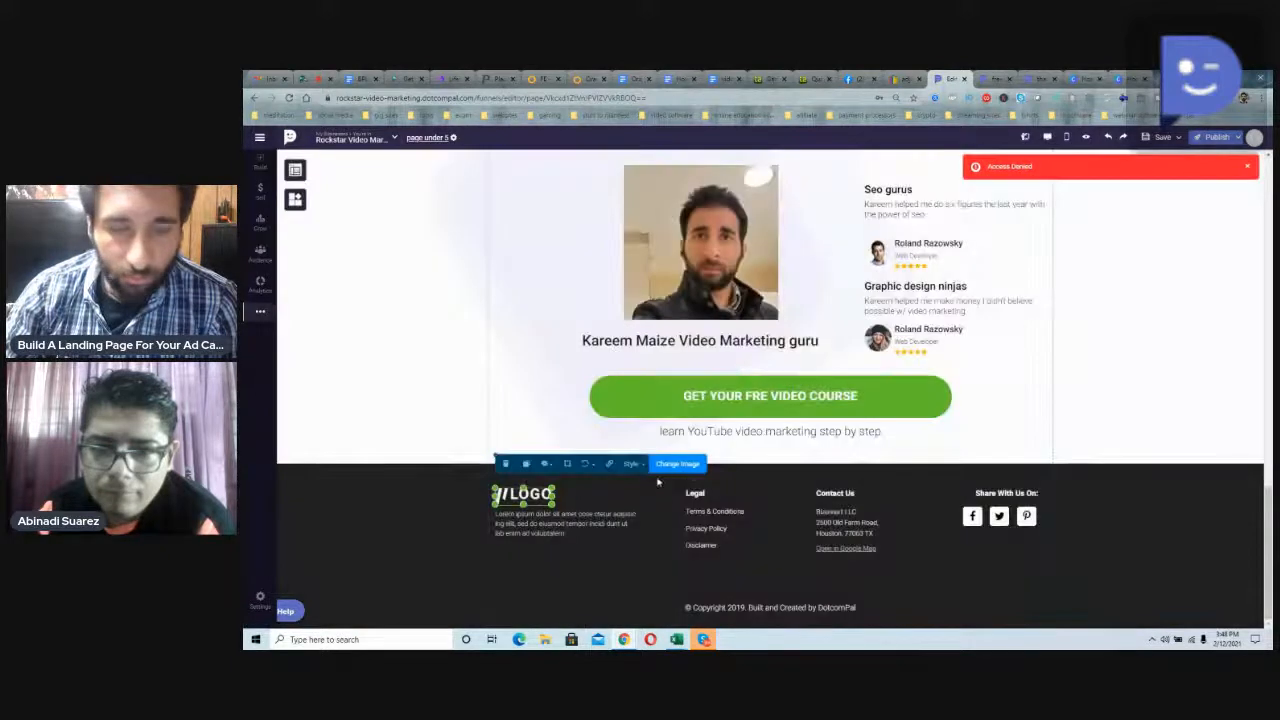
Step: Replace the placeholder paragraph below the footer logo with "rockstar video marketing"
{"action": "left_click", "coordinate": [578, 512]}
{"action": "double_click", "coordinate": [578, 512]}
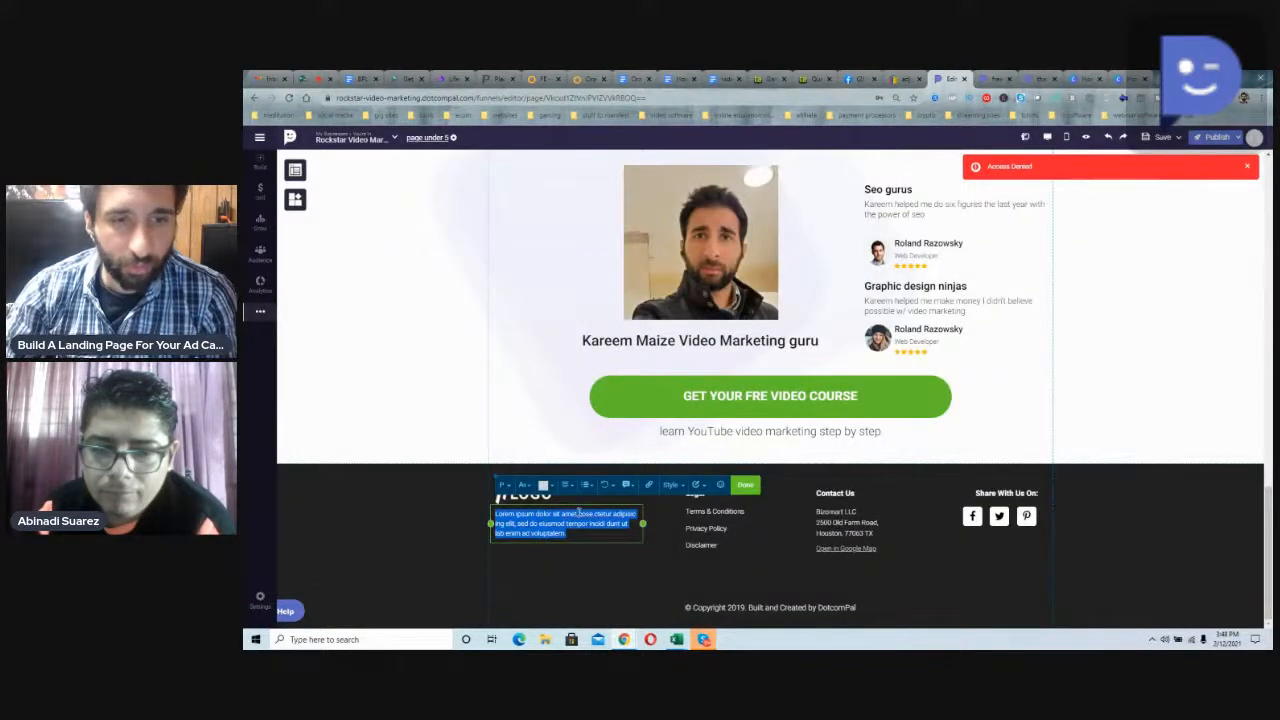
{"action": "key", "text": "BackSpace"}
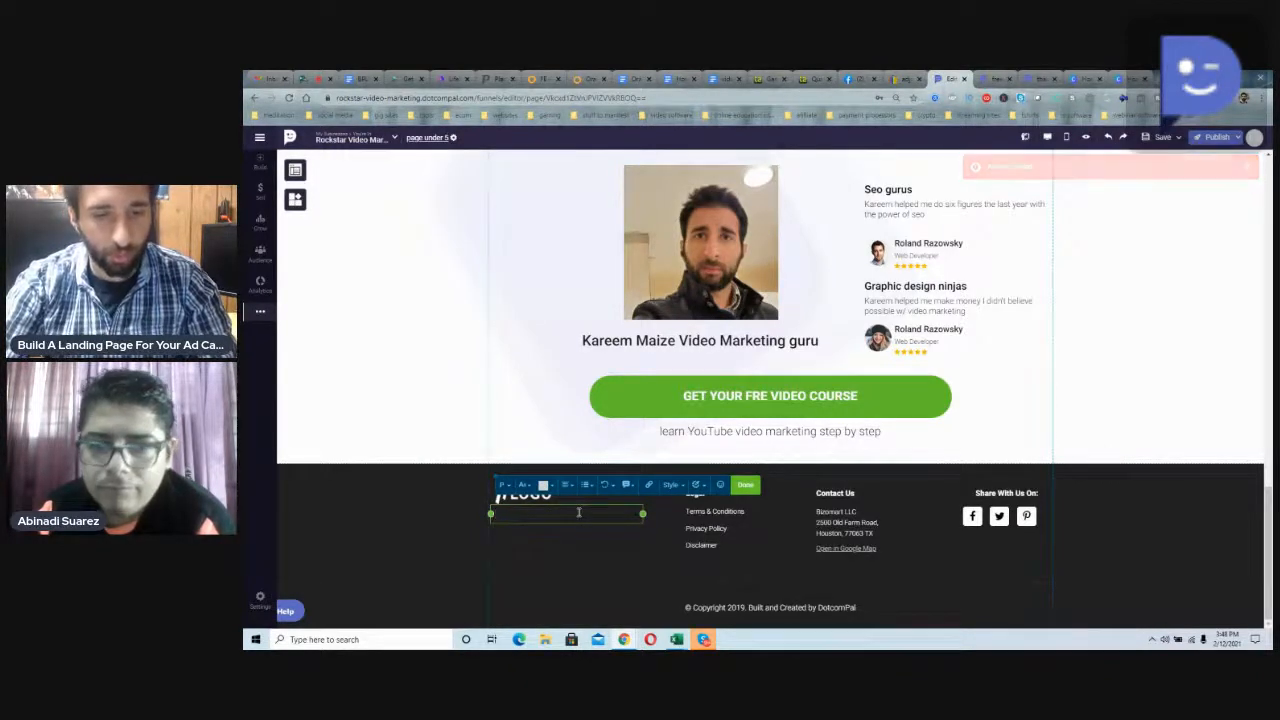
{"action": "type", "text": "rockstar video marketin"}
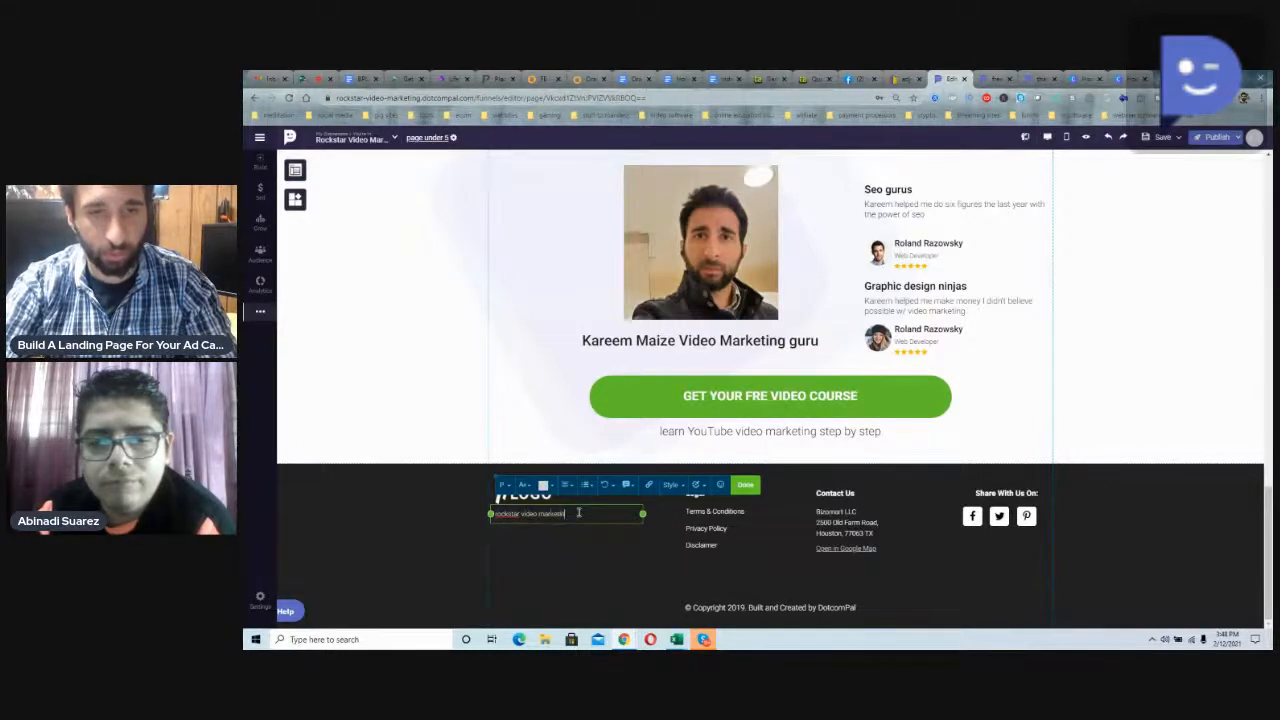
{"action": "type", "text": "g"}
{"action": "left_click", "coordinate": [836, 515]}
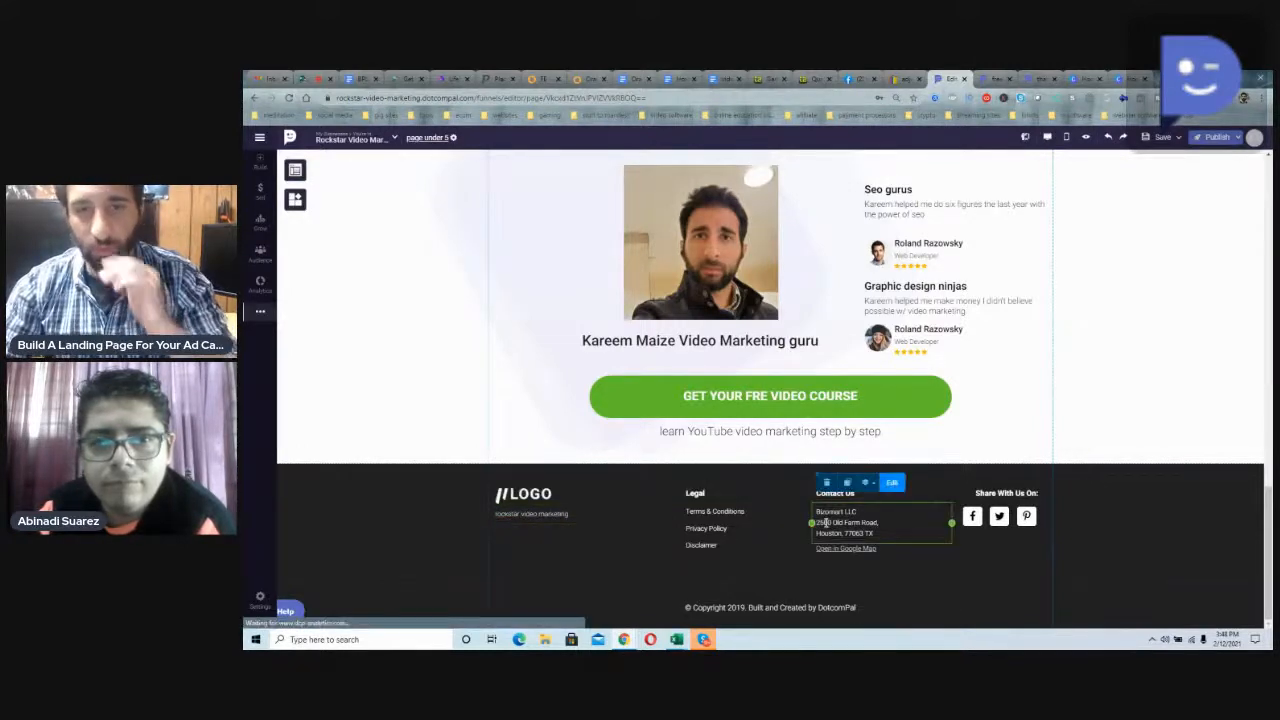
{"action": "double_click", "coordinate": [836, 515]}
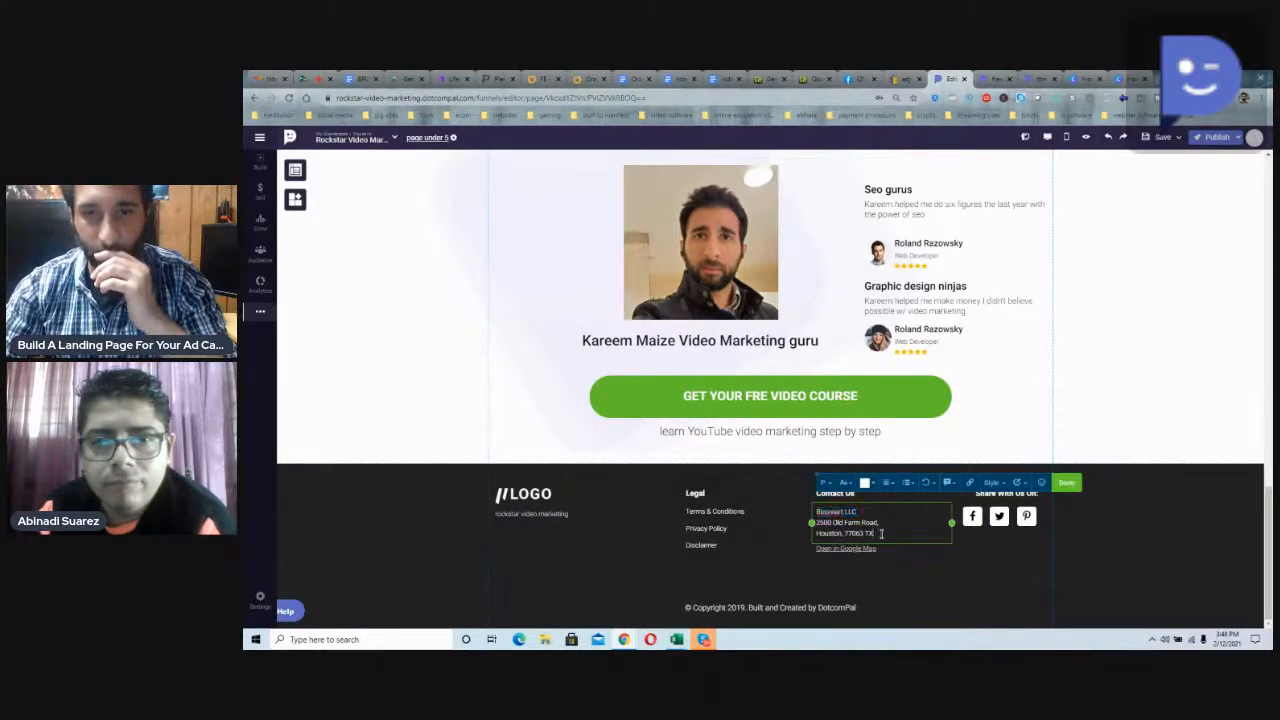
{"action": "left_click_drag", "start_coordinate": [874, 534], "coordinate": [812, 513]}
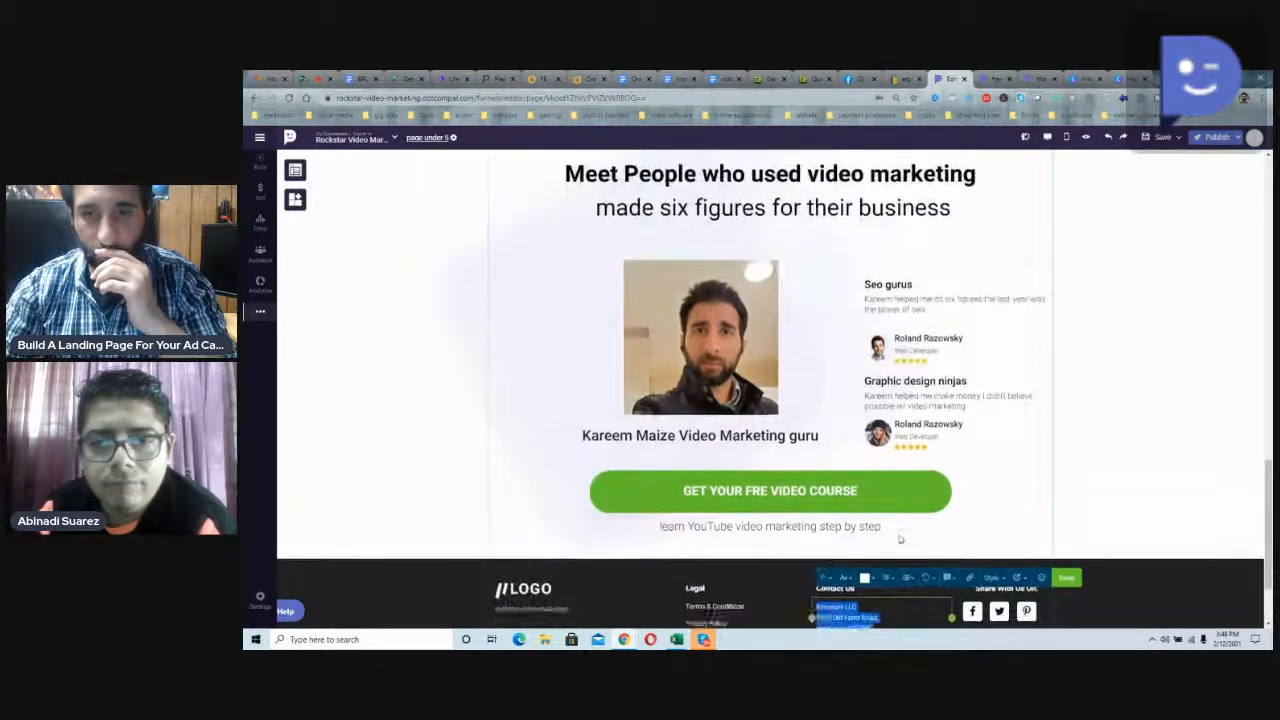
{"action": "left_click", "coordinate": [993, 506]}
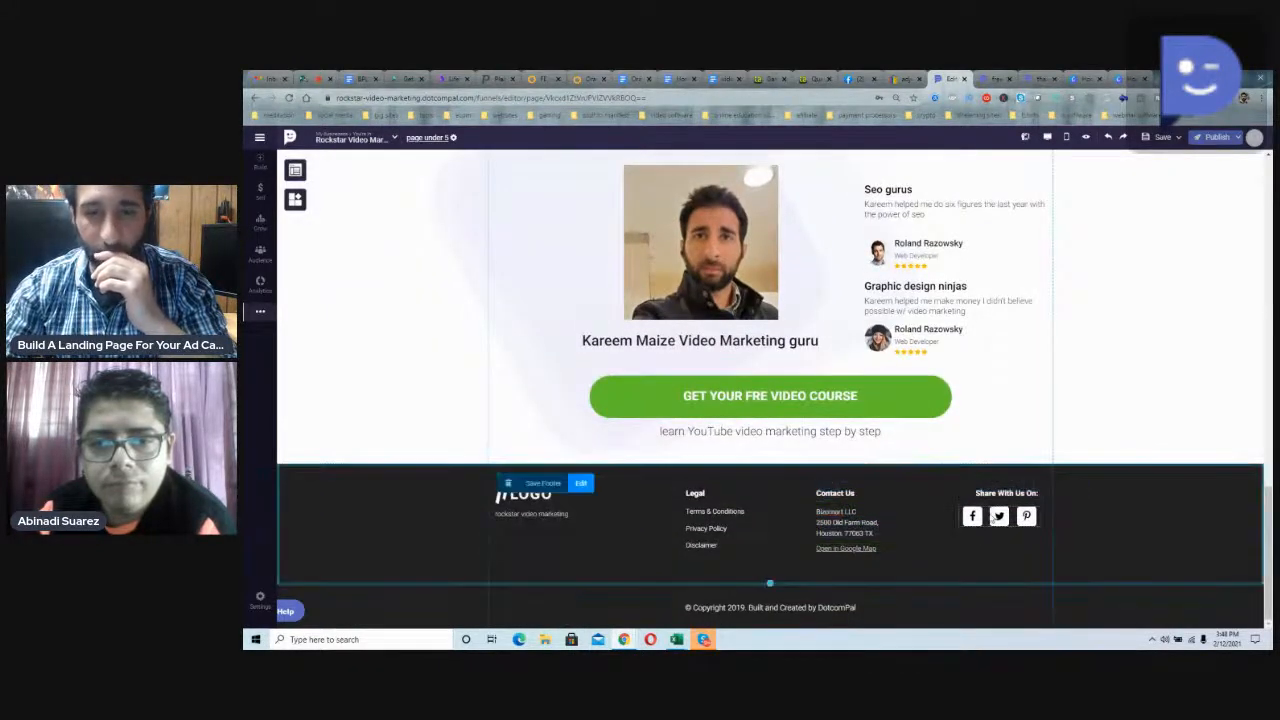
Step: Replace "DotcomPal" in the footer's copyright line with "Rs video marketing"
{"action": "left_click", "coordinate": [855, 608]}
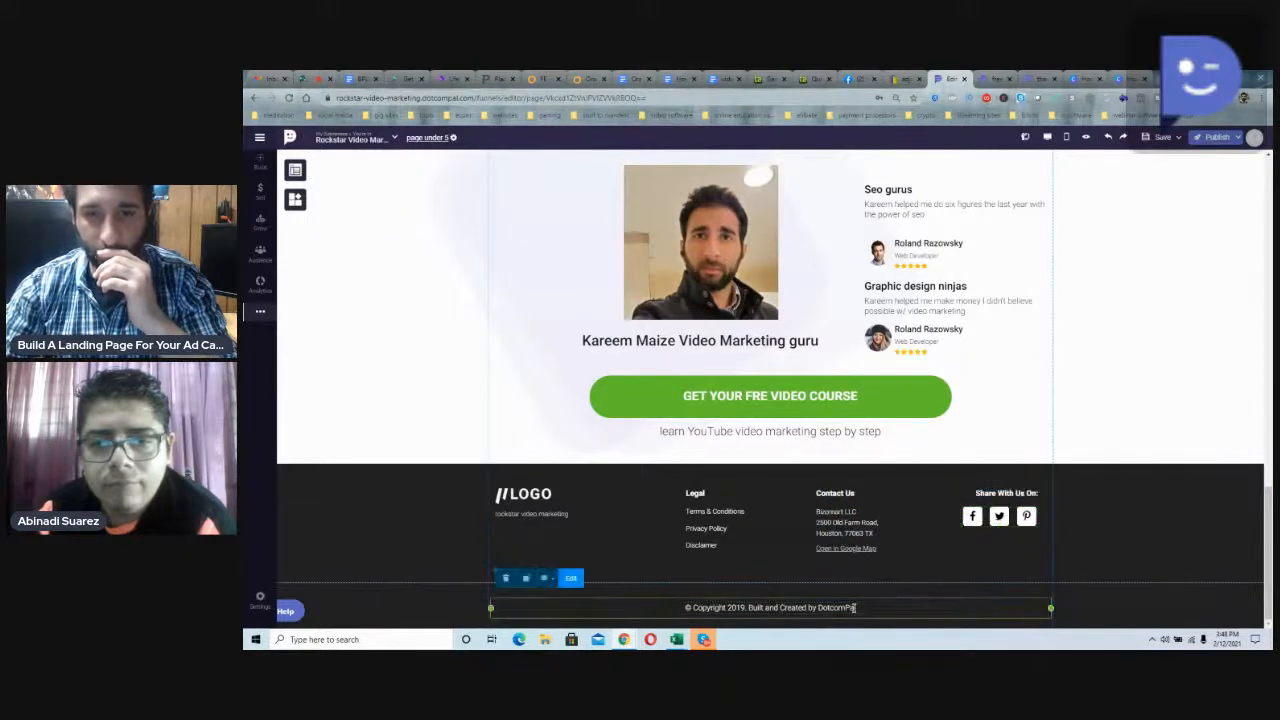
{"action": "double_click", "coordinate": [855, 608]}
{"action": "left_click", "coordinate": [850, 608]}
{"action": "double_click", "coordinate": [838, 607]}
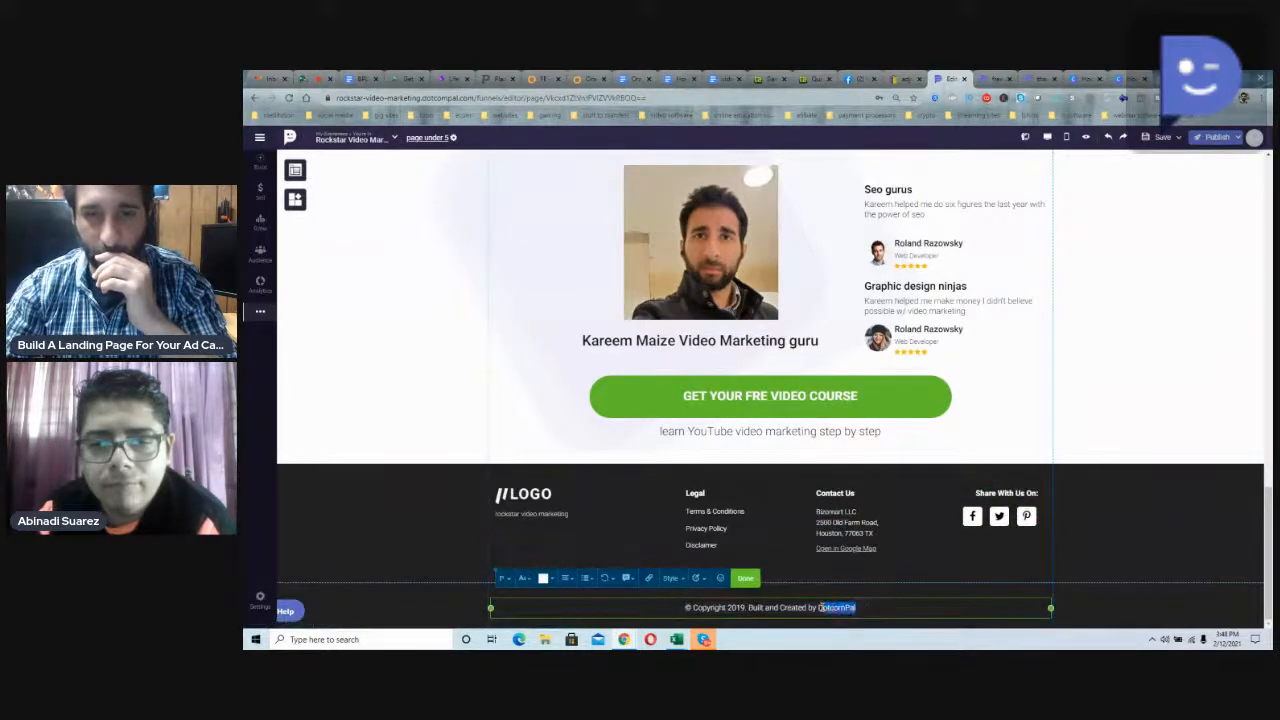
{"action": "key", "text": "BackSpace"}
{"action": "type", "text": "R video marke"}
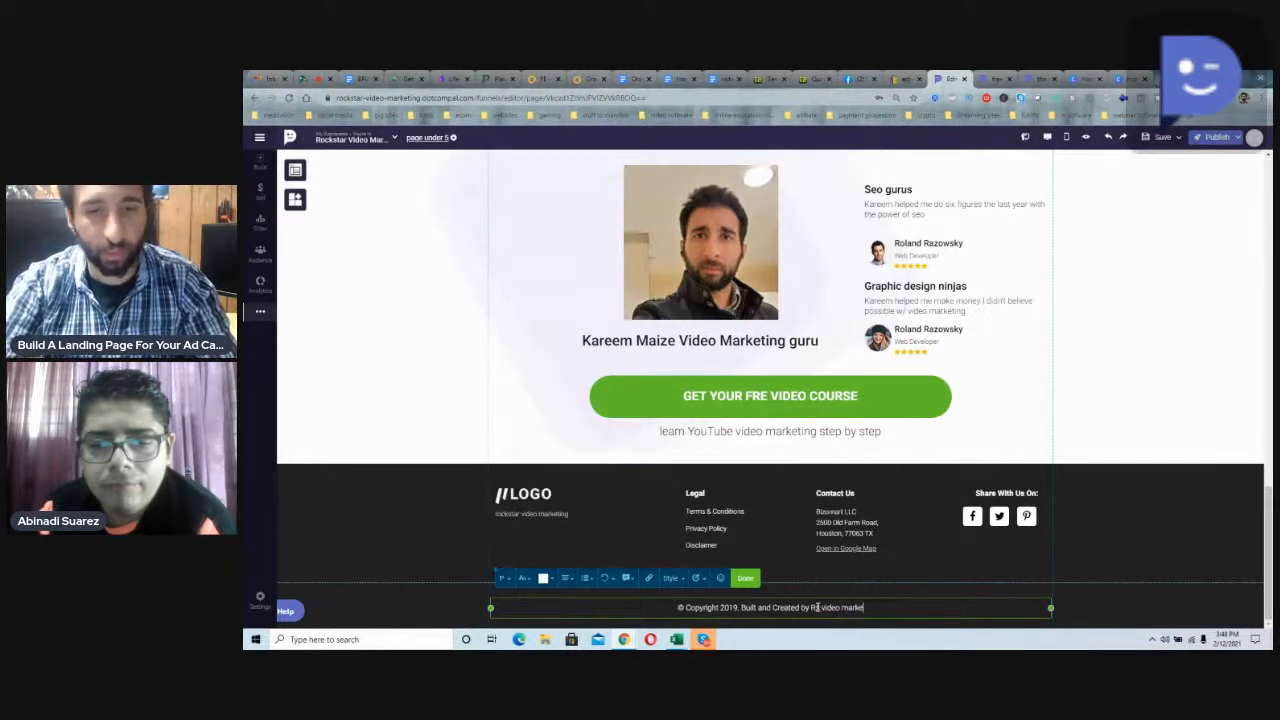
{"action": "type", "text": "ting"}
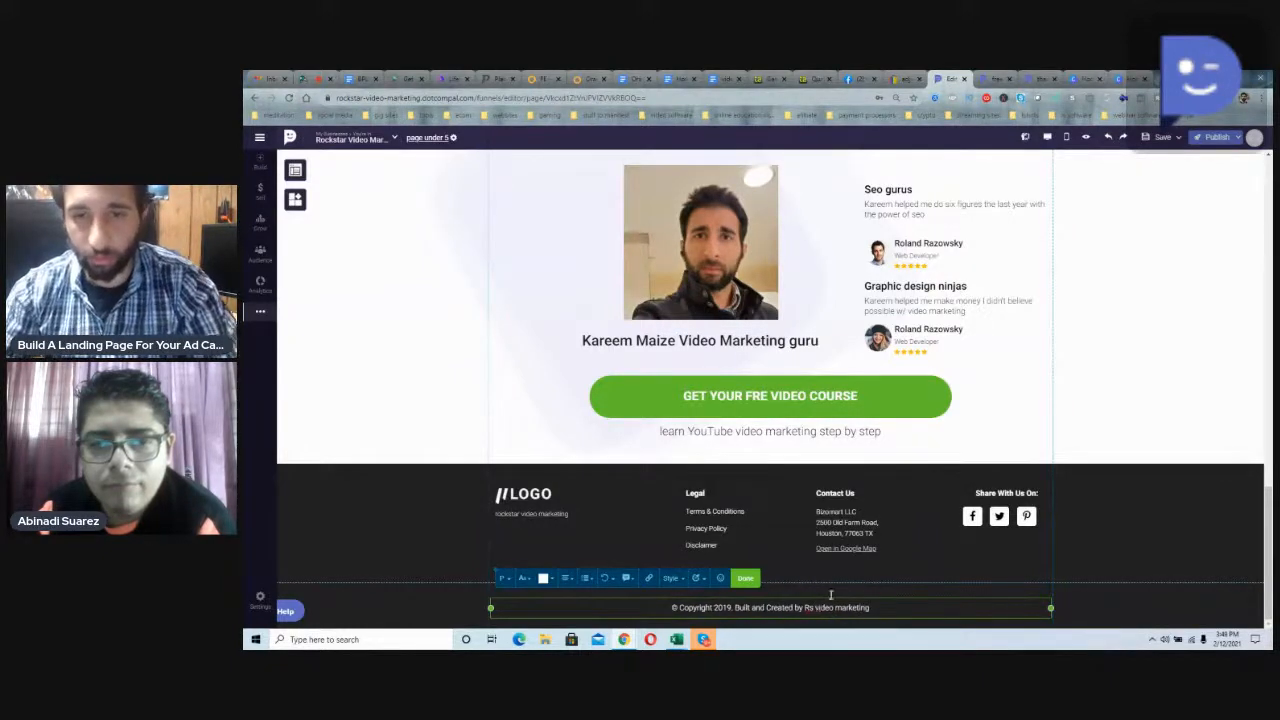
{"action": "left_click", "coordinate": [985, 466]}
Step: In the mobile version of the page, move the video into the gap between the headline and the green course button
{"action": "scroll", "coordinate": [985, 466], "scroll_direction": "up", "scroll_amount": 3}
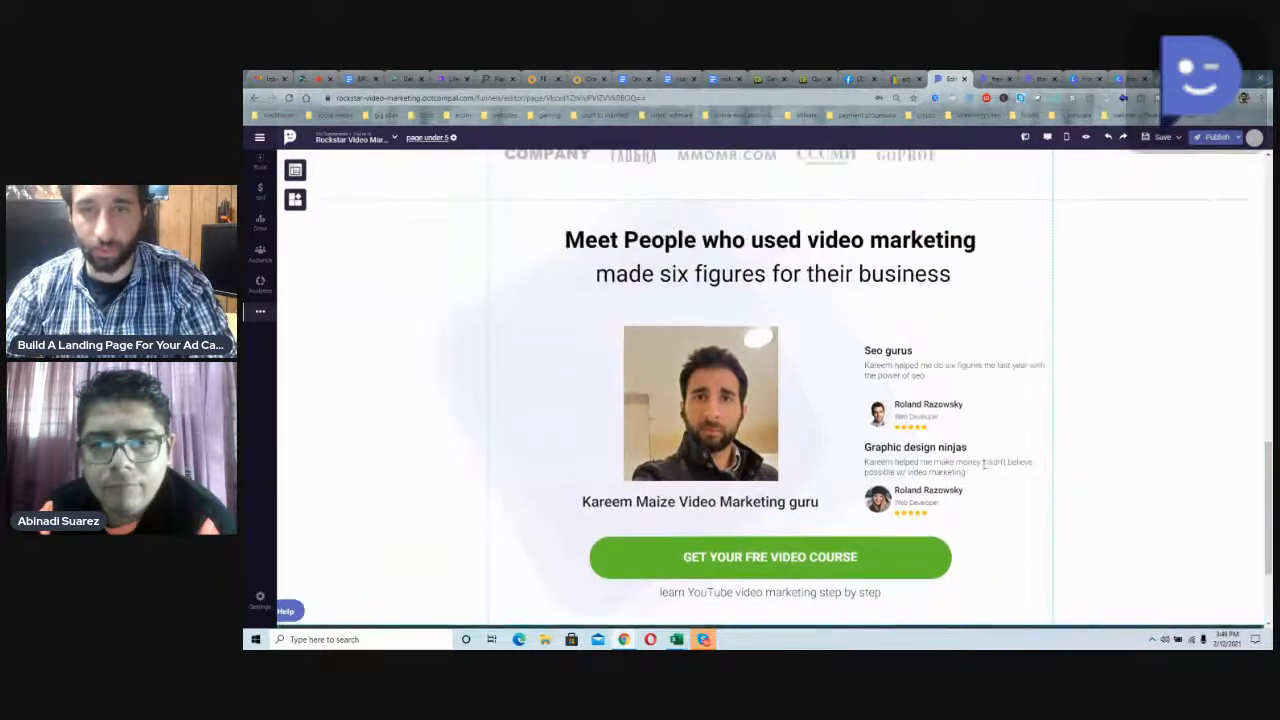
{"action": "scroll", "coordinate": [985, 466], "scroll_direction": "up", "scroll_amount": 10}
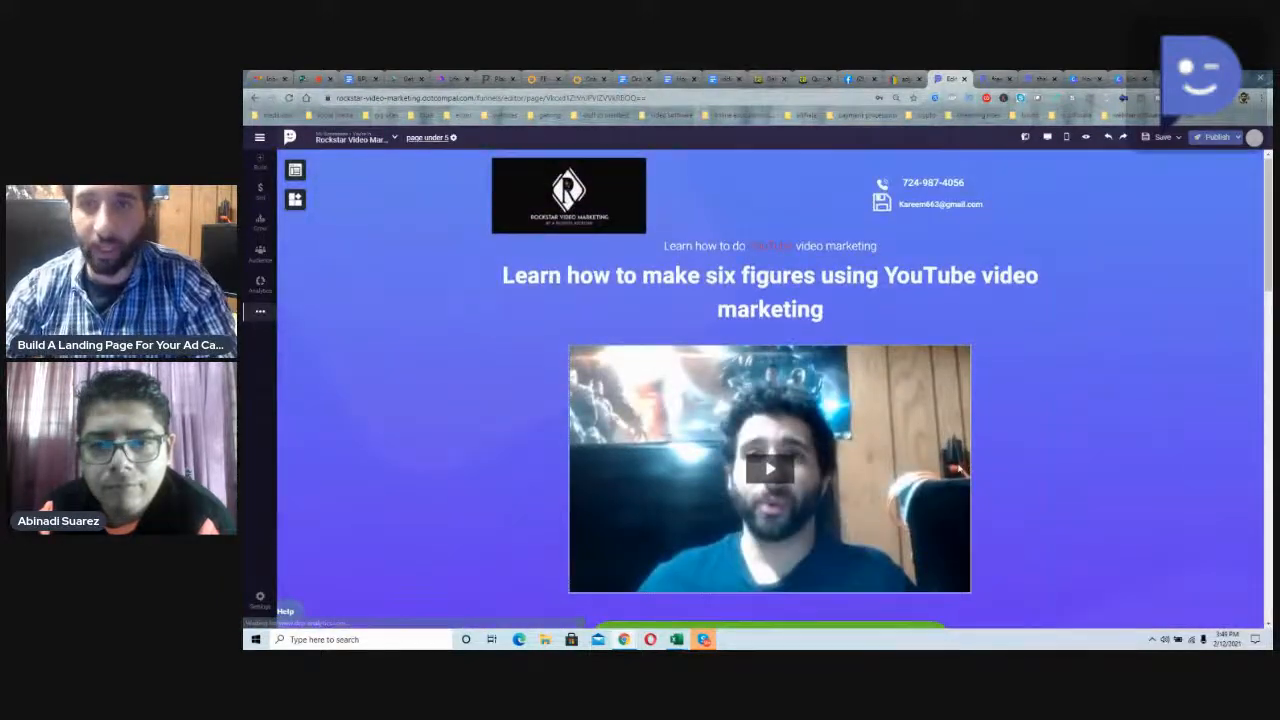
{"action": "left_click", "coordinate": [1066, 137]}
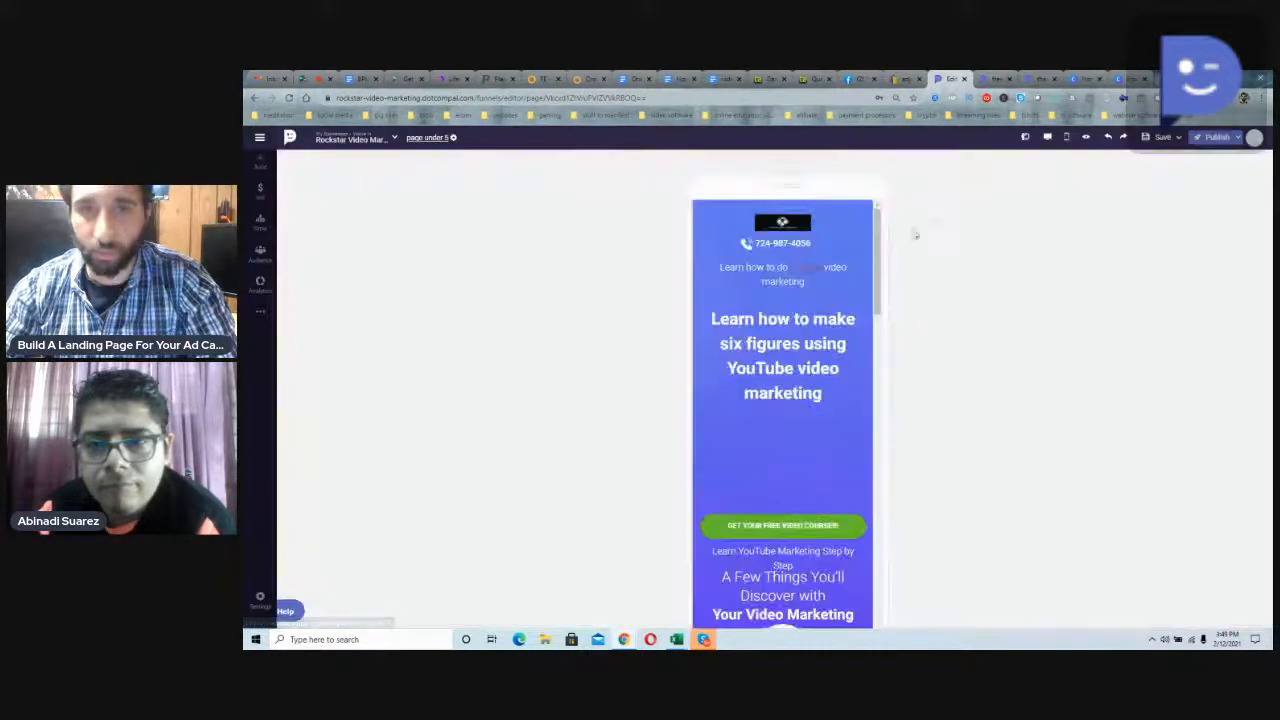
{"action": "scroll", "coordinate": [781, 347], "scroll_direction": "down", "scroll_amount": 1}
{"action": "scroll", "coordinate": [781, 347], "scroll_direction": "up", "scroll_amount": 1}
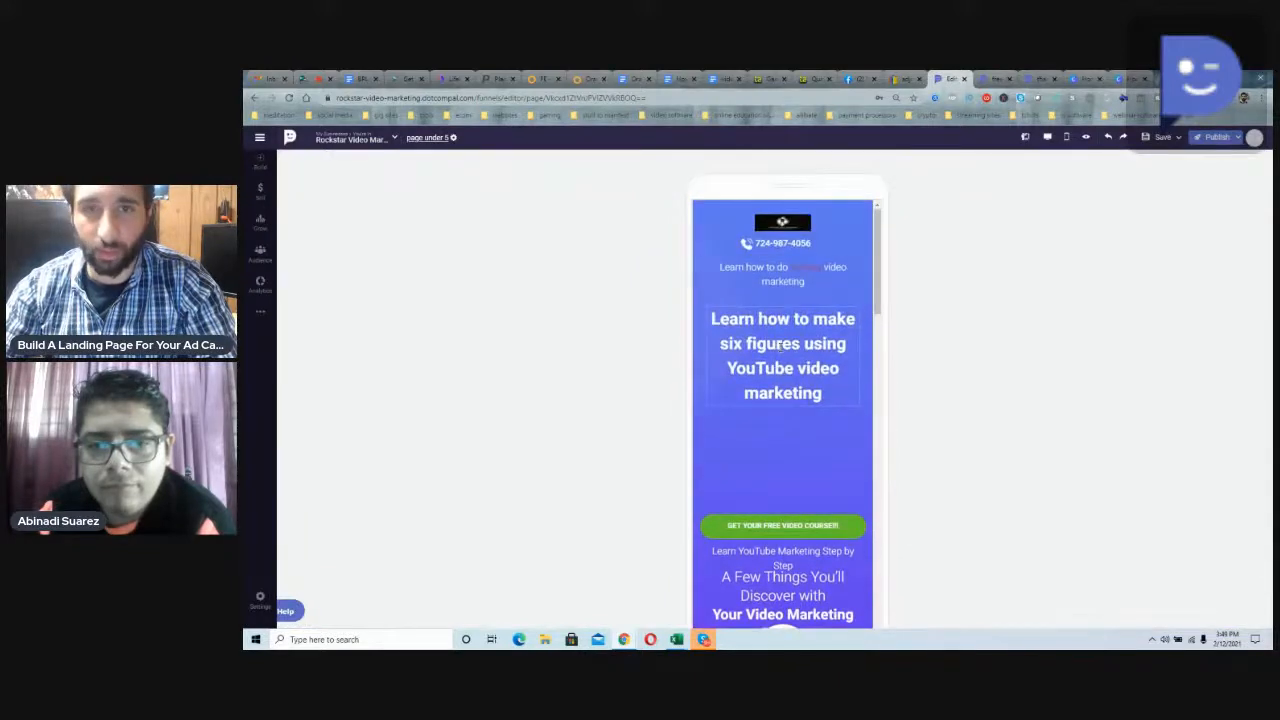
{"action": "scroll", "coordinate": [780, 346], "scroll_direction": "down", "scroll_amount": 15}
{"action": "scroll", "coordinate": [781, 345], "scroll_direction": "up", "scroll_amount": 5}
{"action": "scroll", "coordinate": [811, 350], "scroll_direction": "up", "scroll_amount": 5}
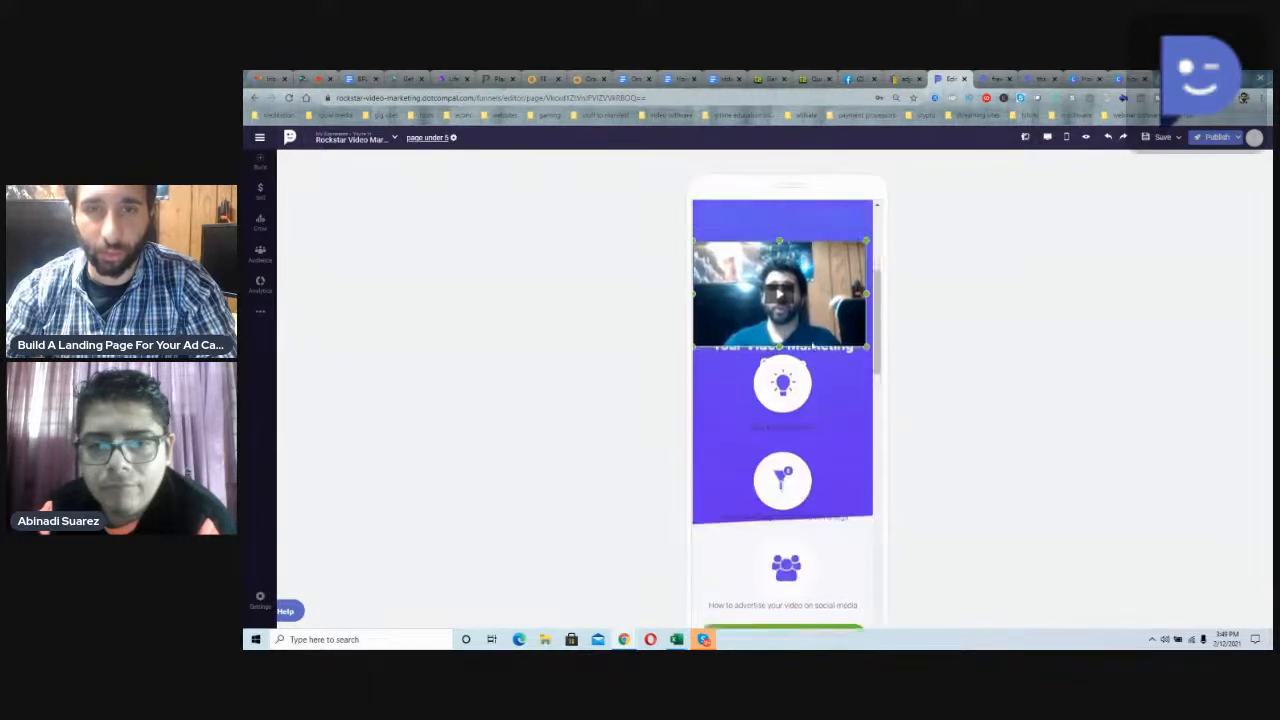
{"action": "scroll", "coordinate": [811, 350], "scroll_direction": "up", "scroll_amount": 5}
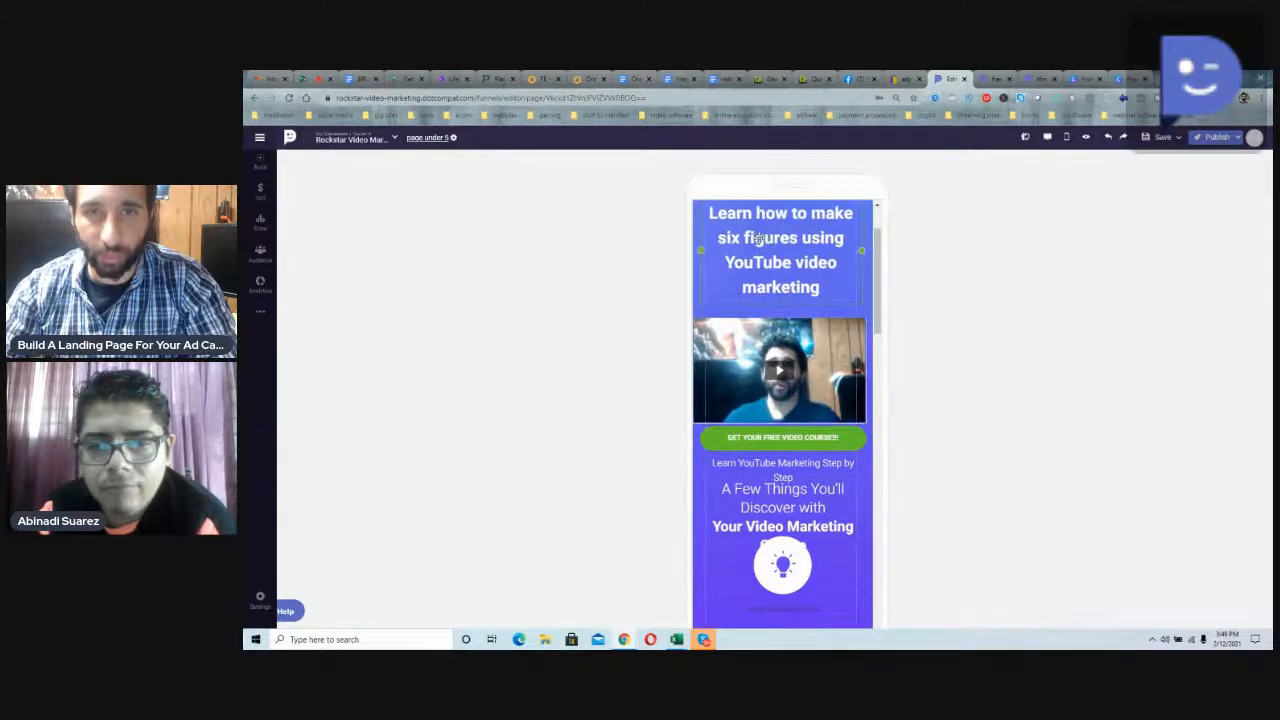
Step: Adjust the position of the mobile headline above the video, check the mobile layout and return to the desktop version
{"action": "scroll", "coordinate": [763, 260], "scroll_direction": "up", "scroll_amount": 2}
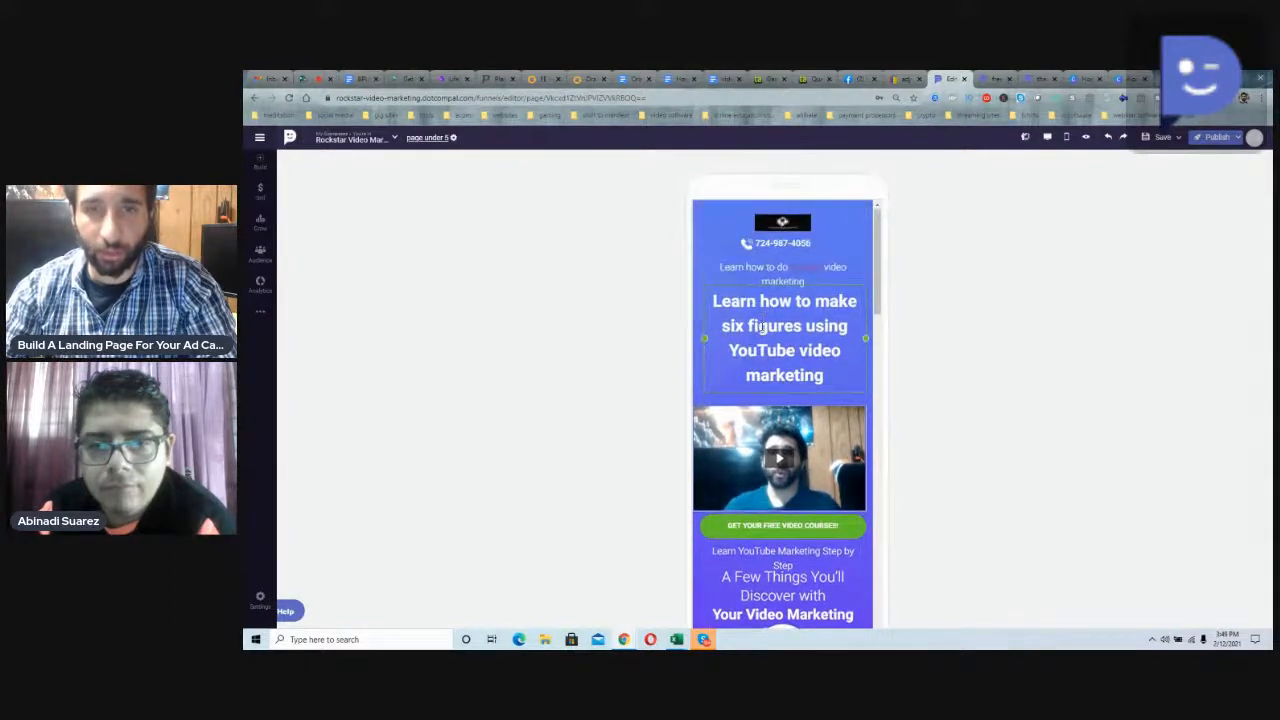
{"action": "scroll", "coordinate": [762, 328], "scroll_direction": "down", "scroll_amount": 3}
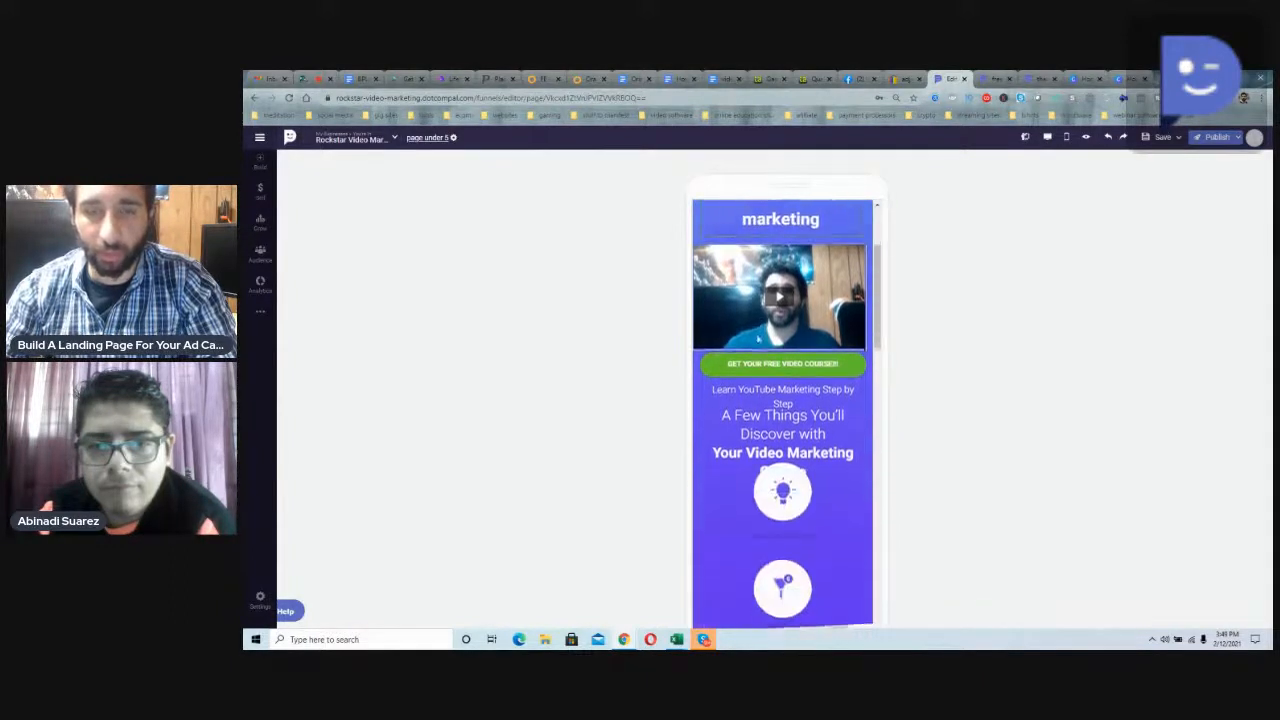
{"action": "scroll", "coordinate": [770, 380], "scroll_direction": "down", "scroll_amount": 8}
{"action": "scroll", "coordinate": [786, 419], "scroll_direction": "down", "scroll_amount": 10}
{"action": "scroll", "coordinate": [784, 415], "scroll_direction": "up", "scroll_amount": 20}
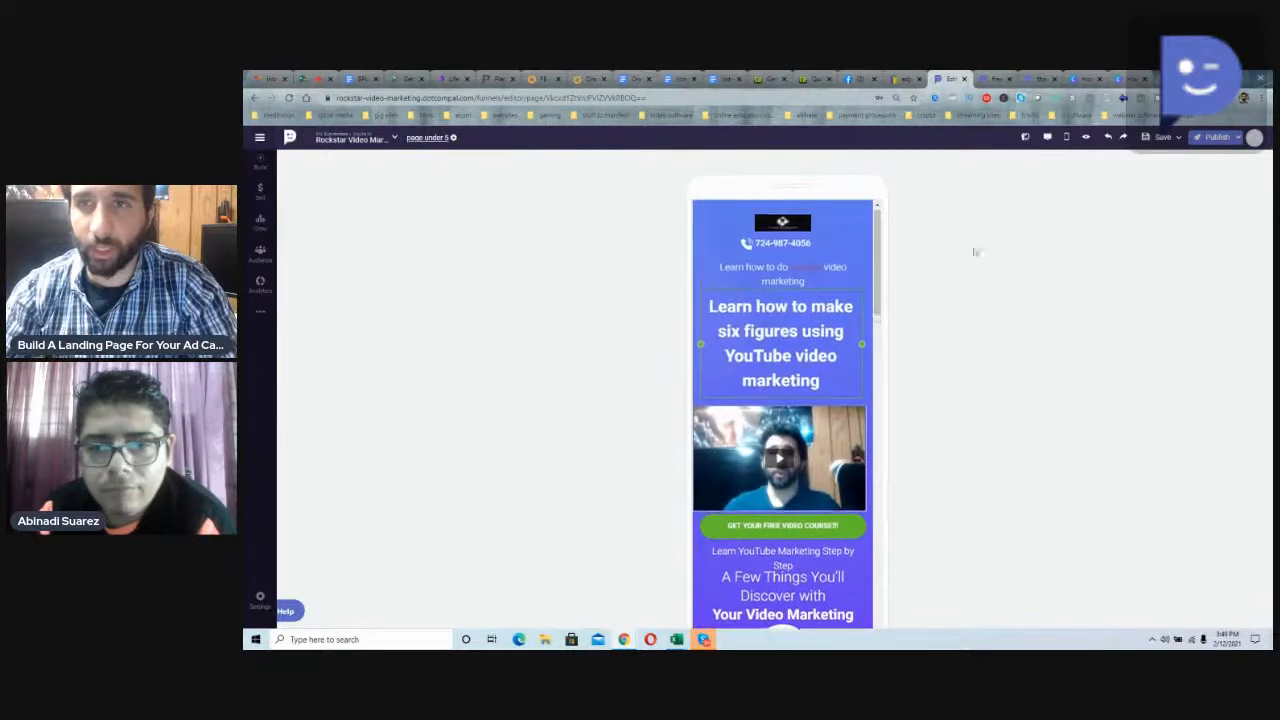
{"action": "left_click", "coordinate": [1047, 137]}
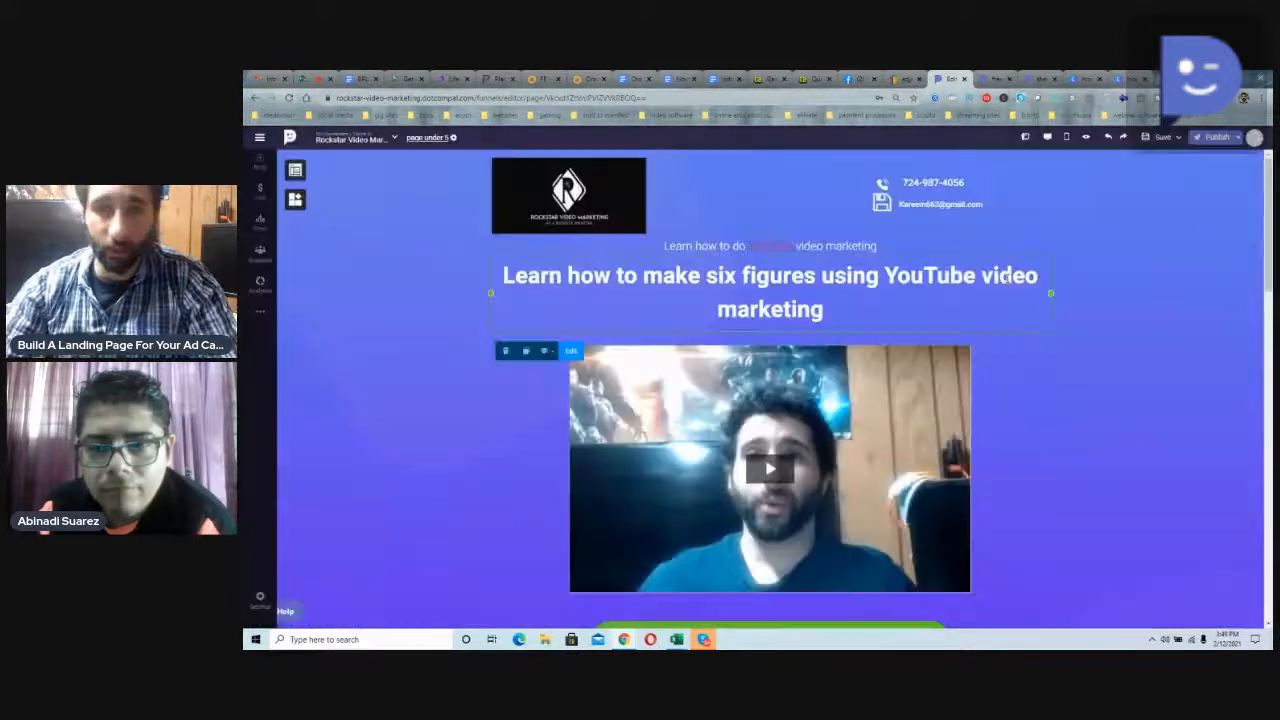
Step: Open the page settings and go through the conversion goals Sale, Link Clicks and Share Count, leaving Lead Acquisition selected
{"action": "left_click", "coordinate": [453, 139]}
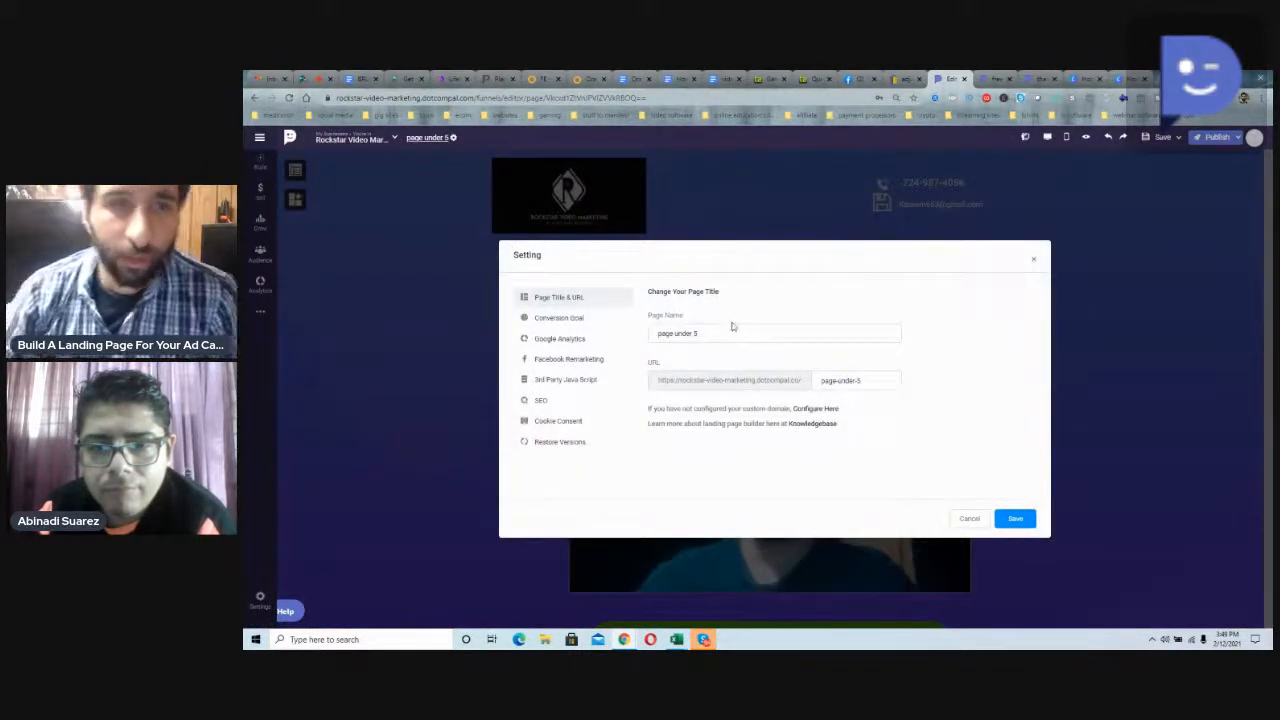
{"action": "left_click_drag", "start_coordinate": [727, 333], "coordinate": [644, 331]}
{"action": "left_click", "coordinate": [586, 318]}
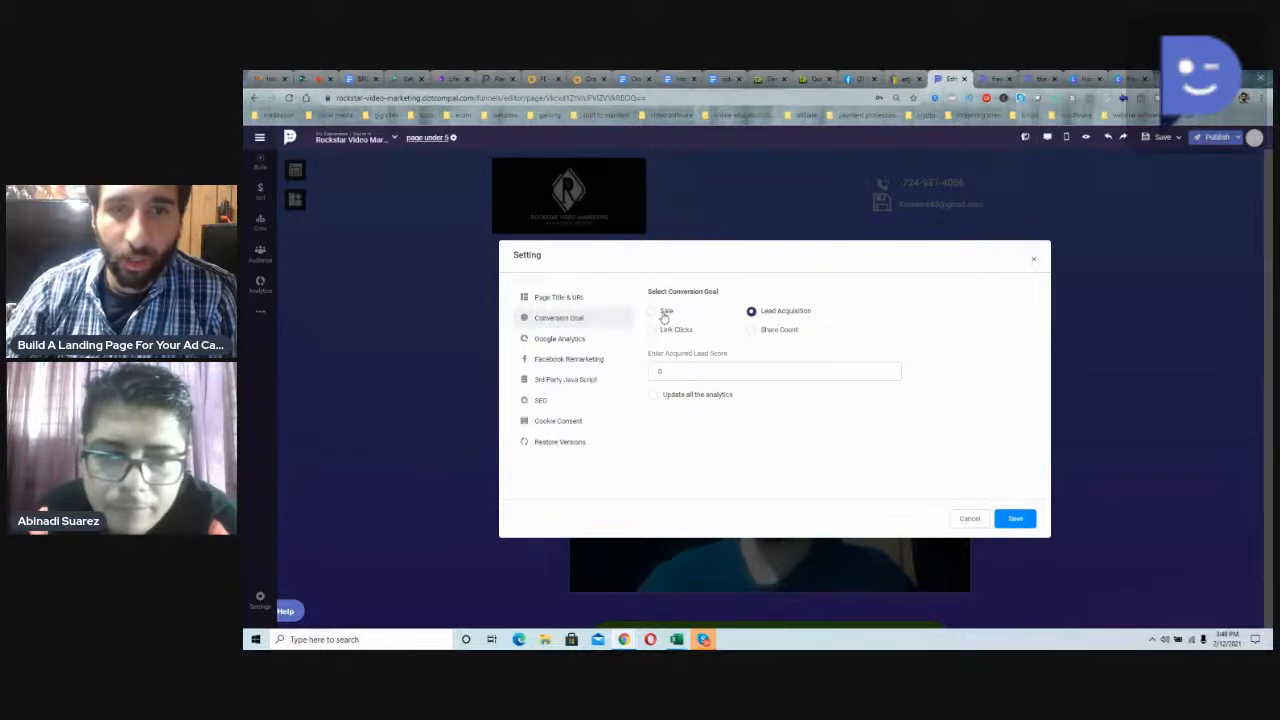
{"action": "left_click", "coordinate": [662, 316]}
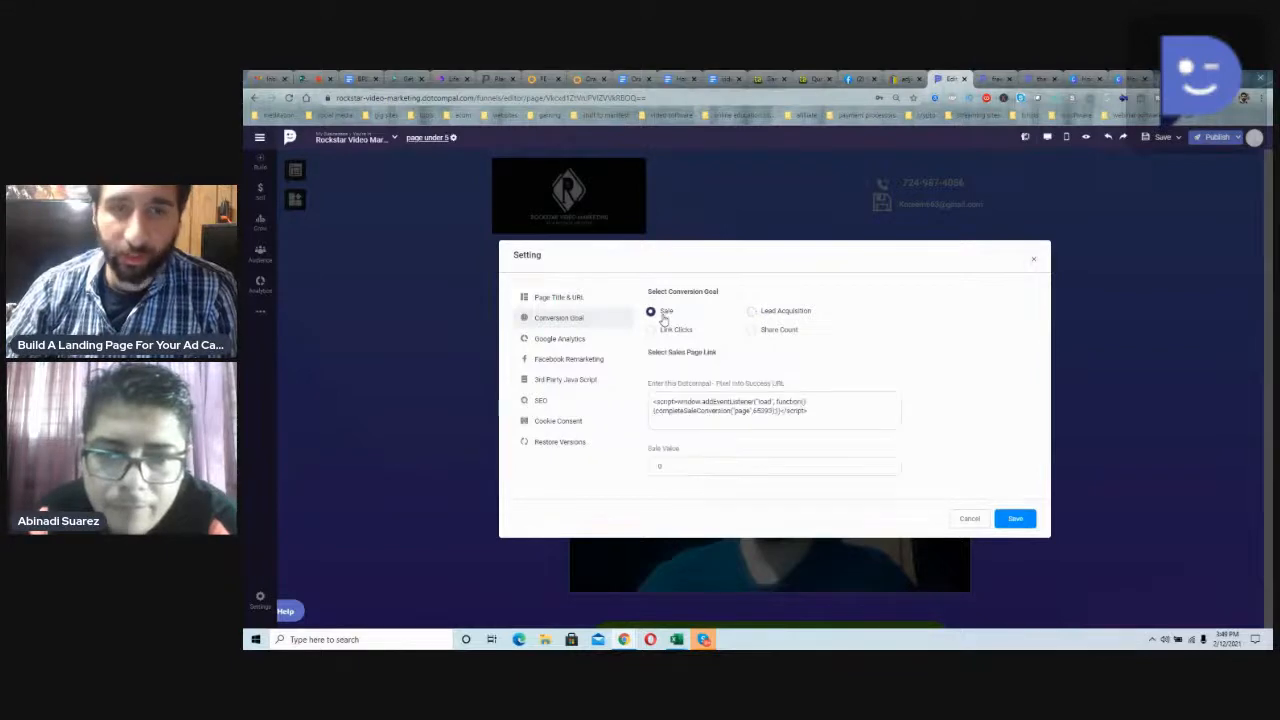
{"action": "left_click", "coordinate": [773, 314]}
{"action": "left_click", "coordinate": [656, 330]}
{"action": "left_click", "coordinate": [753, 330]}
{"action": "left_click", "coordinate": [755, 312]}
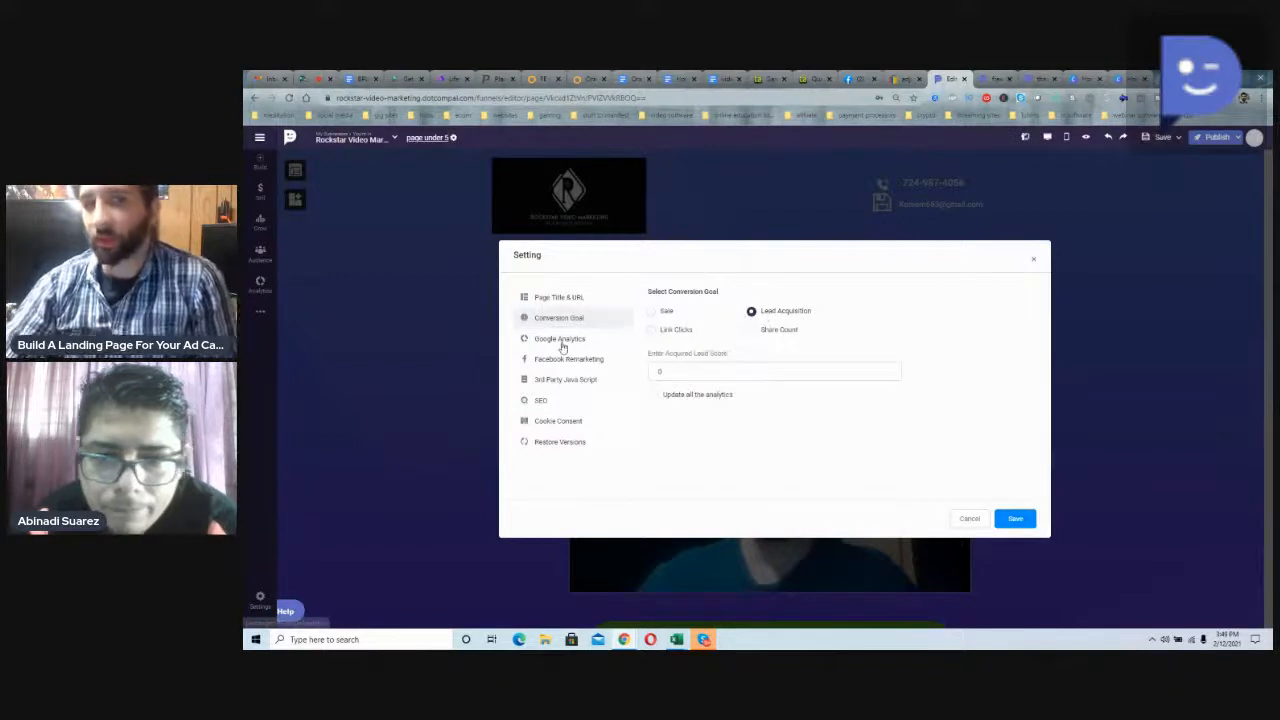
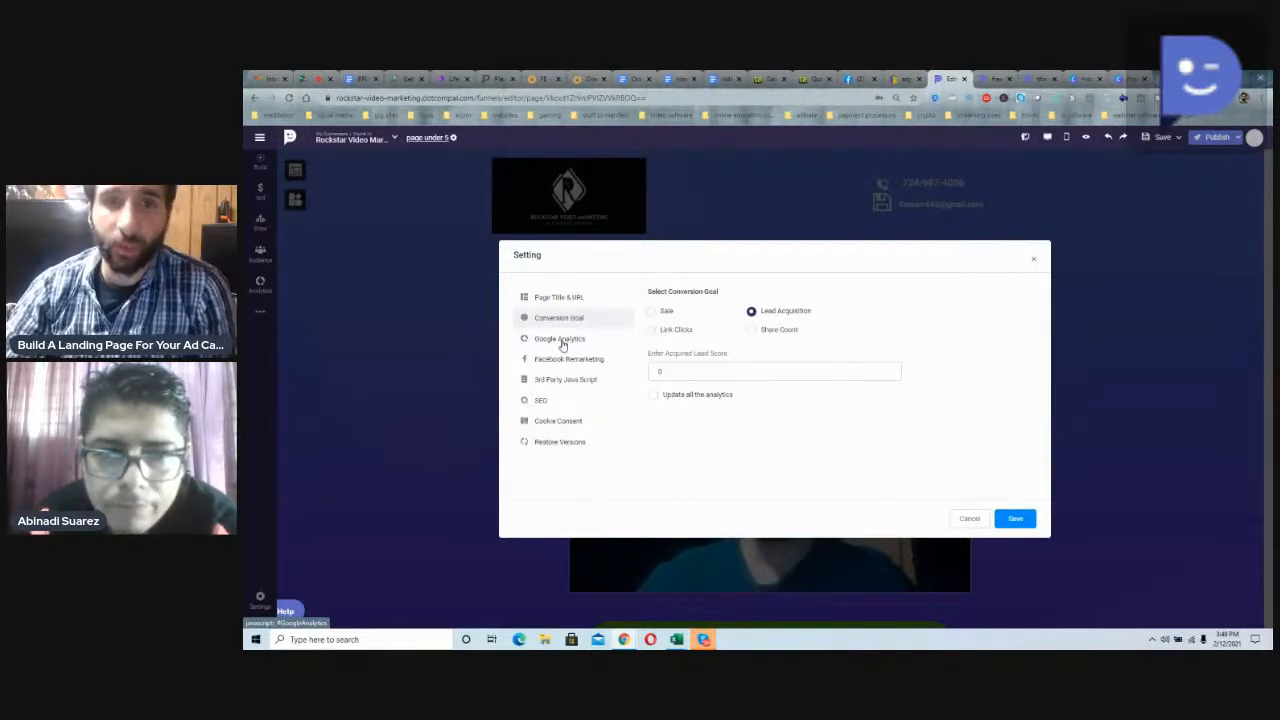
Step: Go through the Google Analytics, Facebook Remarketing, 3rd Party Java Script, SEO, Cookie Consent and Restore Versions page settings and close them without saving
{"action": "left_click", "coordinate": [560, 339]}
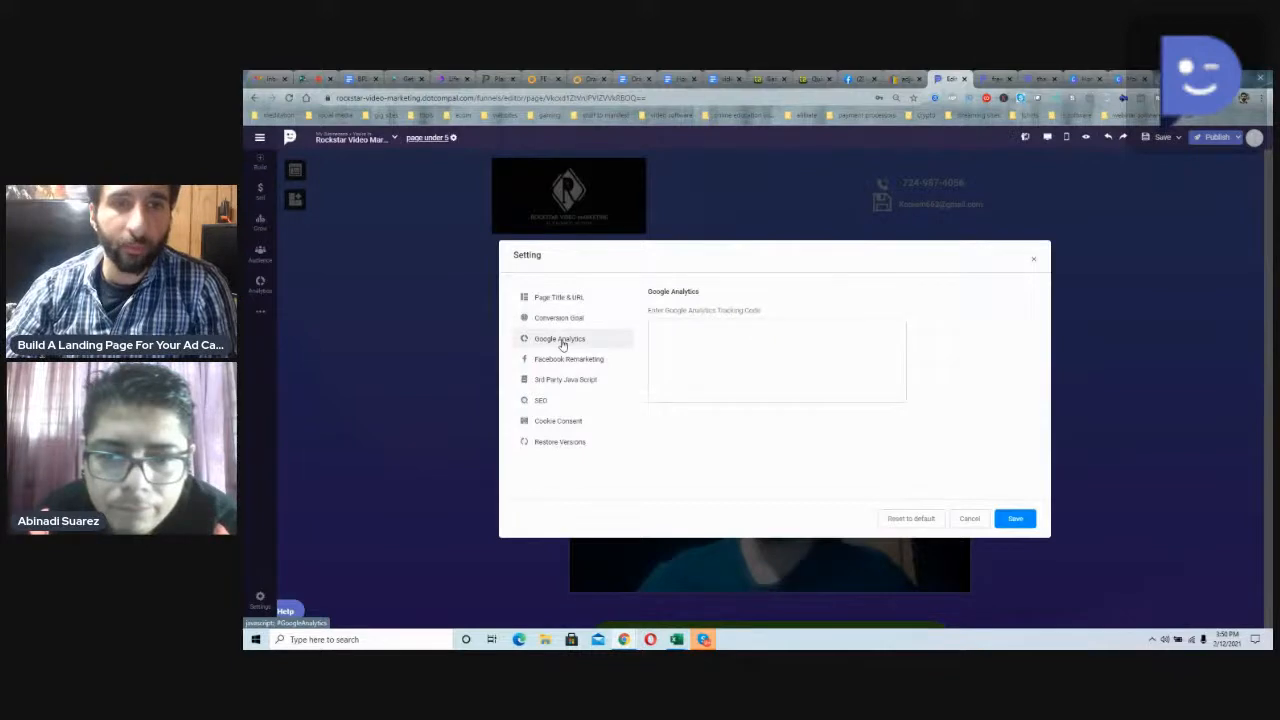
{"action": "left_click", "coordinate": [567, 361]}
{"action": "left_click", "coordinate": [576, 386]}
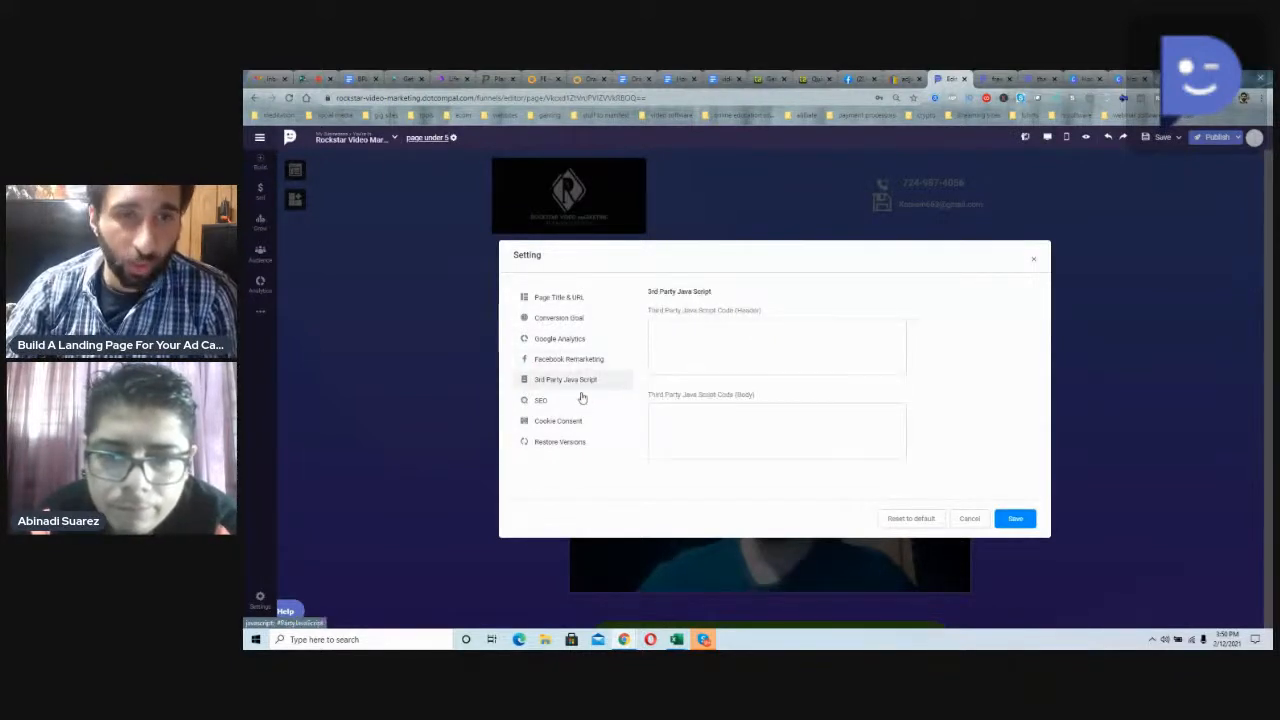
{"action": "left_click", "coordinate": [564, 403]}
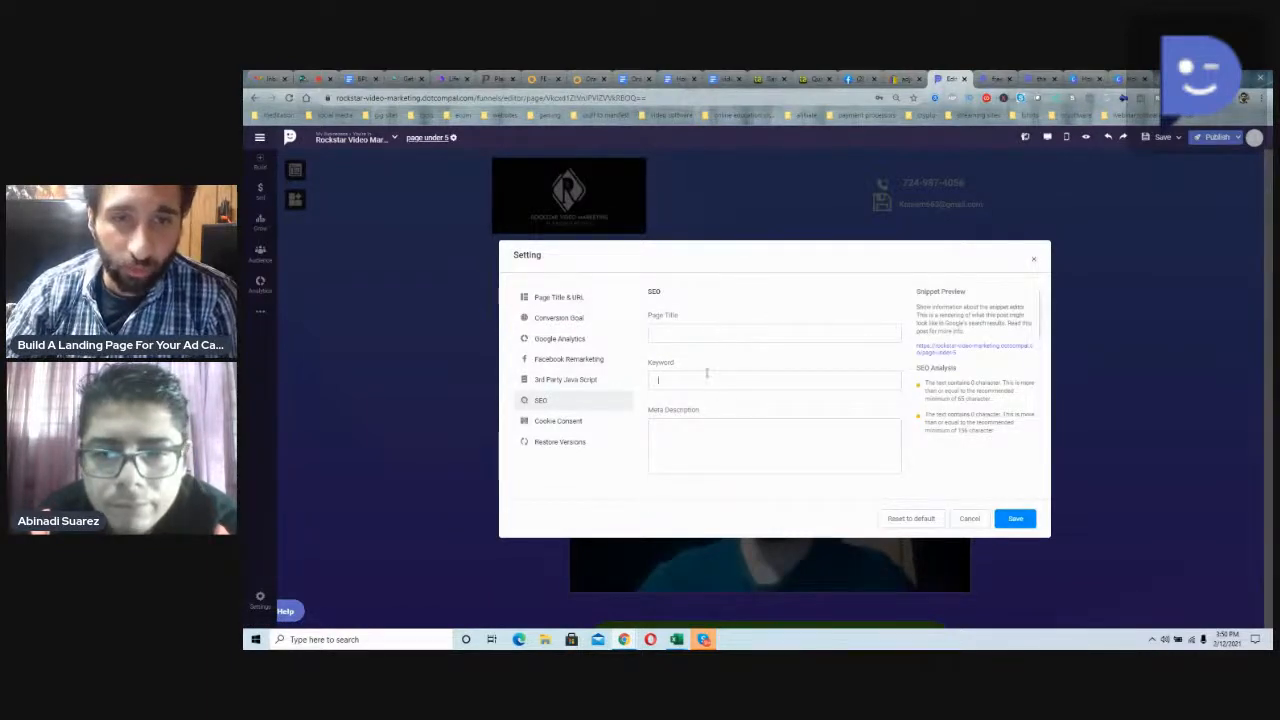
{"action": "left_click", "coordinate": [577, 424]}
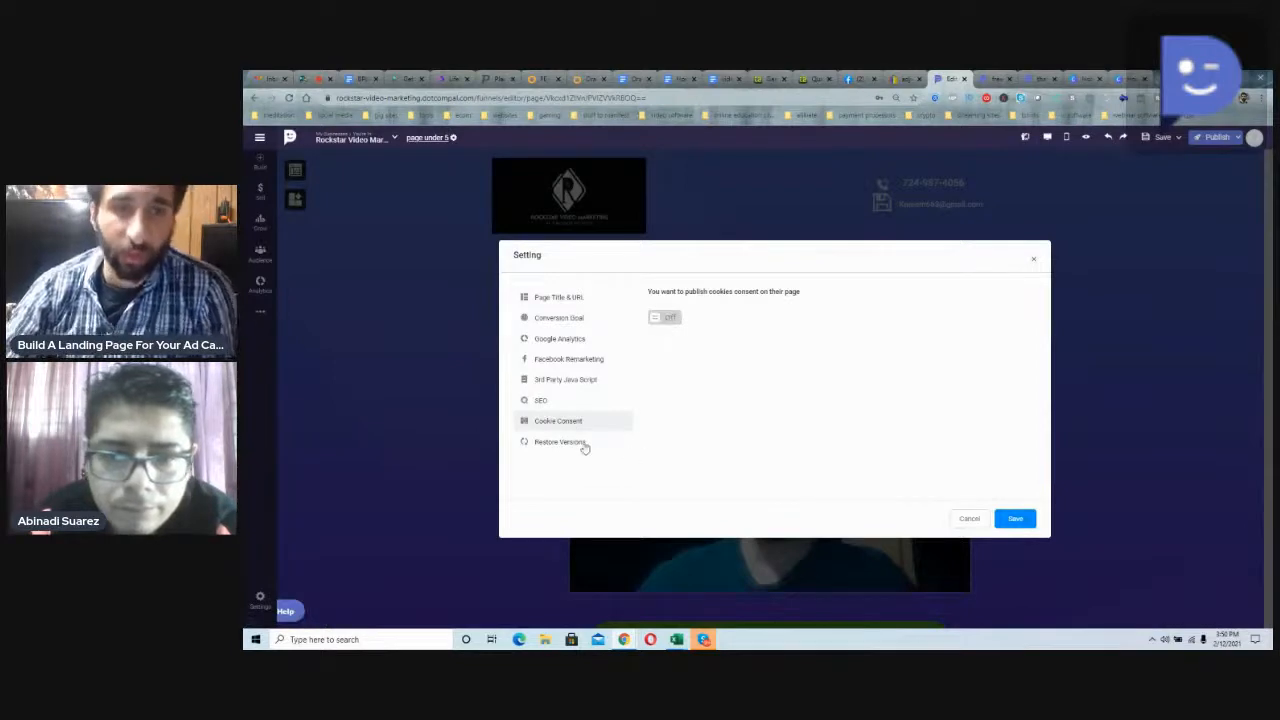
{"action": "left_click", "coordinate": [585, 446]}
{"action": "left_click", "coordinate": [969, 518]}
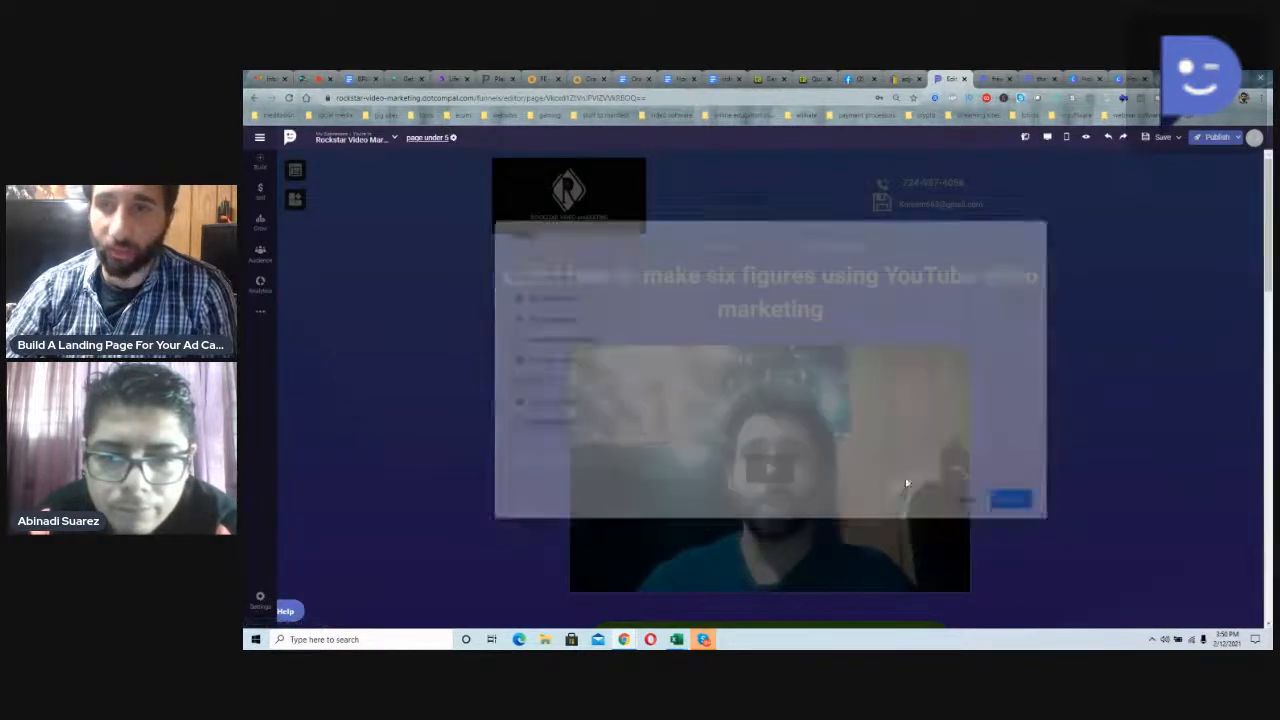
Step: Review the whole landing page from the headline and video down to the testimonials and footer
{"action": "scroll", "coordinate": [880, 470], "scroll_direction": "down", "scroll_amount": 15}
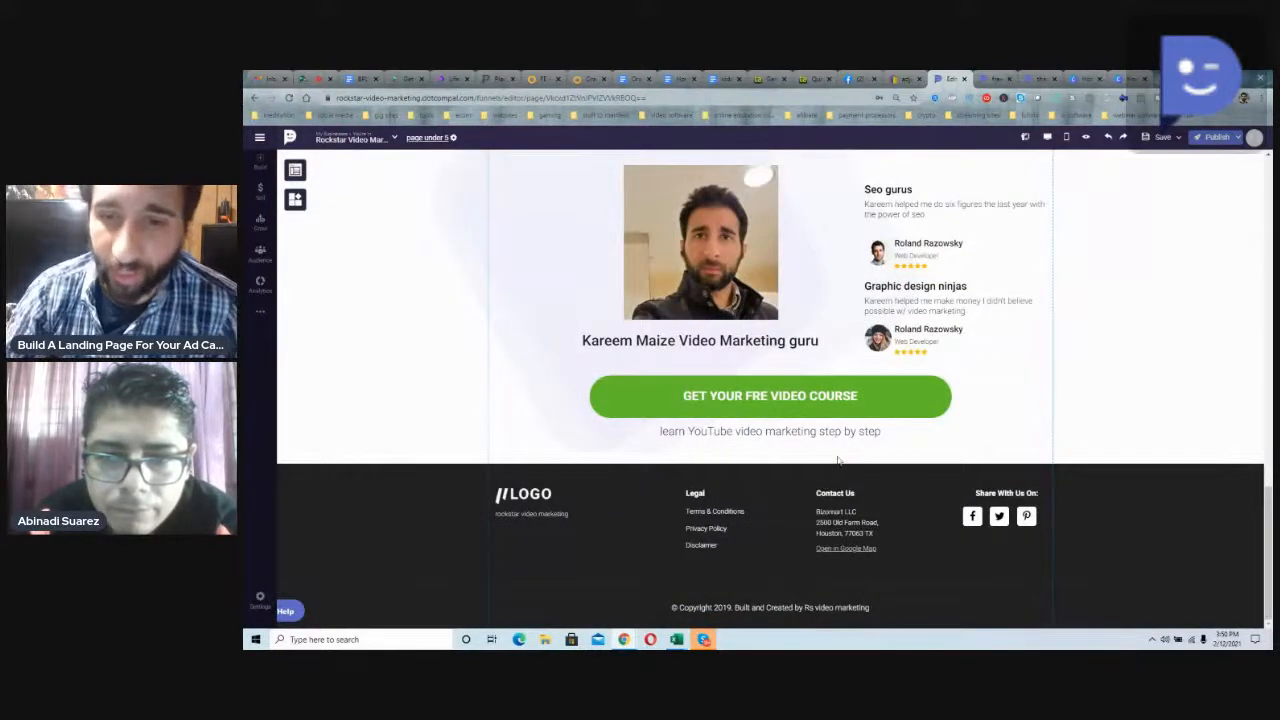
{"action": "scroll", "coordinate": [838, 460], "scroll_direction": "up", "scroll_amount": 15}
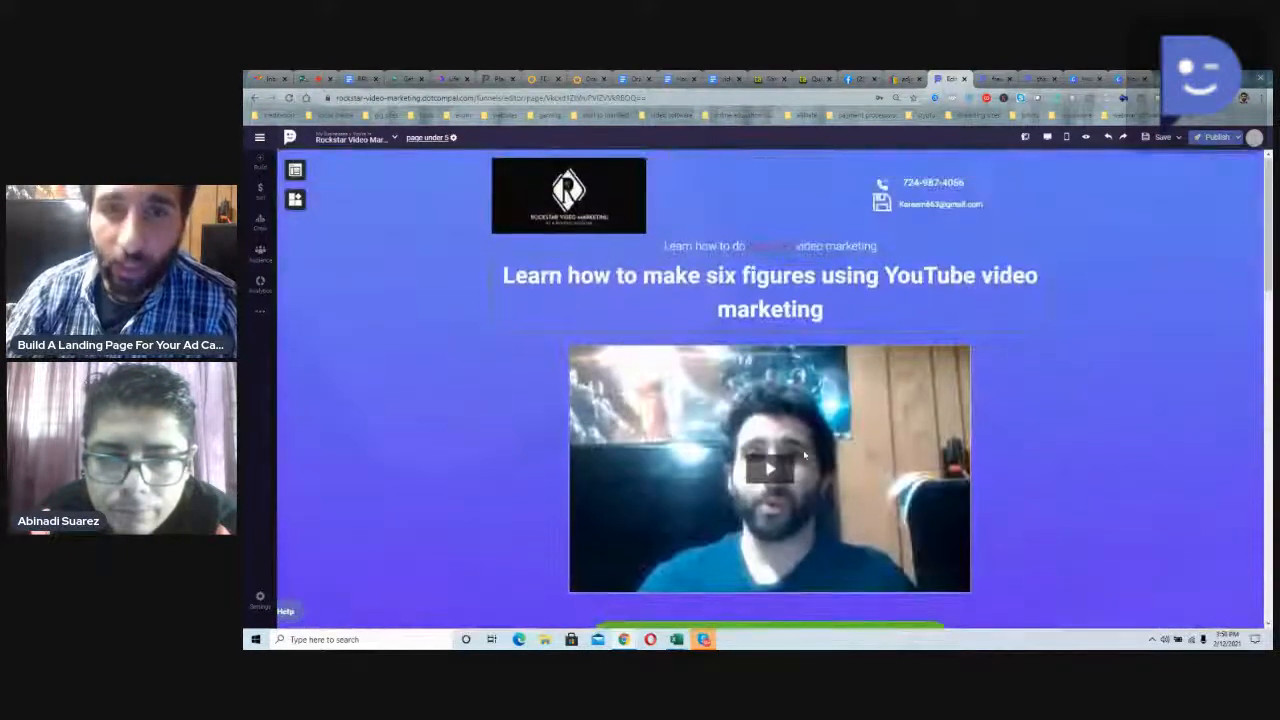
{"action": "scroll", "coordinate": [804, 456], "scroll_direction": "down", "scroll_amount": 2}
{"action": "scroll", "coordinate": [804, 456], "scroll_direction": "up", "scroll_amount": 2}
{"action": "scroll", "coordinate": [550, 392], "scroll_direction": "down", "scroll_amount": 5}
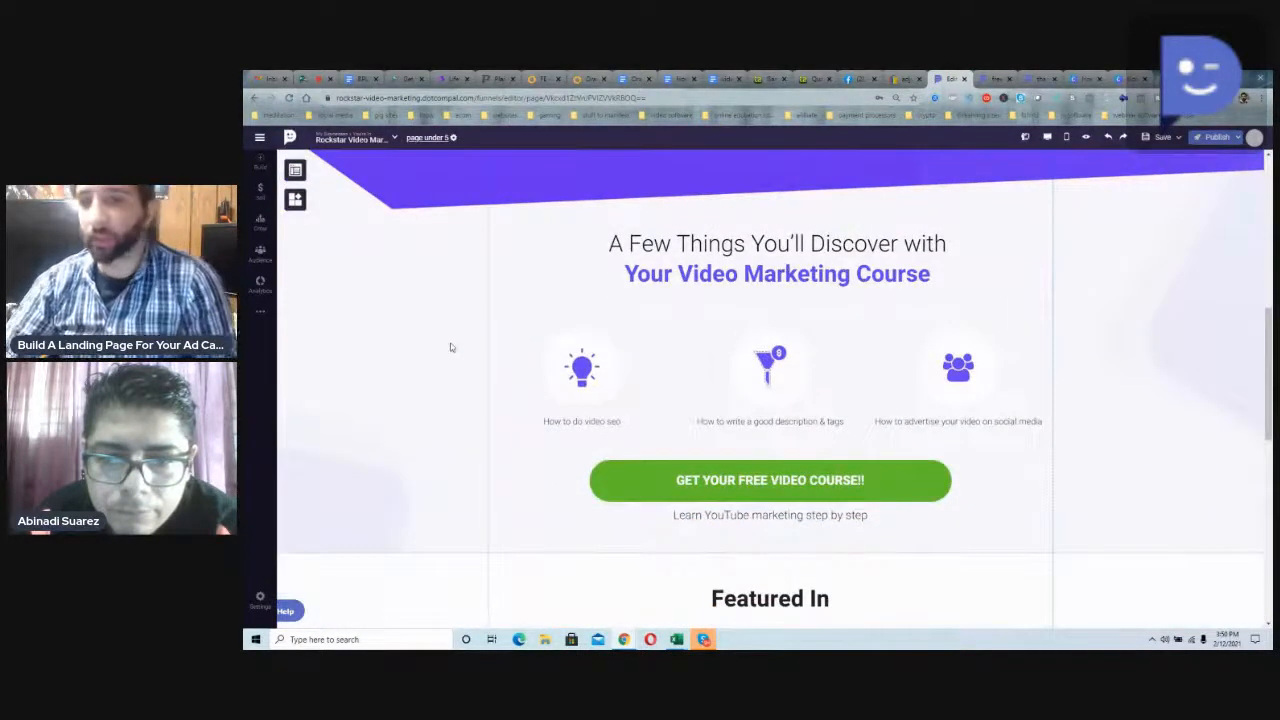
{"action": "scroll", "coordinate": [450, 346], "scroll_direction": "down", "scroll_amount": 5}
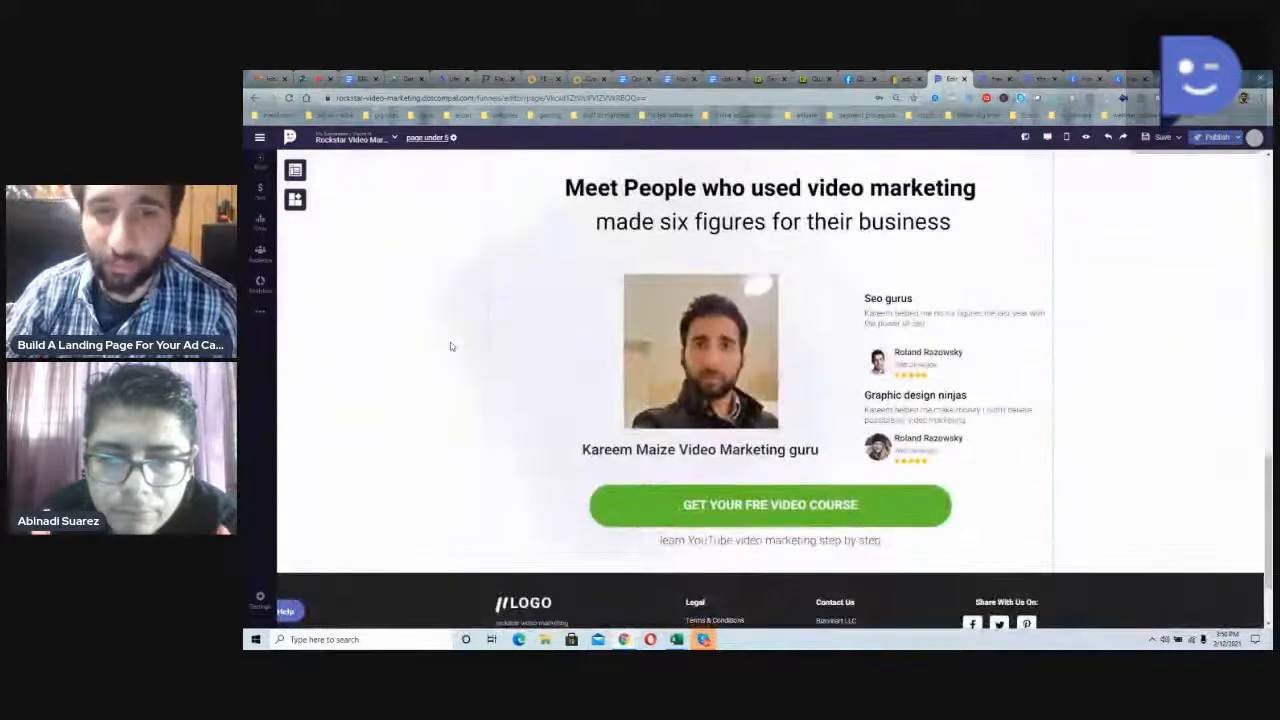
{"action": "scroll", "coordinate": [450, 346], "scroll_direction": "down", "scroll_amount": 1}
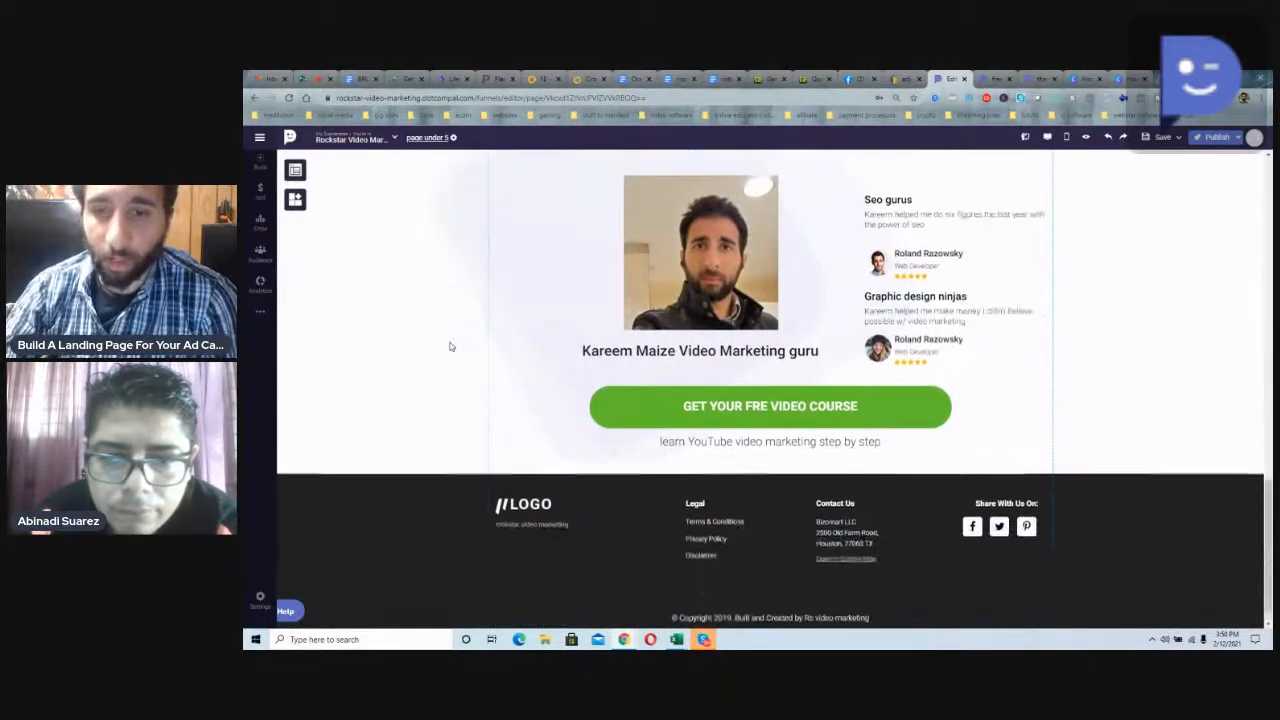
Step: Look over the available page elements and re-check the page's course buttons, feature icons and testimonials
{"action": "left_click", "coordinate": [295, 199]}
{"action": "scroll", "coordinate": [539, 386], "scroll_direction": "up", "scroll_amount": 15}
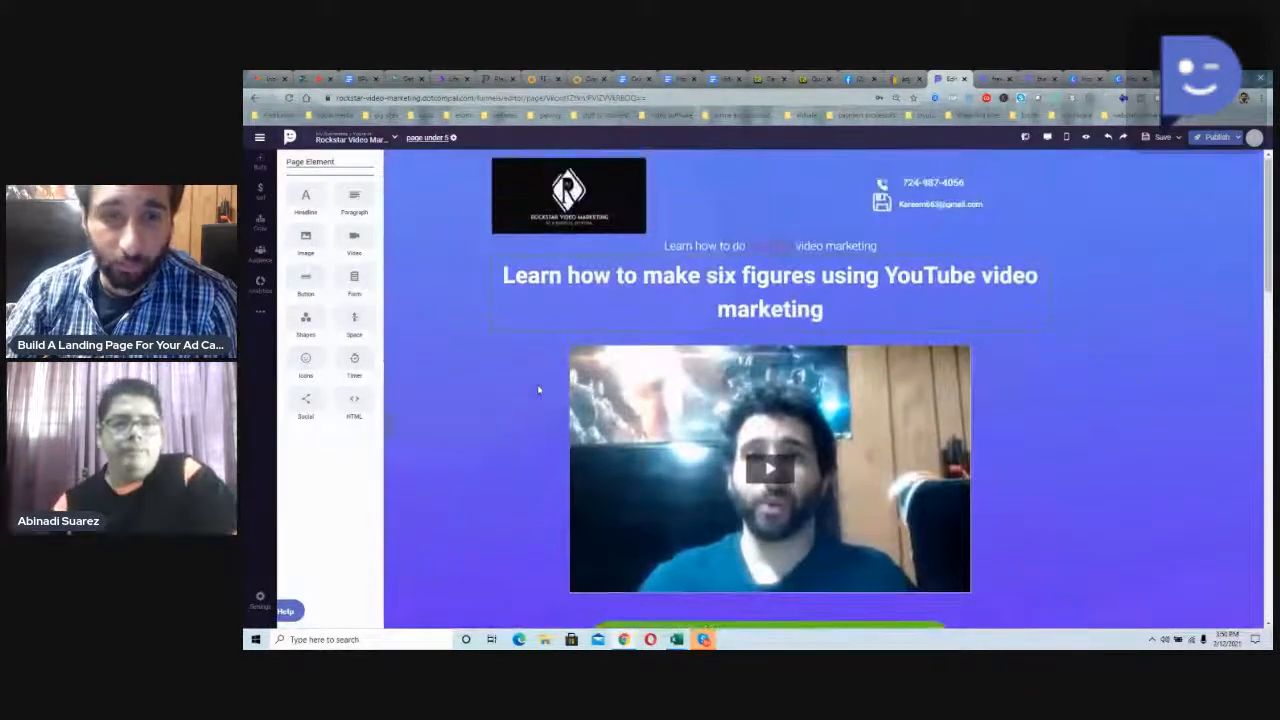
{"action": "left_click", "coordinate": [538, 390]}
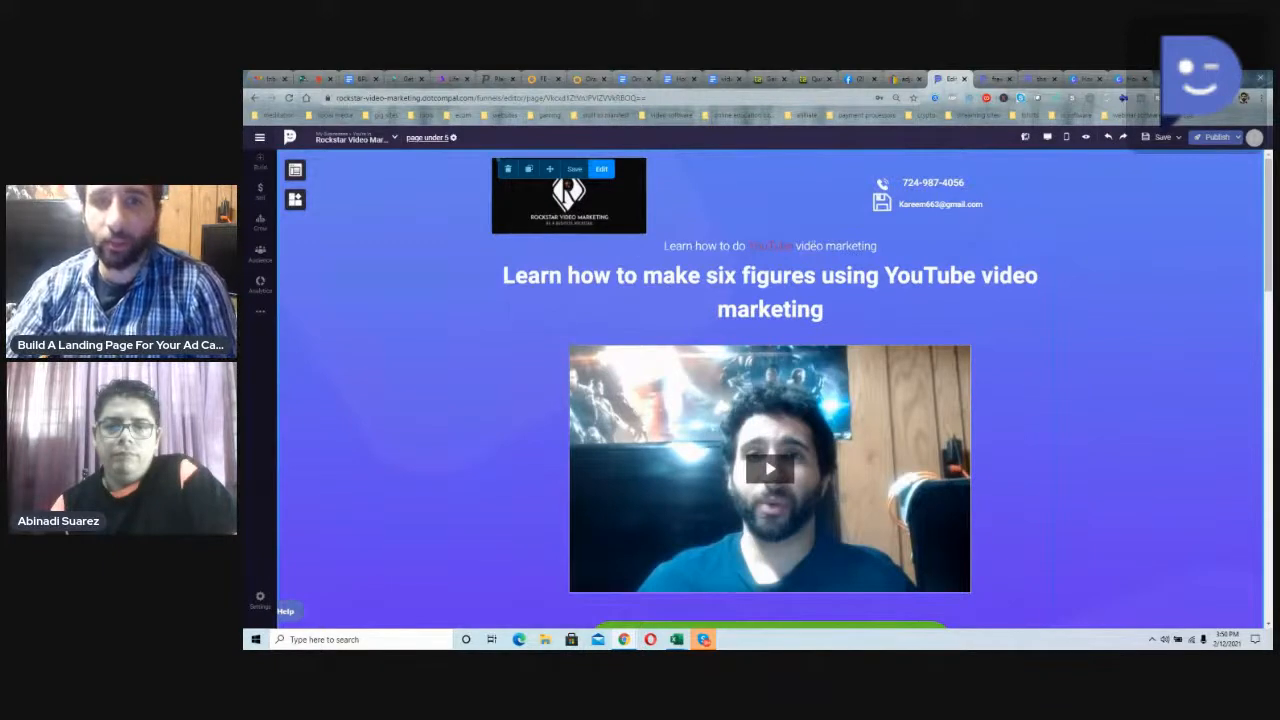
{"action": "scroll", "coordinate": [808, 295], "scroll_direction": "down", "scroll_amount": 3}
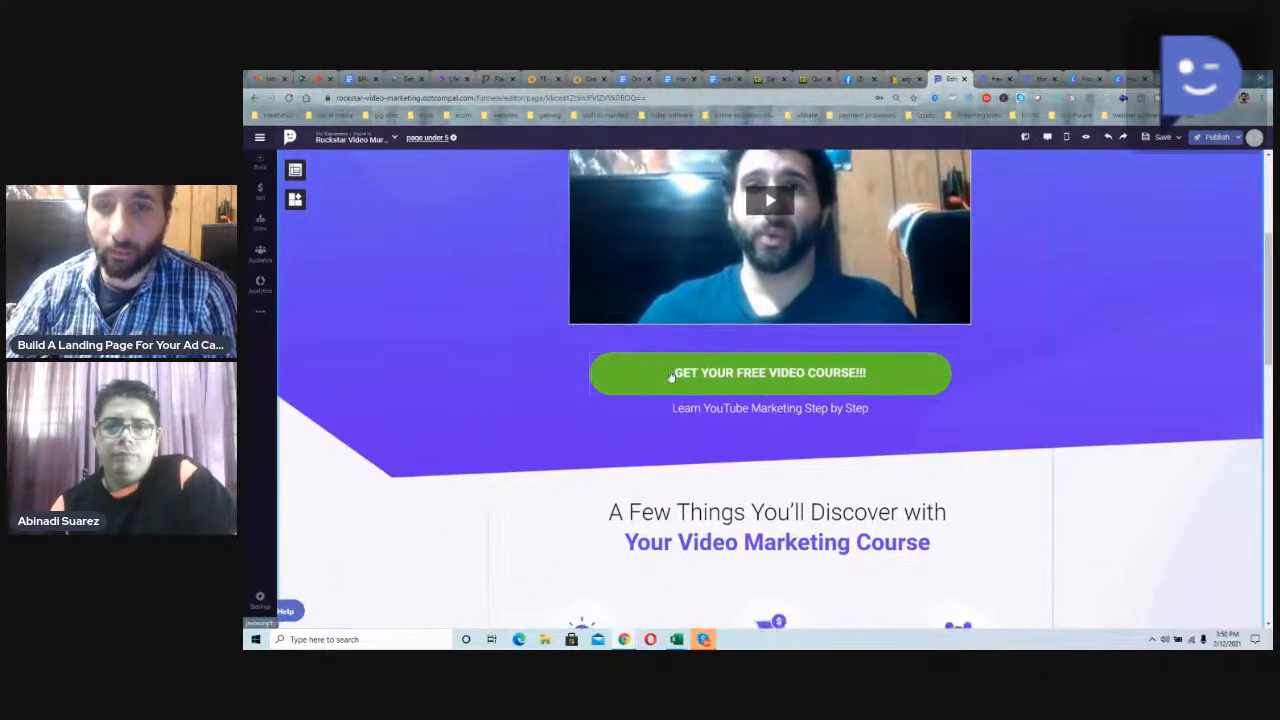
{"action": "scroll", "coordinate": [670, 376], "scroll_direction": "down", "scroll_amount": 5}
{"action": "scroll", "coordinate": [670, 376], "scroll_direction": "up", "scroll_amount": 2}
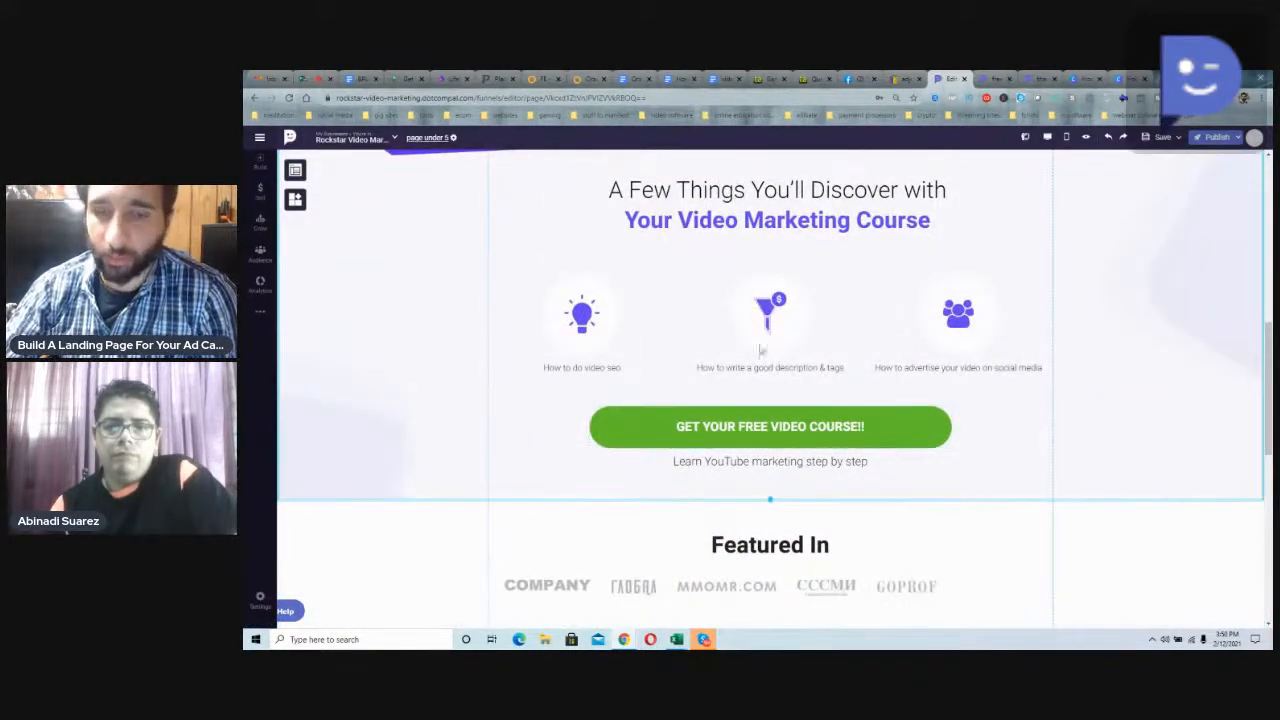
{"action": "scroll", "coordinate": [770, 380], "scroll_direction": "down", "scroll_amount": 5}
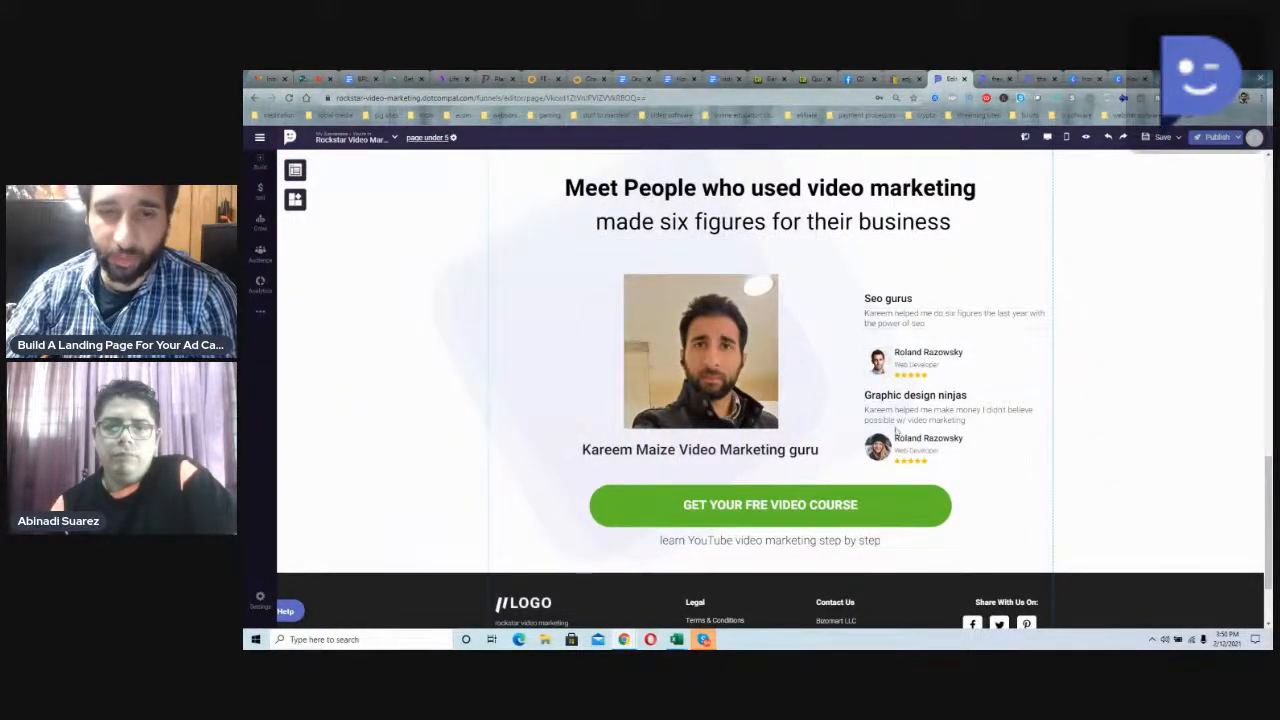
{"action": "scroll", "coordinate": [900, 400], "scroll_direction": "up", "scroll_amount": 10}
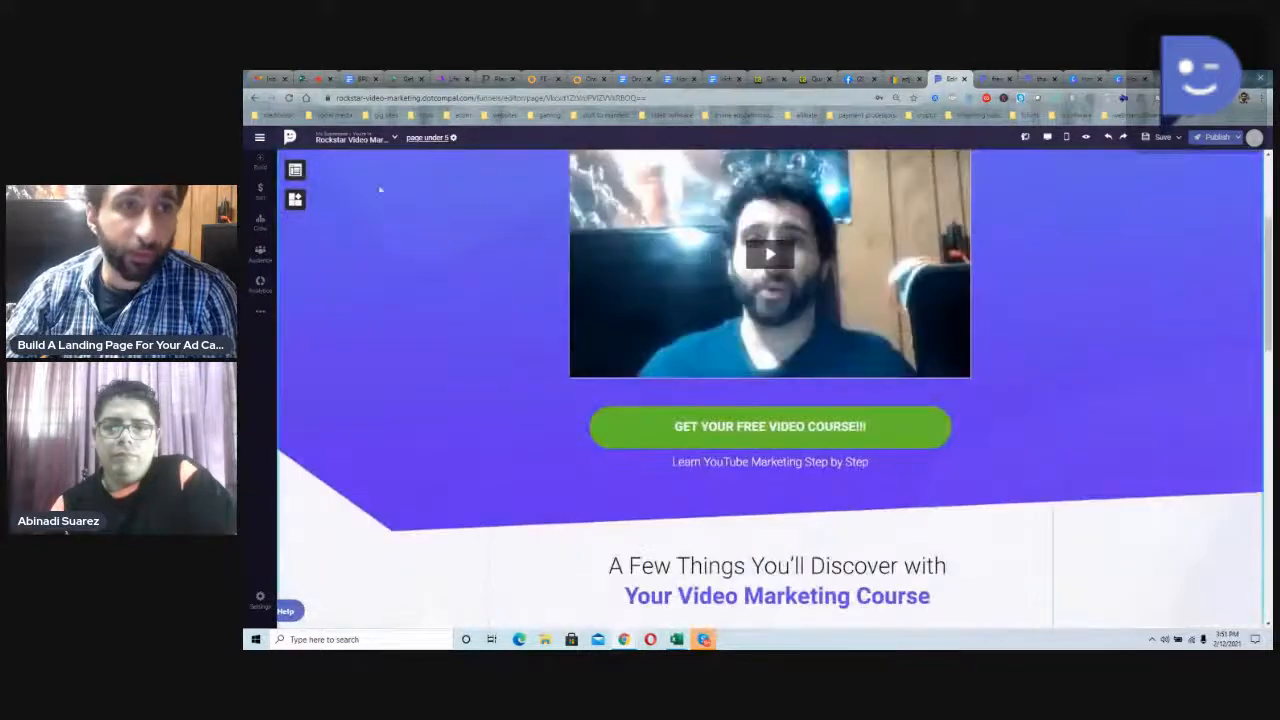
Step: View the page element list again and select the photo of the first testimonial under Seo gurus
{"action": "left_click", "coordinate": [295, 170]}
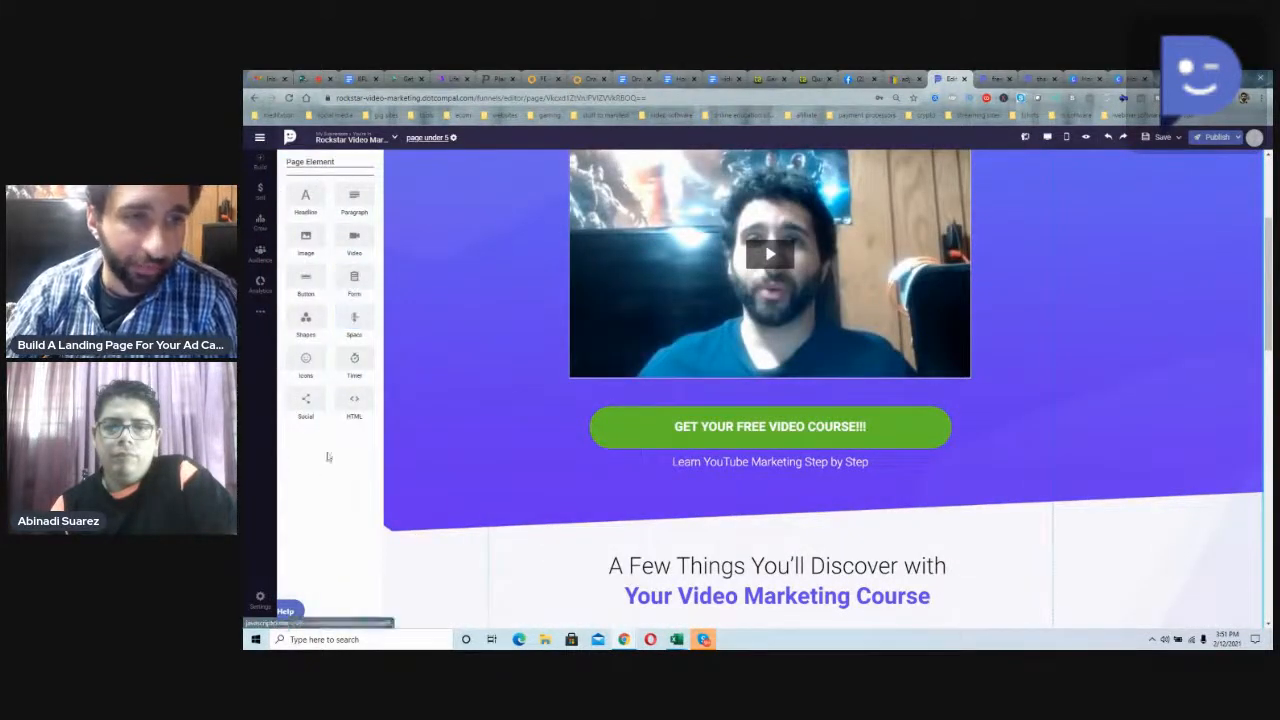
{"action": "left_click", "coordinate": [580, 472]}
{"action": "scroll", "coordinate": [576, 527], "scroll_direction": "down", "scroll_amount": 10}
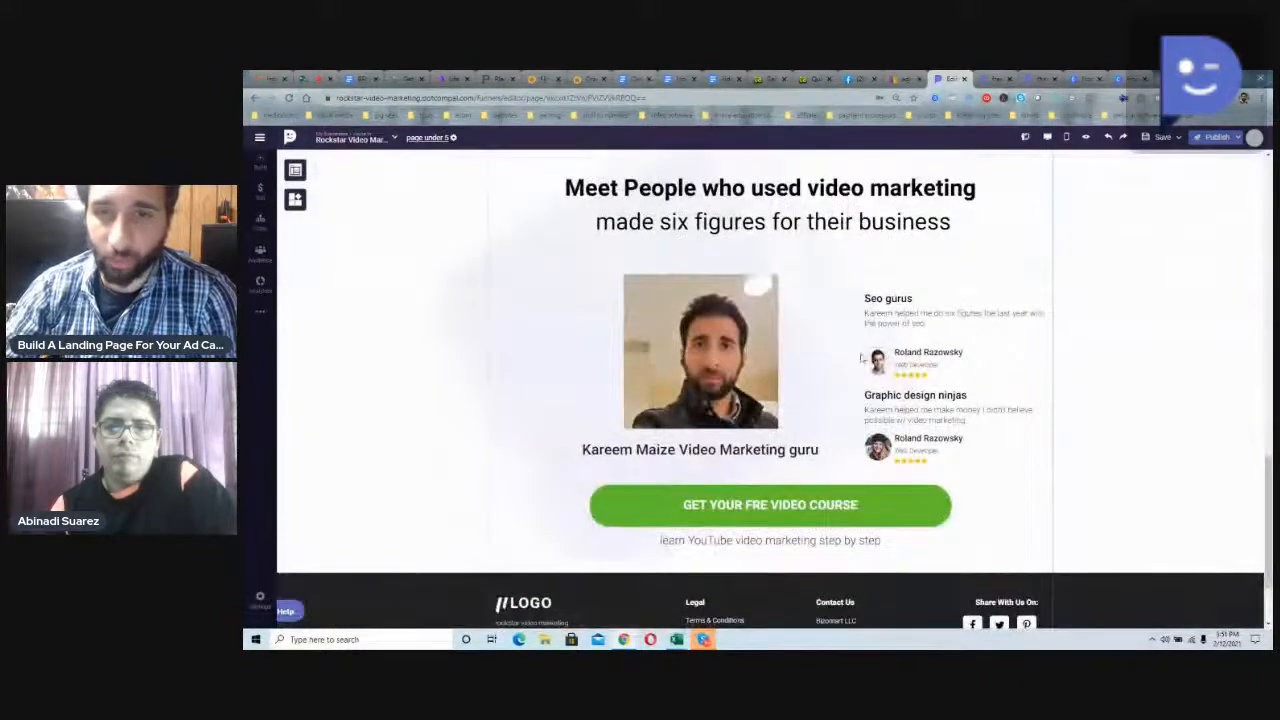
{"action": "left_click", "coordinate": [877, 361]}
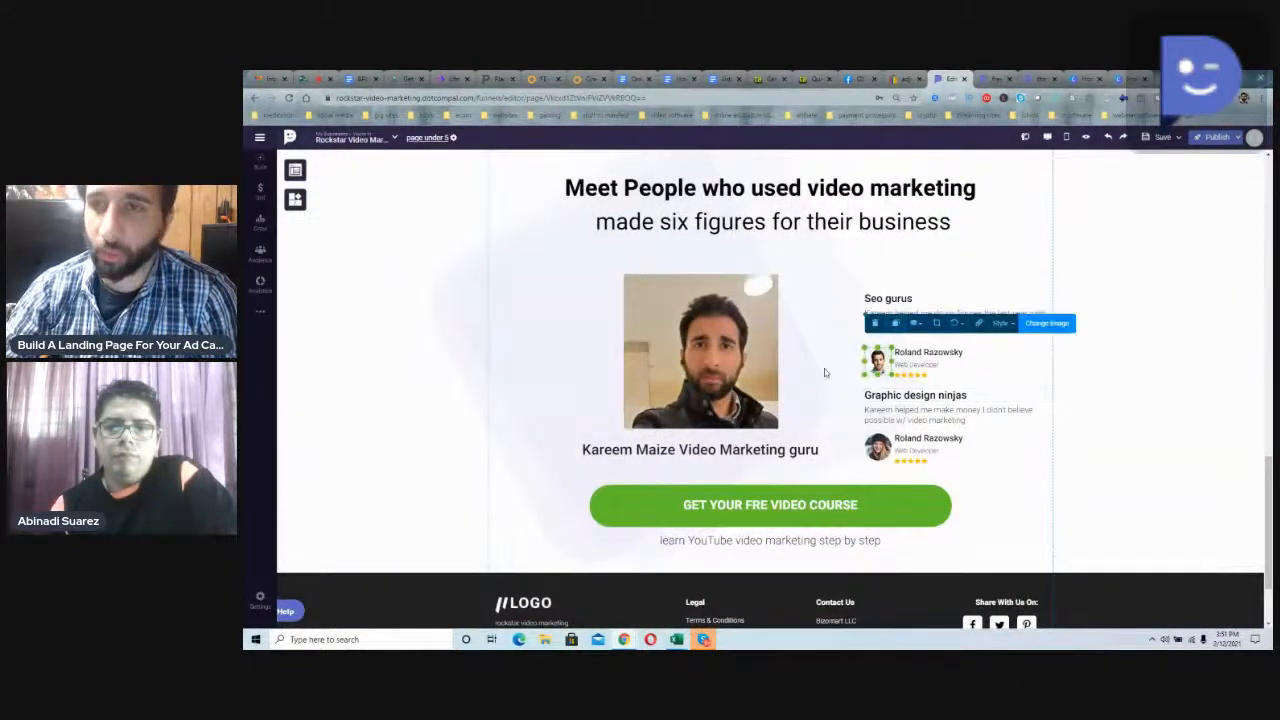
Step: Open the publishing options to view the page status and publishing time choices, and leave the editor without publishing
{"action": "scroll", "coordinate": [825, 373], "scroll_direction": "up", "scroll_amount": 10}
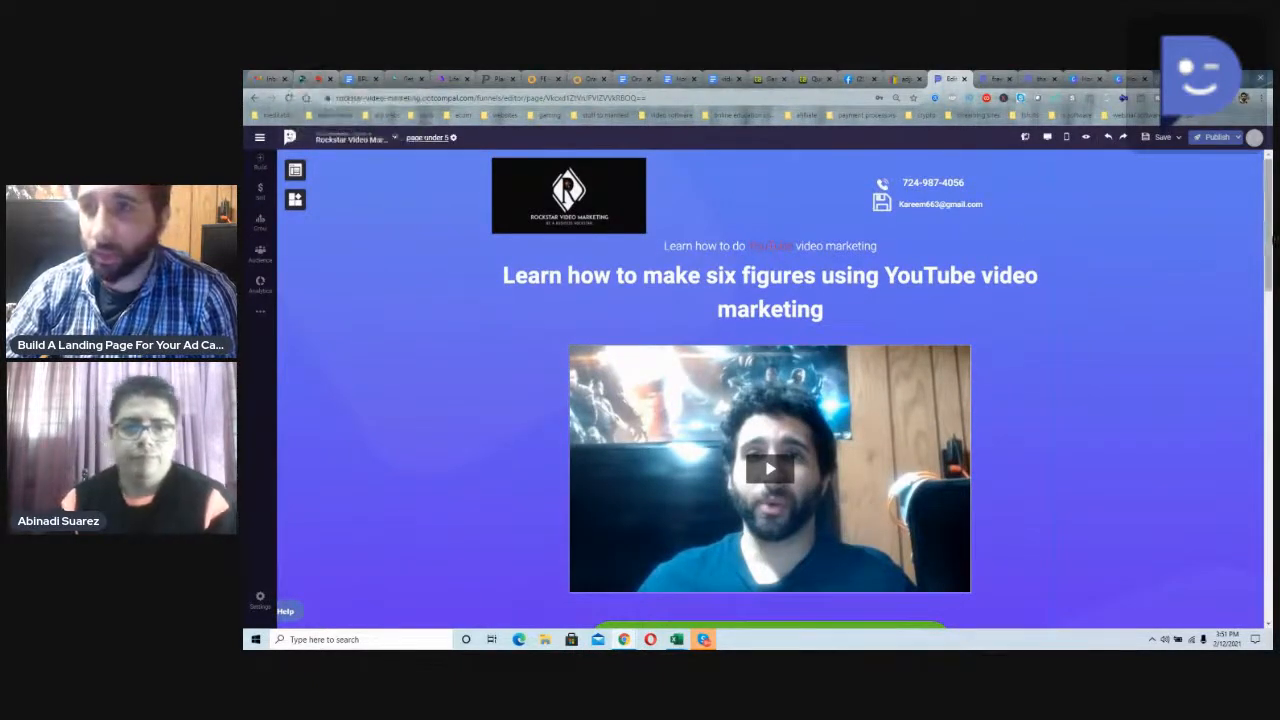
{"action": "left_click", "coordinate": [1239, 142]}
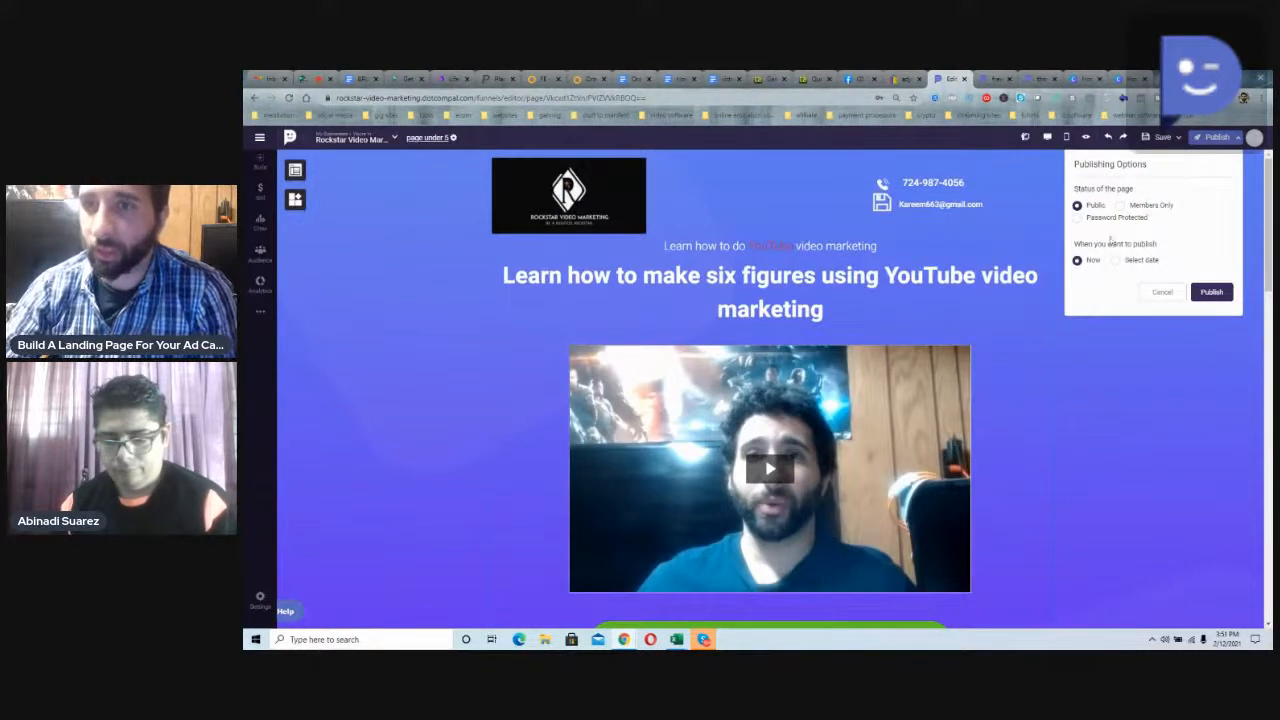
{"action": "left_click", "coordinate": [305, 78]}
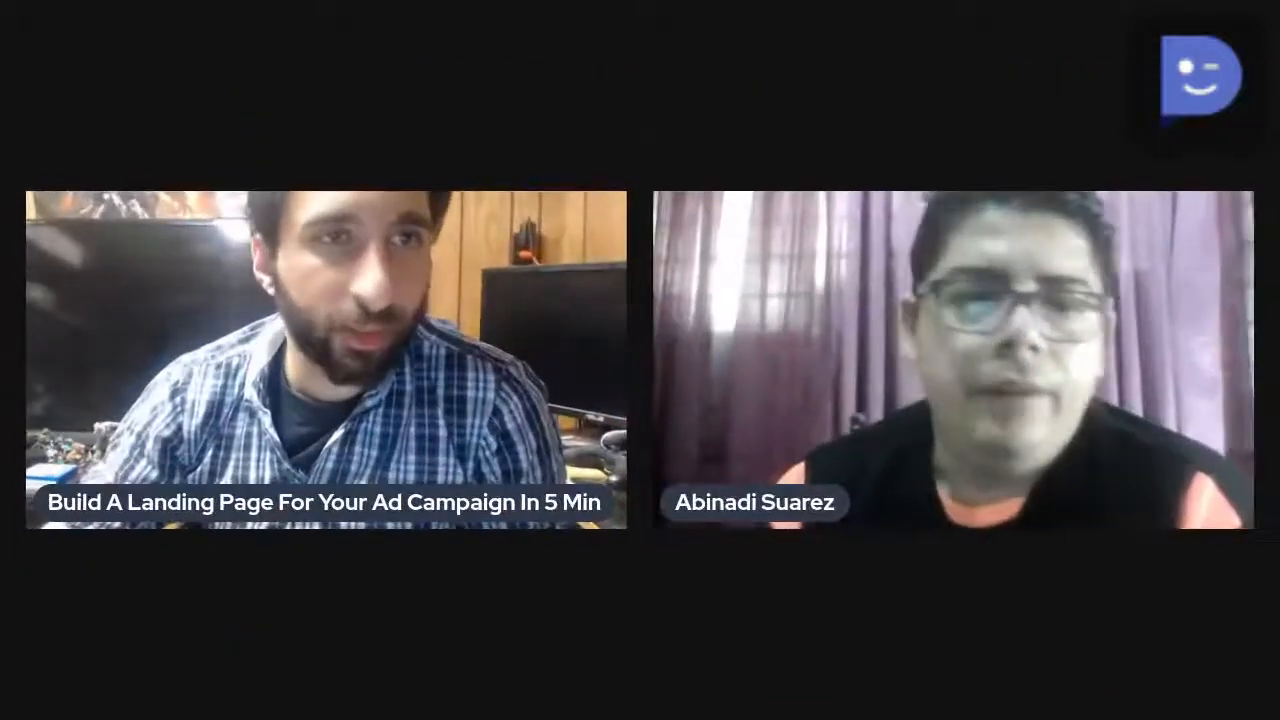